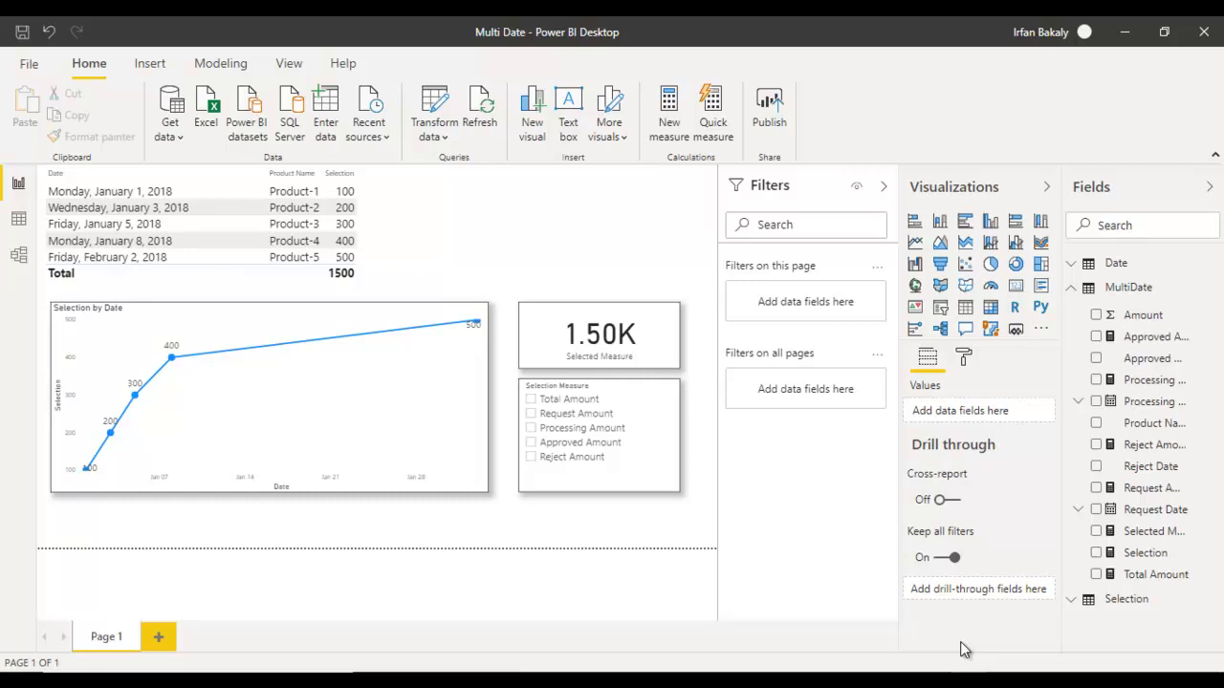
Switch to the Multi Date workbook in Excel and examine the request, processing, approved and reject dates per product
{"action": "key", "text": "alt+Tab"}
{"action": "key", "text": "alt+Tab"}
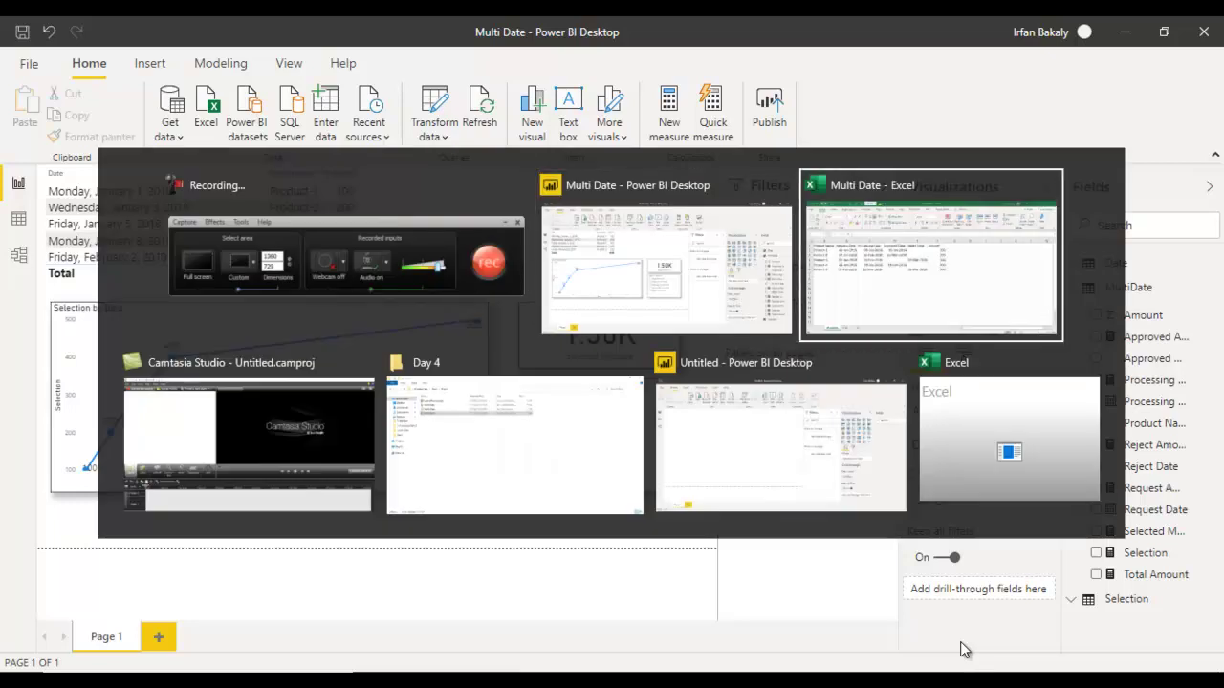
{"action": "left_click", "coordinate": [112, 335]}
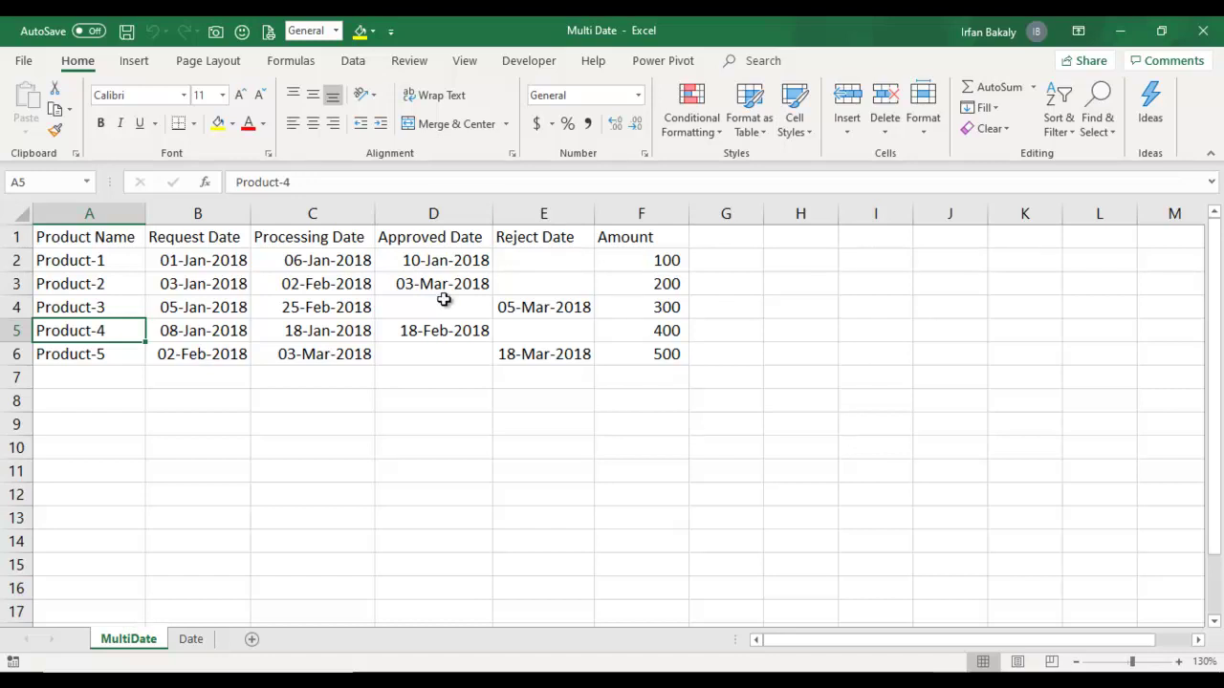
{"action": "left_click", "coordinate": [526, 312]}
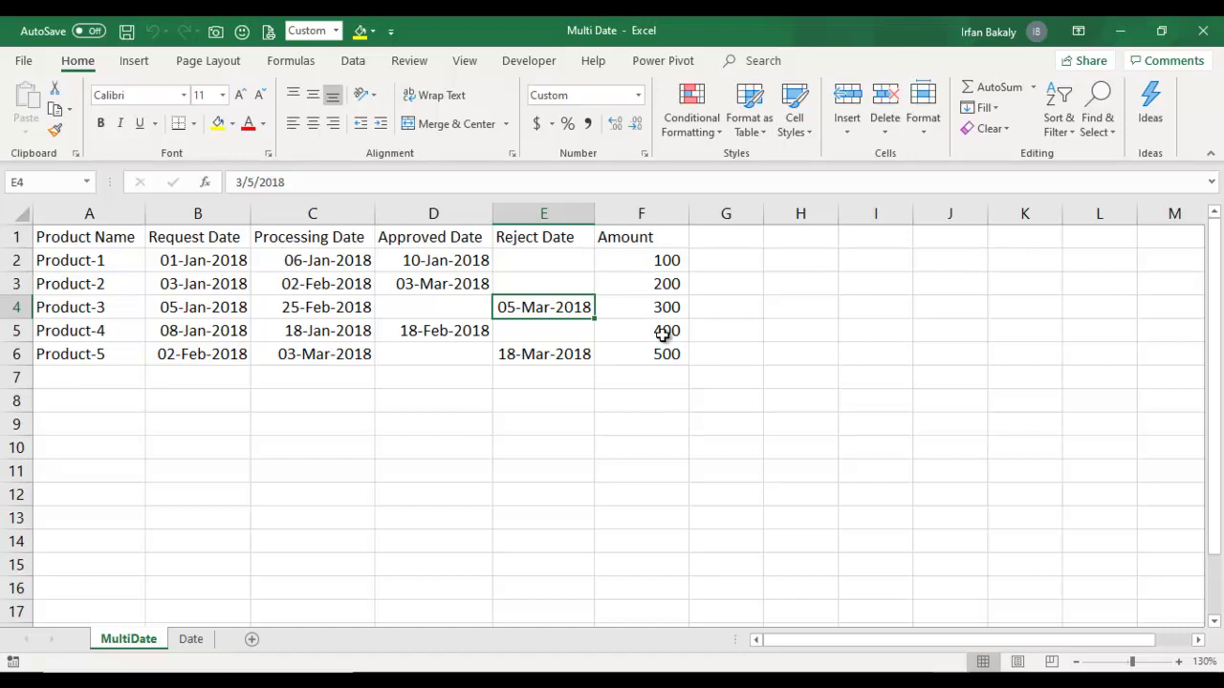
{"action": "left_click", "coordinate": [214, 300]}
{"action": "left_click", "coordinate": [323, 291]}
{"action": "left_click", "coordinate": [441, 283]}
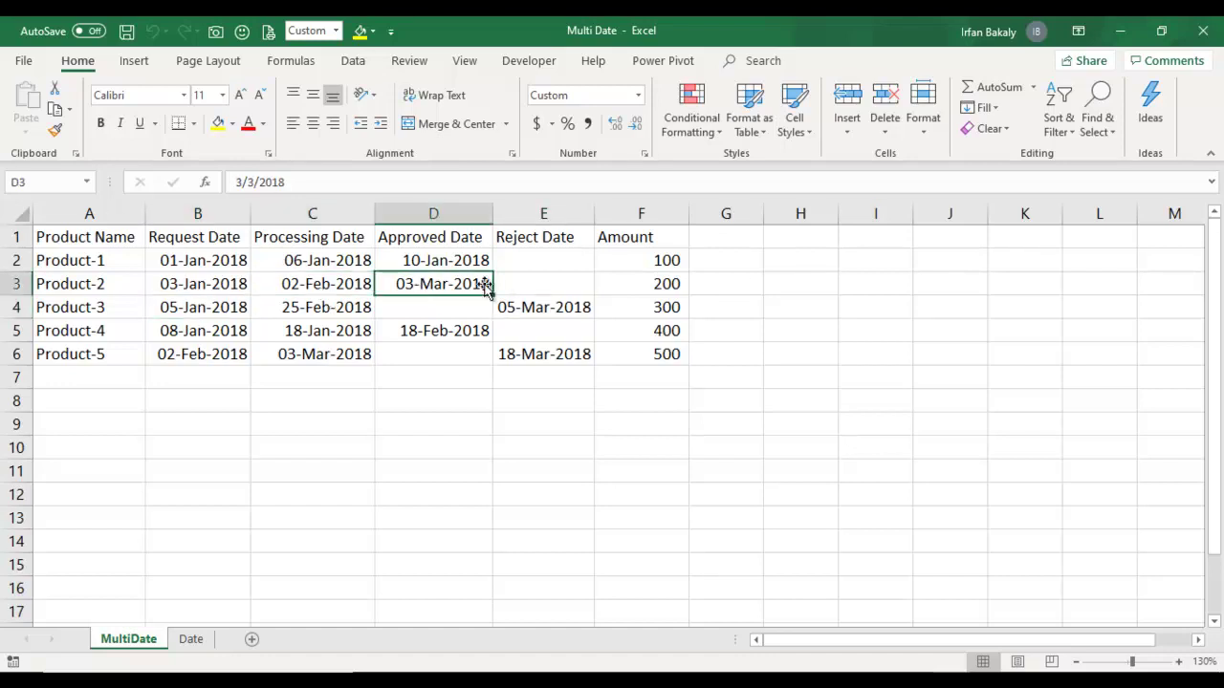
{"action": "left_click", "coordinate": [529, 283]}
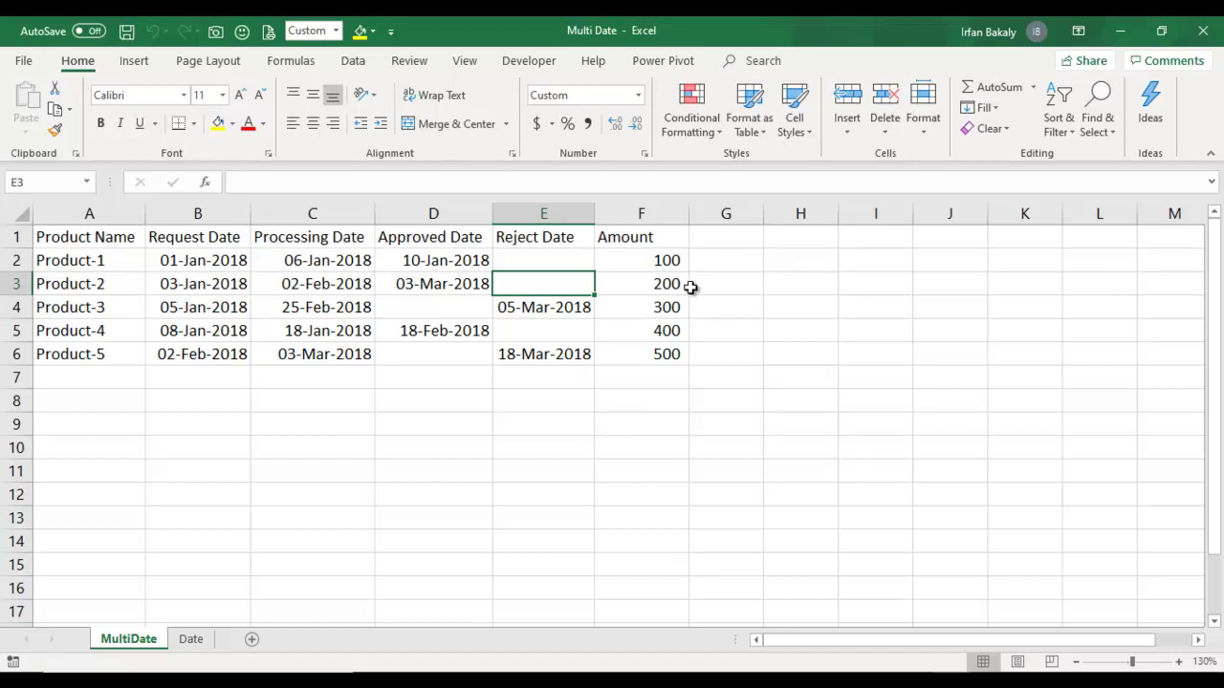
{"action": "left_click", "coordinate": [546, 306]}
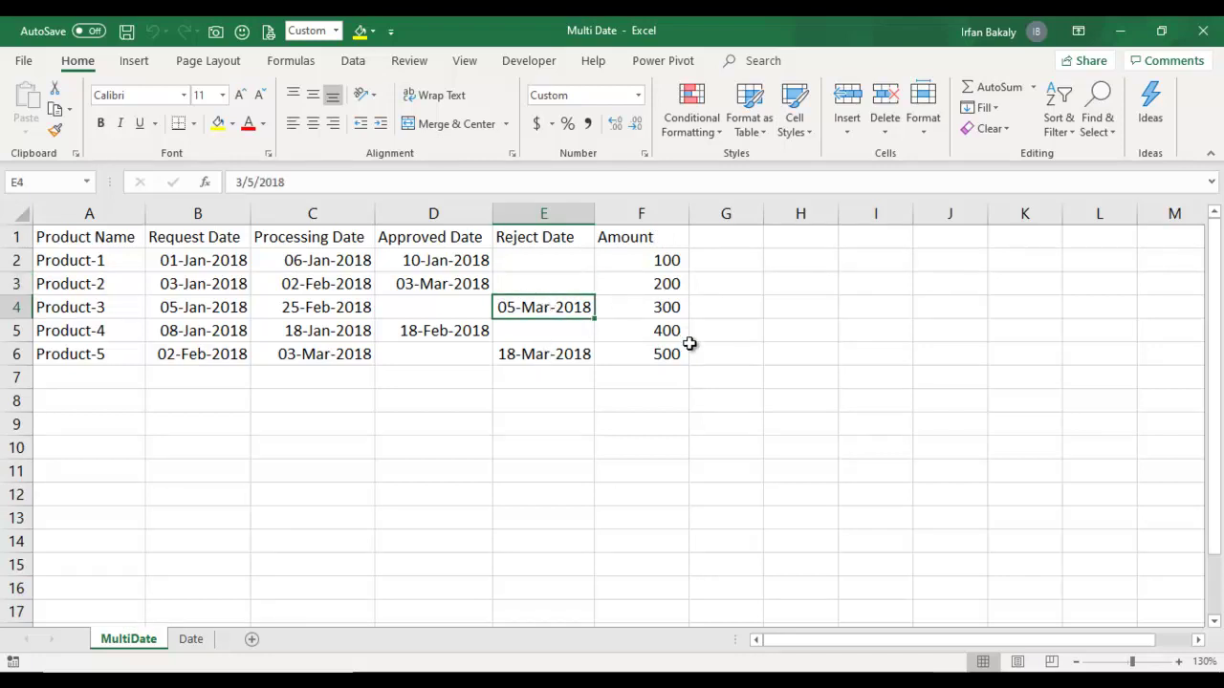
Return to the finished Multi Date report in Power BI Desktop, view it with each Selection Measure option, clear the selection and close the report
{"action": "key", "text": "alt+Tab"}
{"action": "key", "text": "alt+Tab"}
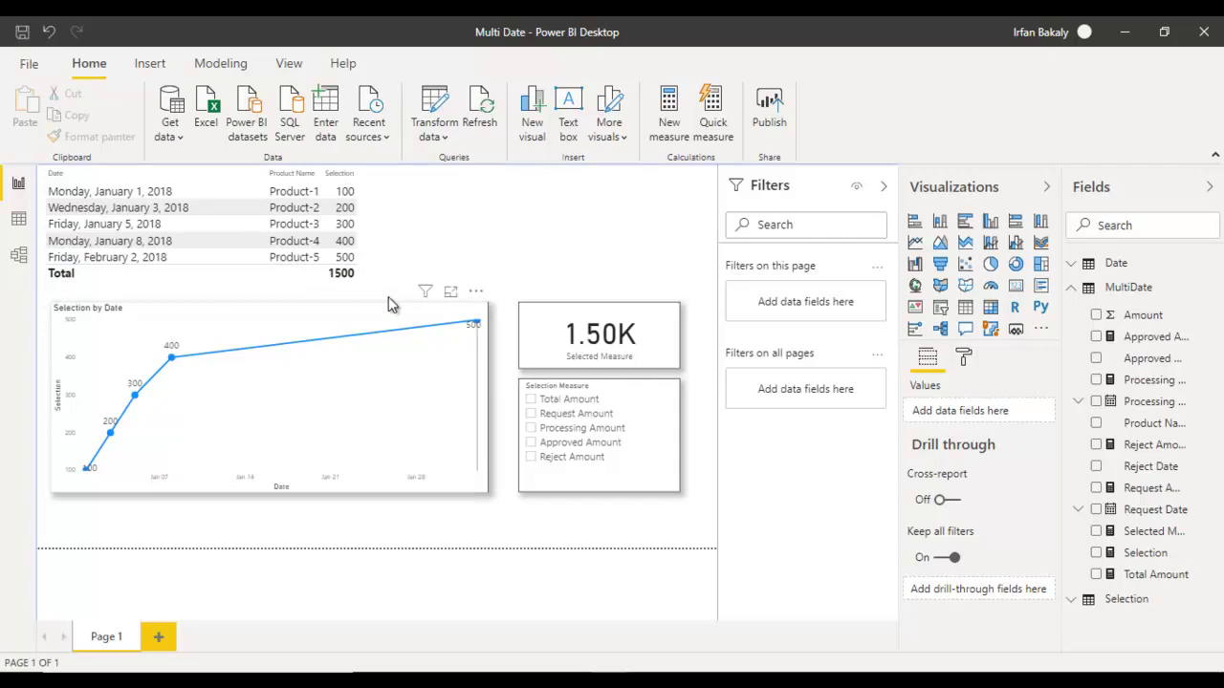
{"action": "left_click", "coordinate": [582, 442]}
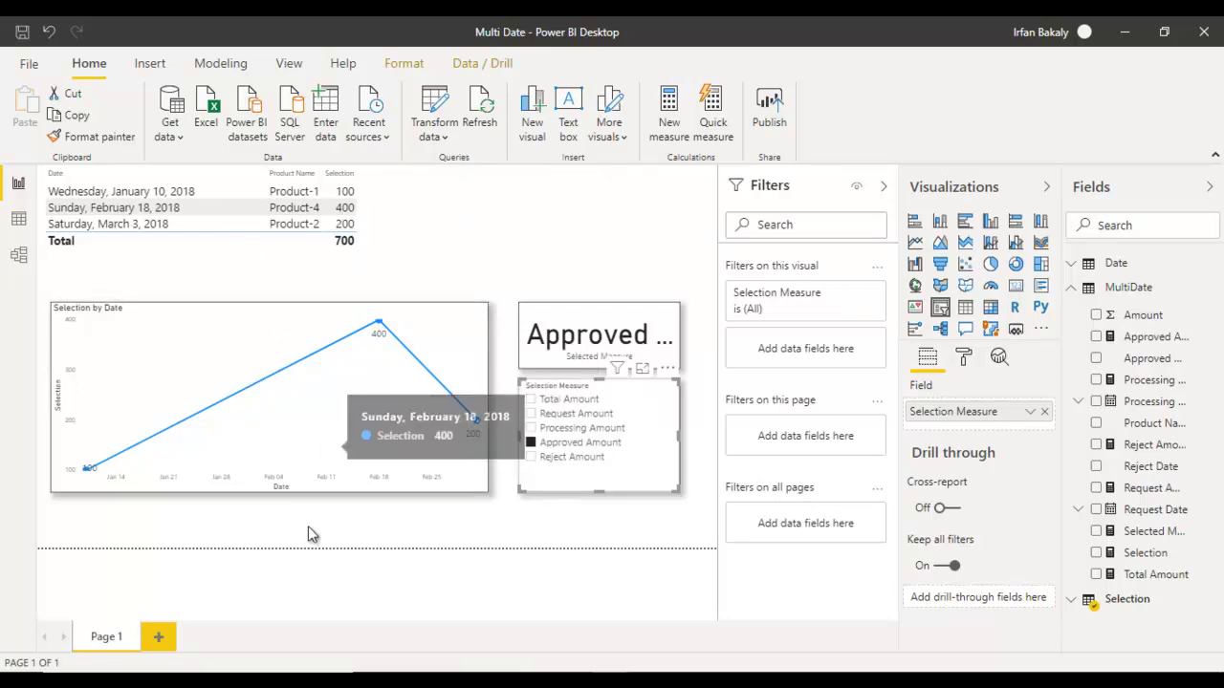
{"action": "left_click", "coordinate": [570, 459]}
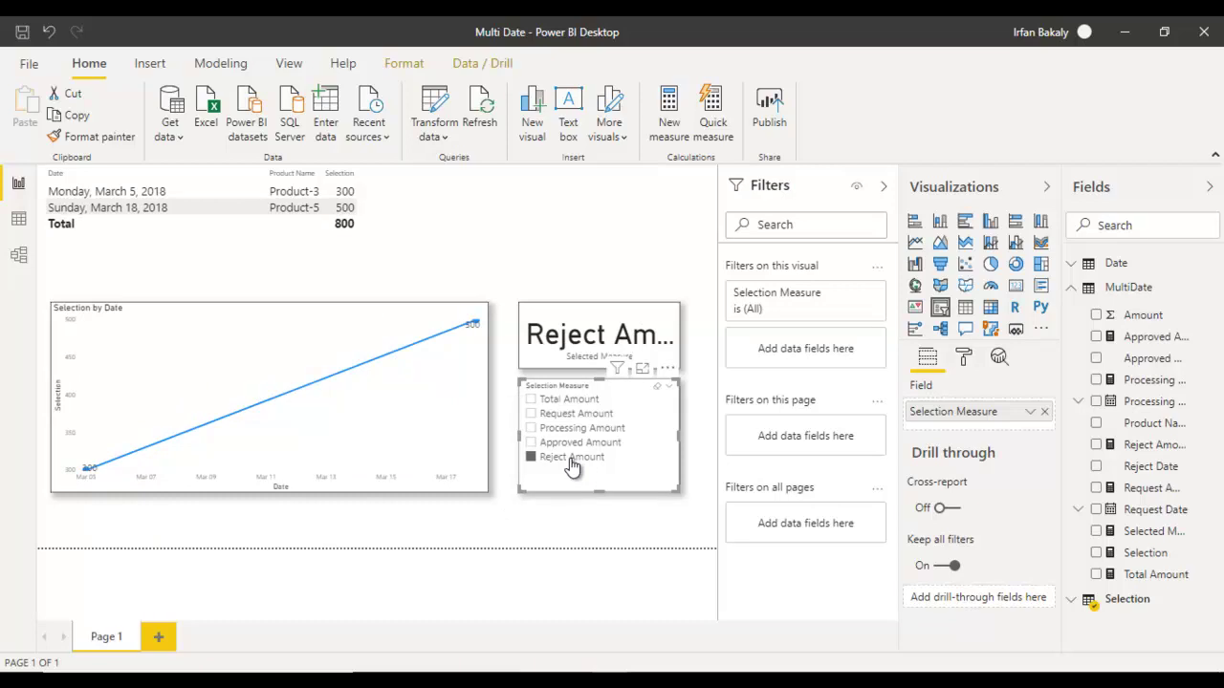
{"action": "left_click", "coordinate": [572, 459]}
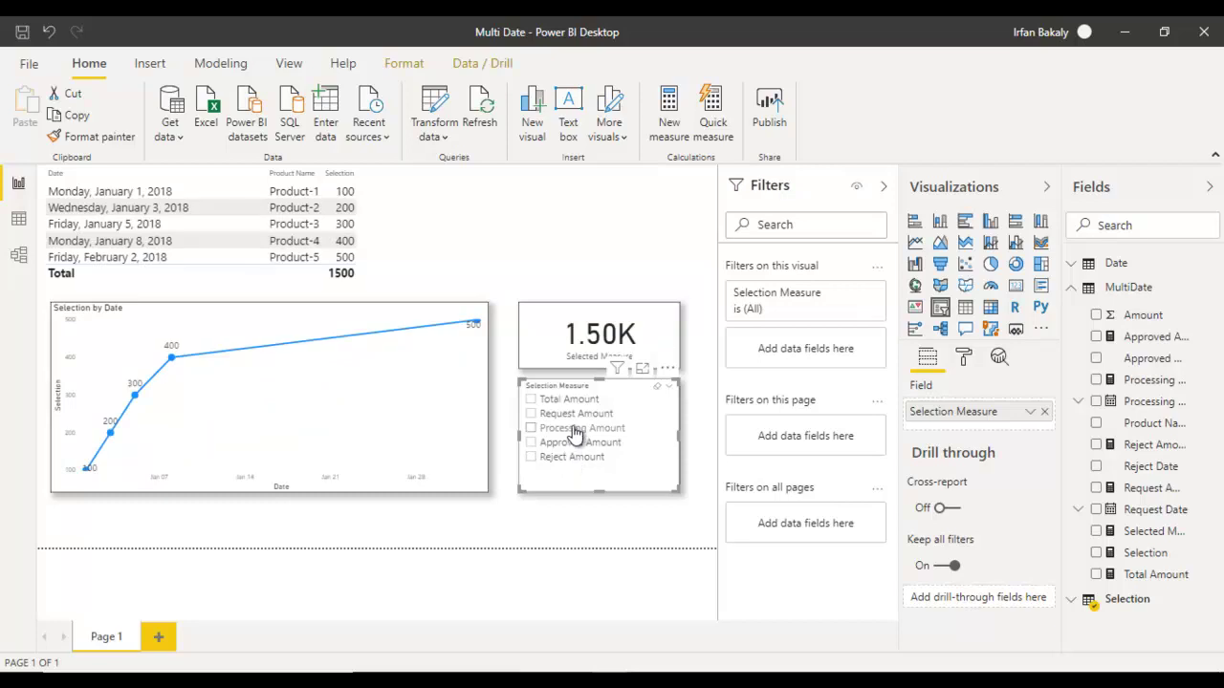
{"action": "left_click", "coordinate": [574, 430]}
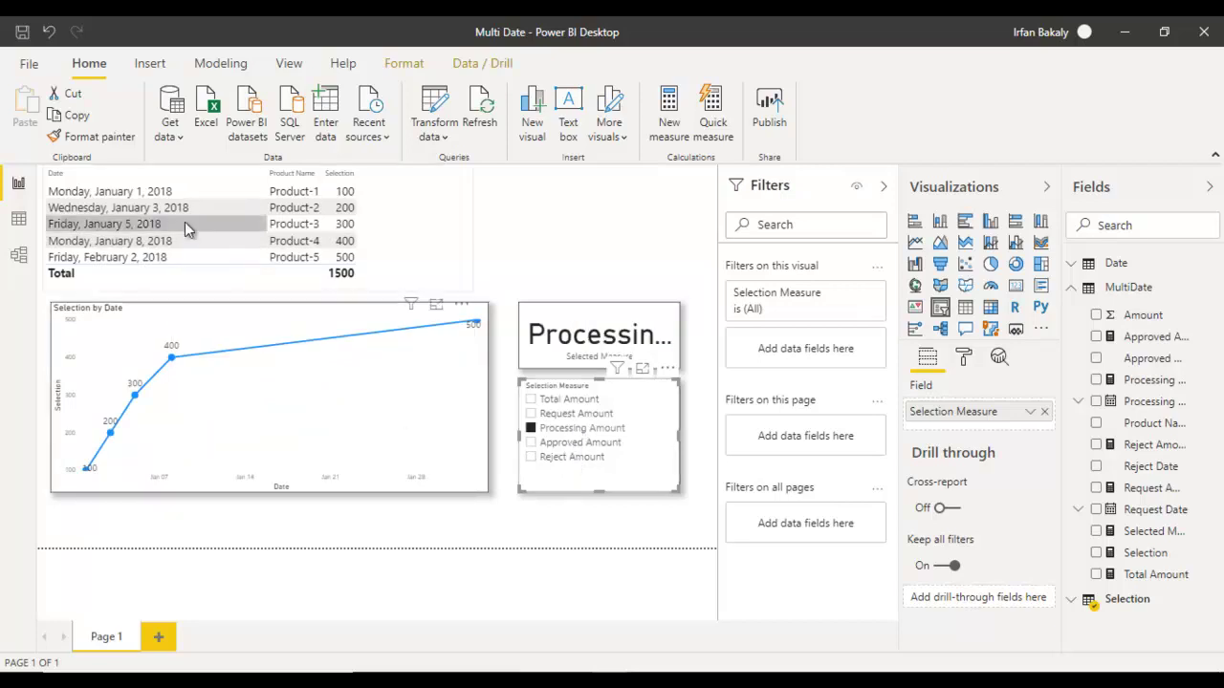
{"action": "left_click", "coordinate": [588, 417]}
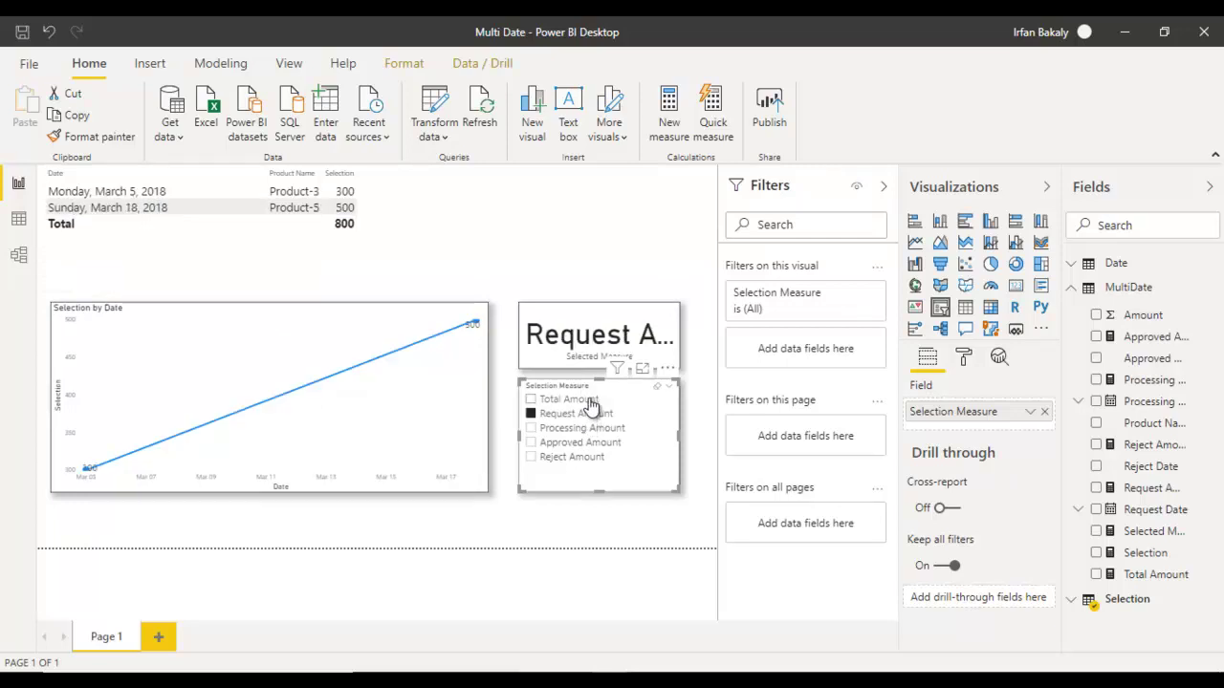
{"action": "left_click", "coordinate": [592, 403]}
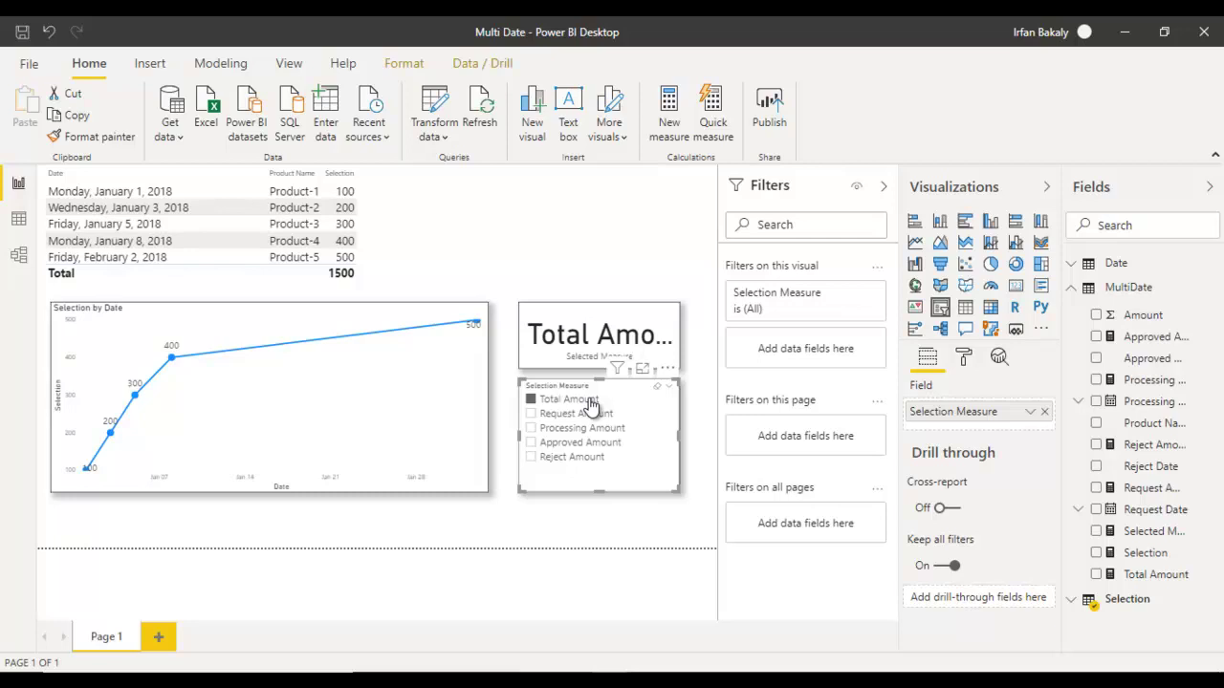
{"action": "left_click", "coordinate": [590, 405]}
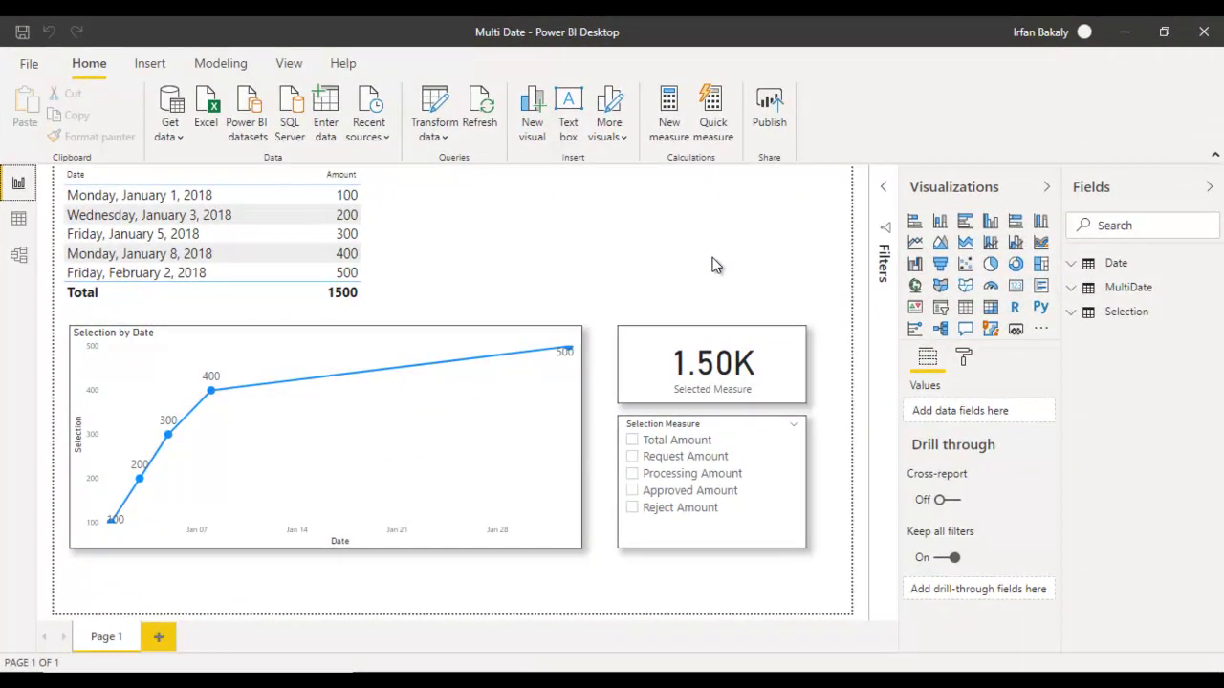
{"action": "left_click", "coordinate": [1203, 37]}
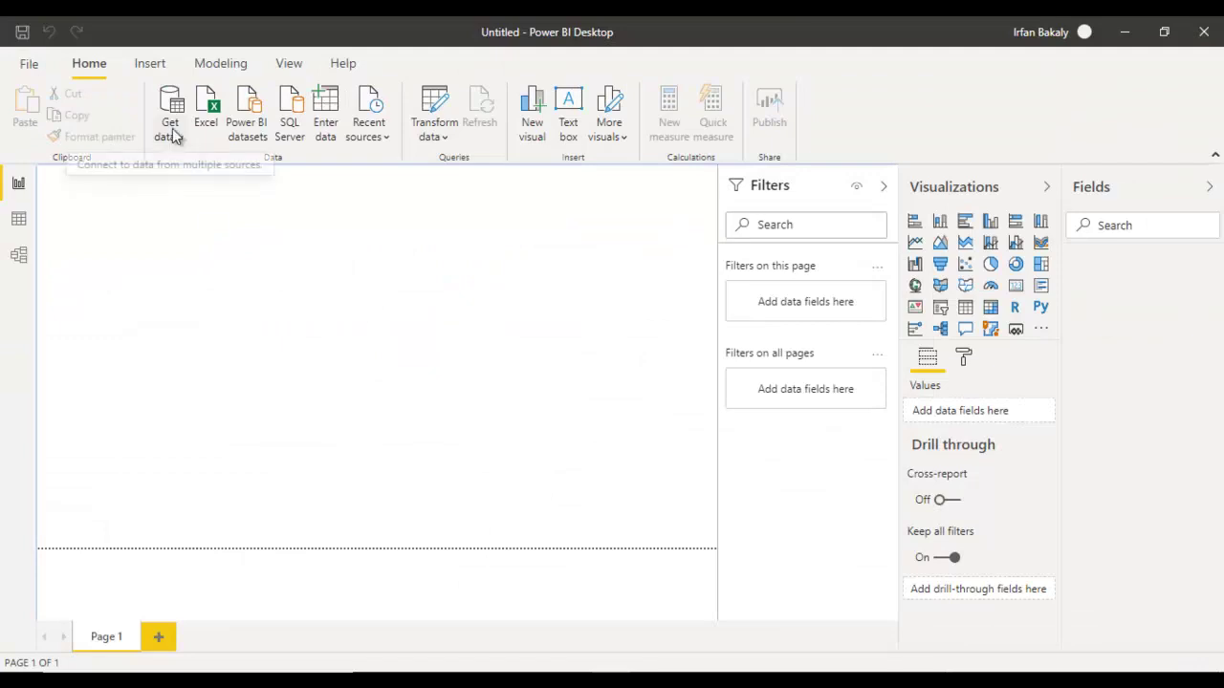
Connect the blank report to the Excel workbook Multi Date.xlsx as its data source
{"action": "left_click", "coordinate": [173, 137]}
{"action": "left_click", "coordinate": [219, 201]}
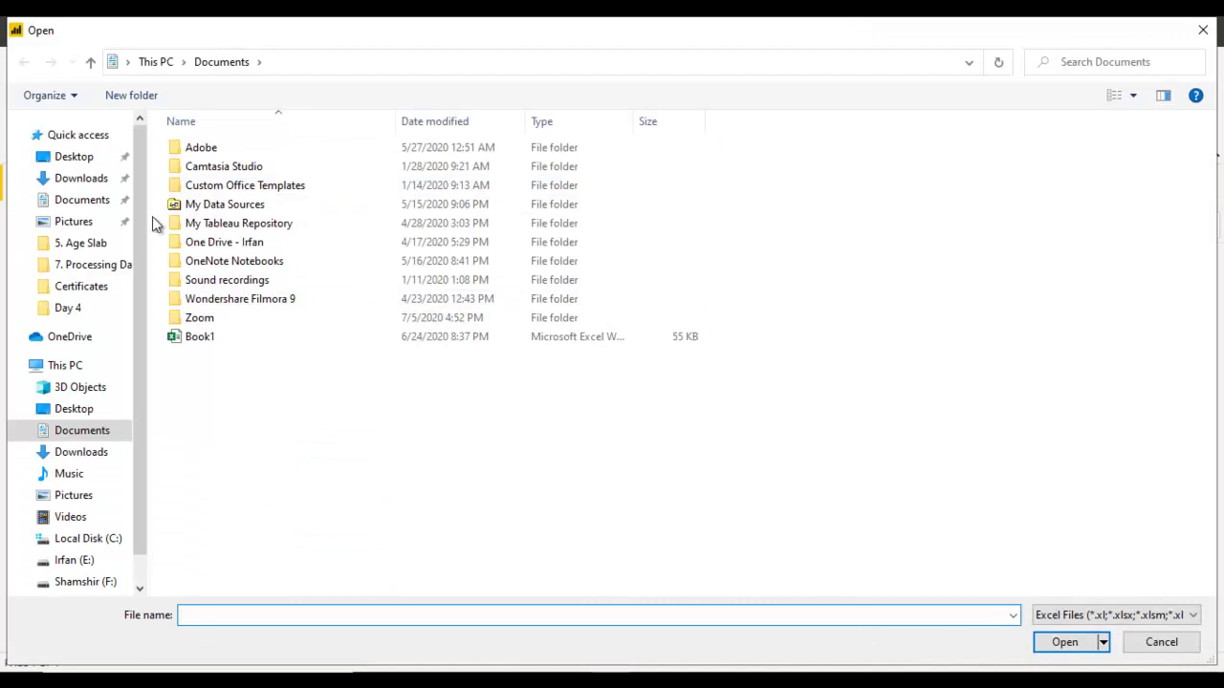
{"action": "left_click", "coordinate": [86, 409]}
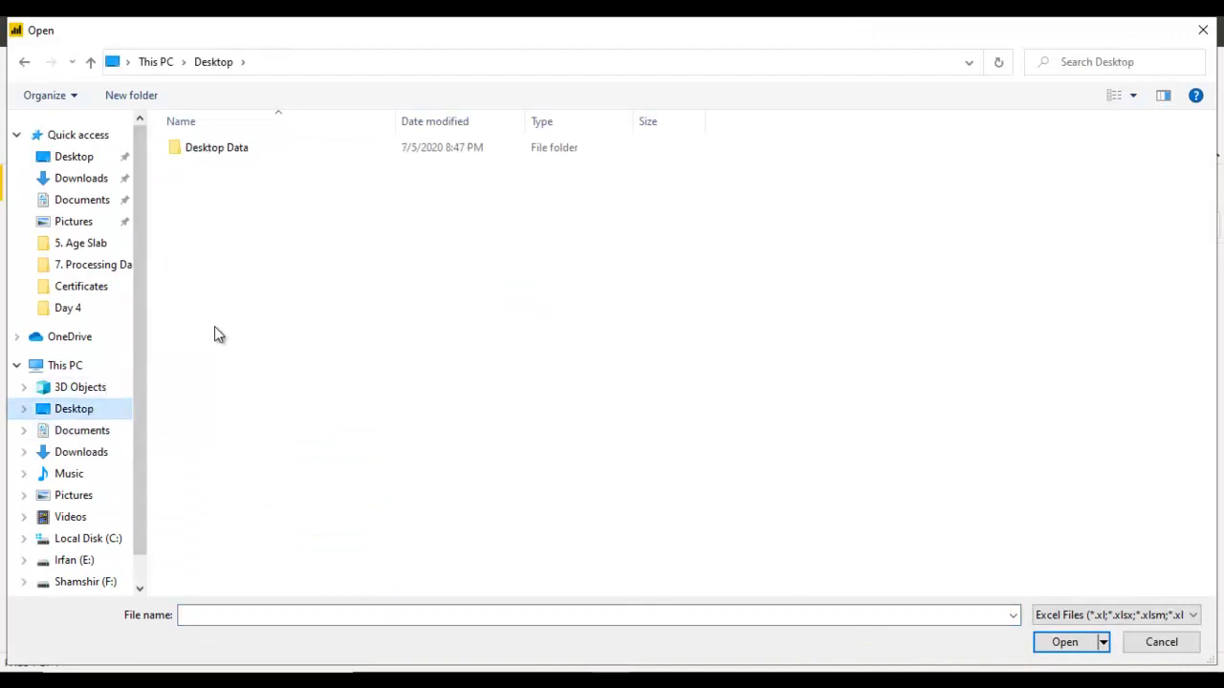
{"action": "double_click", "coordinate": [225, 151]}
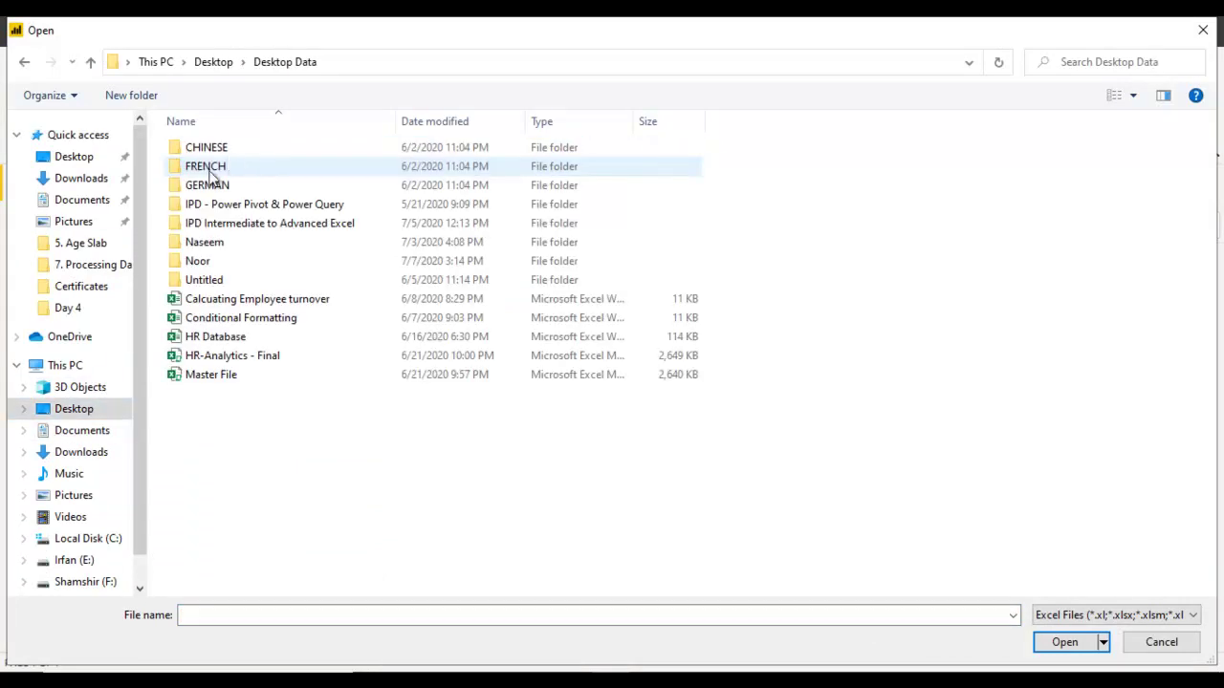
{"action": "left_click", "coordinate": [216, 267]}
{"action": "double_click", "coordinate": [216, 267]}
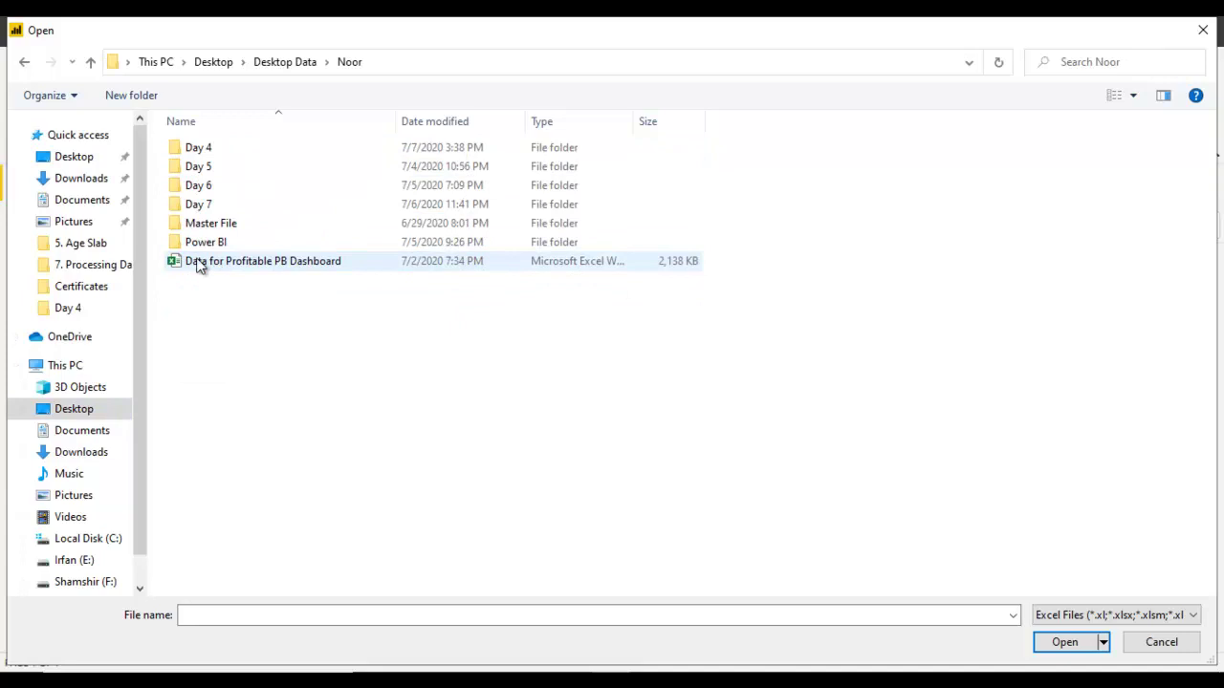
{"action": "double_click", "coordinate": [203, 156]}
{"action": "double_click", "coordinate": [204, 168]}
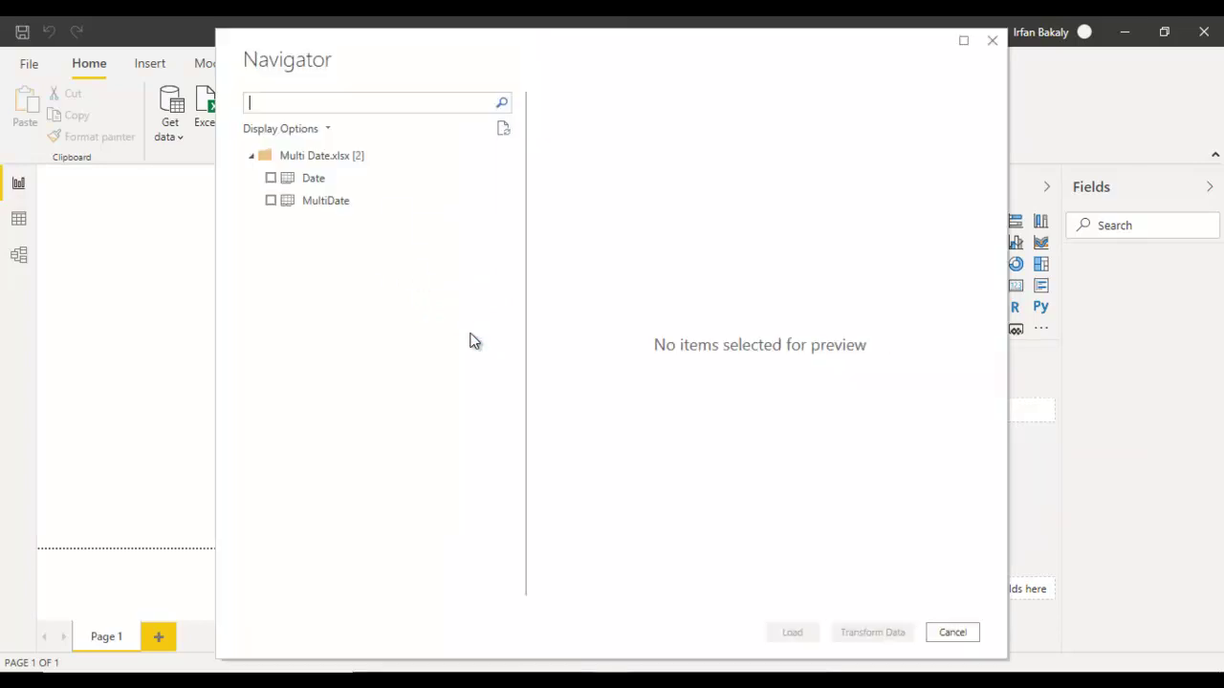
Load the MultiDate and Date tables from the workbook into the report
{"action": "left_click", "coordinate": [270, 200]}
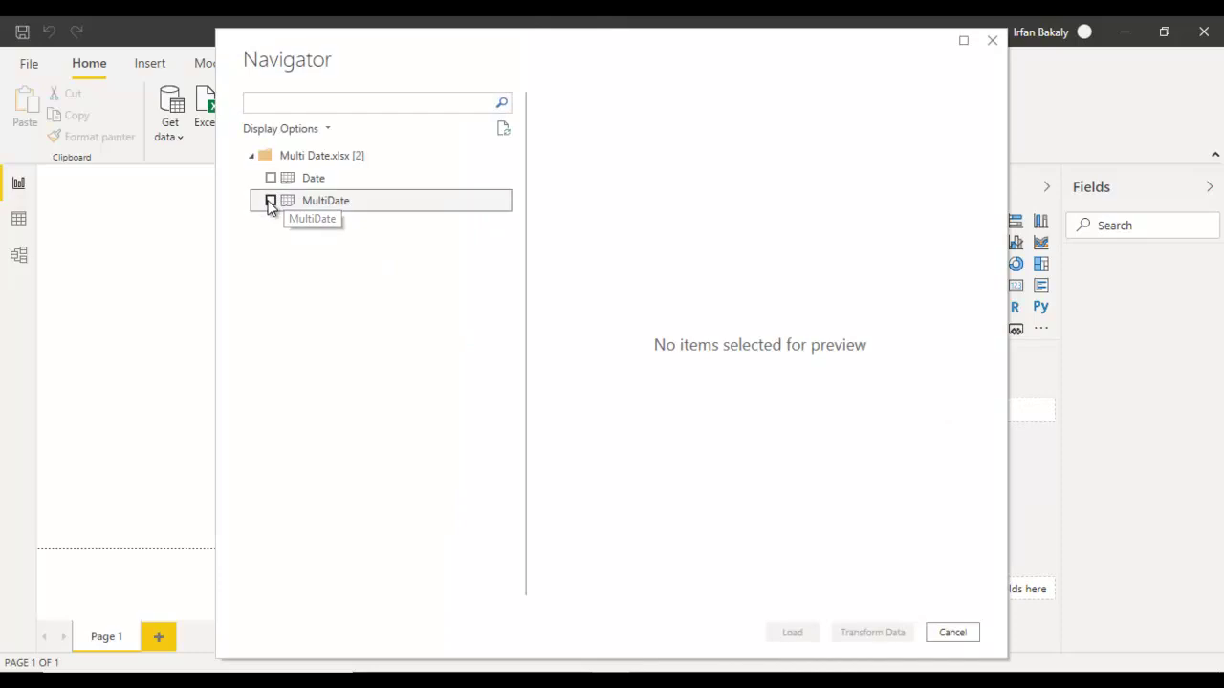
{"action": "left_click", "coordinate": [271, 179]}
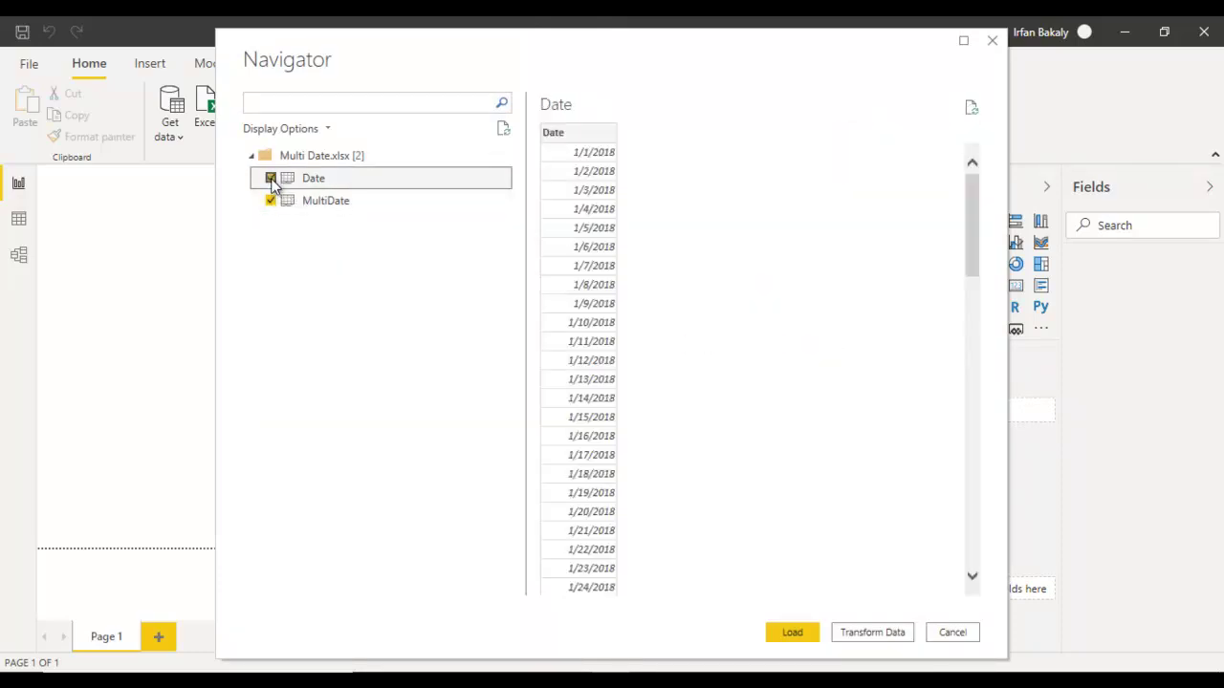
{"action": "key", "text": "super"}
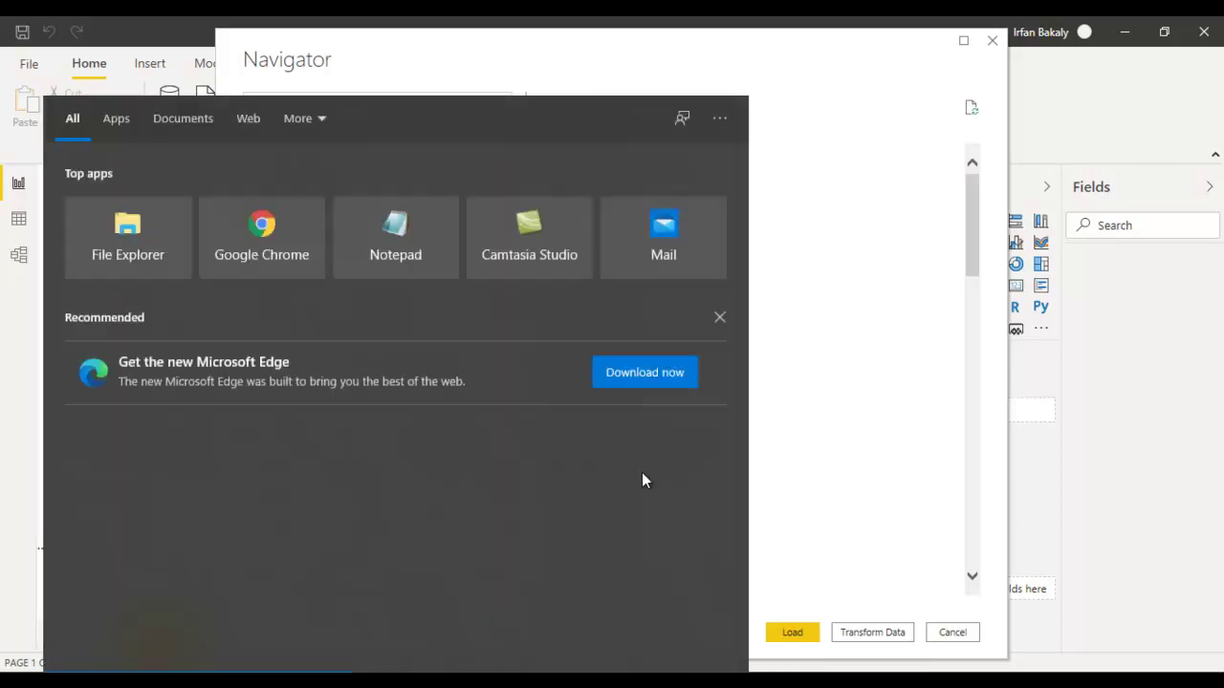
{"action": "left_click", "coordinate": [835, 536]}
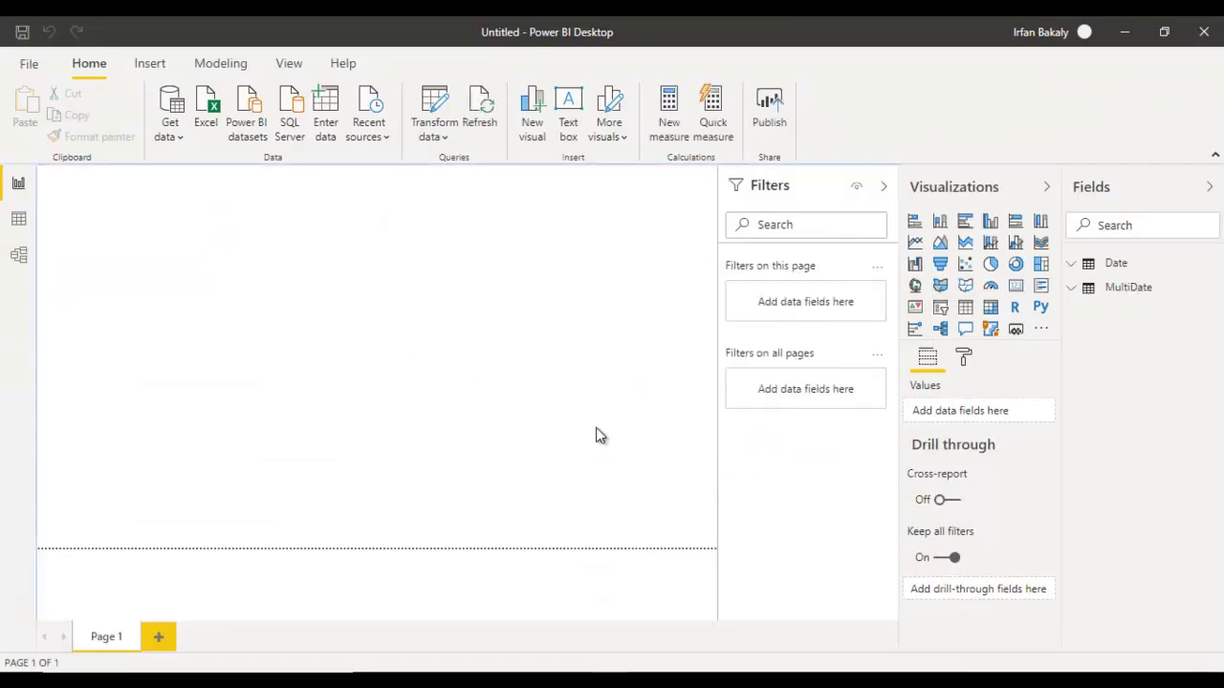
Examine the rows and date columns of the loaded MultiDate and Date tables
{"action": "left_click", "coordinate": [29, 224]}
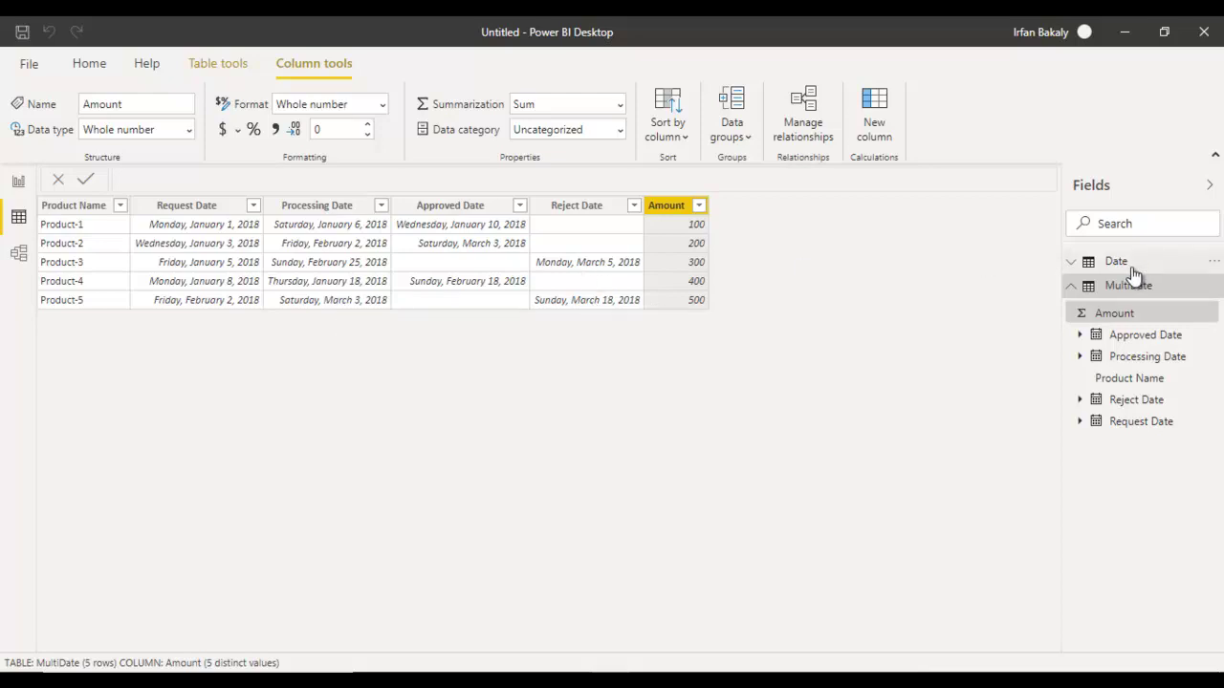
{"action": "left_click", "coordinate": [1097, 264]}
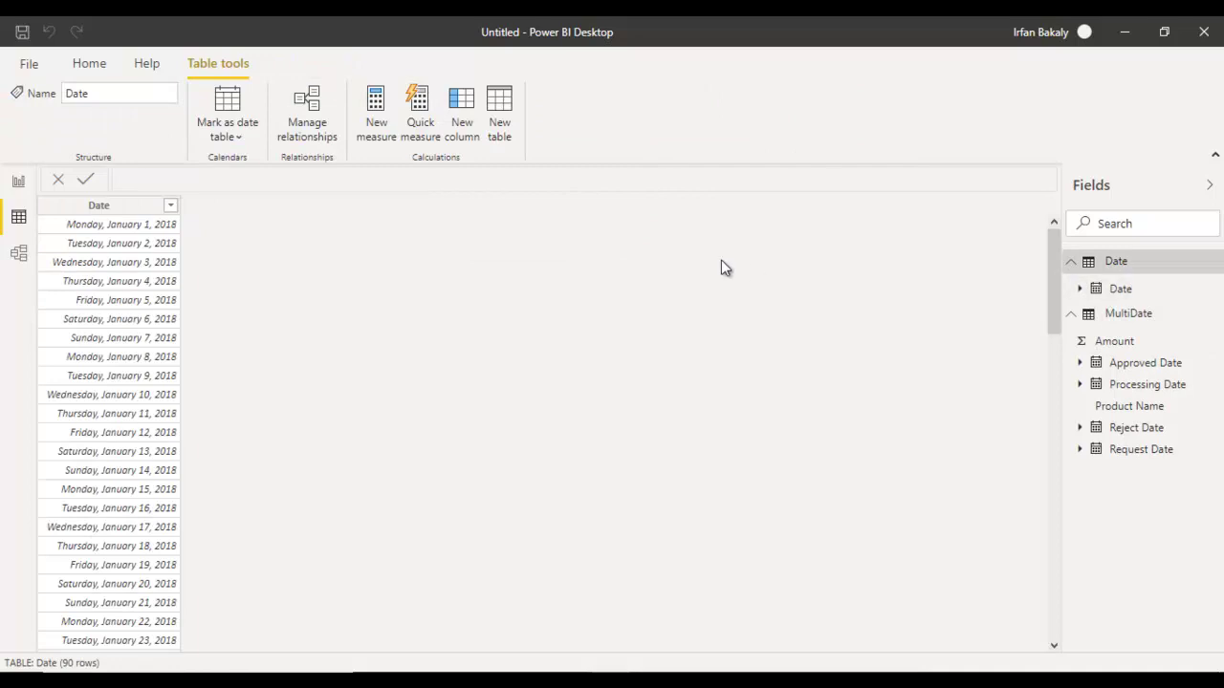
{"action": "left_click", "coordinate": [103, 257]}
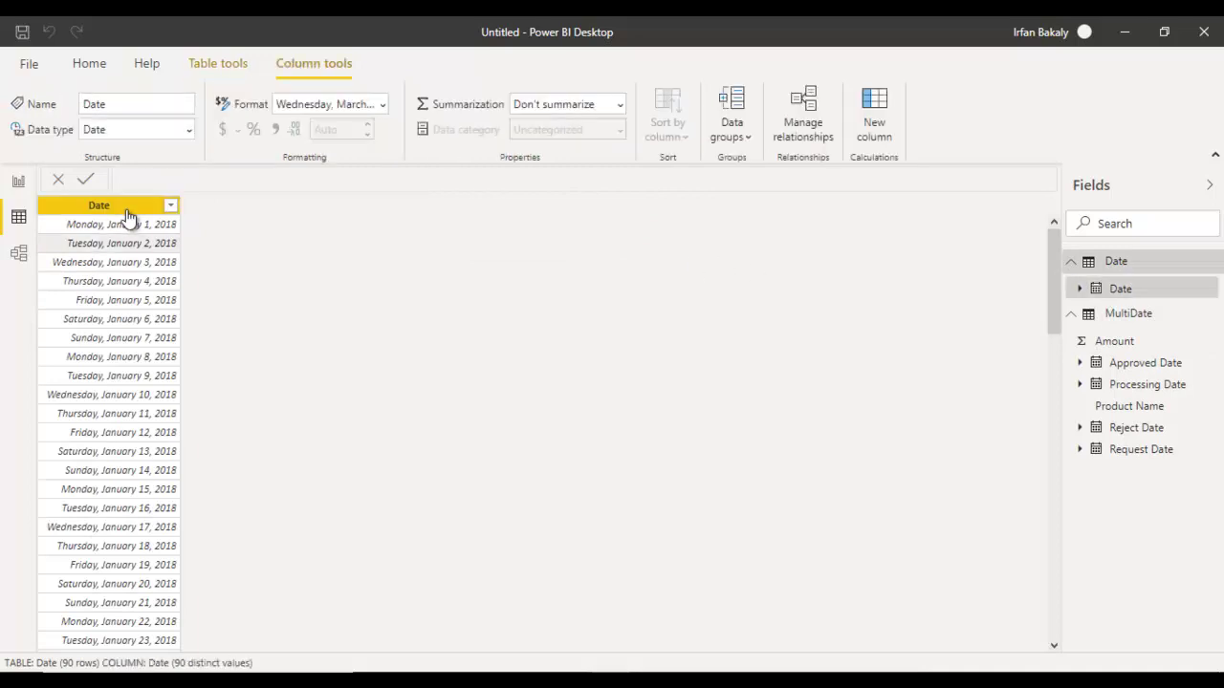
{"action": "right_click", "coordinate": [128, 212]}
{"action": "left_click", "coordinate": [160, 241]}
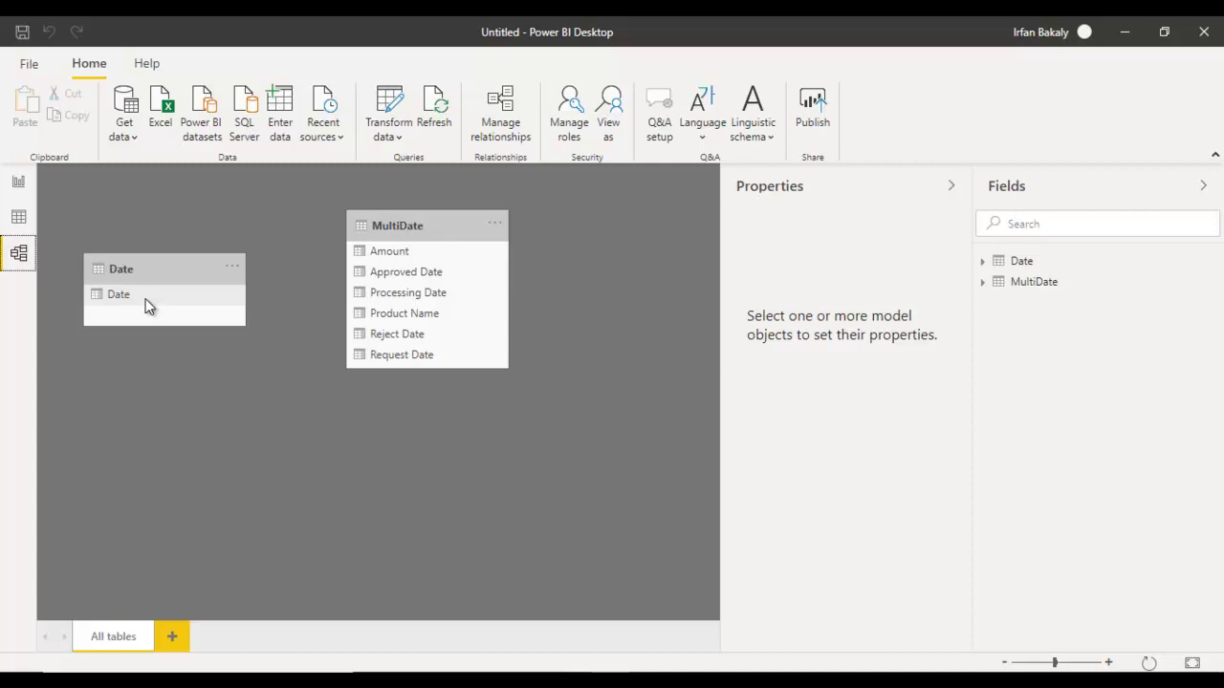
In the model, relate the Date column to MultiDate's Request Date and Reject Date, making the MultiDate box taller in between
{"action": "left_click_drag", "start_coordinate": [148, 305], "coordinate": [412, 365]}
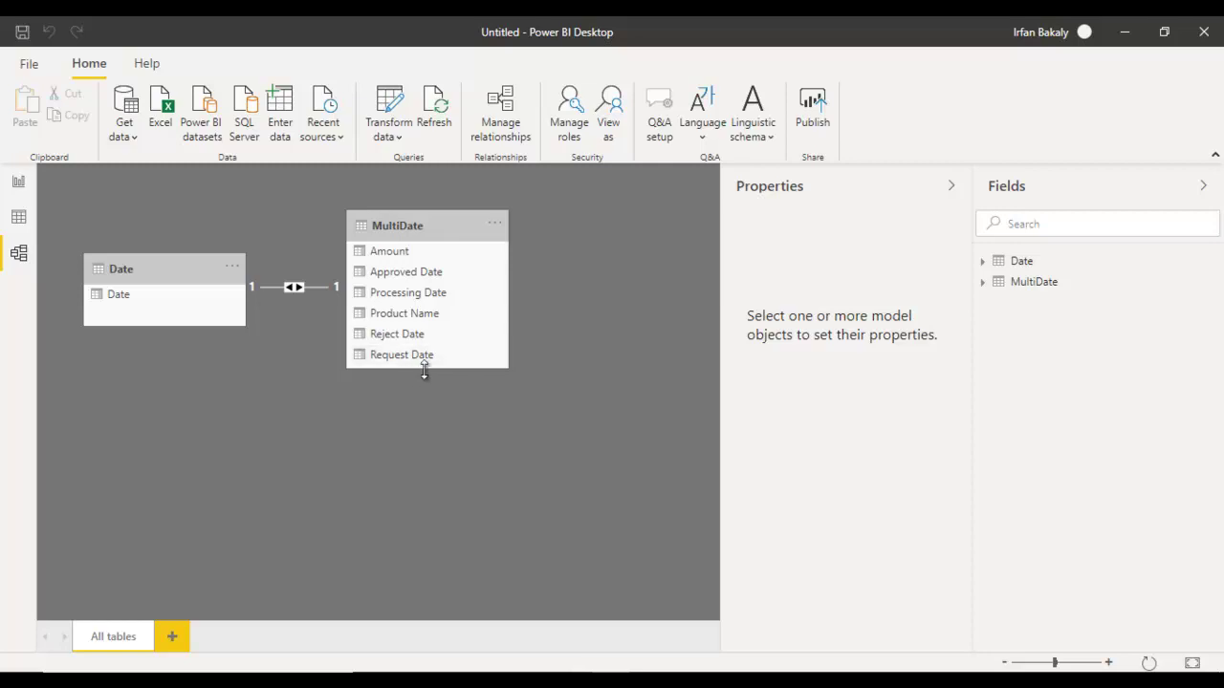
{"action": "left_click_drag", "start_coordinate": [424, 367], "coordinate": [412, 528]}
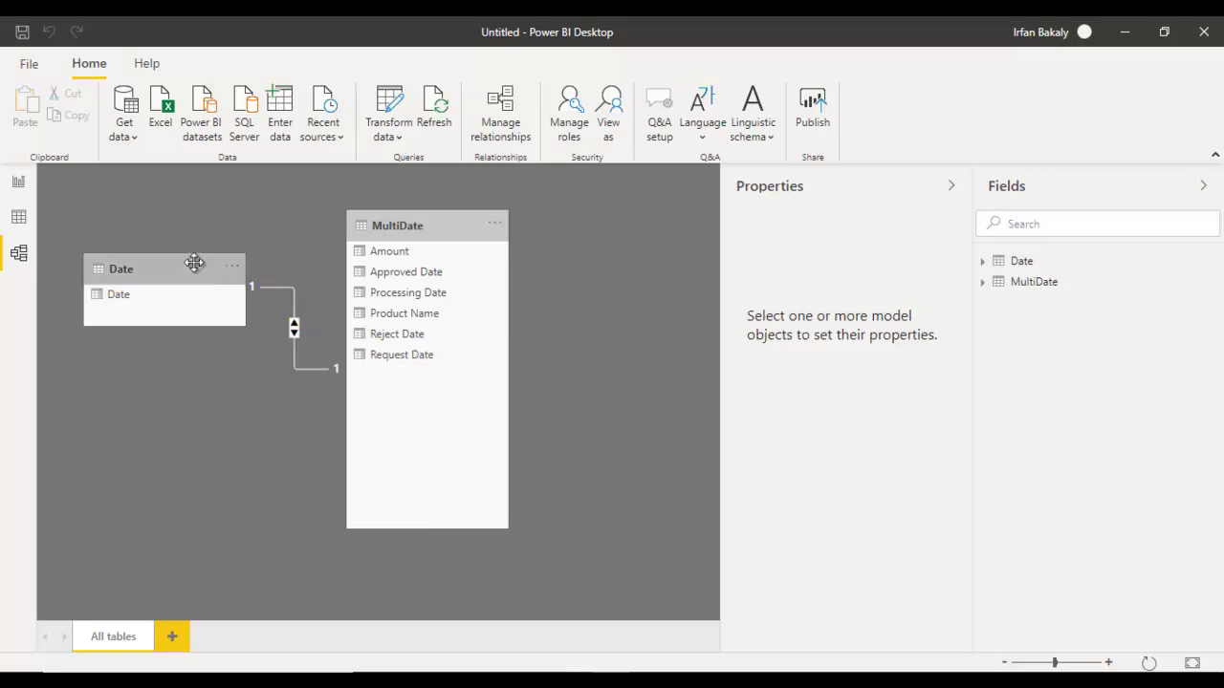
{"action": "left_click_drag", "start_coordinate": [189, 294], "coordinate": [421, 341]}
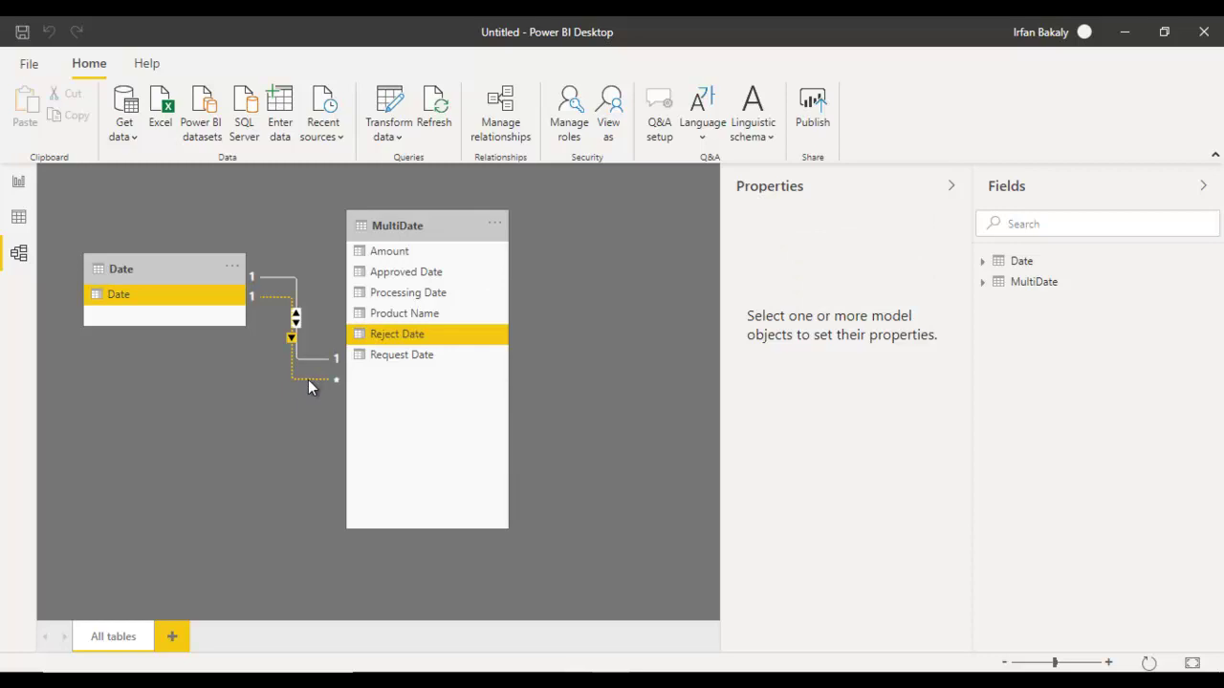
Try to make the relationship between Date and MultiDate's Reject Date active, and leave its properties without applying
{"action": "right_click", "coordinate": [306, 380]}
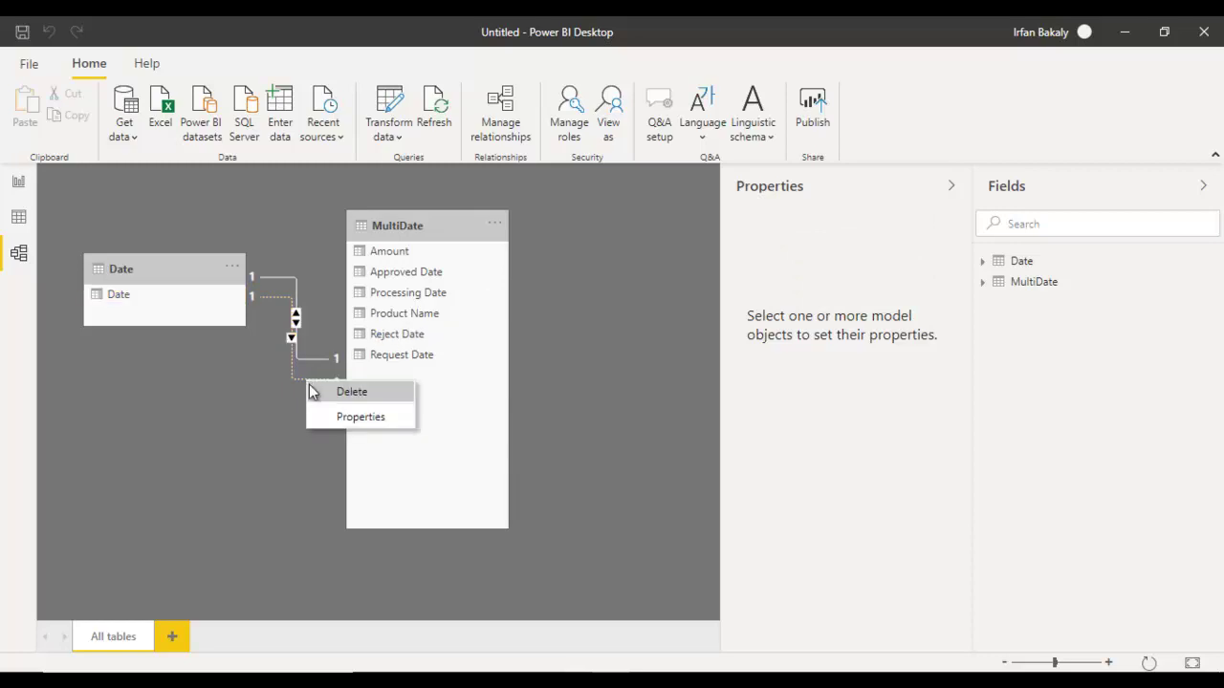
{"action": "left_click", "coordinate": [335, 420]}
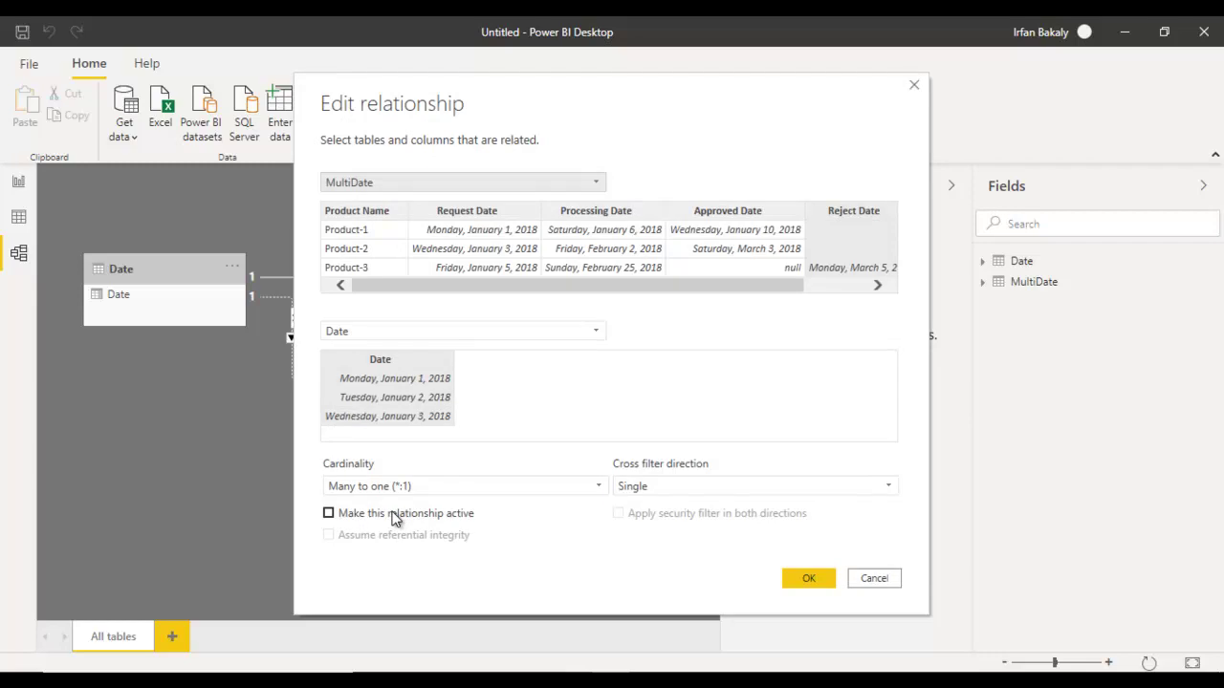
{"action": "left_click", "coordinate": [395, 517]}
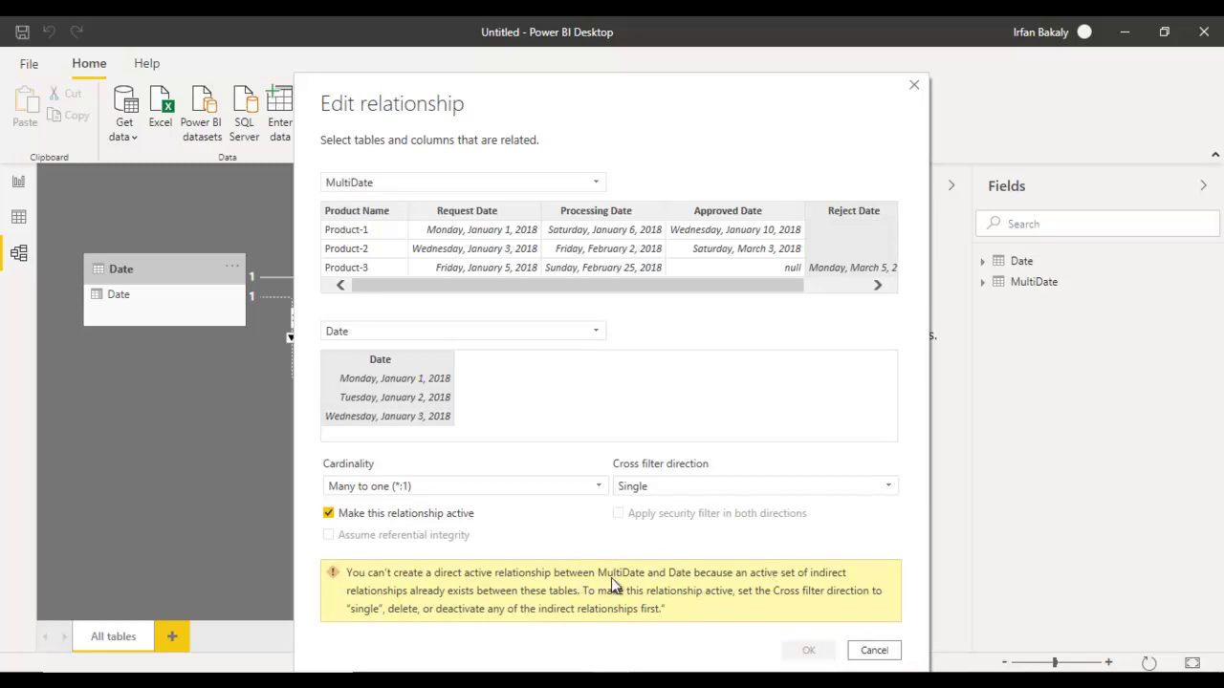
{"action": "left_click", "coordinate": [874, 650]}
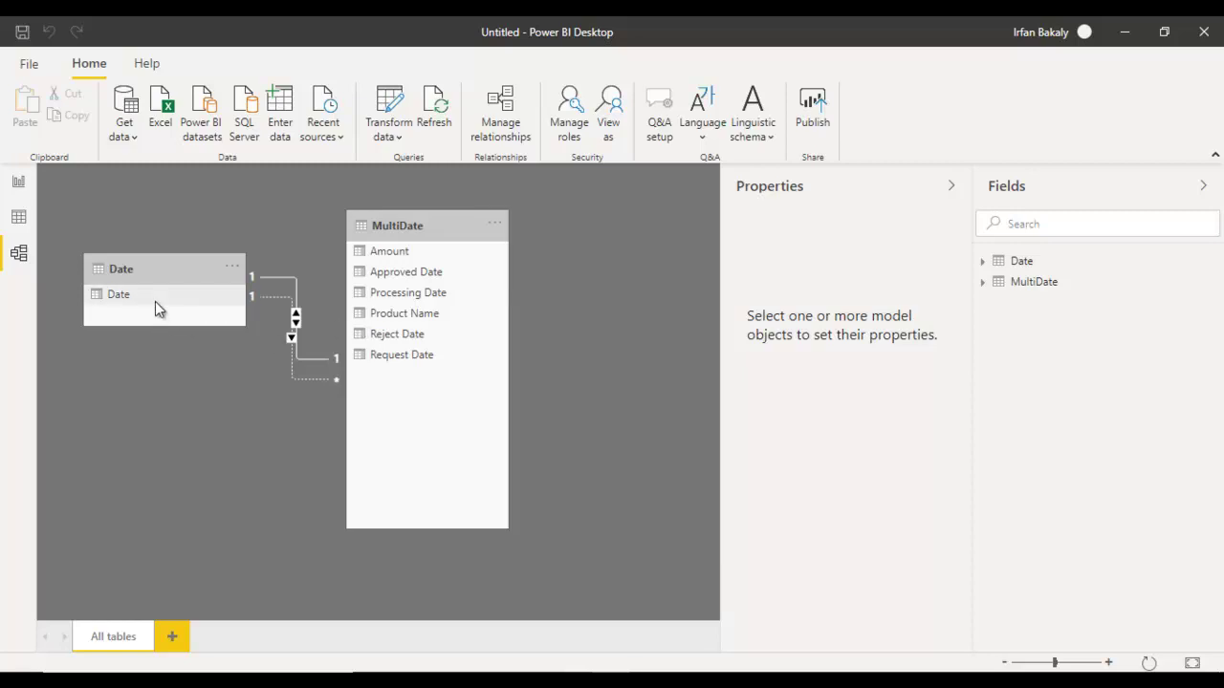
Relate the Date column to MultiDate's Processing Date and Approved Date in the model
{"action": "left_click_drag", "start_coordinate": [156, 300], "coordinate": [395, 300]}
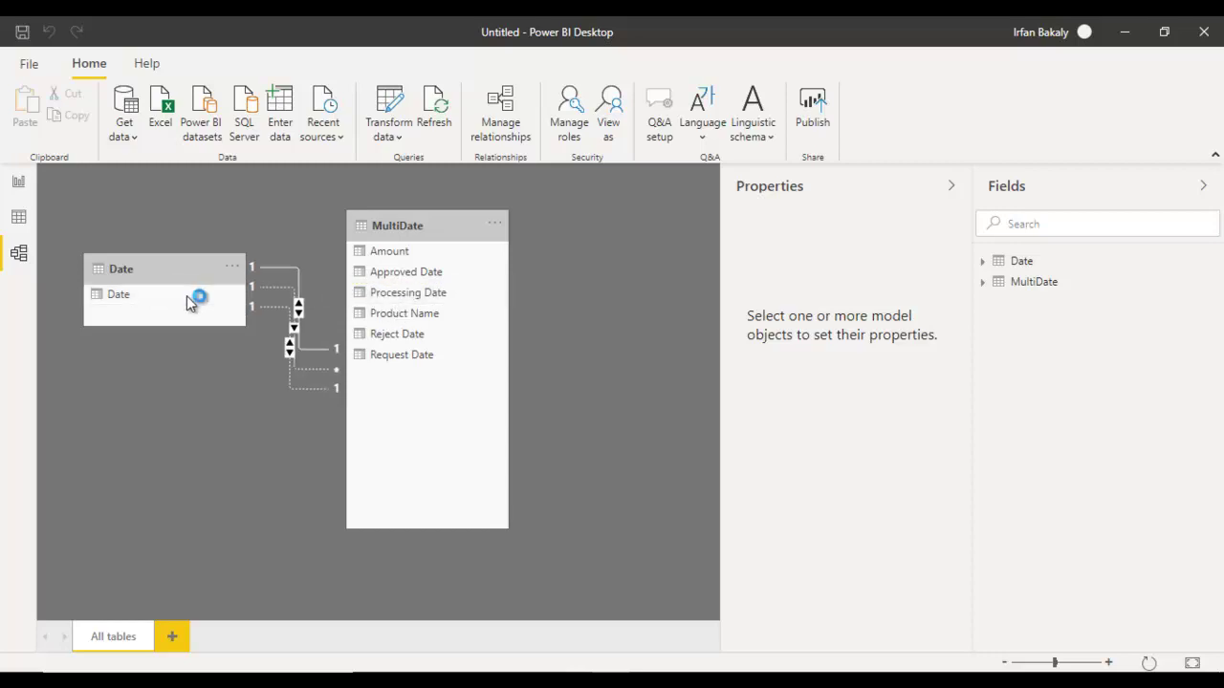
{"action": "left_click_drag", "start_coordinate": [187, 296], "coordinate": [420, 274]}
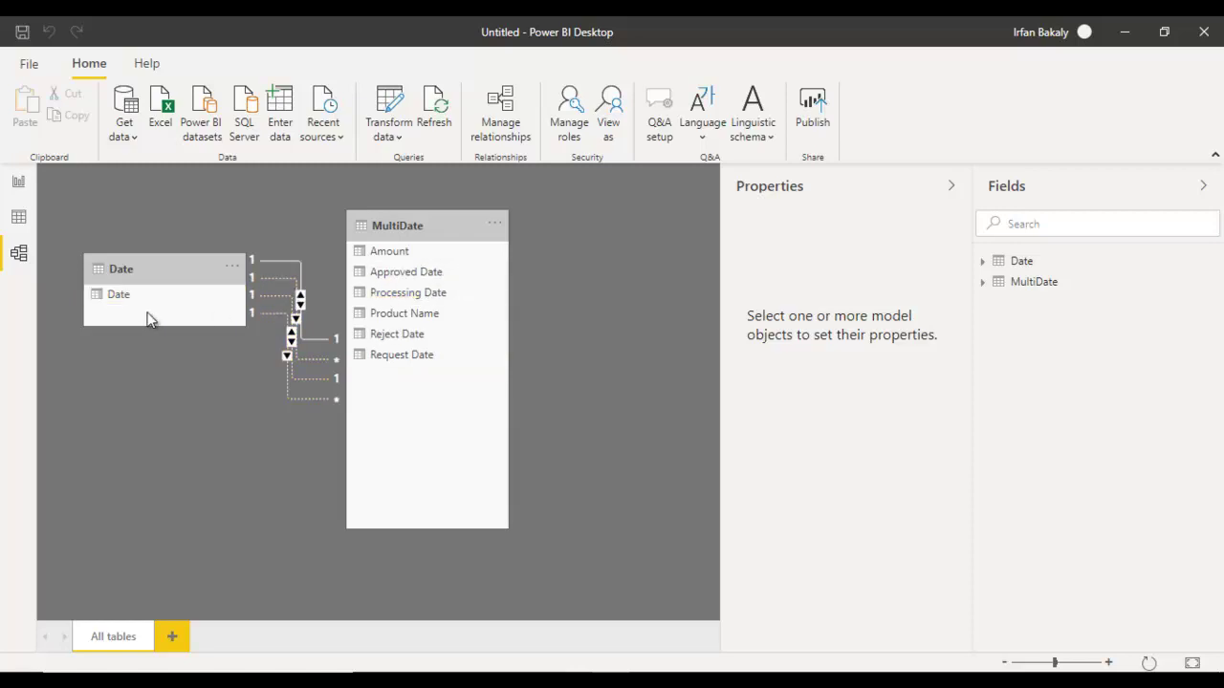
Build a table visual on the report page with Date from the Date table and Amount from MultiDate
{"action": "left_click", "coordinate": [19, 181]}
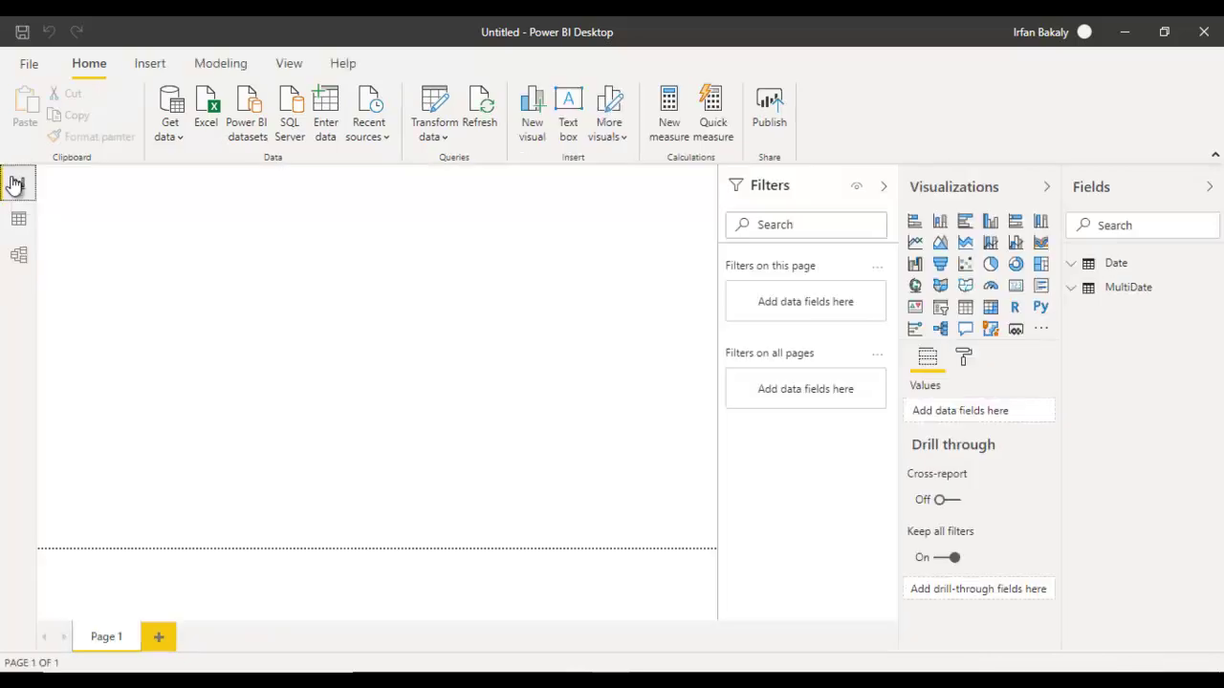
{"action": "left_click", "coordinate": [1071, 265]}
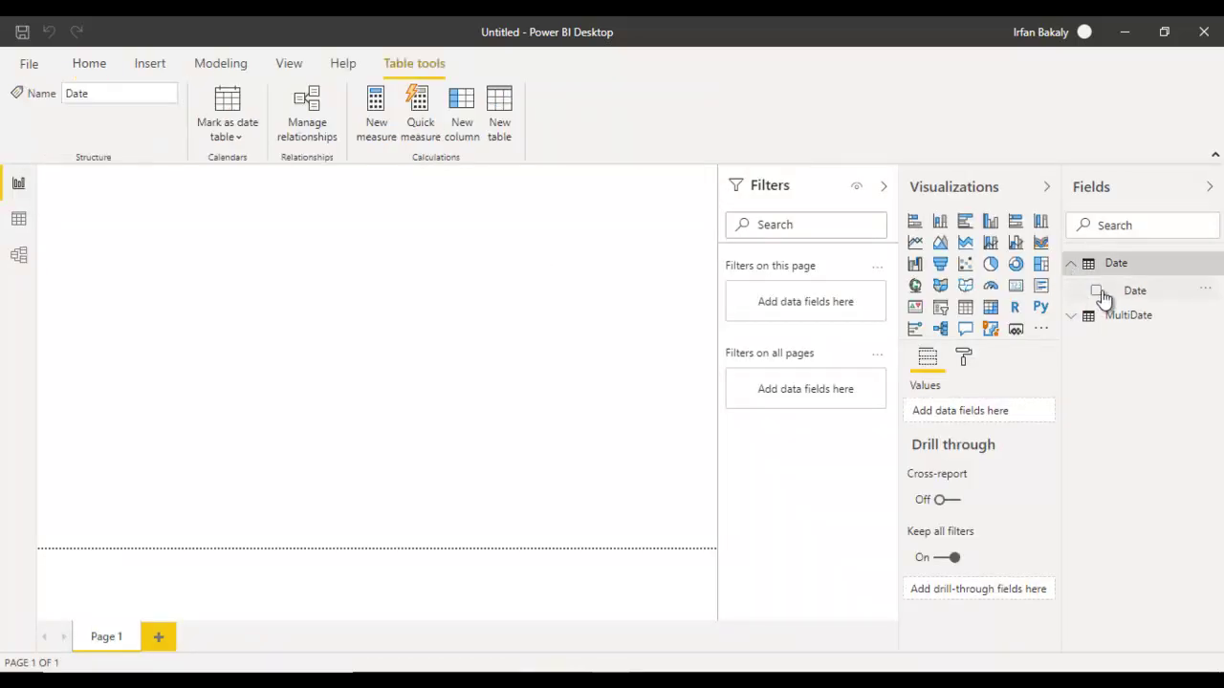
{"action": "left_click", "coordinate": [1096, 292]}
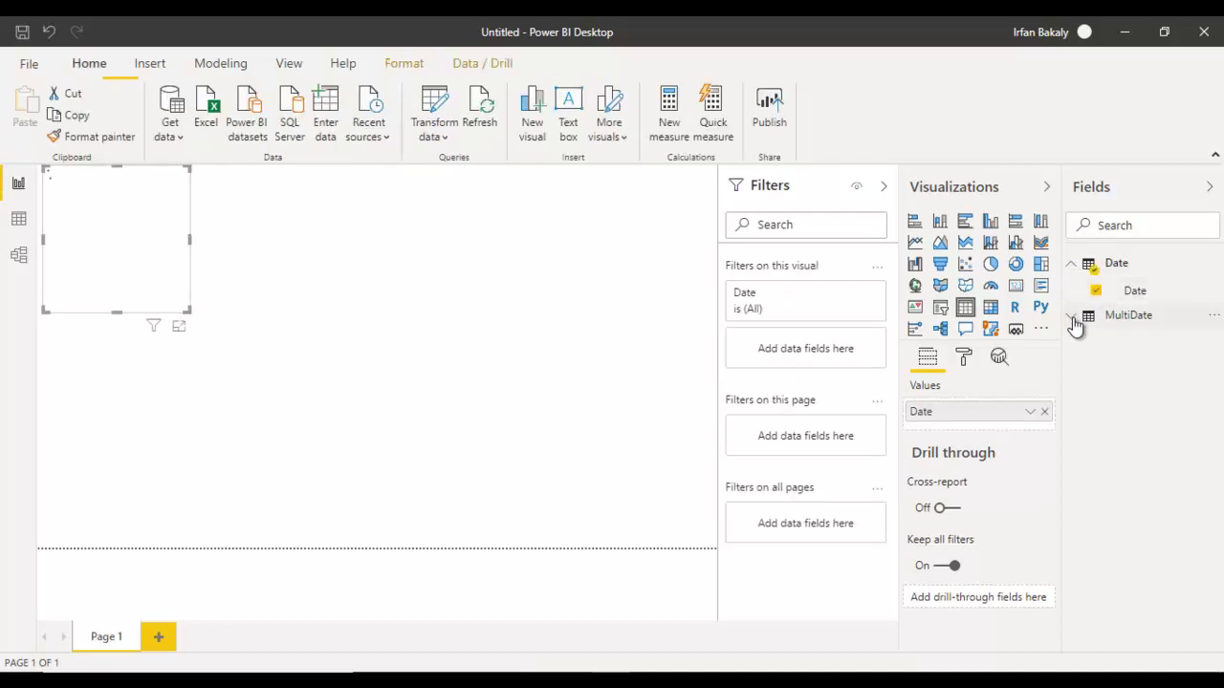
{"action": "left_click", "coordinate": [1084, 317]}
{"action": "left_click", "coordinate": [1095, 343]}
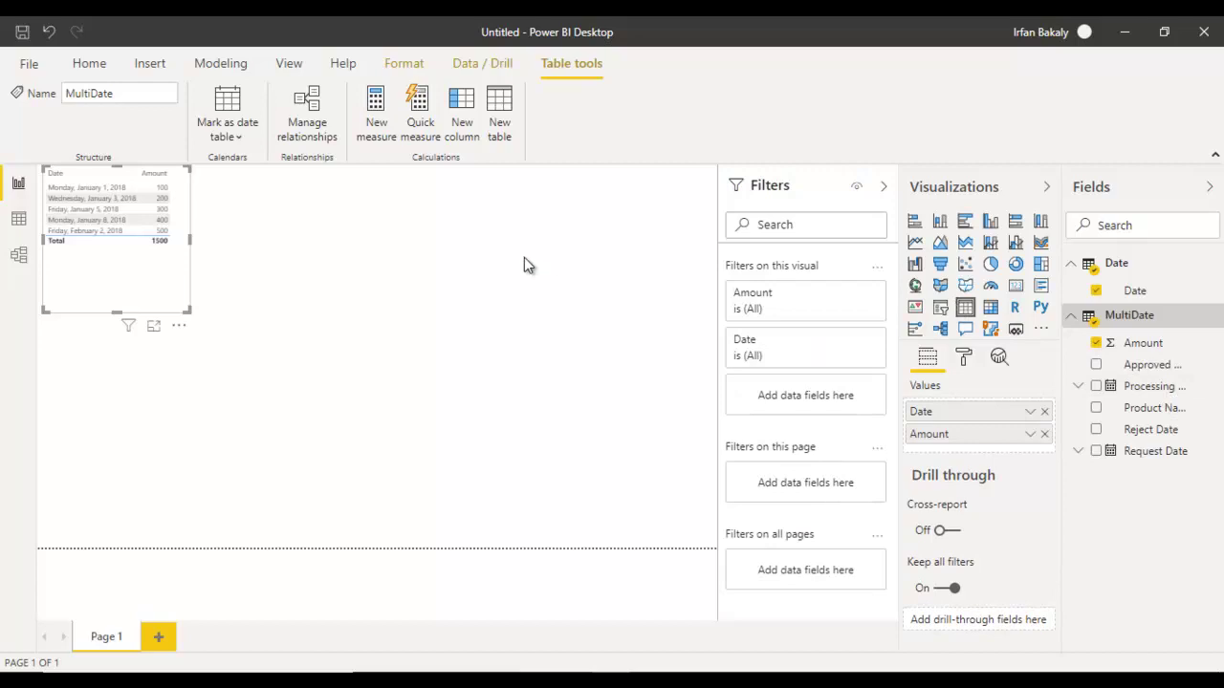
Set the text size of the table visual's values to 16 pt, and widen the visual and its Date column
{"action": "left_click", "coordinate": [961, 360]}
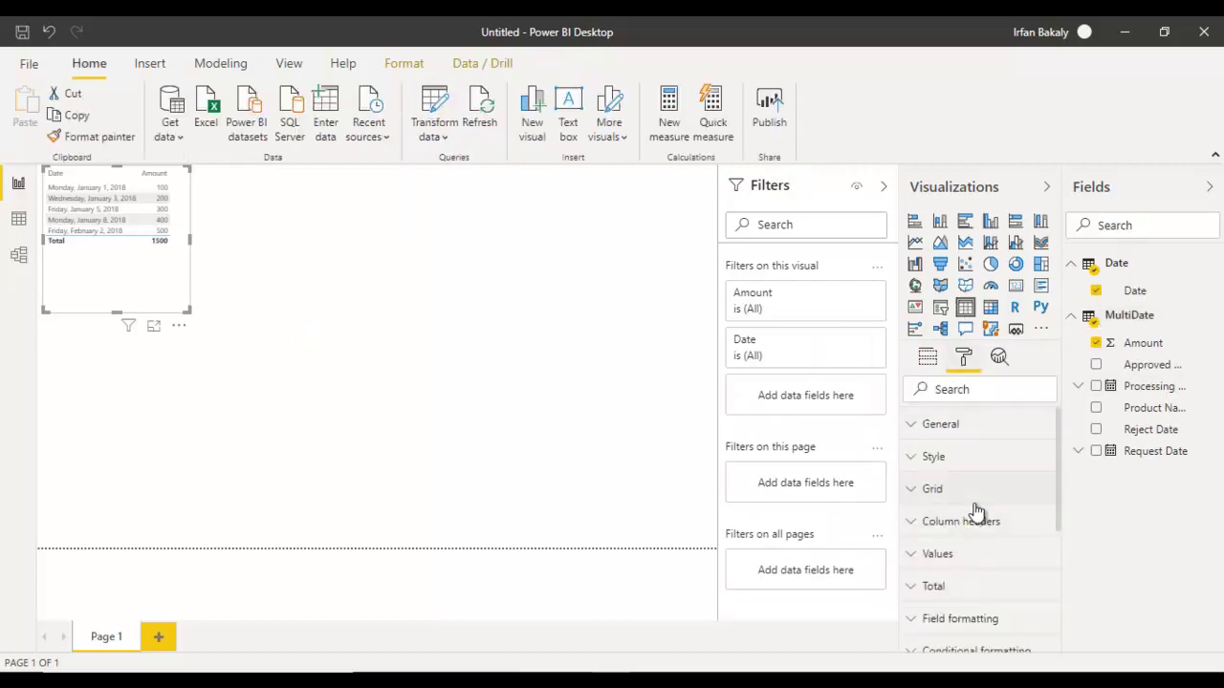
{"action": "left_click", "coordinate": [957, 553]}
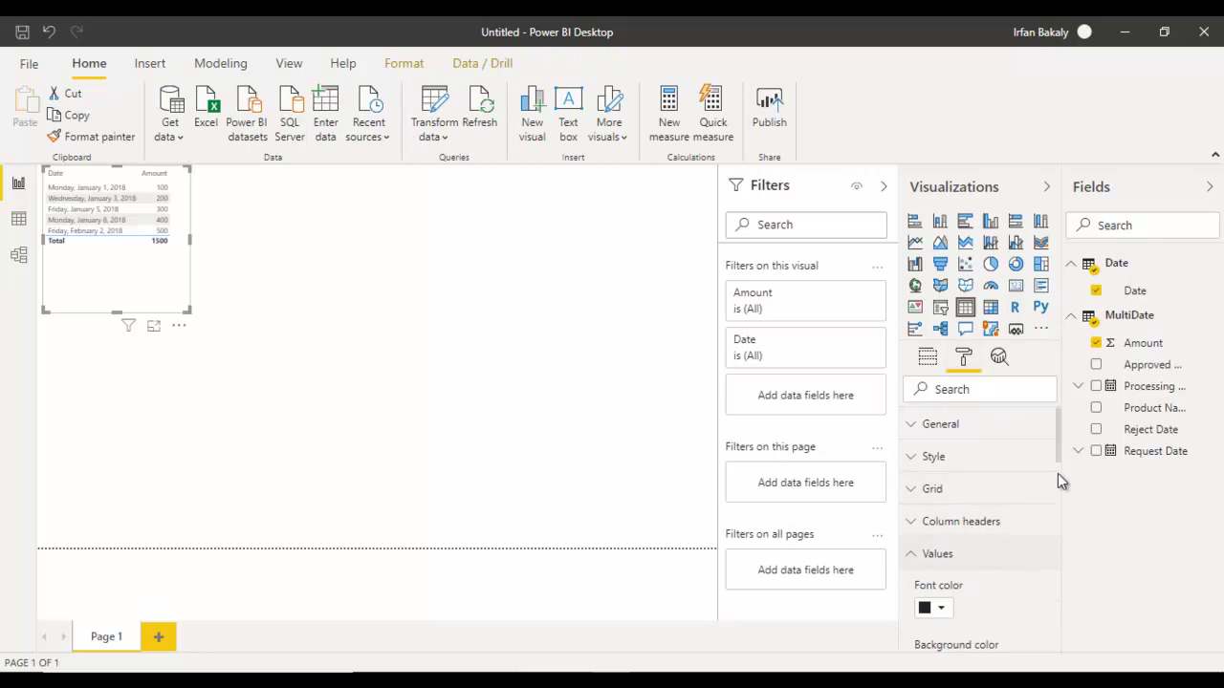
{"action": "left_click_drag", "start_coordinate": [1057, 453], "coordinate": [1062, 577]}
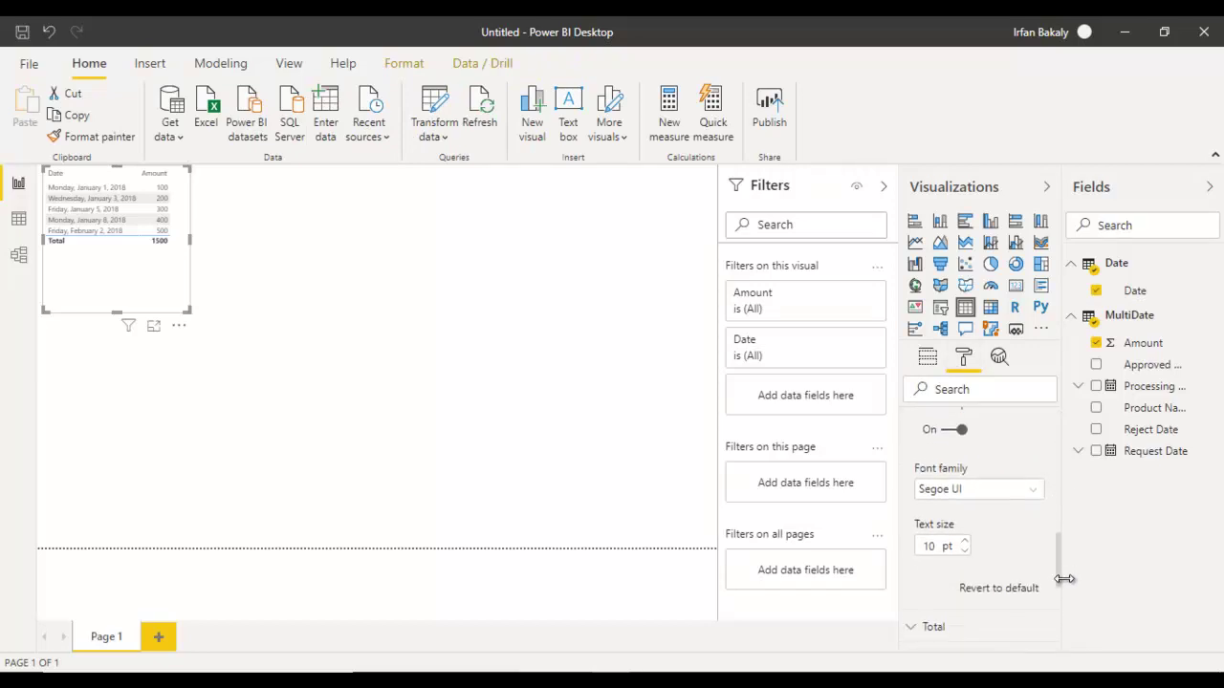
{"action": "left_click", "coordinate": [964, 537]}
{"action": "left_click", "coordinate": [964, 538]}
{"action": "left_click", "coordinate": [964, 537]}
{"action": "left_click", "coordinate": [964, 538]}
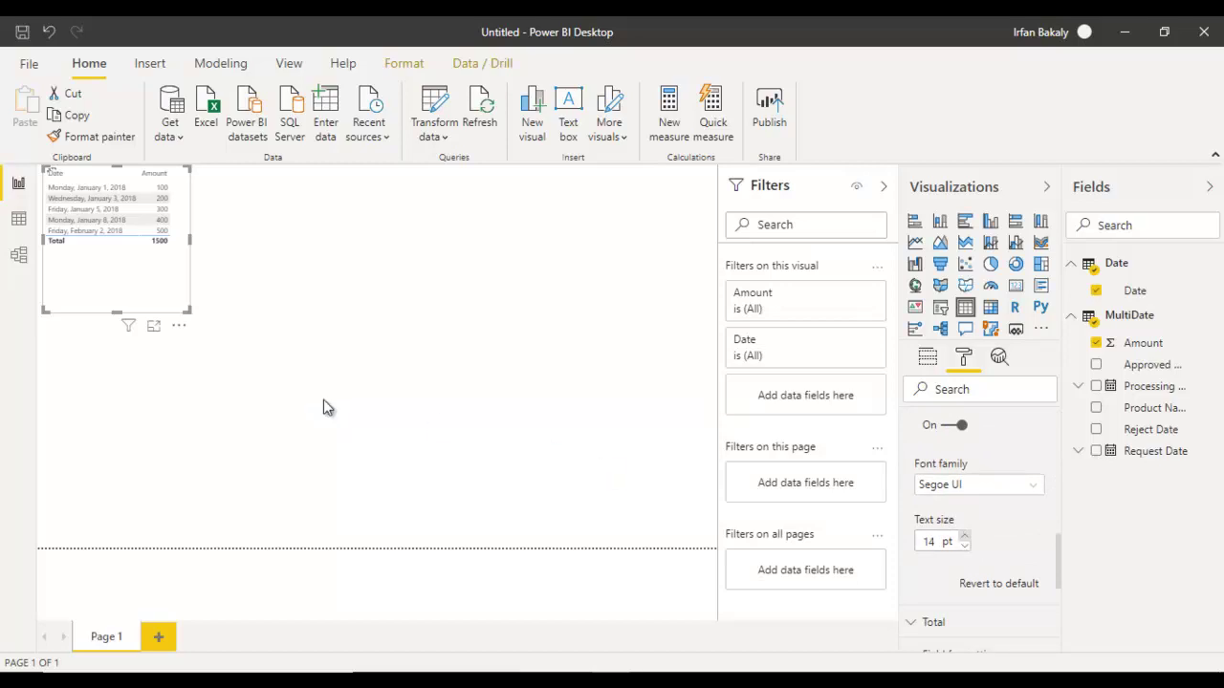
{"action": "left_click_drag", "start_coordinate": [185, 309], "coordinate": [326, 300]}
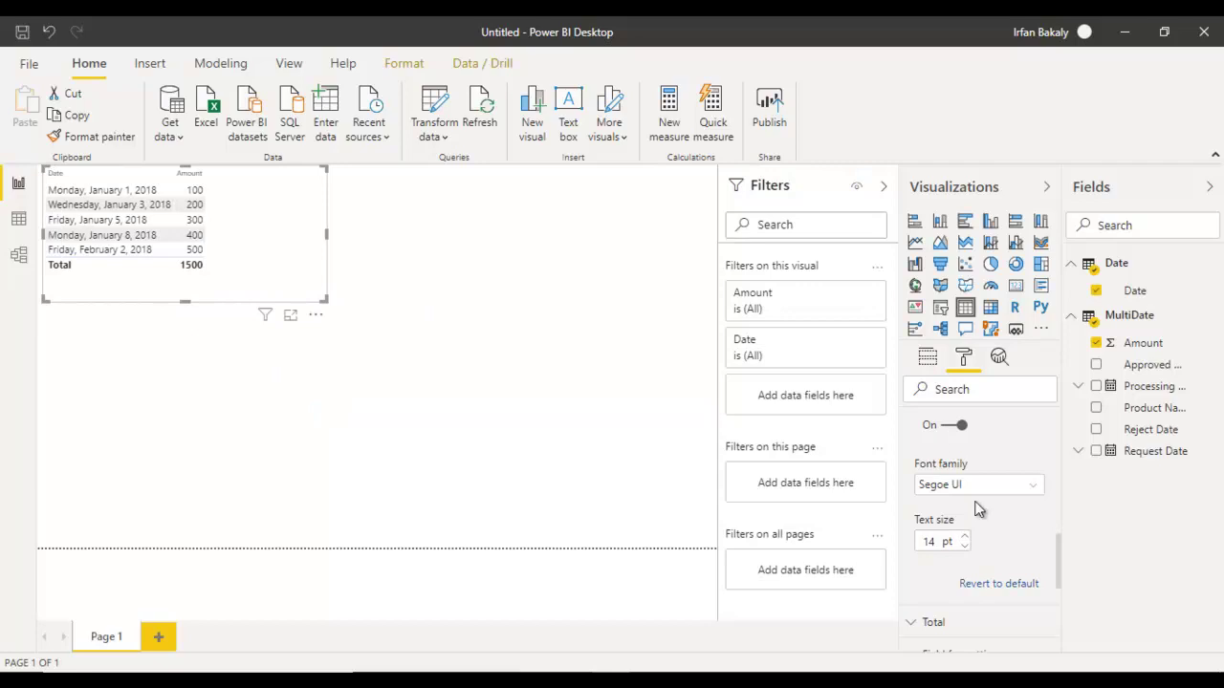
{"action": "left_click", "coordinate": [963, 538]}
{"action": "left_click", "coordinate": [964, 538]}
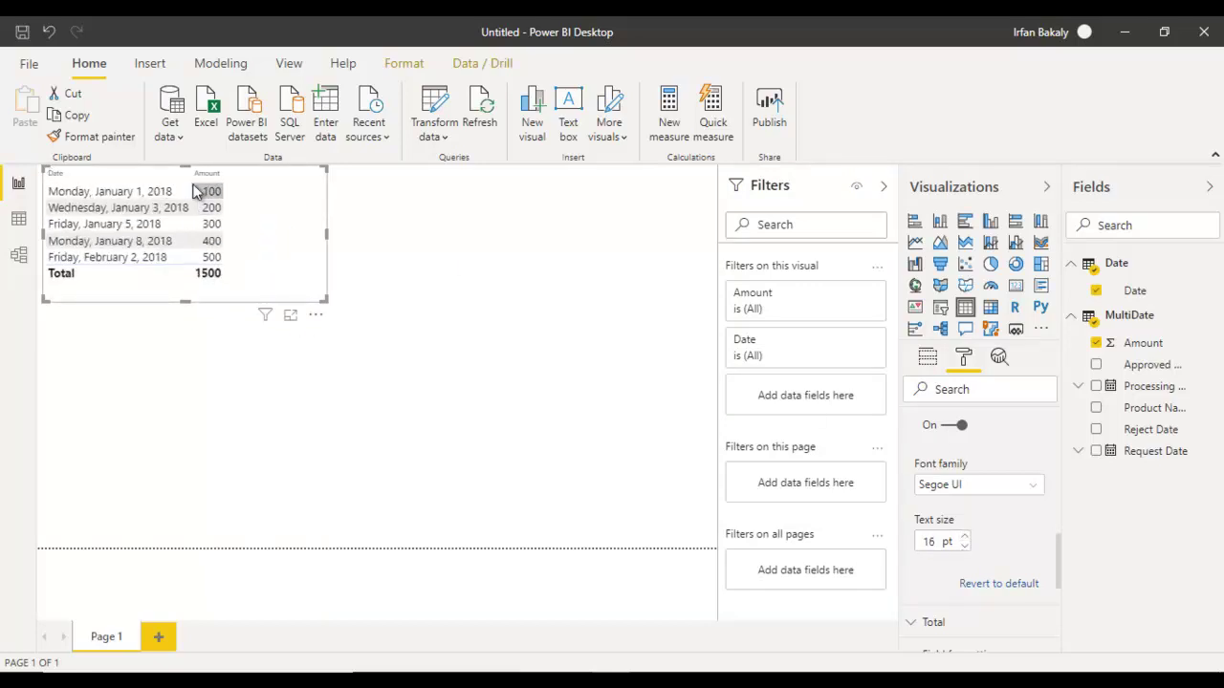
{"action": "left_click_drag", "start_coordinate": [194, 182], "coordinate": [228, 186]}
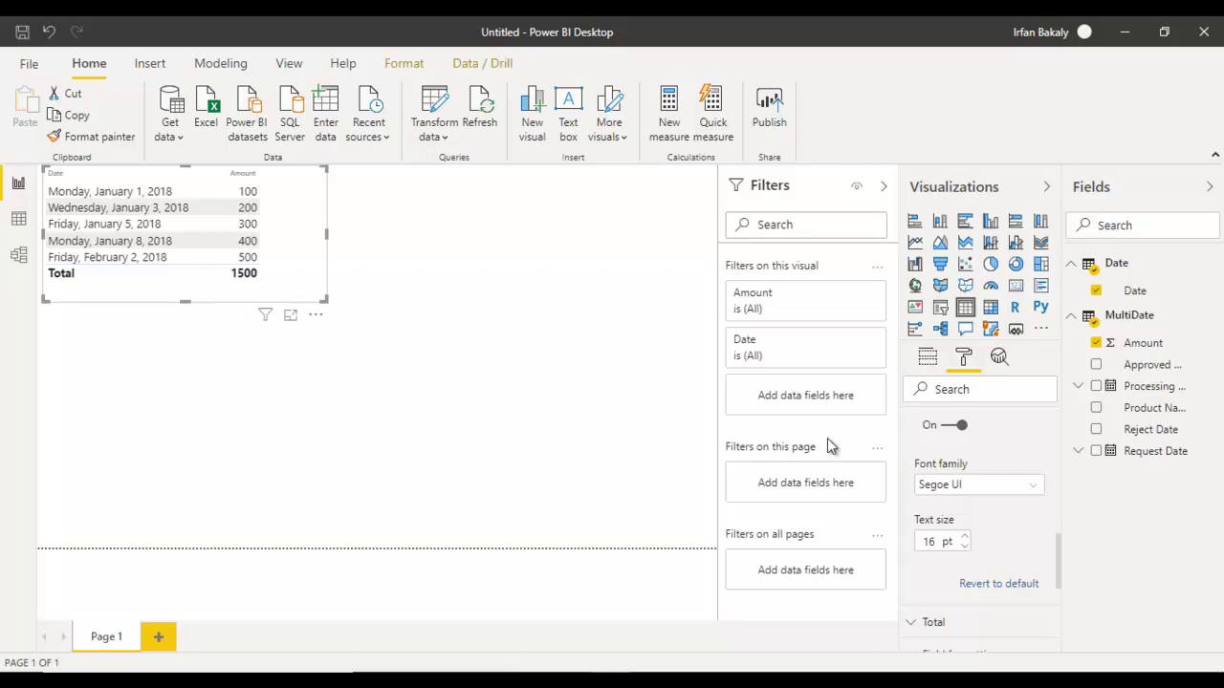
Create the measure Total Amount = SUM(MultiDate[Amount]) in the MultiDate table
{"action": "left_click", "coordinate": [1144, 350]}
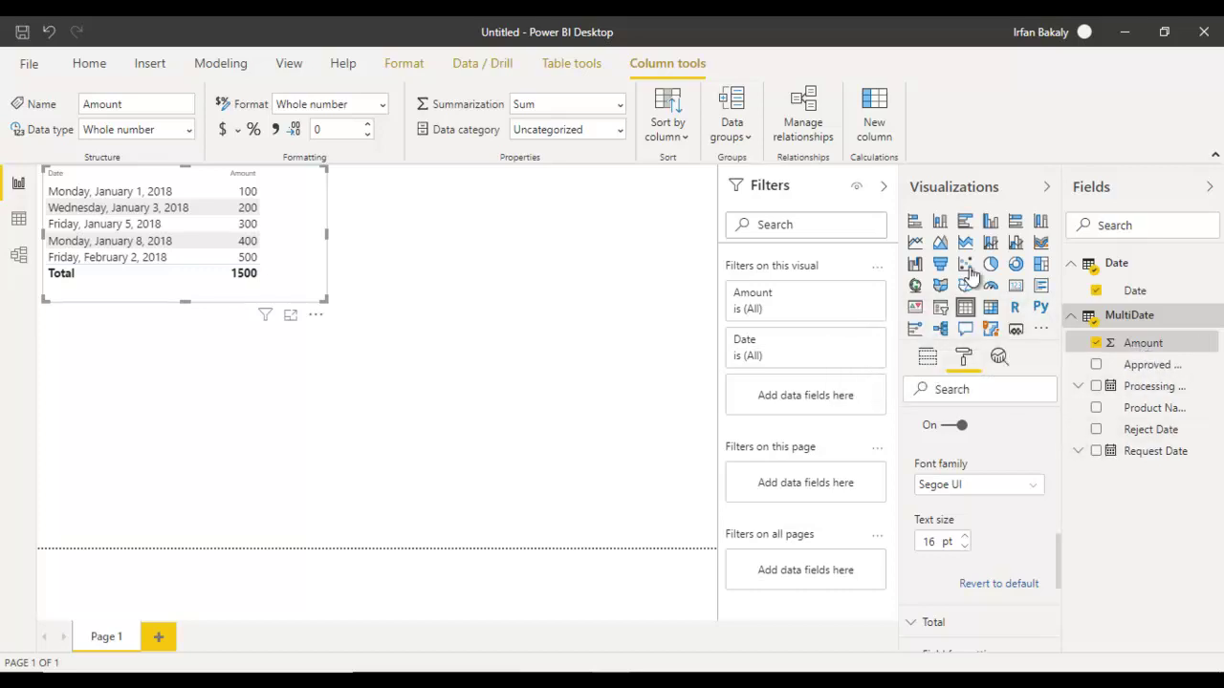
{"action": "left_click", "coordinate": [211, 65]}
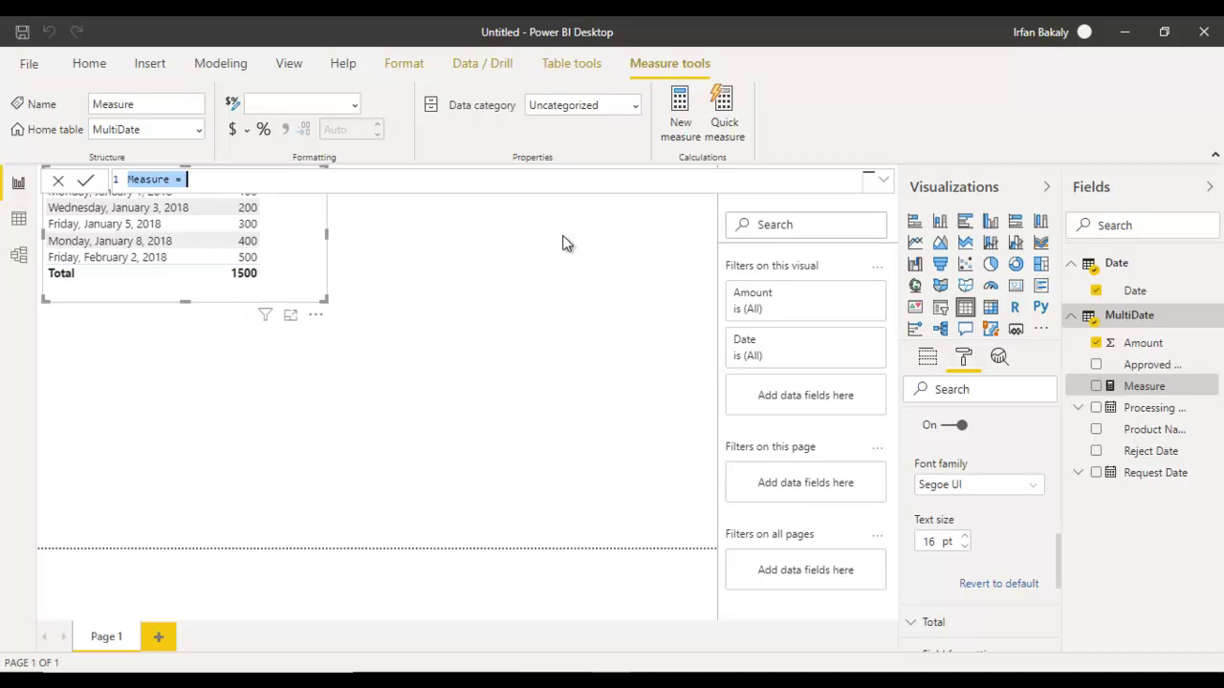
{"action": "type", "text": "Total Amou"}
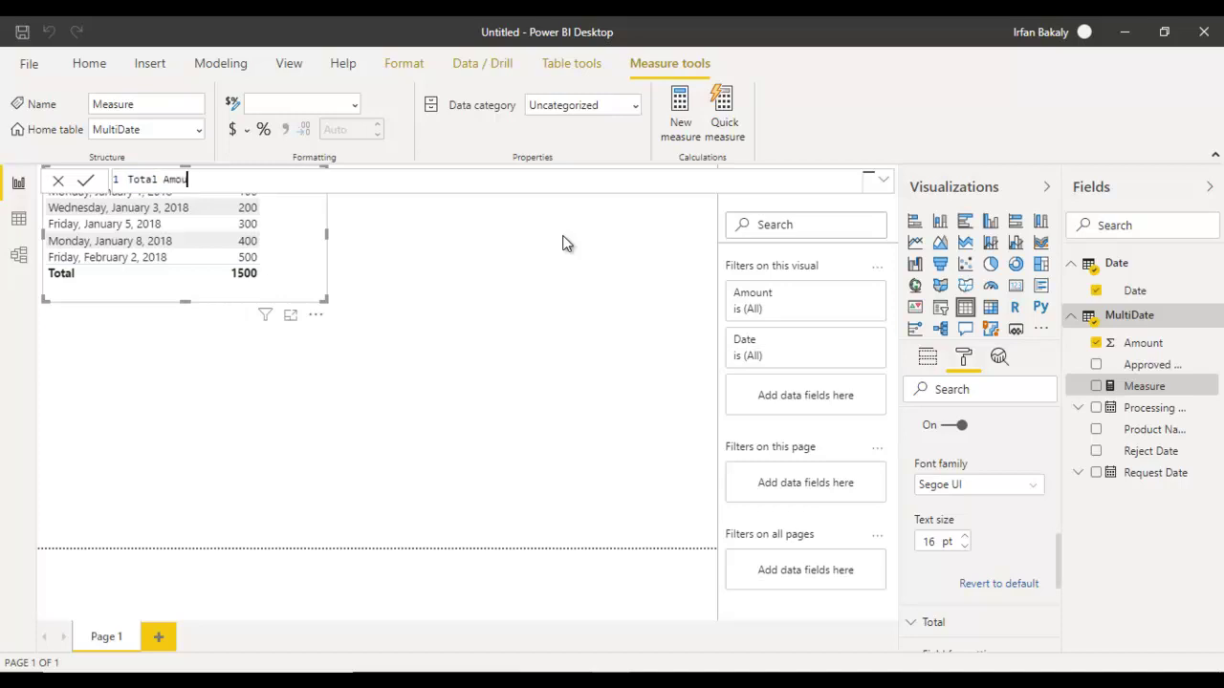
{"action": "type", "text": "nt = su"}
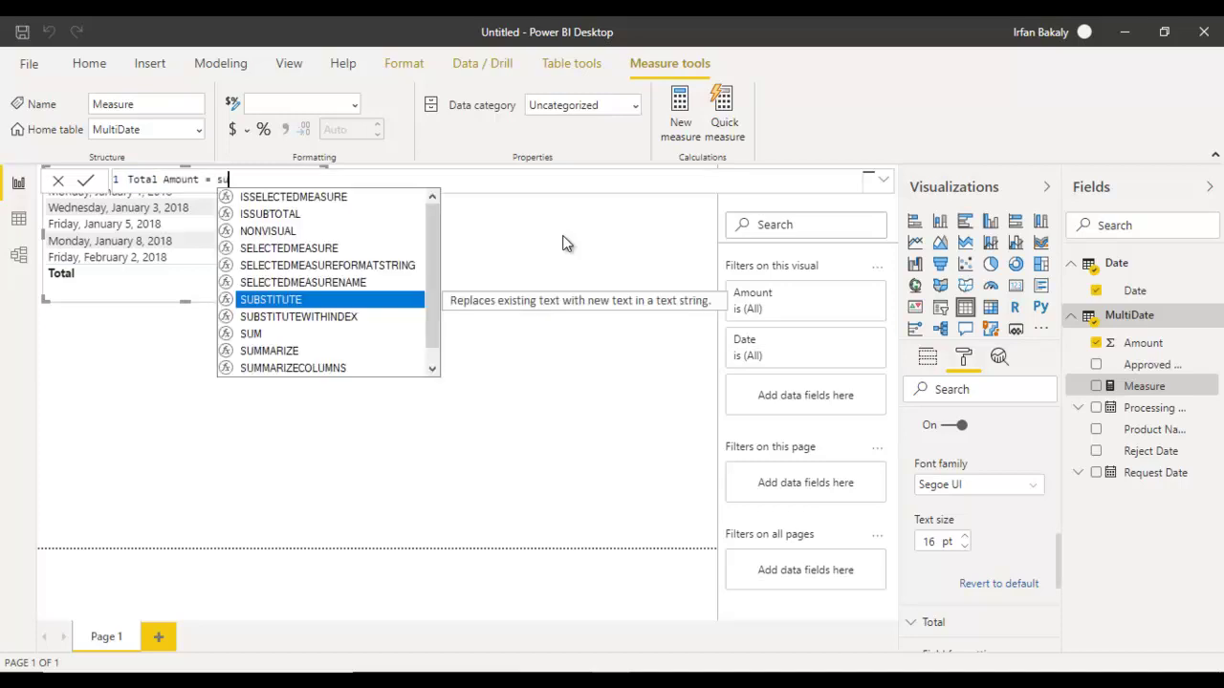
{"action": "type", "text": "m ("}
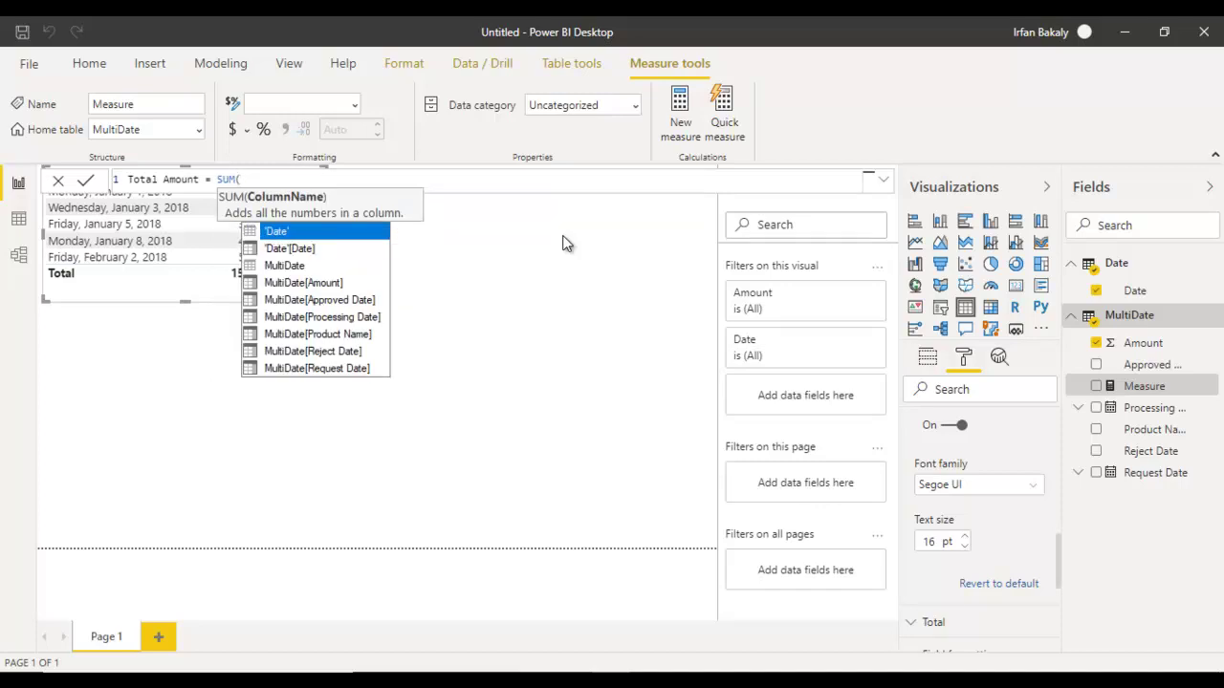
{"action": "key", "text": "Down"}
{"action": "key", "text": "Down"}
{"action": "key", "text": "Down"}
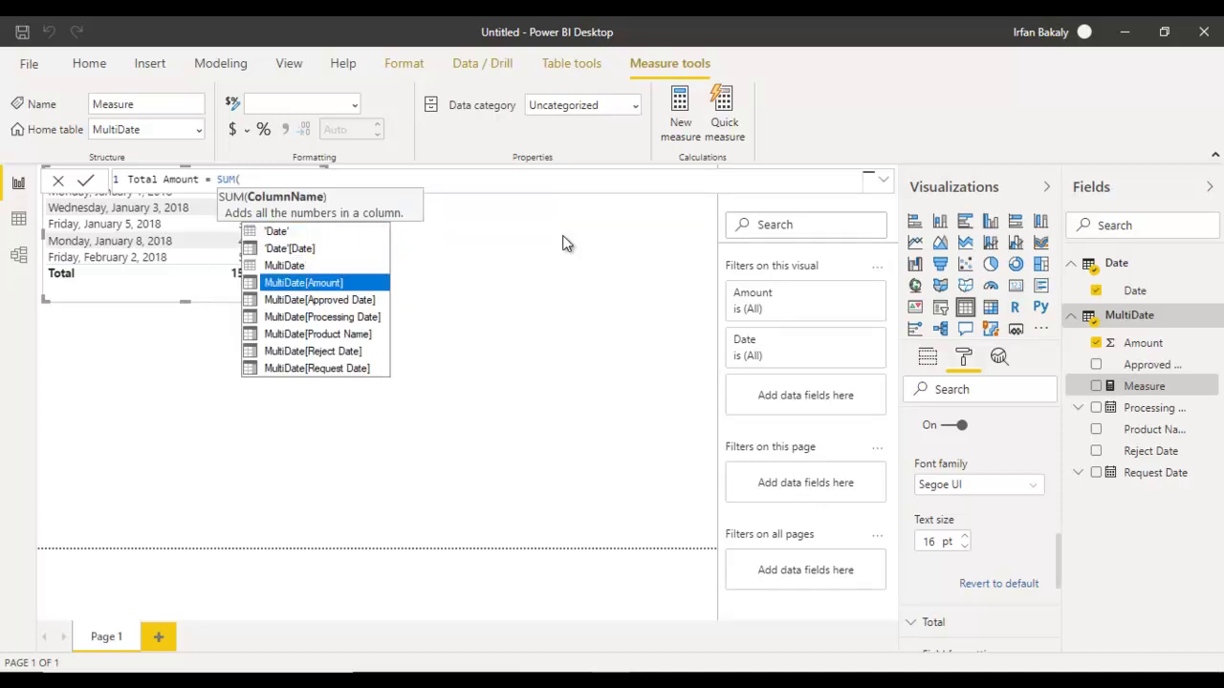
{"action": "key", "text": "Tab"}
{"action": "type", "text": ")"}
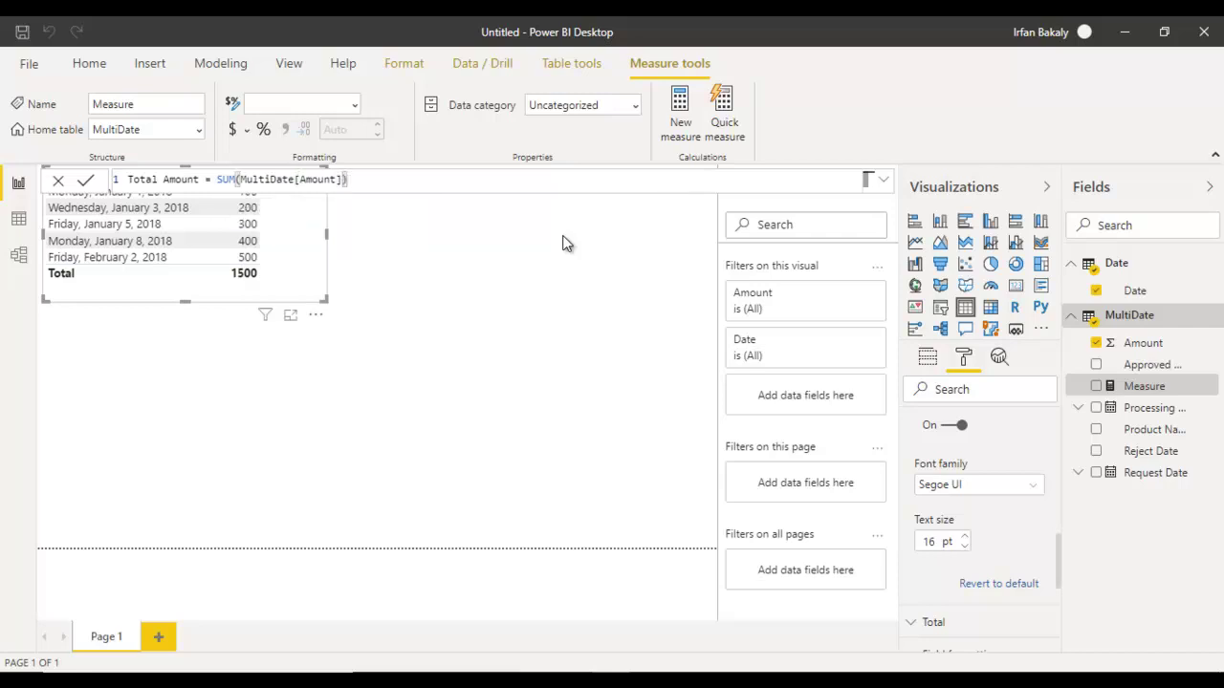
{"action": "key", "text": "Return"}
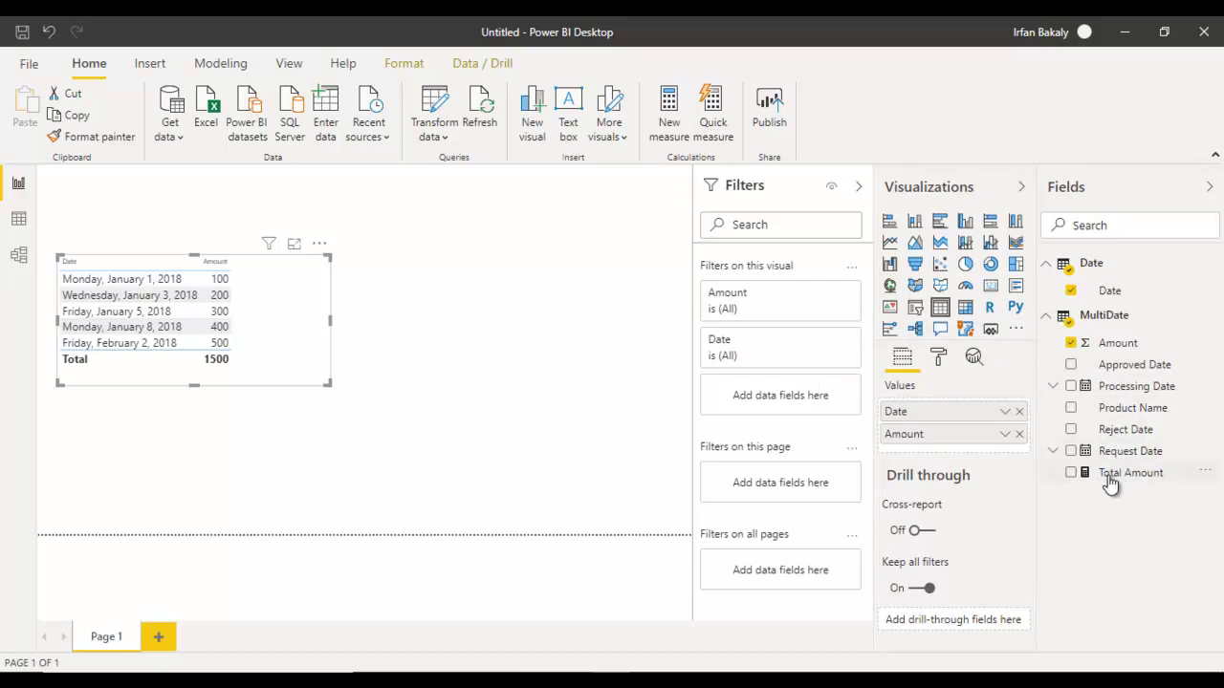
Start a new measure named Approved Amount in the Date table, using CALCULATE with [Total Amount] as its expression
{"action": "left_click", "coordinate": [209, 67]}
{"action": "left_click", "coordinate": [107, 103]}
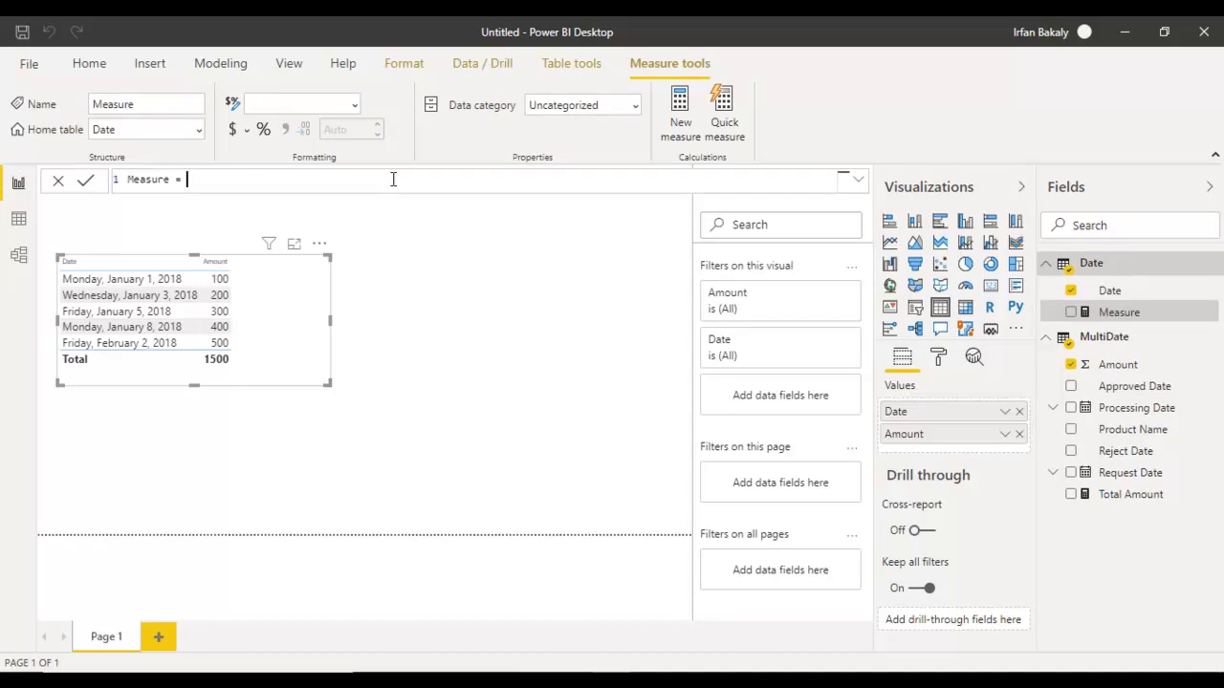
{"action": "key", "text": "ctrl+a"}
{"action": "type", "text": "Approved Amoun"}
{"action": "key", "text": "BackSpace"}
{"action": "key", "text": "BackSpace"}
{"action": "key", "text": "BackSpace"}
{"action": "key", "text": "BackSpace"}
{"action": "type", "text": "ount = cal"}
{"action": "key", "text": "Tab"}
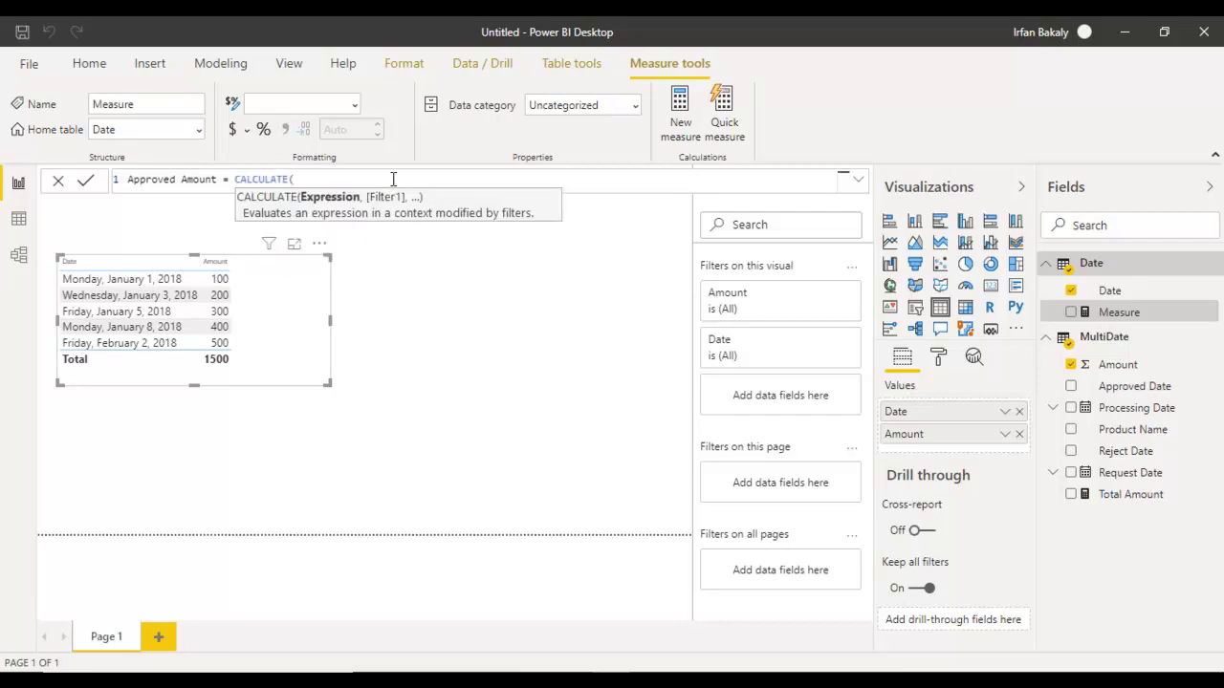
{"action": "type", "text": "[tto"}
{"action": "key", "text": "BackSpace"}
{"action": "key", "text": "BackSpace"}
{"action": "key", "text": "Tab"}
{"action": "type", "text": ","}
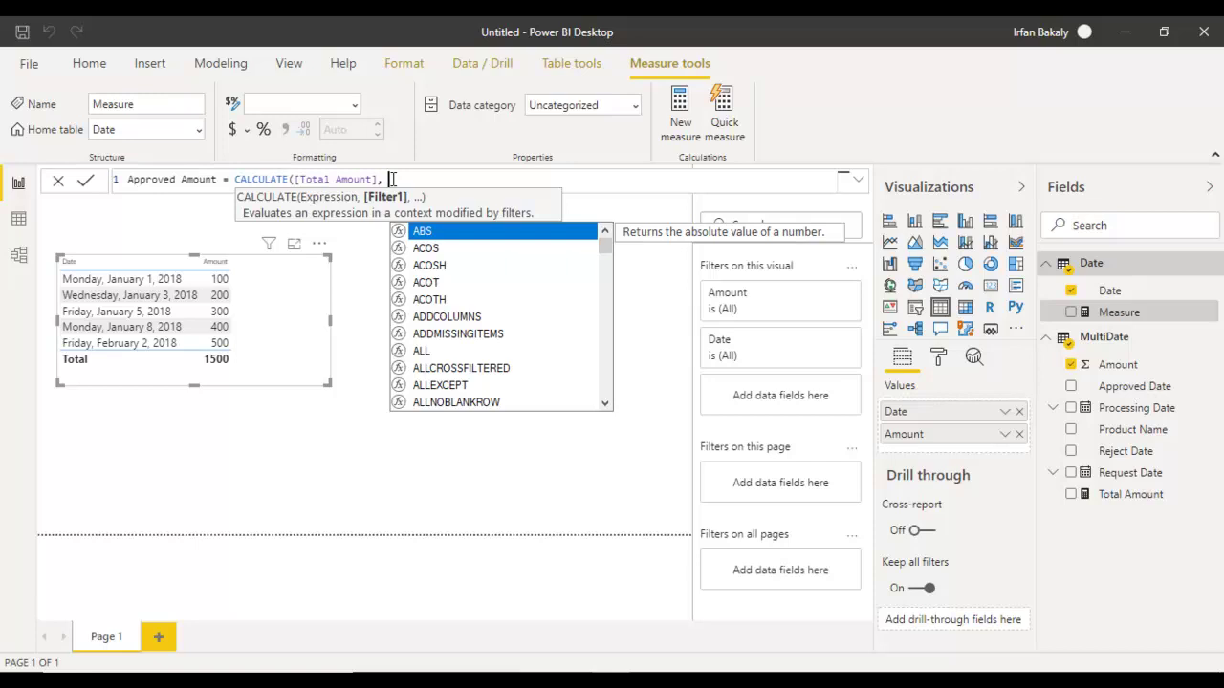
Add USERELATIONSHIP as the filter of the Approved Amount measure, with 'Date'[Date] as its first column
{"action": "type", "text": "u"}
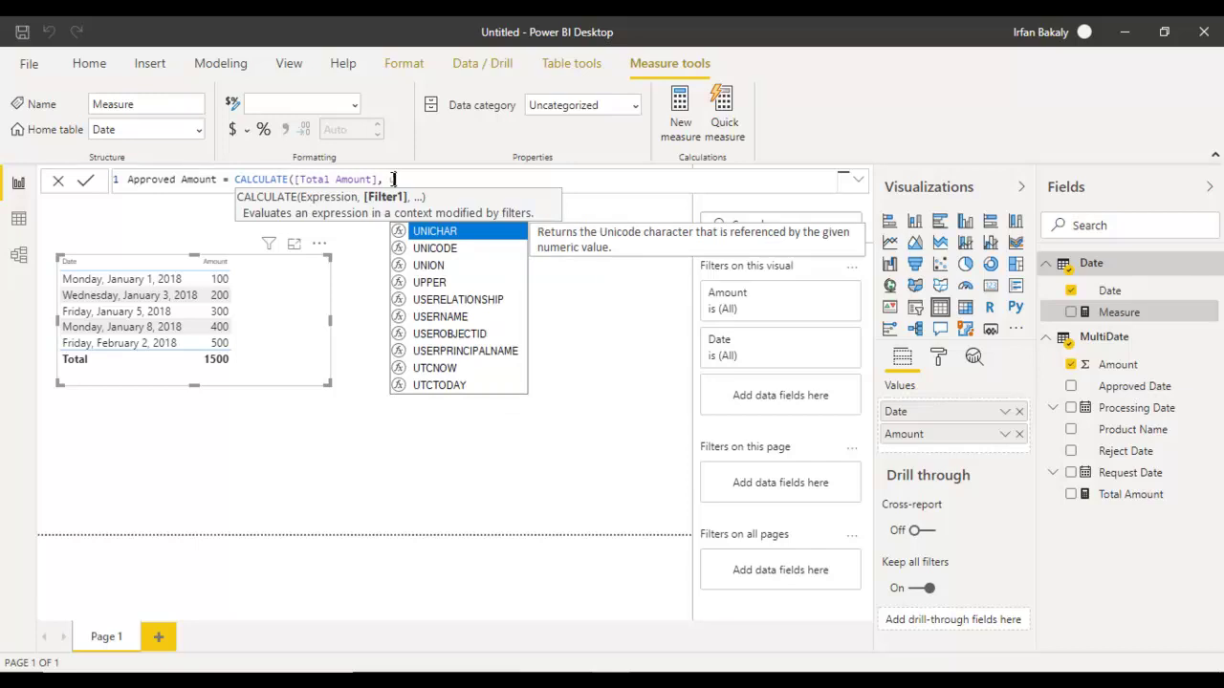
{"action": "type", "text": "se"}
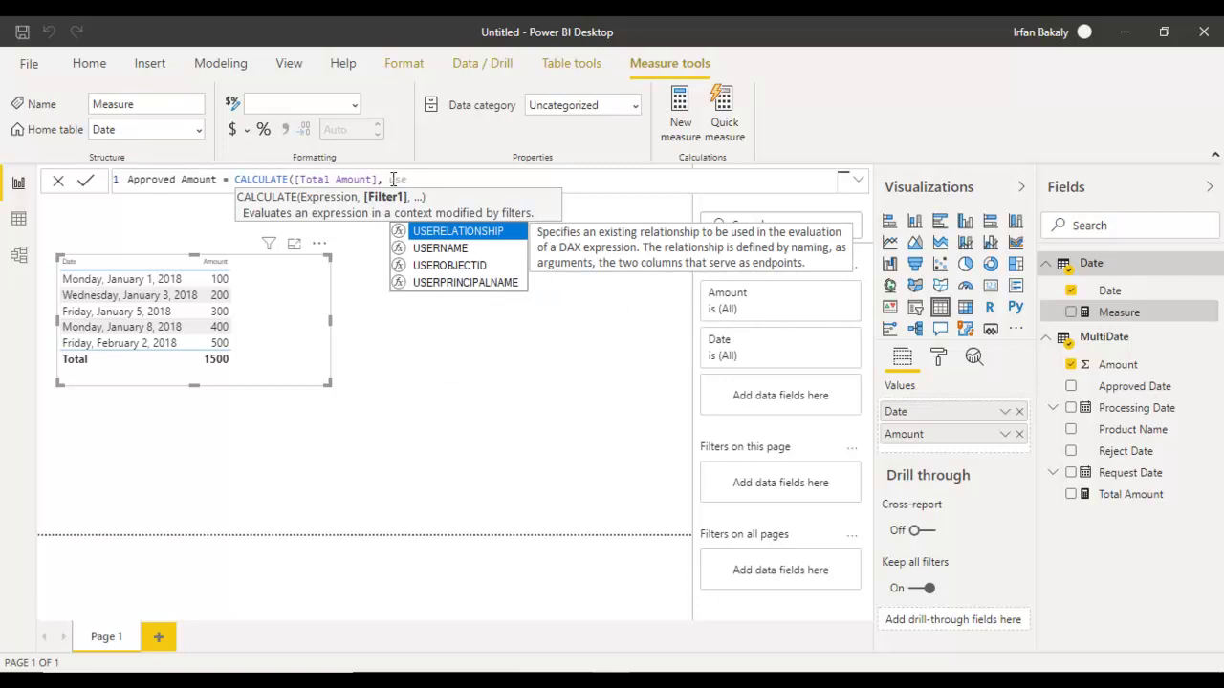
{"action": "key", "text": "Tab"}
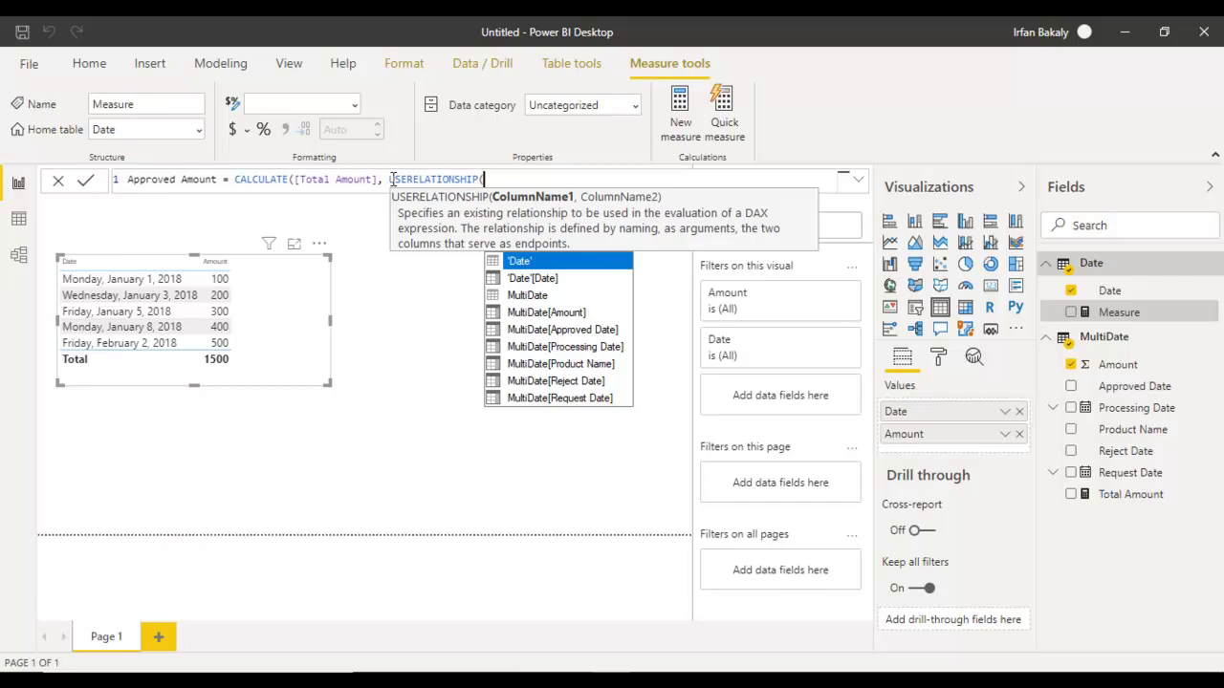
{"action": "type", "text": "data"}
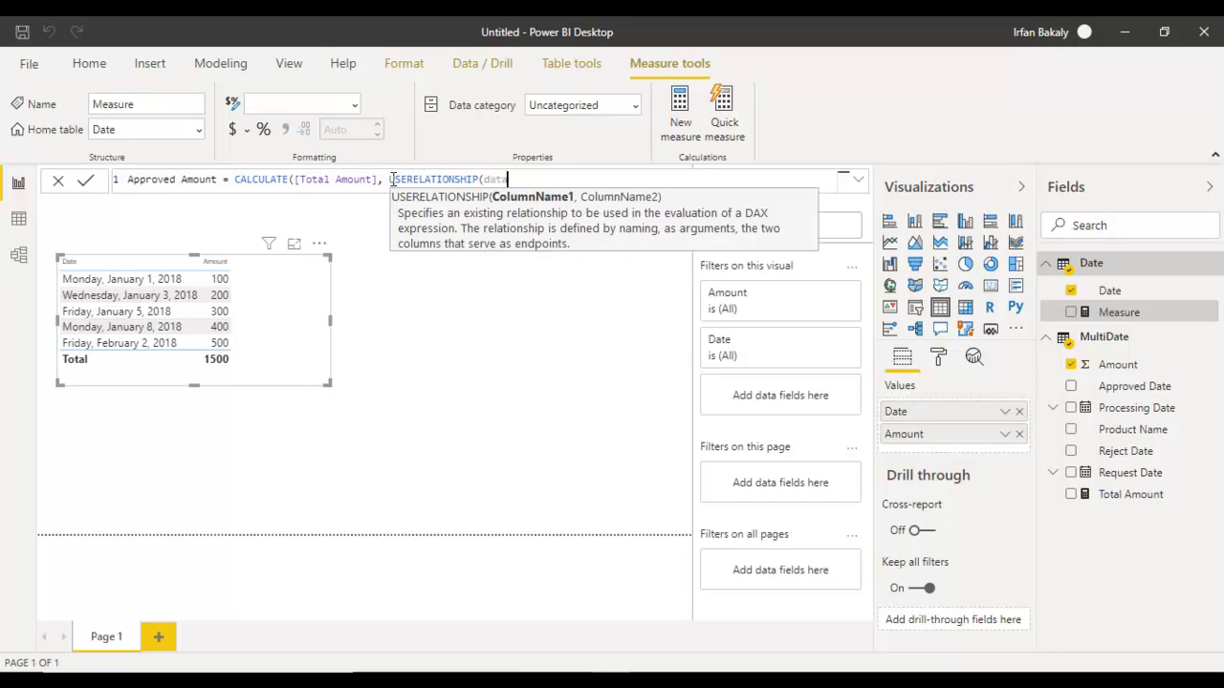
{"action": "key", "text": "BackSpace"}
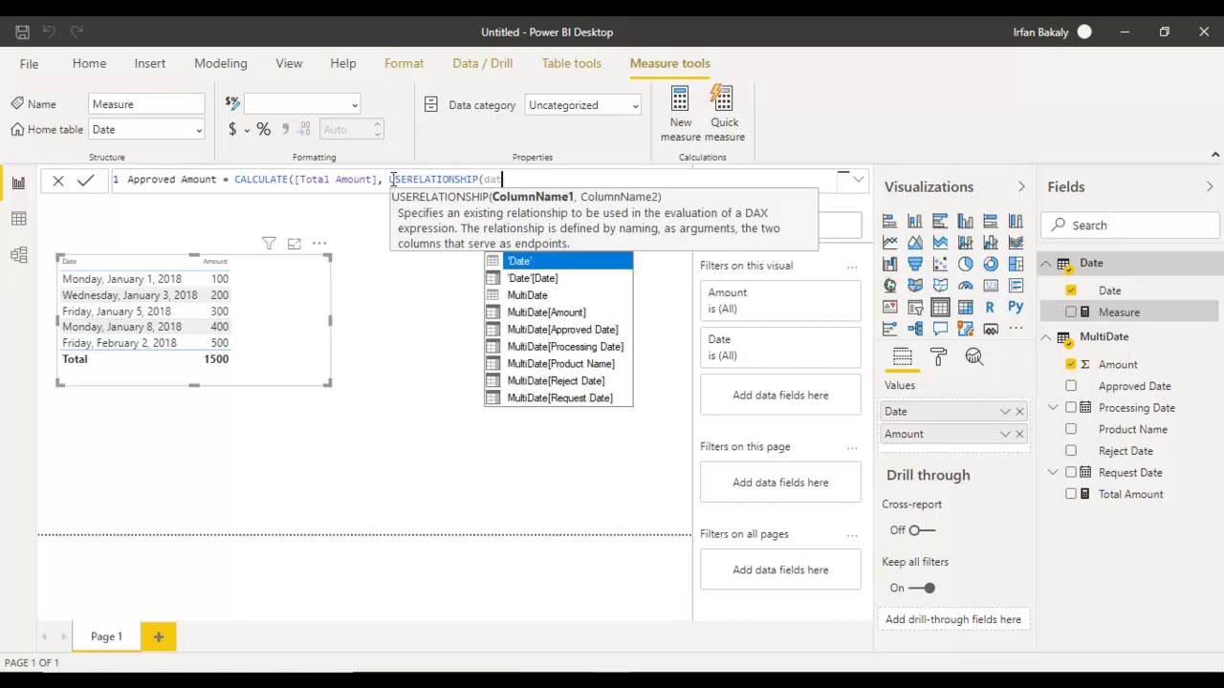
{"action": "key", "text": "Down"}
{"action": "key", "text": "Tab"}
{"action": "type", "text": ", "}
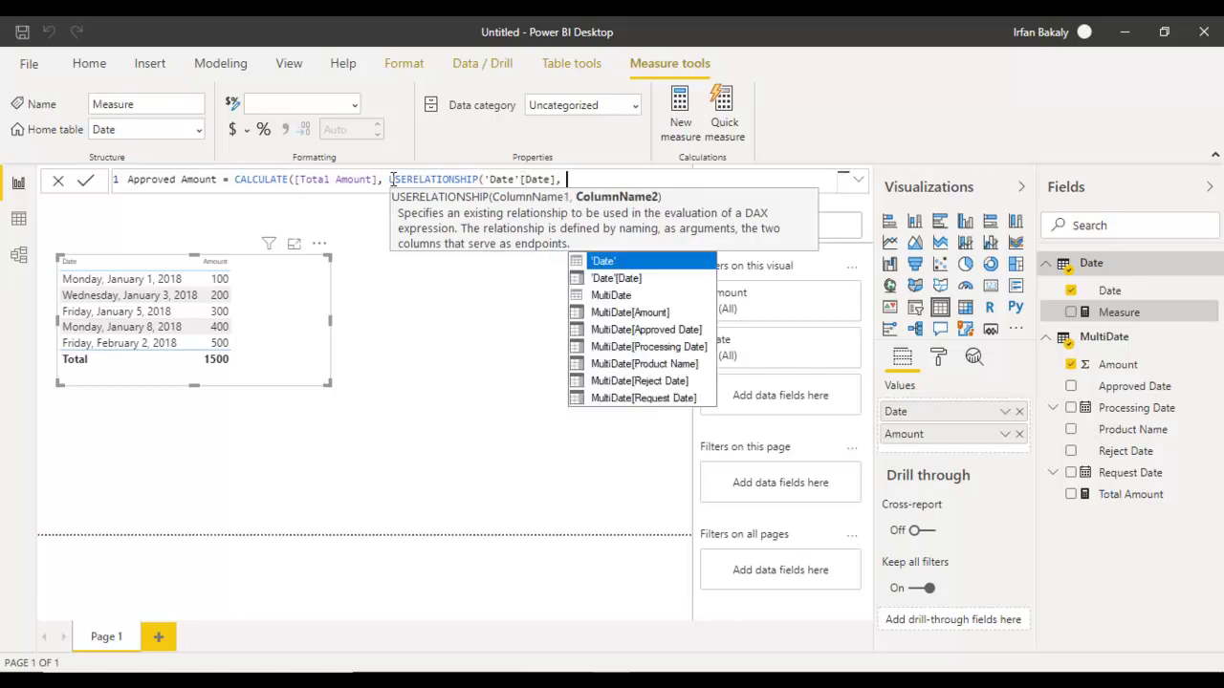
Complete the Approved Amount formula with MultiDate[Approved Date] as the second relationship column, and set the measure's home table to MultiDate
{"action": "type", "text": "mul"}
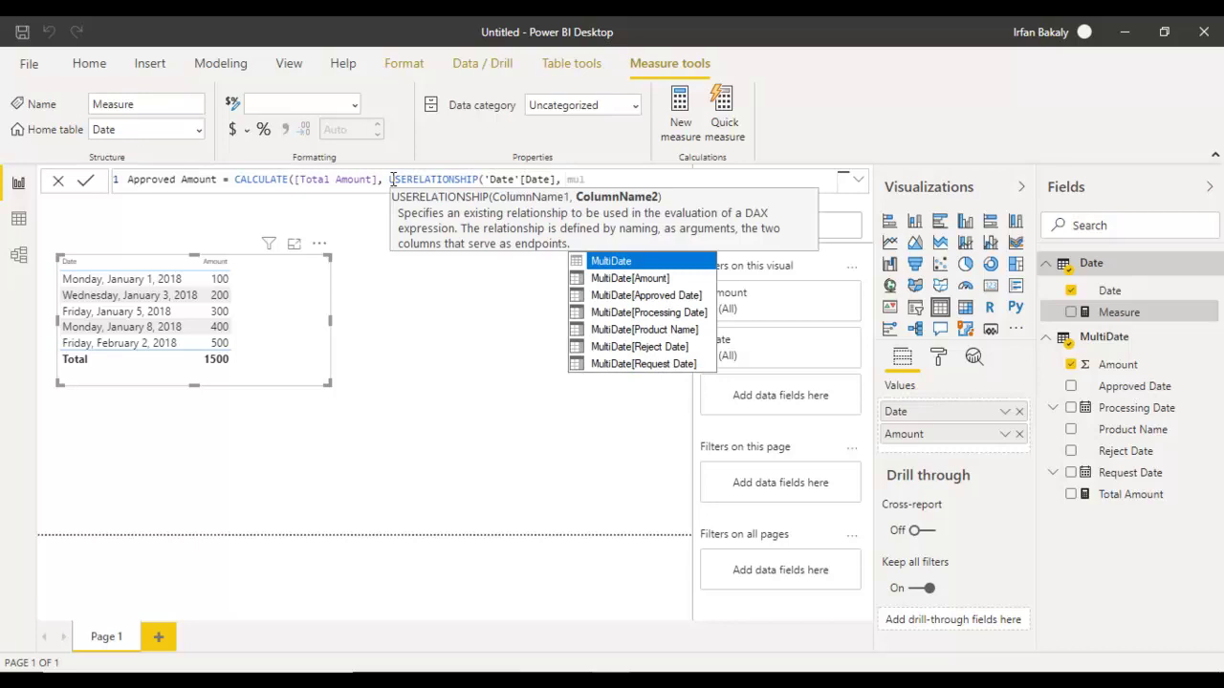
{"action": "key", "text": "Down"}
{"action": "key", "text": "Down"}
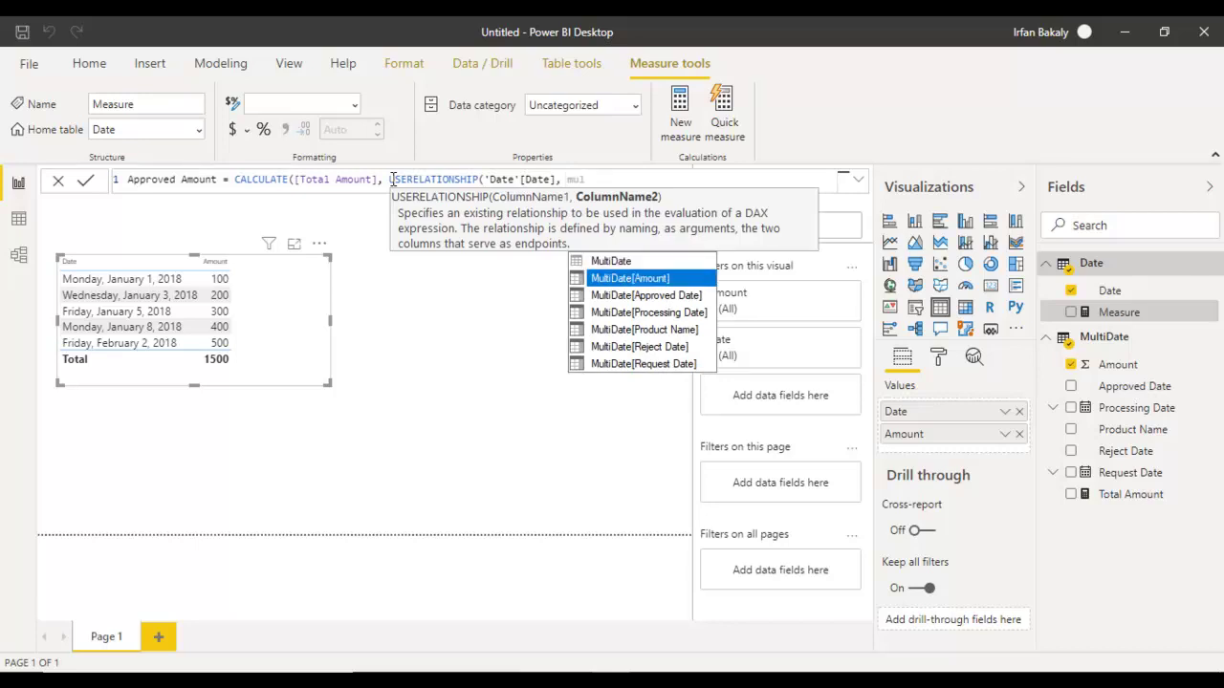
{"action": "key", "text": "Tab"}
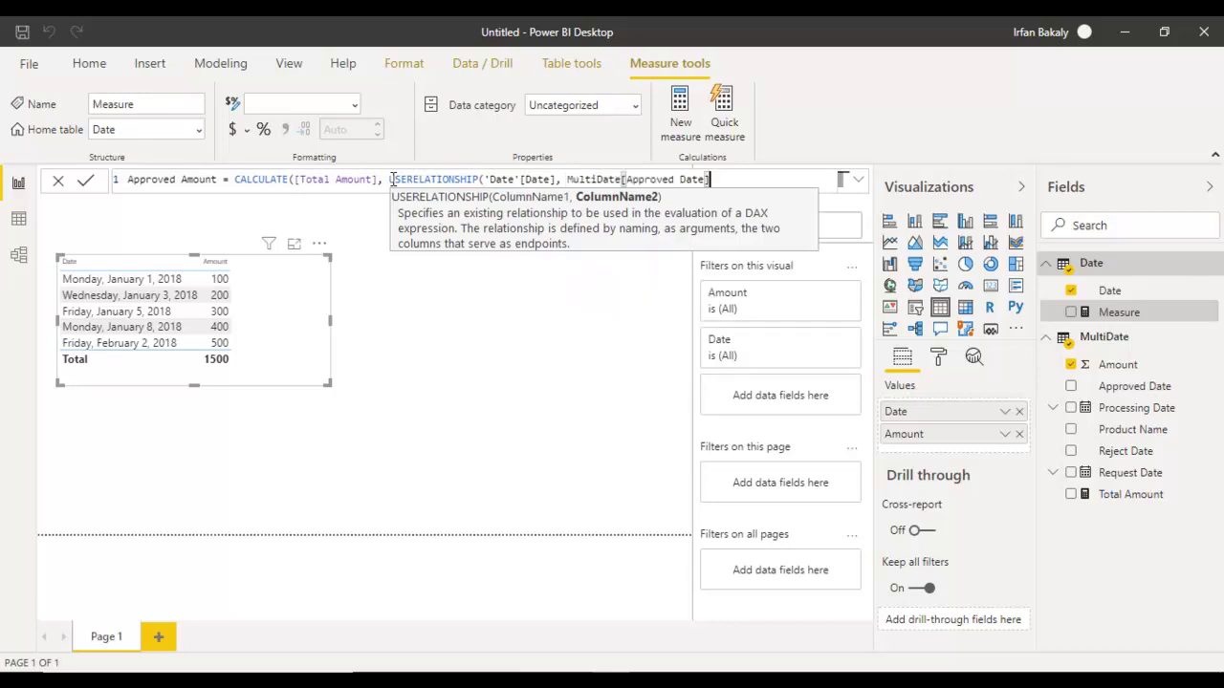
{"action": "type", "text": ")"}
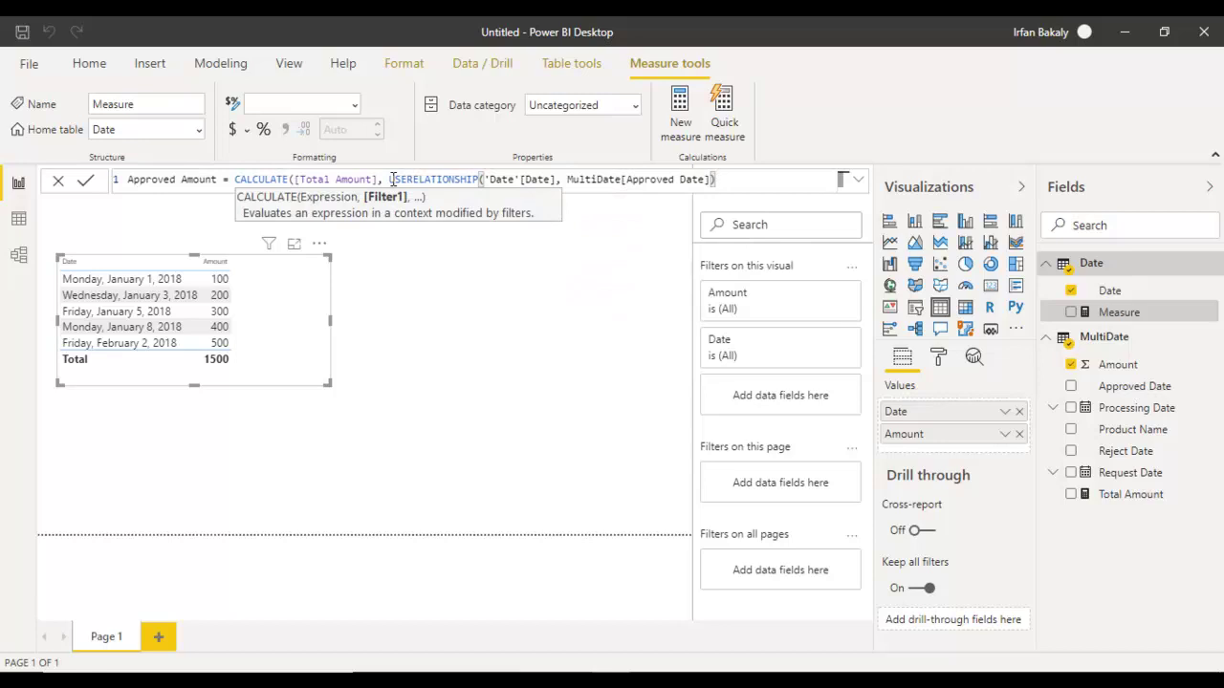
{"action": "type", "text": ")"}
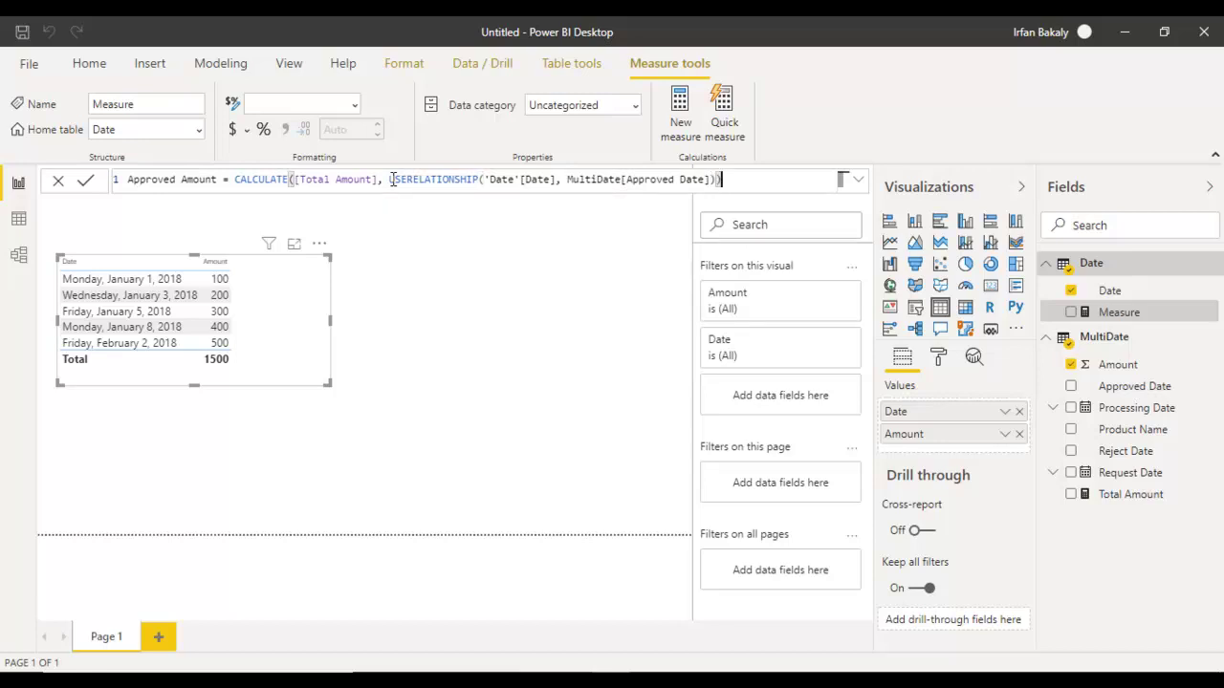
{"action": "key", "text": "Return"}
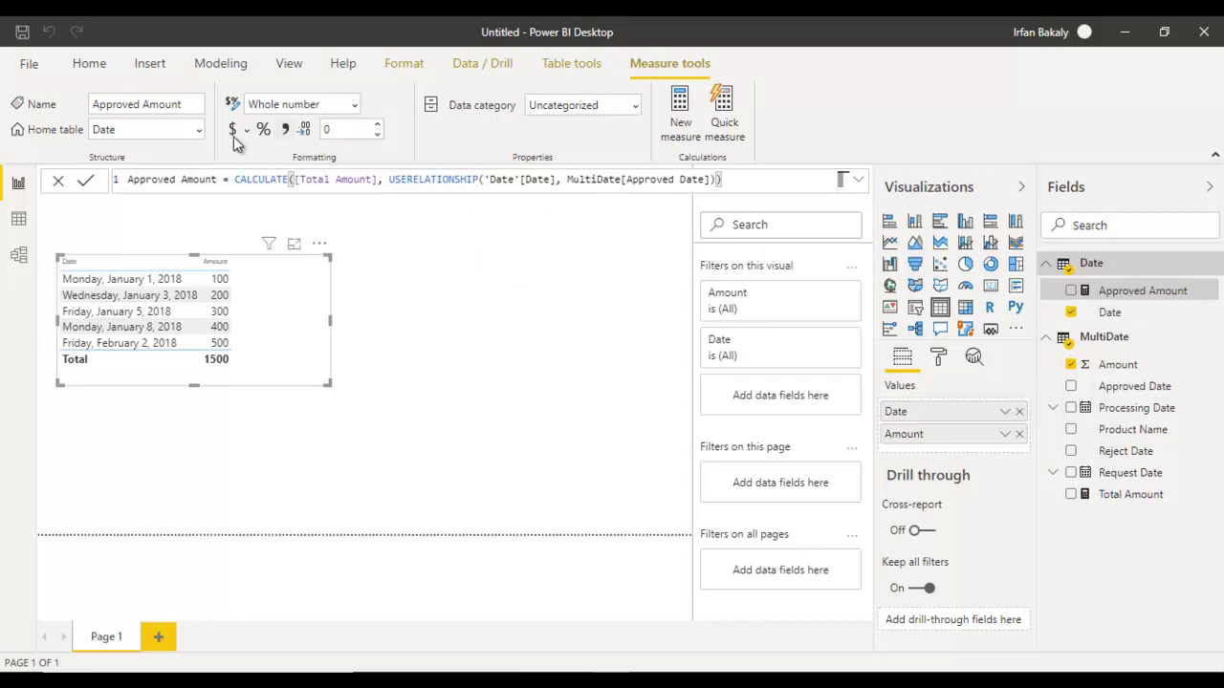
{"action": "left_click", "coordinate": [198, 130]}
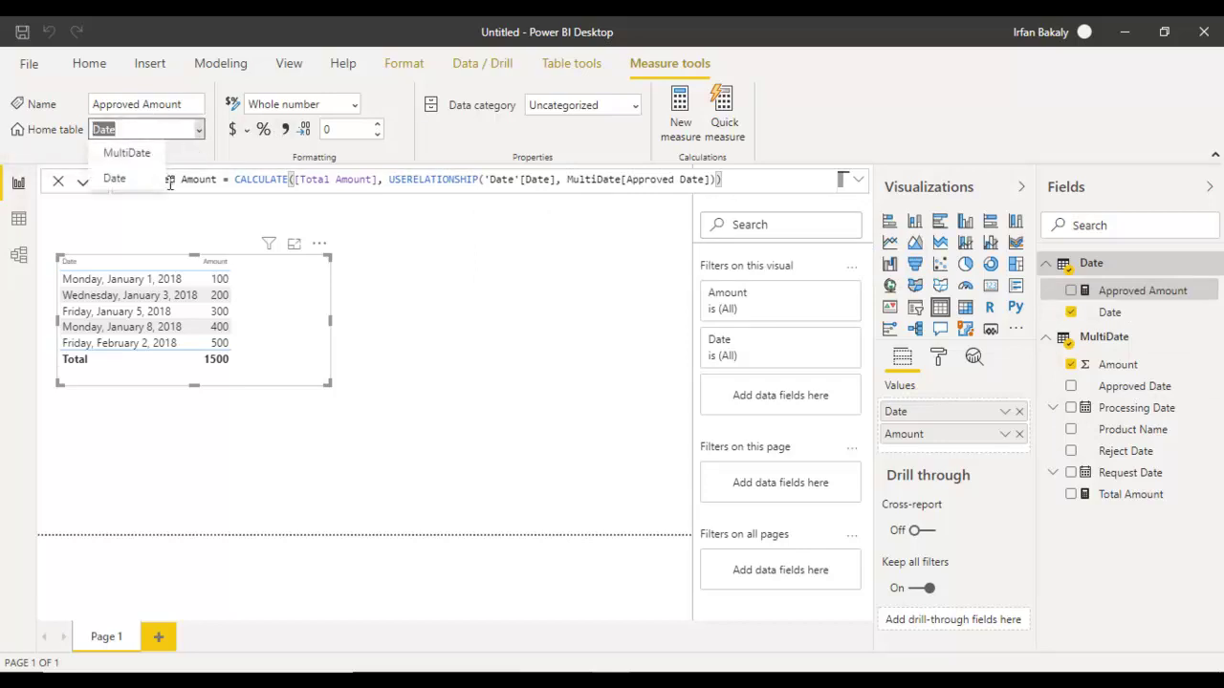
{"action": "left_click", "coordinate": [153, 140]}
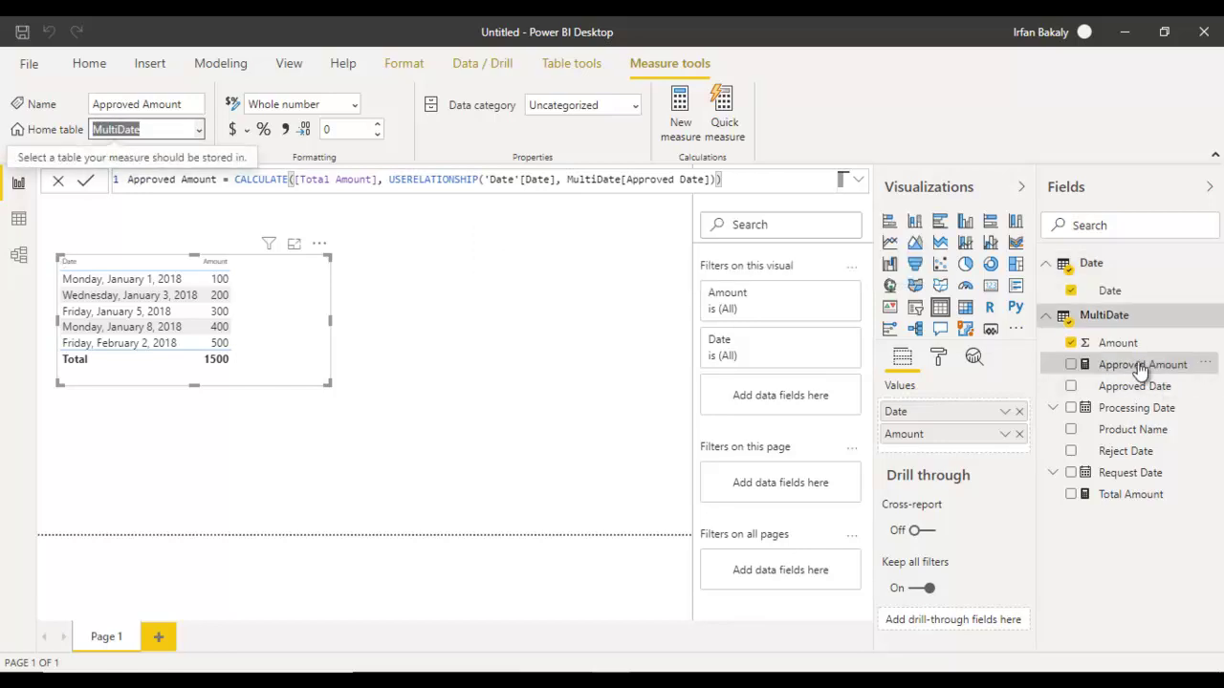
Show Approved Amount in a small card visual beside and above the table, and check it against the Multi Date workbook in Excel
{"action": "left_click_drag", "start_coordinate": [1154, 375], "coordinate": [844, 279]}
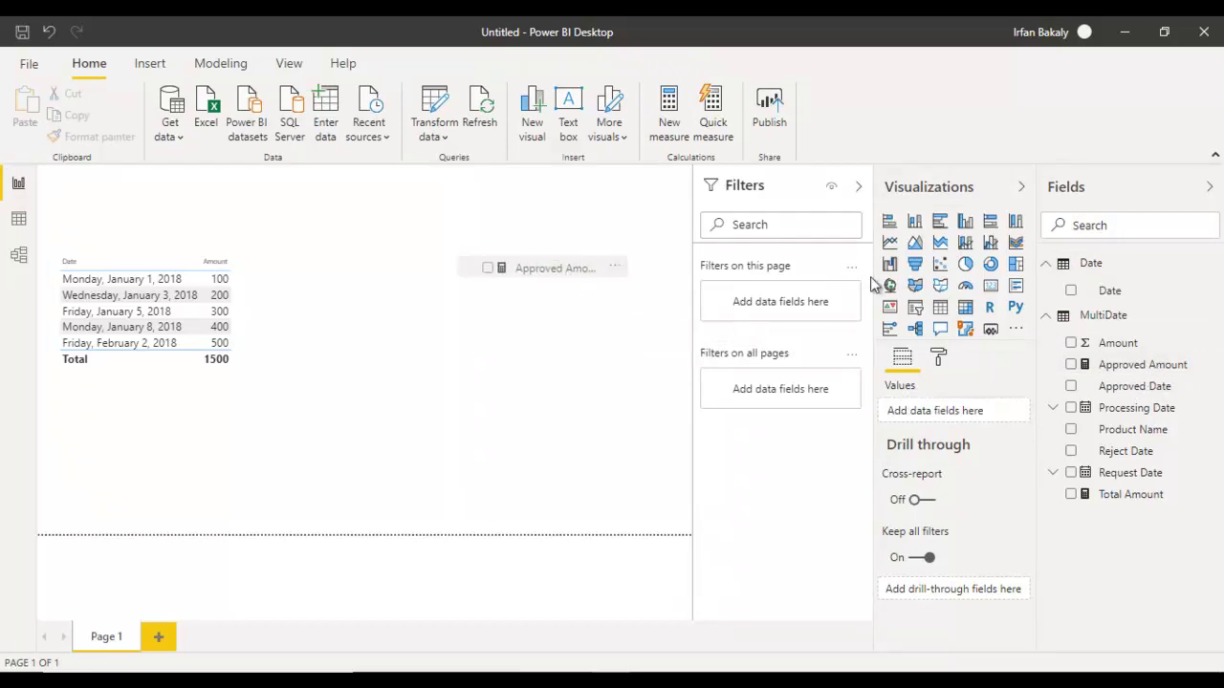
{"action": "left_click", "coordinate": [992, 286]}
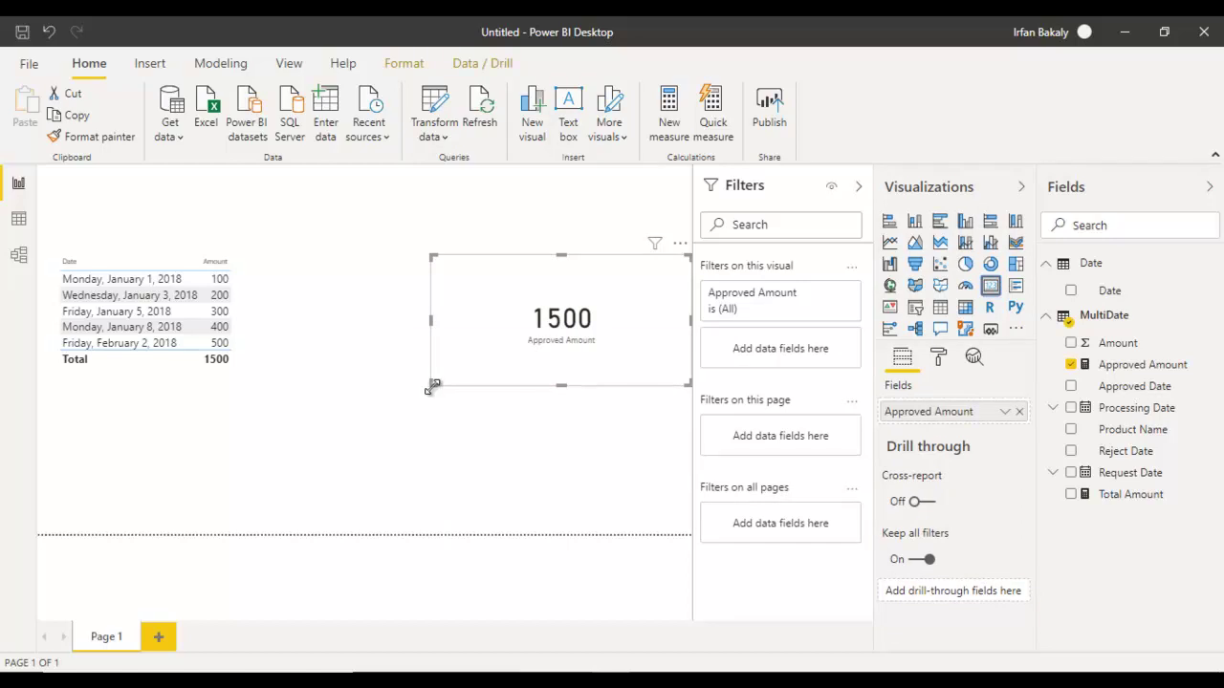
{"action": "left_click_drag", "start_coordinate": [432, 385], "coordinate": [497, 326]}
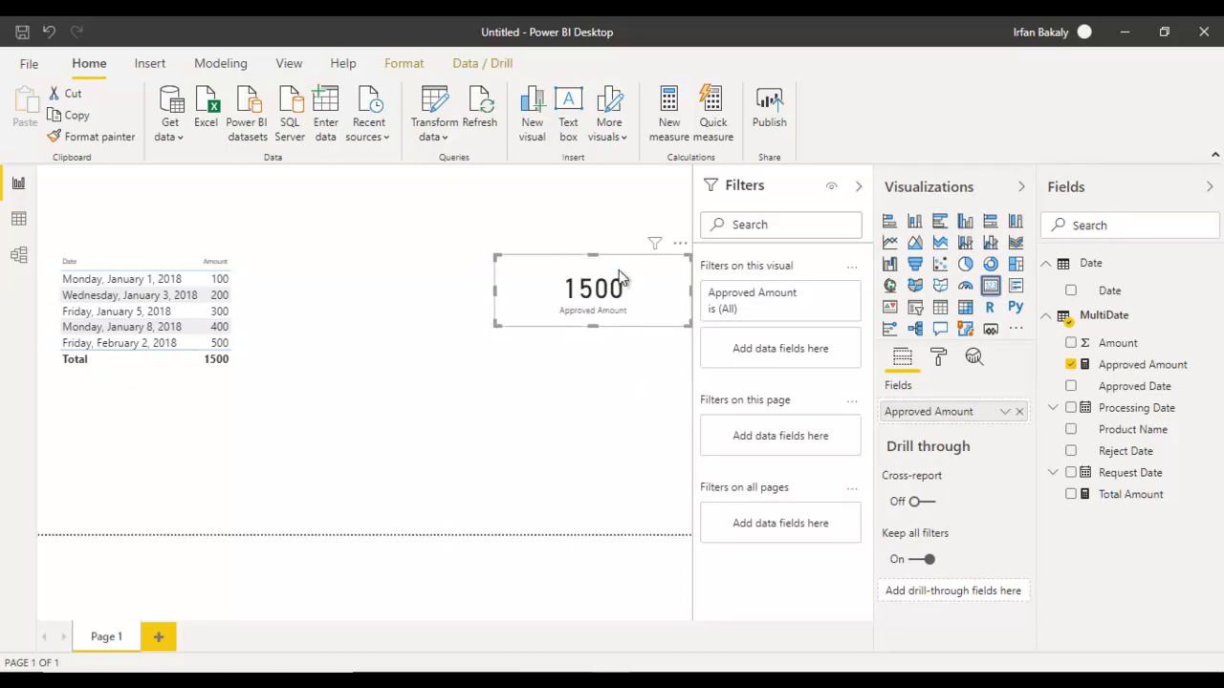
{"action": "left_click_drag", "start_coordinate": [623, 274], "coordinate": [593, 210]}
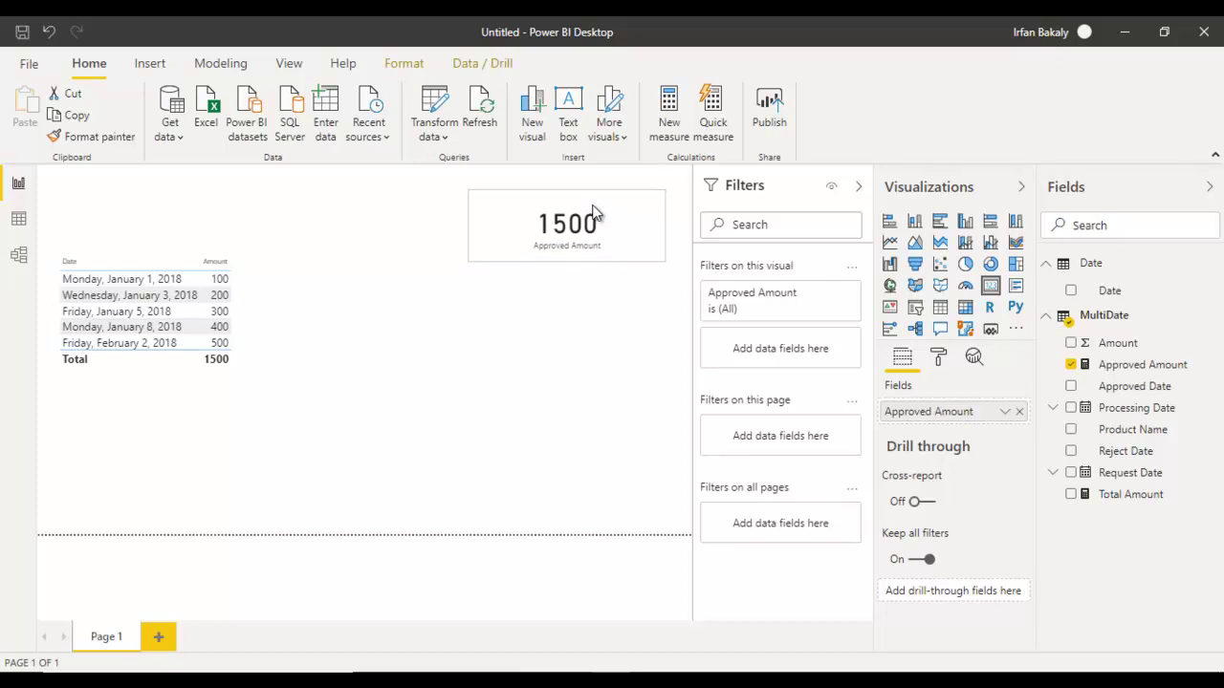
{"action": "key", "text": "alt+Tab"}
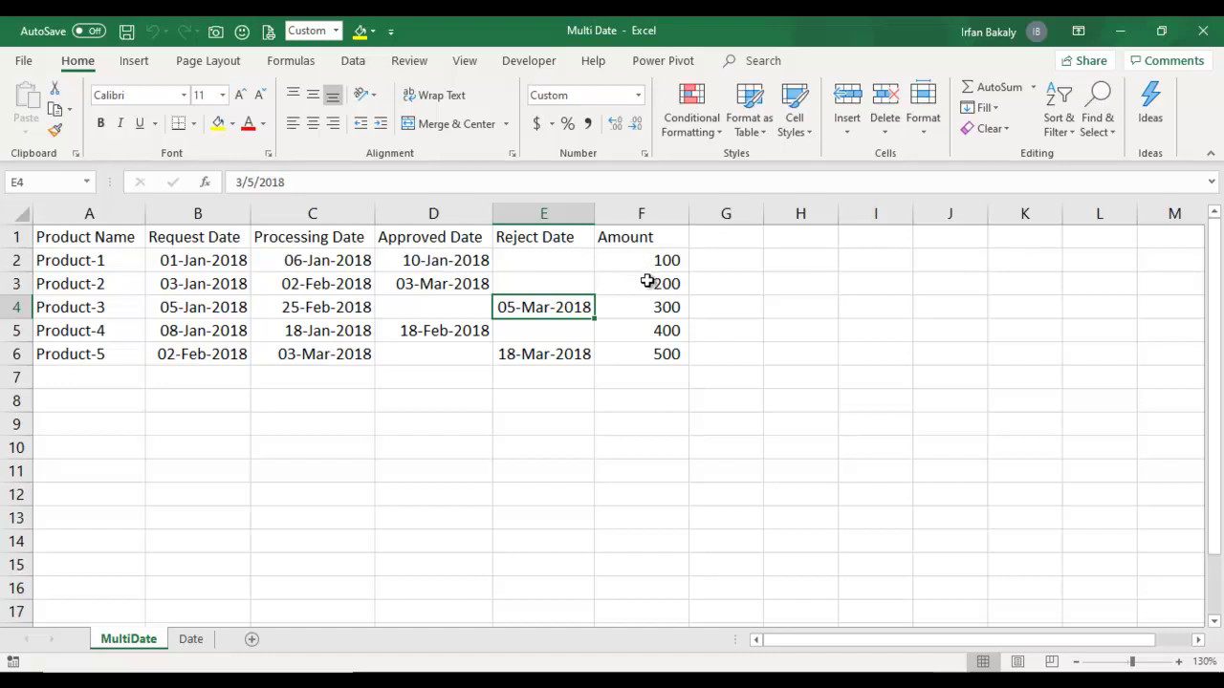
{"action": "key", "text": "alt+Tab"}
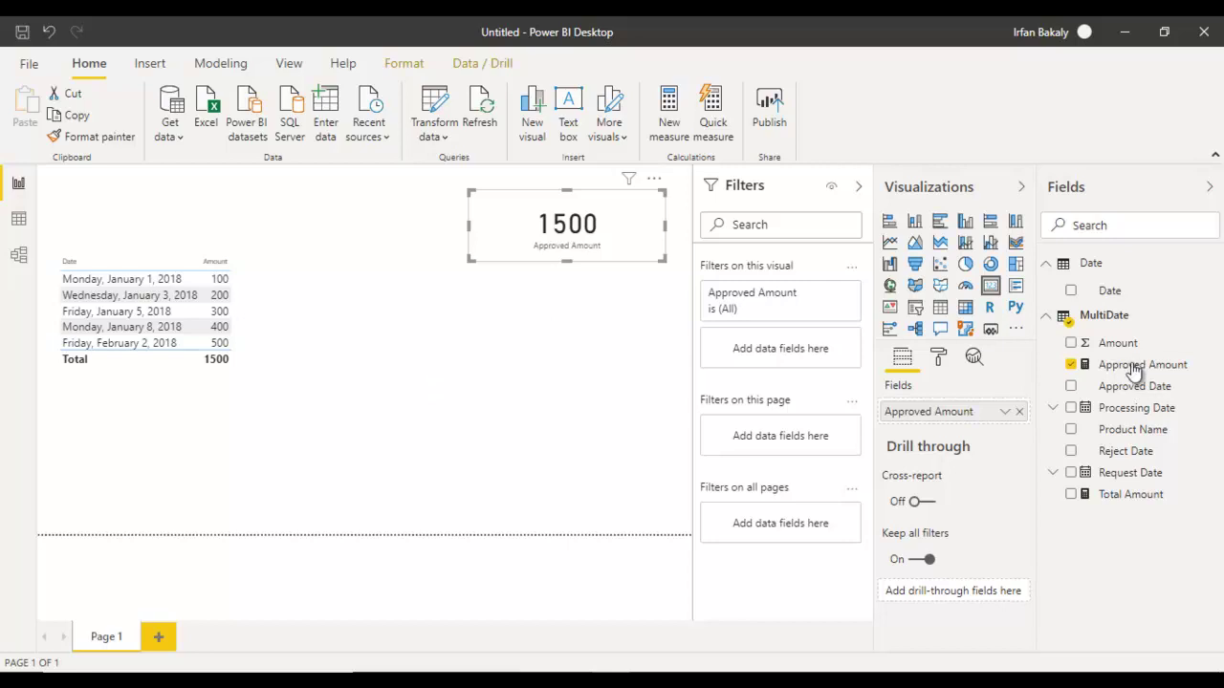
Replace Amount with Approved Amount in the table visual, checking the values against the Multi Date workbook in Excel
{"action": "left_click_drag", "start_coordinate": [1134, 364], "coordinate": [741, 310]}
{"action": "left_click_drag", "start_coordinate": [577, 355], "coordinate": [272, 340]}
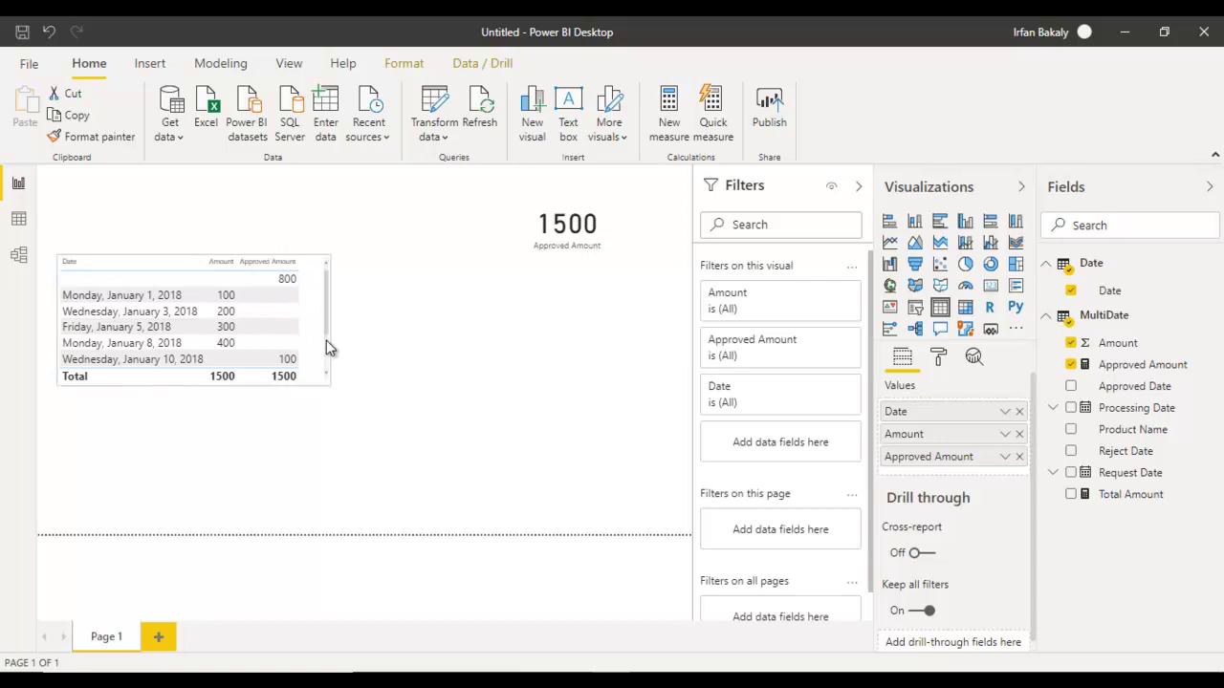
{"action": "scroll", "coordinate": [326, 354], "scroll_direction": "down", "scroll_amount": 1}
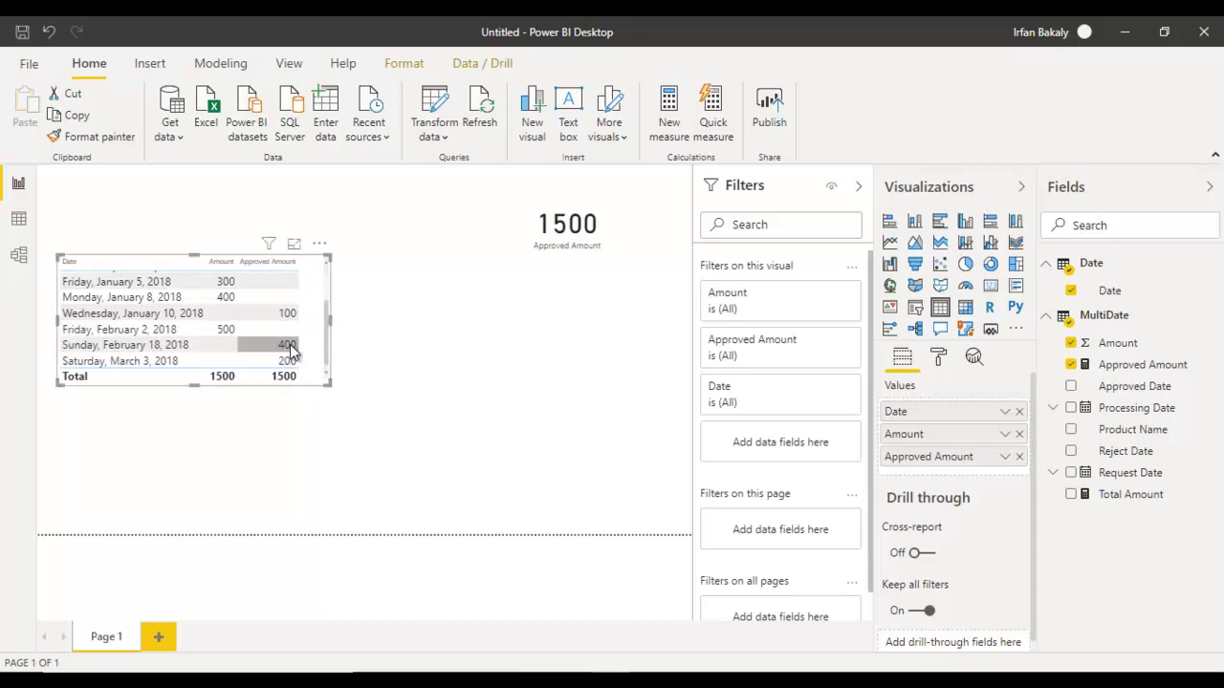
{"action": "key", "text": "alt+Tab"}
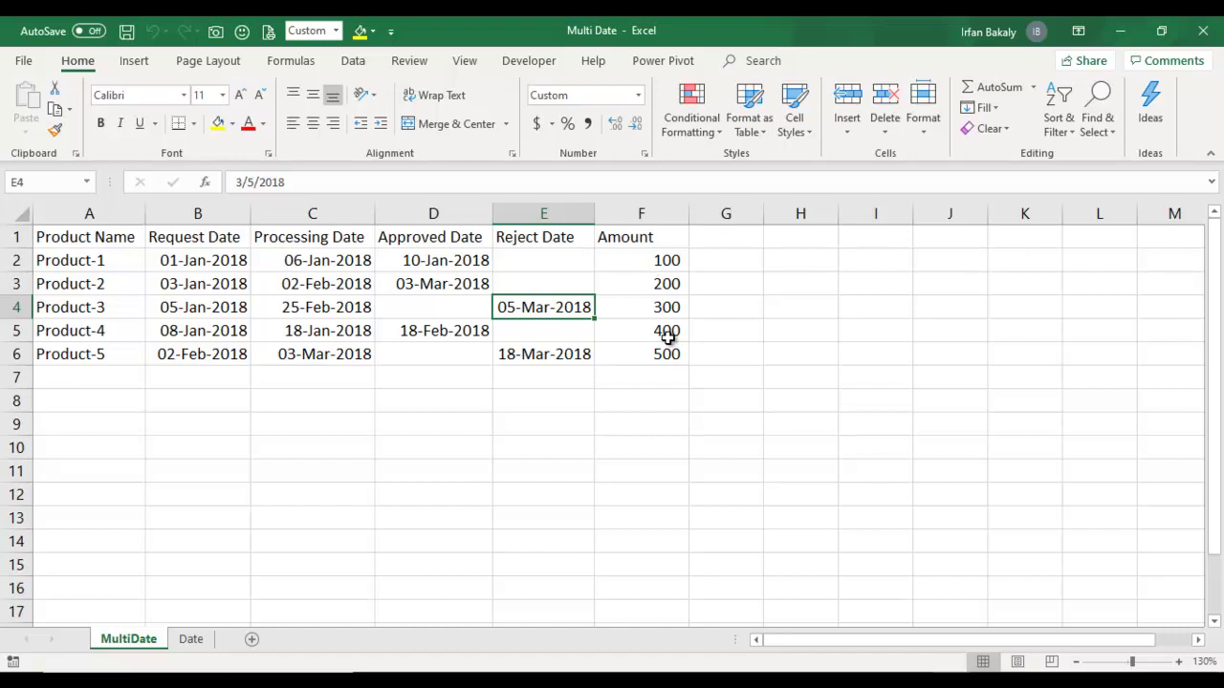
{"action": "key", "text": "alt+Tab"}
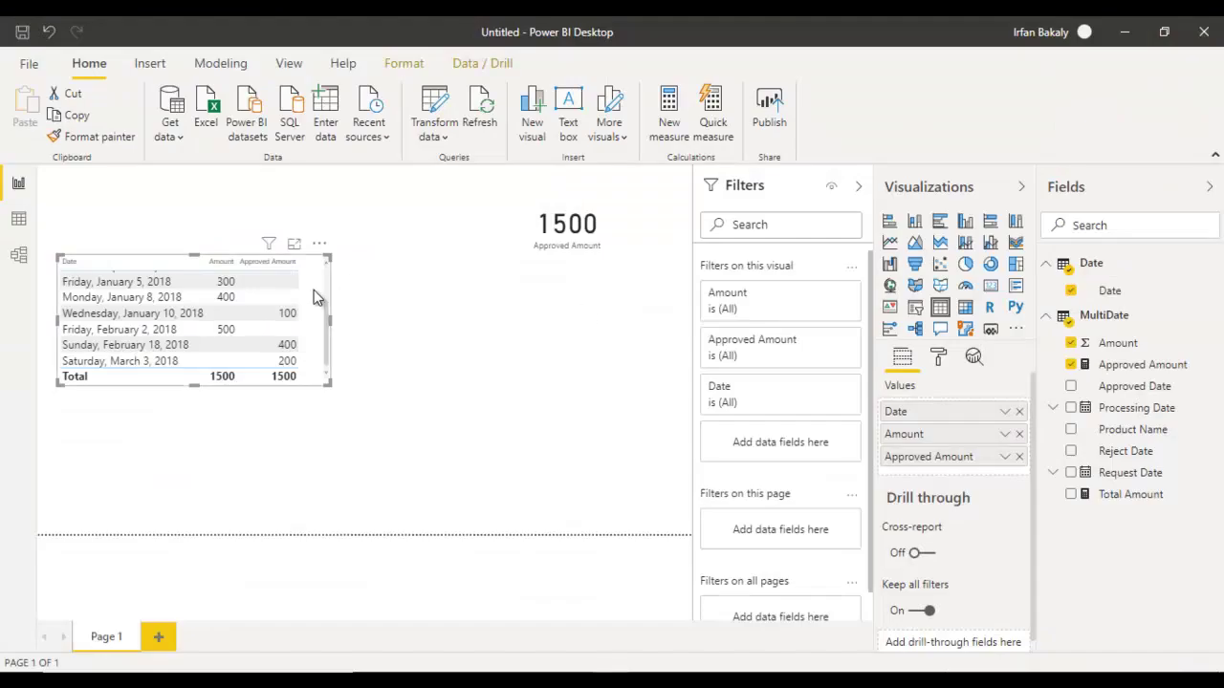
{"action": "left_click", "coordinate": [1018, 437]}
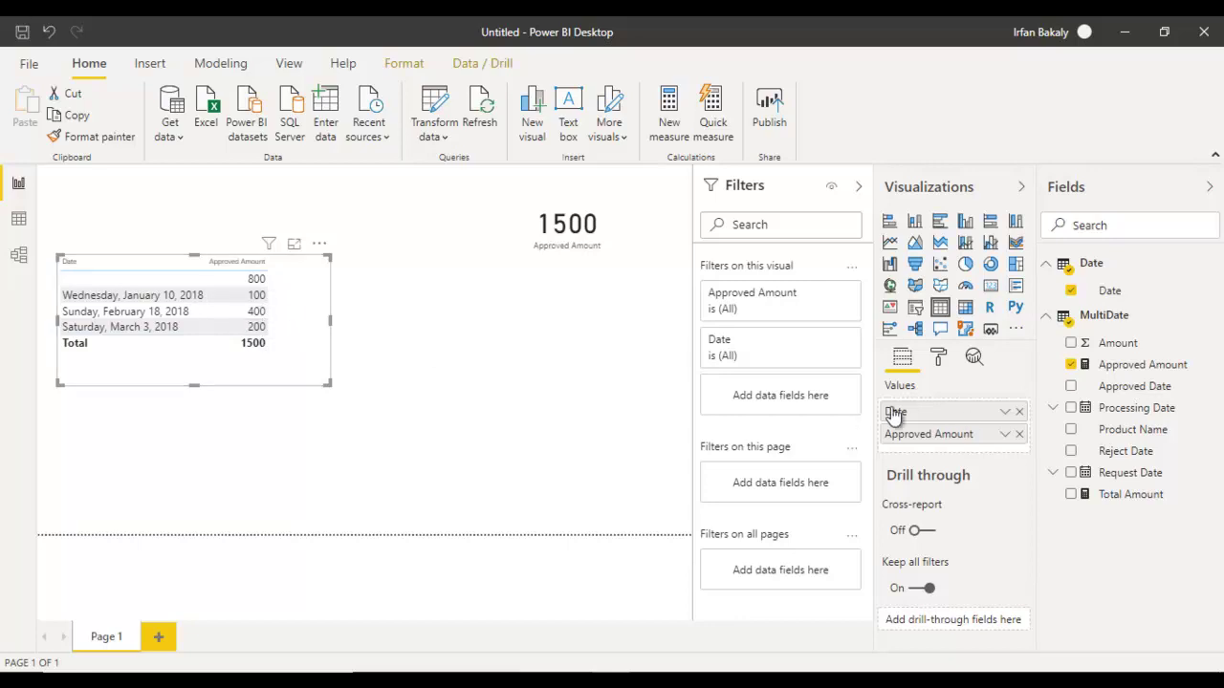
Filter the table visual's Date to include everything except (Blank), and delete the Approved Amount card
{"action": "left_click", "coordinate": [826, 342]}
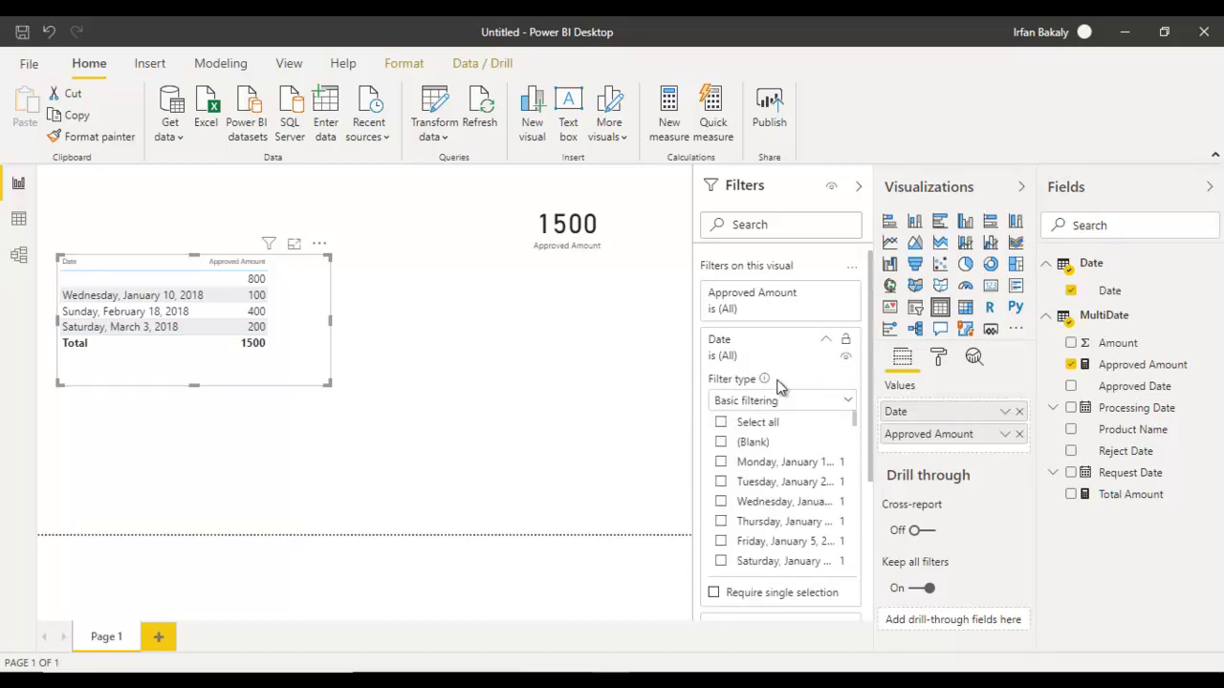
{"action": "left_click", "coordinate": [721, 423]}
{"action": "left_click", "coordinate": [721, 443]}
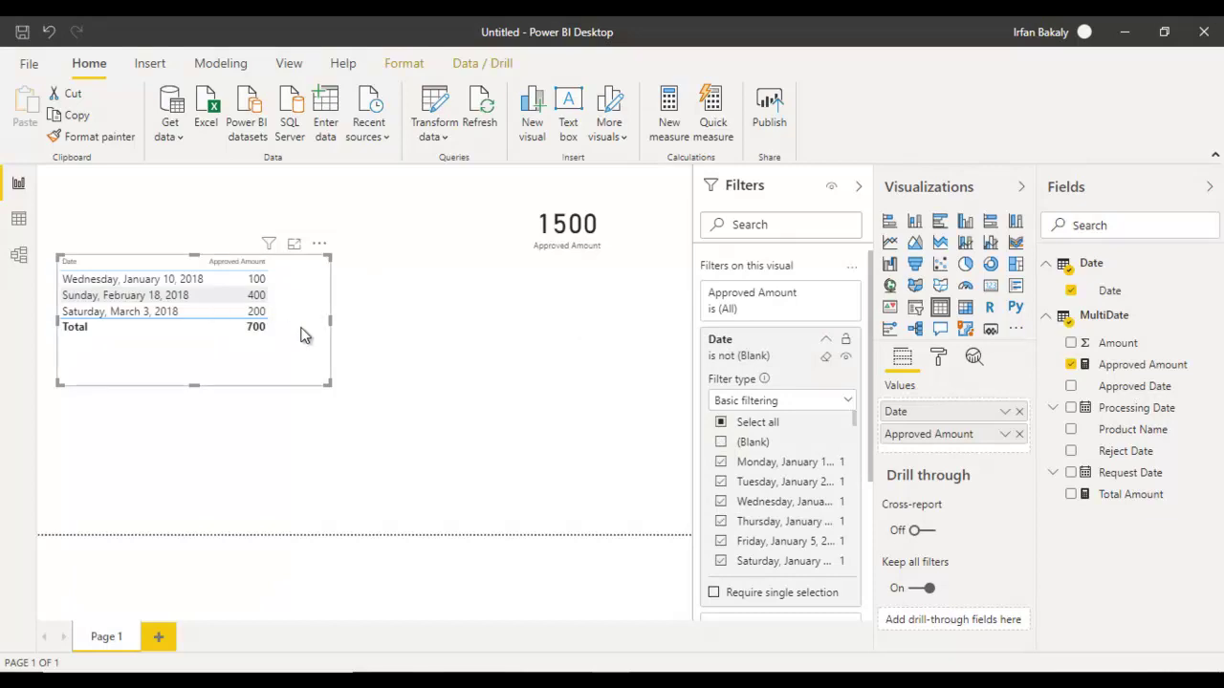
{"action": "left_click", "coordinate": [521, 251]}
{"action": "key", "text": "Delete"}
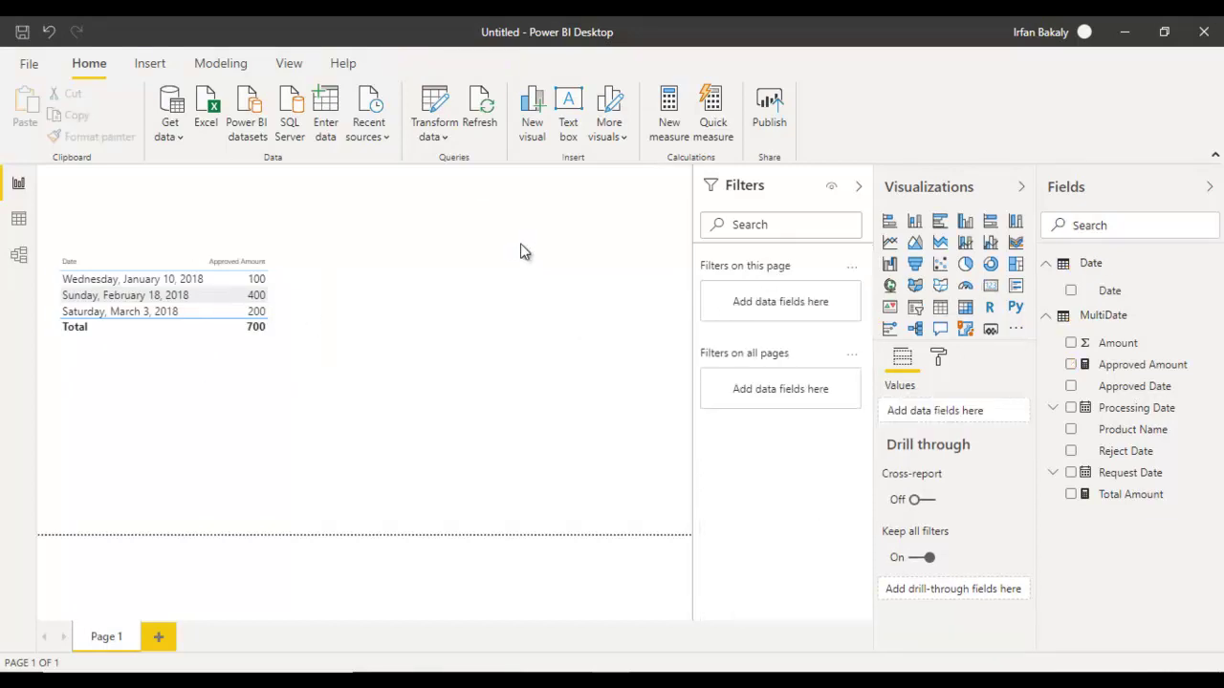
Start a new measure named Processing Amount in the MultiDate table from a copy of the Approved Amount formula
{"action": "left_click", "coordinate": [1138, 365]}
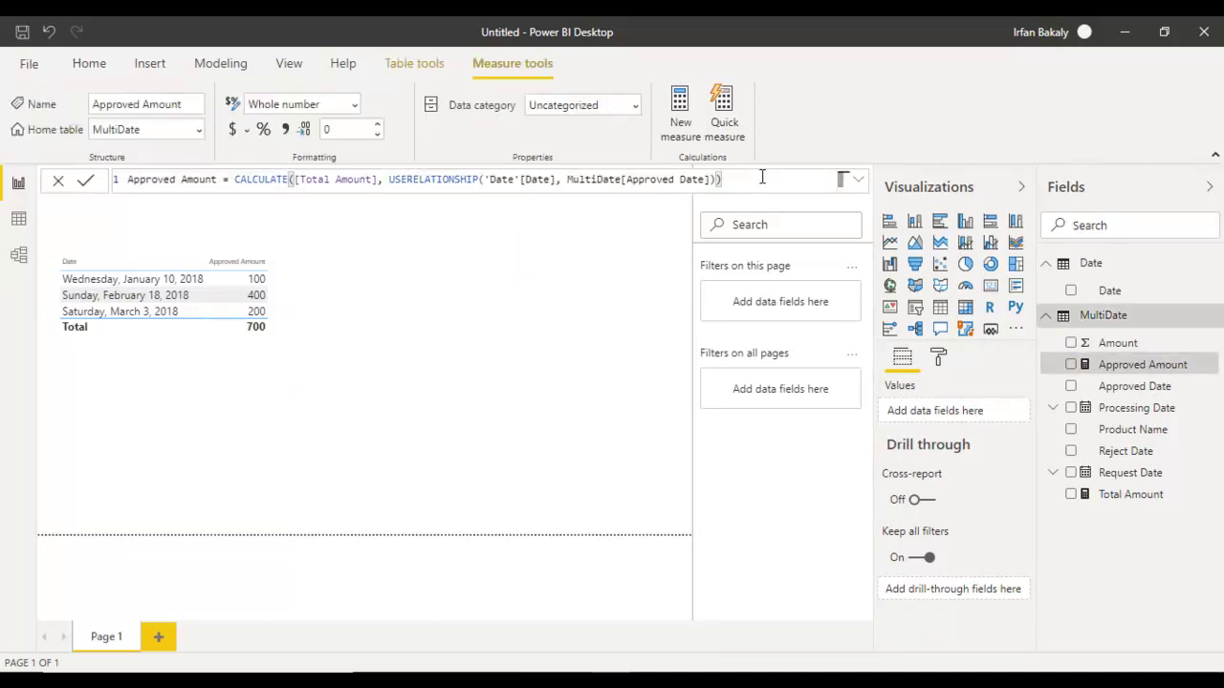
{"action": "triple_click", "coordinate": [762, 176]}
{"action": "key", "text": "ctrl+c"}
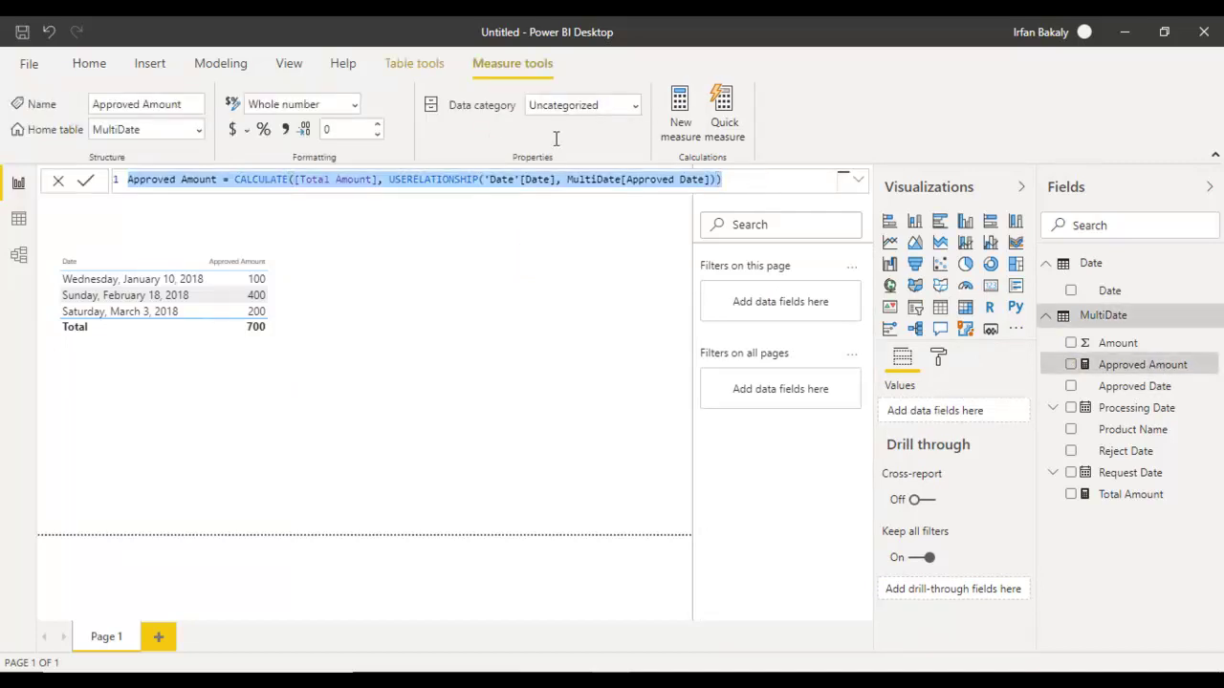
{"action": "left_click", "coordinate": [680, 107]}
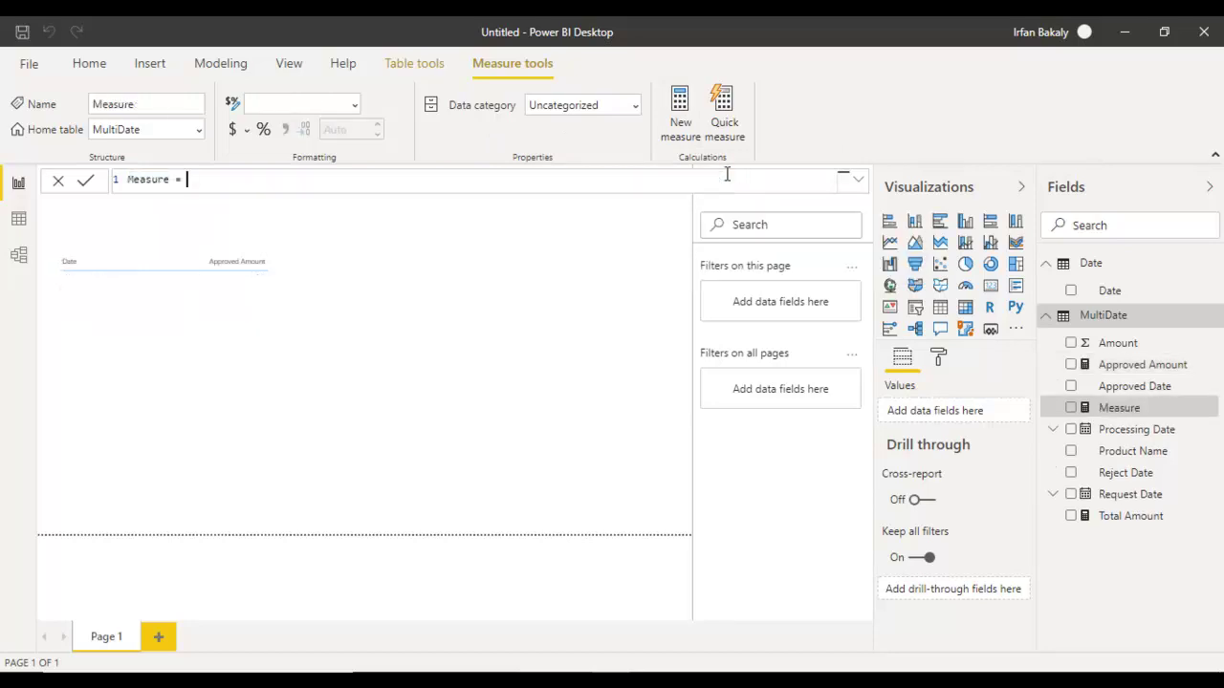
{"action": "key", "text": "ctrl+v"}
{"action": "double_click", "coordinate": [158, 180]}
{"action": "type", "text": "Processing"}
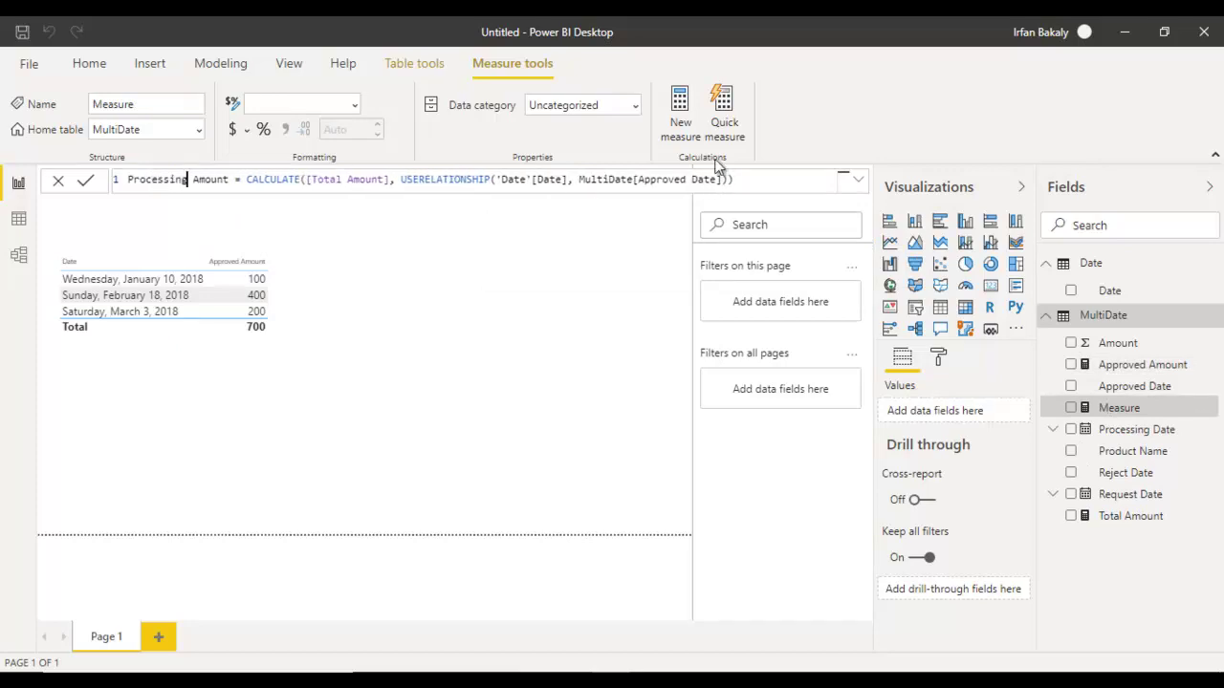
Point the Processing Amount formula's USERELATIONSHIP at MultiDate[Processing Date] instead of Approved Date, and commit the measure
{"action": "key", "text": "BackSpace"}
{"action": "key", "text": "BackSpace"}
{"action": "key", "text": "BackSpace"}
{"action": "key", "text": "BackSpace"}
{"action": "key", "text": "BackSpace"}
{"action": "key", "text": "BackSpace"}
{"action": "key", "text": "BackSpace"}
{"action": "key", "text": "BackSpace"}
{"action": "key", "text": "BackSpace"}
{"action": "key", "text": "BackSpace"}
{"action": "key", "text": "BackSpace"}
{"action": "key", "text": "BackSpace"}
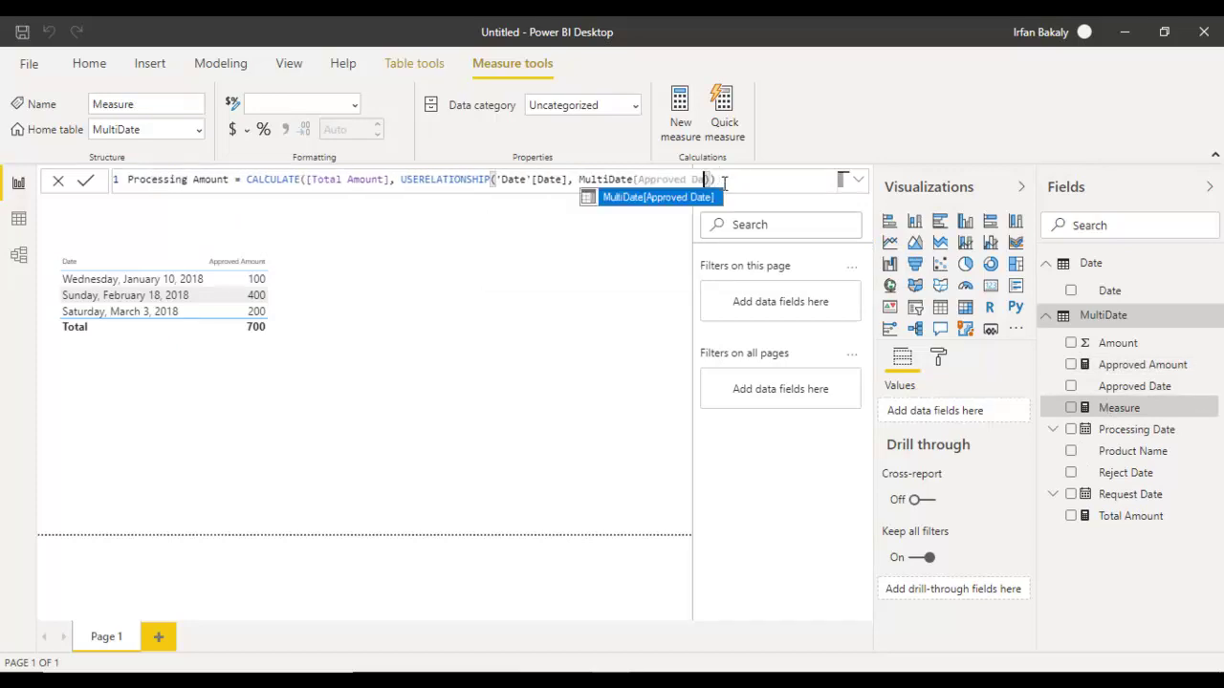
{"action": "key", "text": "BackSpace"}
{"action": "key", "text": "BackSpace"}
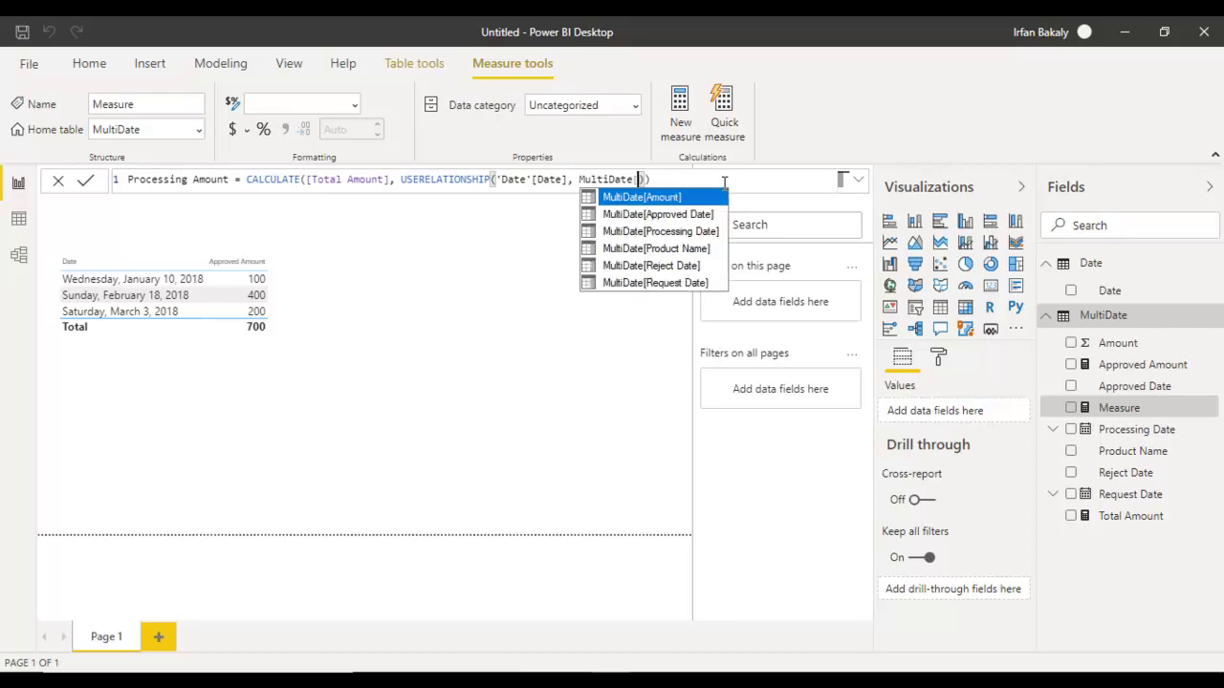
{"action": "key", "text": "Down"}
{"action": "key", "text": "Down"}
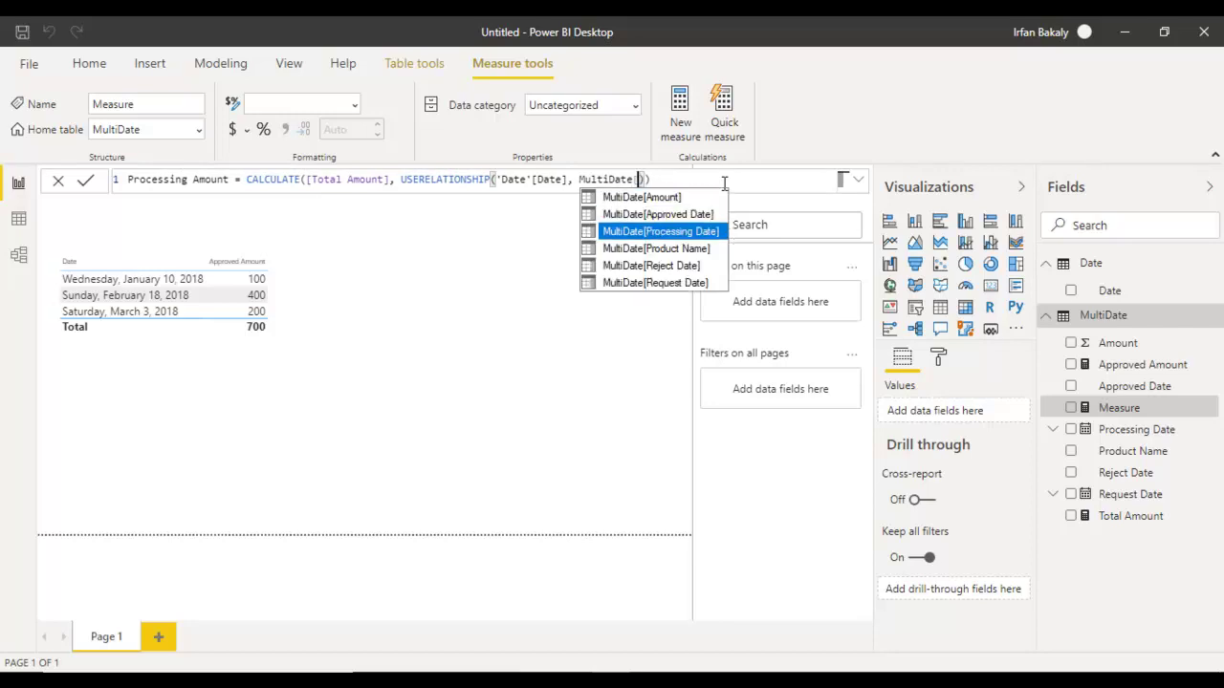
{"action": "key", "text": "Tab"}
{"action": "key", "text": "End"}
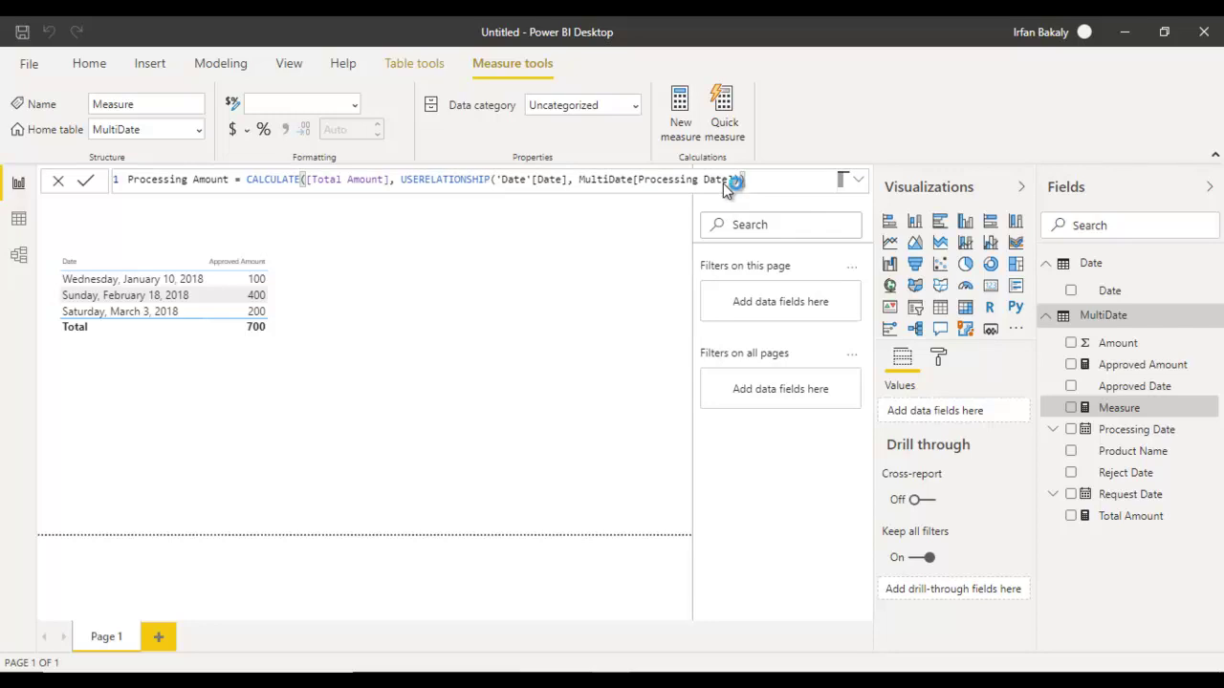
{"action": "key", "text": "Return"}
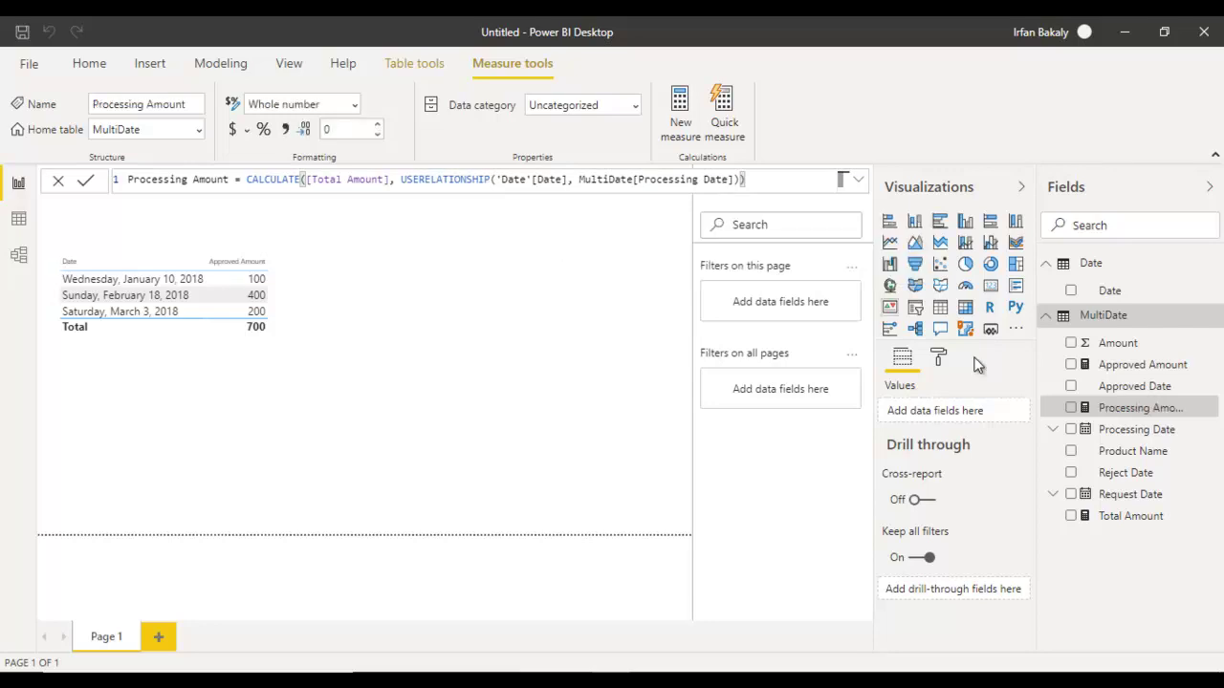
Replace Approved Amount with Processing Amount in the table visual, and show Processing Amount in a card visual beside it
{"action": "left_click", "coordinate": [1071, 408]}
{"action": "left_click_drag", "start_coordinate": [319, 277], "coordinate": [679, 335]}
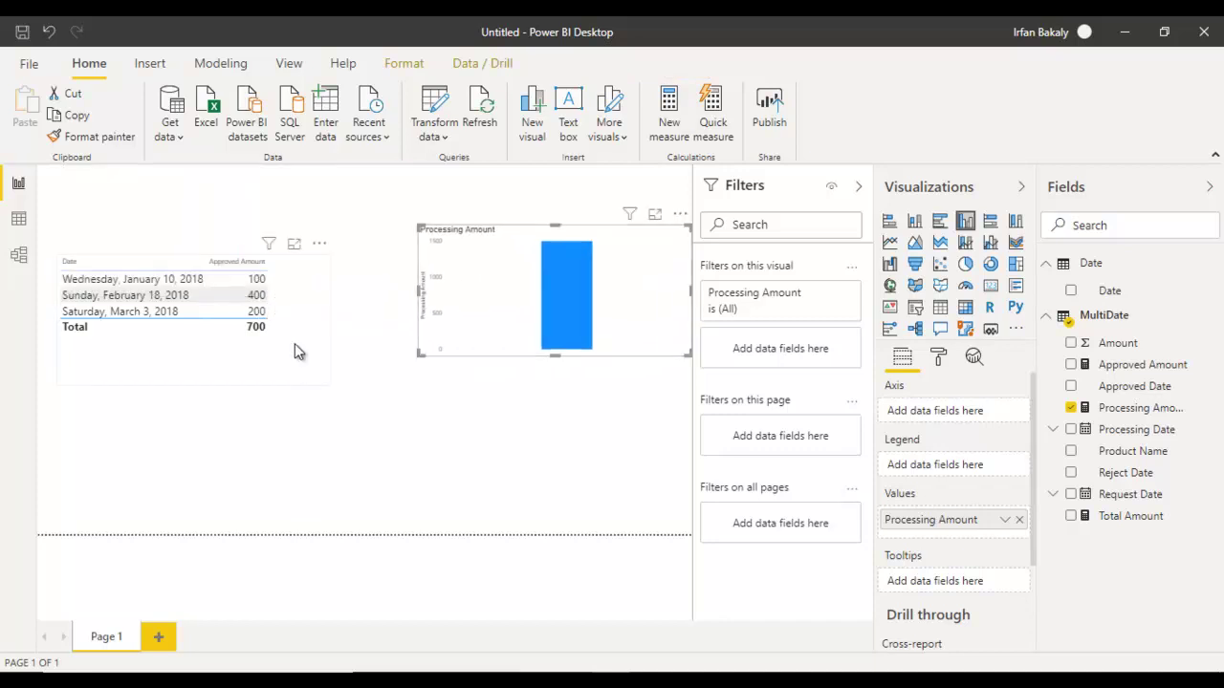
{"action": "left_click", "coordinate": [295, 347]}
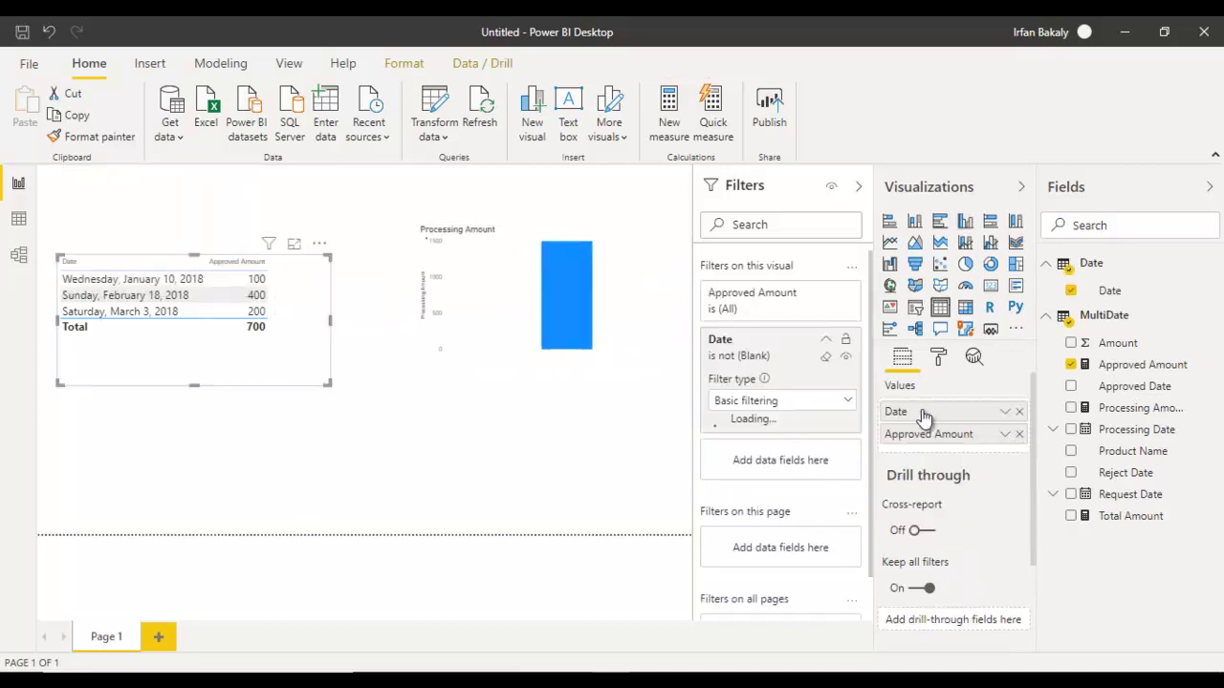
{"action": "left_click", "coordinate": [1071, 410]}
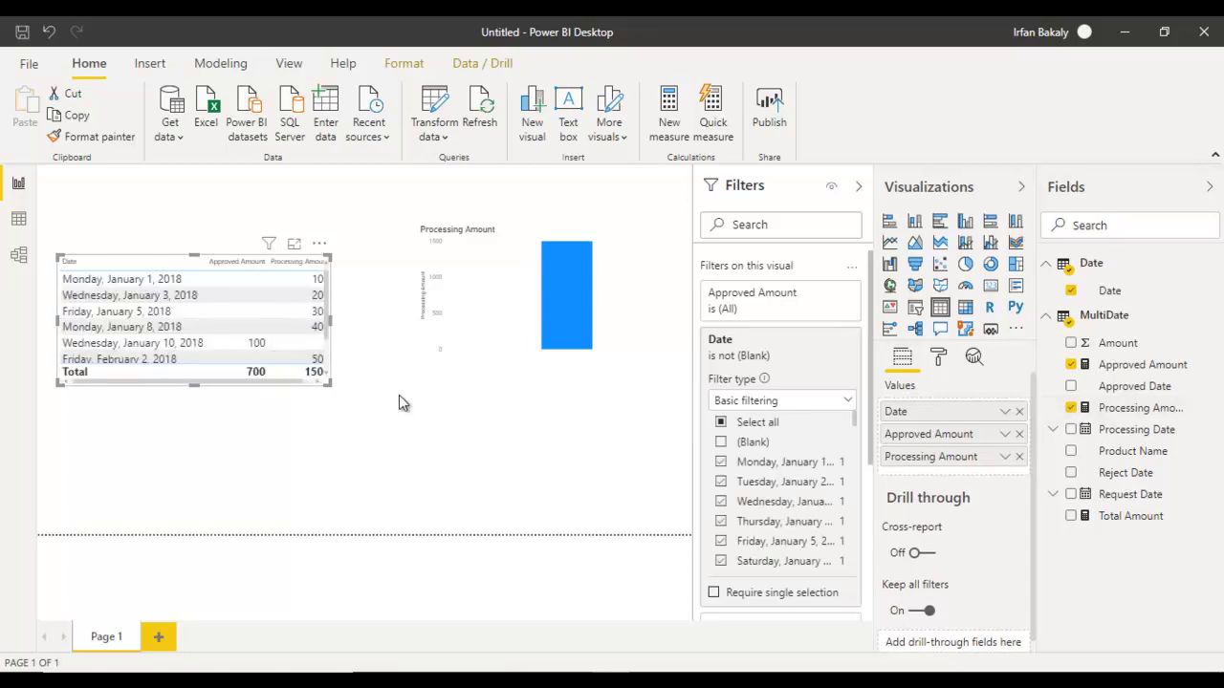
{"action": "left_click", "coordinate": [1019, 437]}
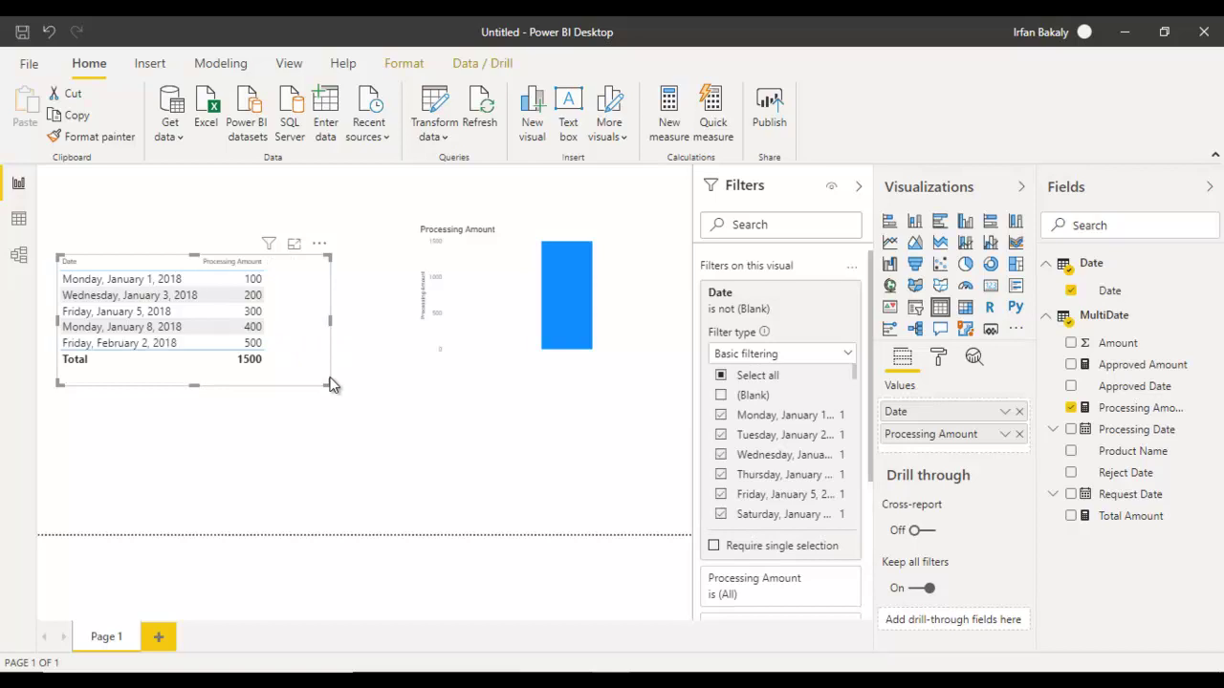
{"action": "left_click", "coordinate": [474, 315]}
{"action": "left_click", "coordinate": [990, 285]}
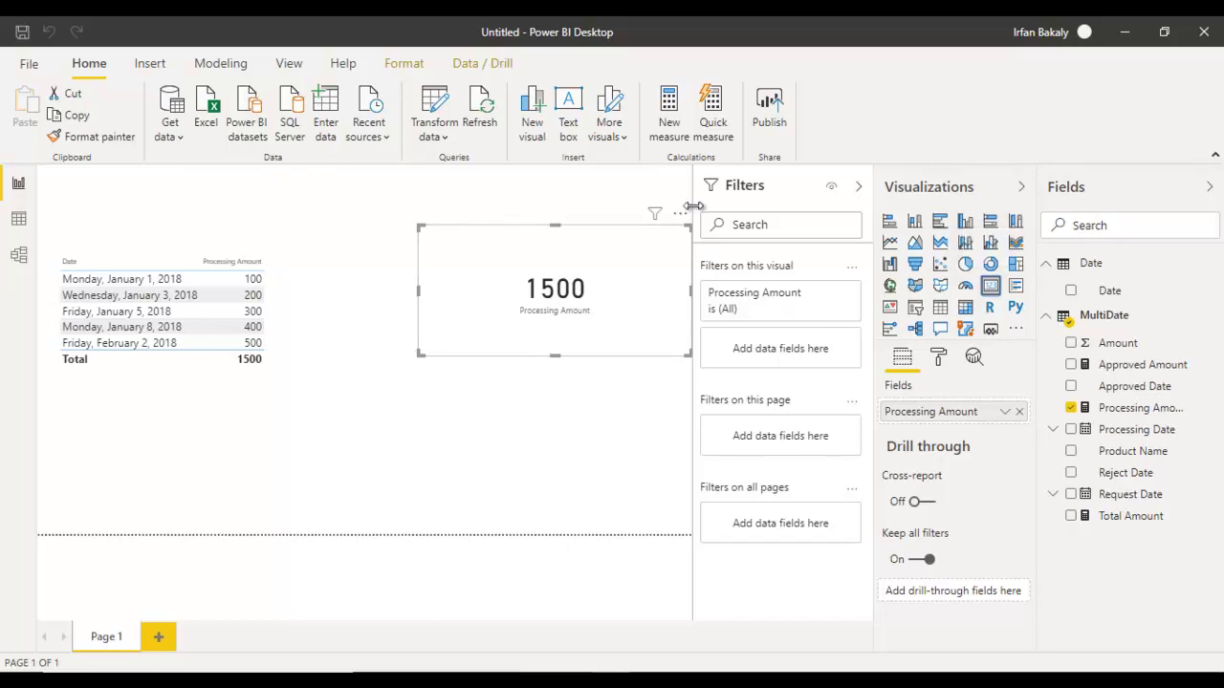
Start a new measure named Reject Amount from a copy of the Approved Amount formula
{"action": "left_click", "coordinate": [669, 107]}
{"action": "key", "text": "ctrl+a"}
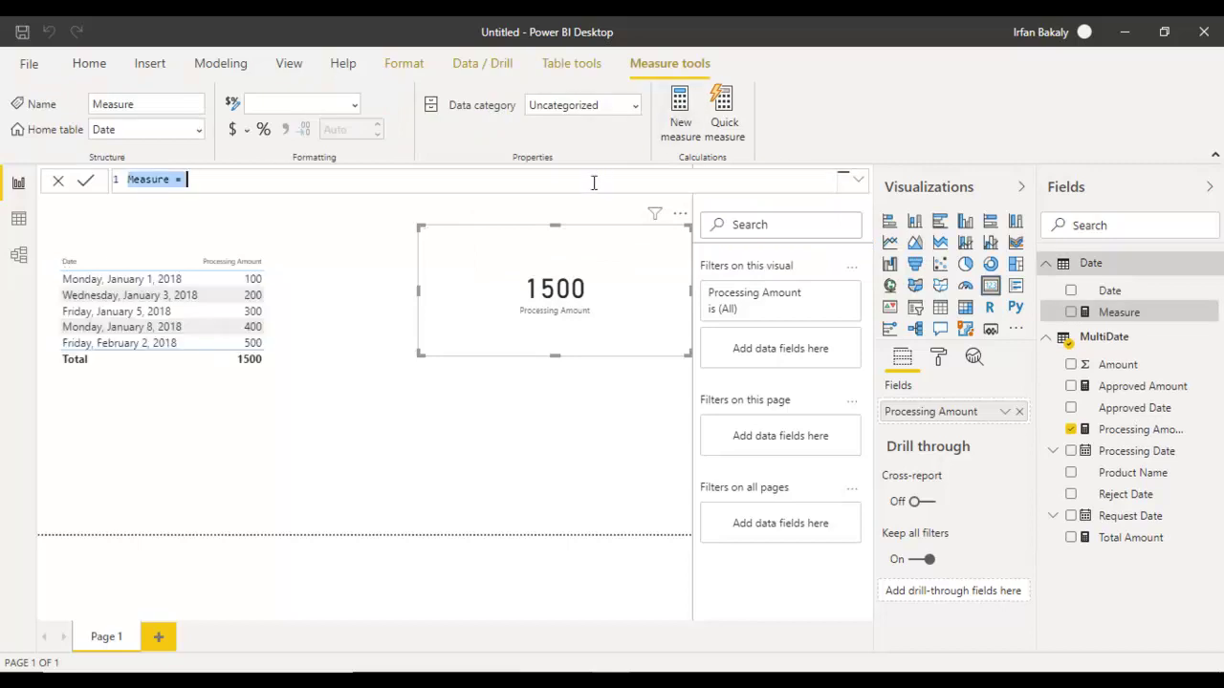
{"action": "type", "text": "Approved Amount = CALCULATE([Total Amount], USERELATIONSHIP('Date'[Date], MultiDate[Approved Date]))"}
{"action": "double_click", "coordinate": [151, 180]}
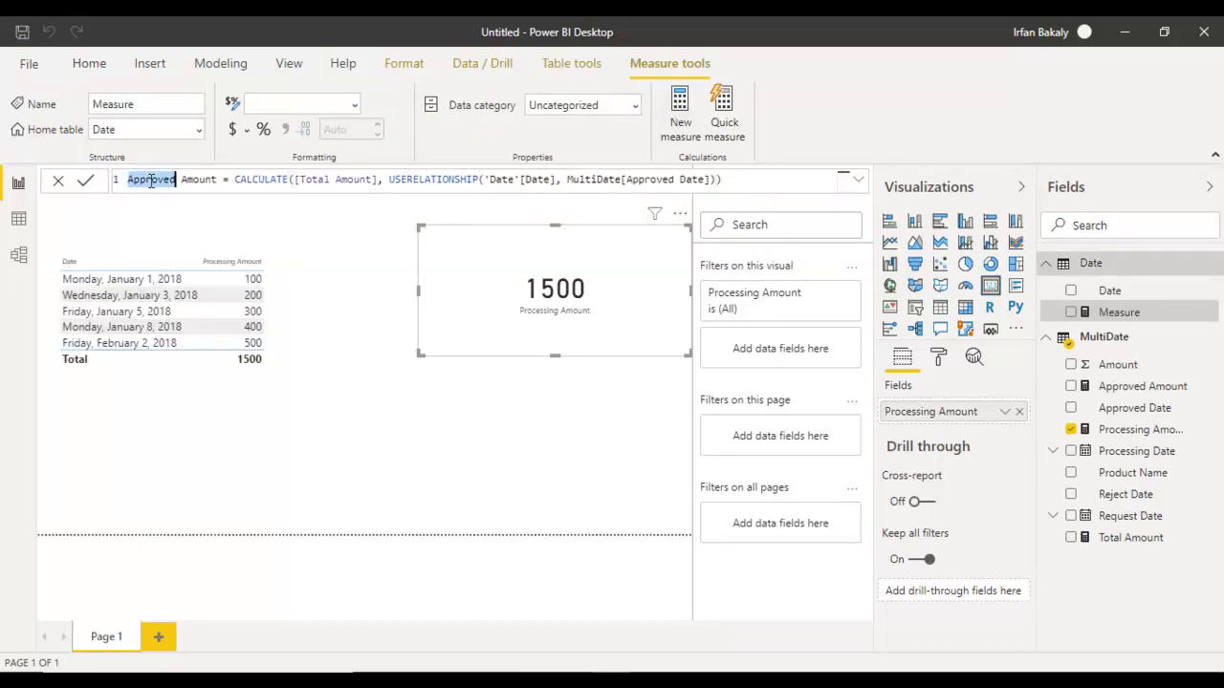
{"action": "type", "text": "Reject"}
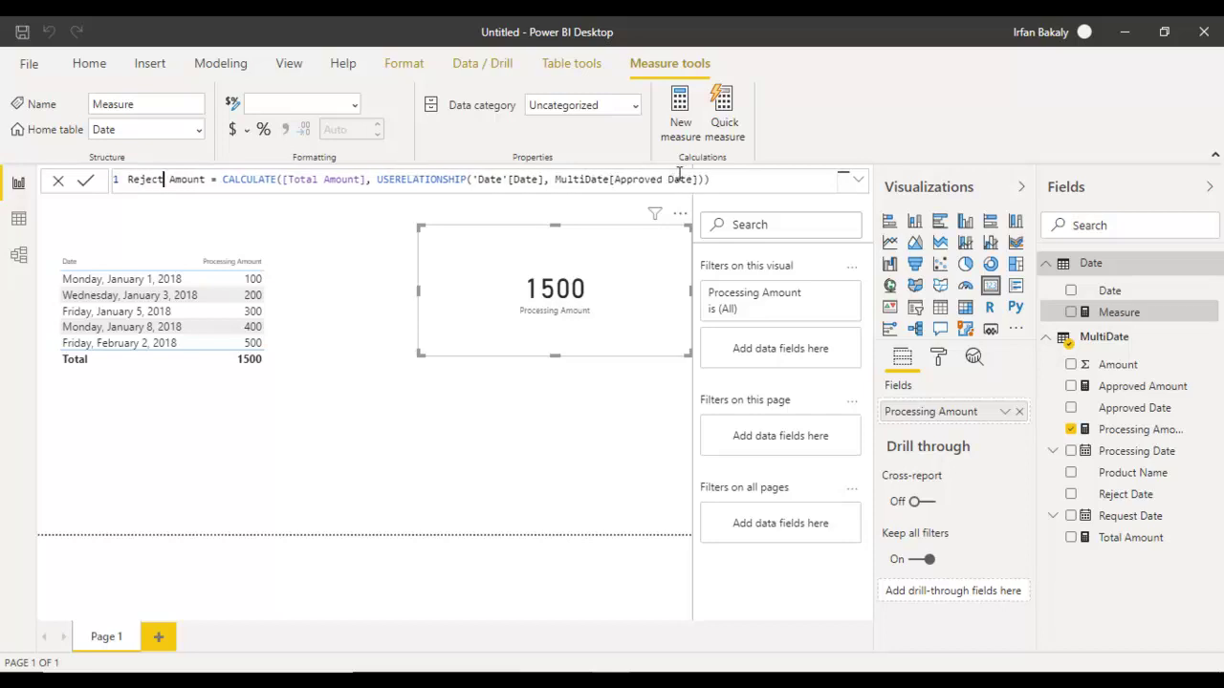
Make the Reject Amount formula use MultiDate[Reject Date], commit it, and set the measure's home table to MultiDate
{"action": "key", "text": "BackSpace"}
{"action": "key", "text": "BackSpace"}
{"action": "key", "text": "BackSpace"}
{"action": "key", "text": "BackSpace"}
{"action": "key", "text": "BackSpace"}
{"action": "key", "text": "BackSpace"}
{"action": "key", "text": "BackSpace"}
{"action": "key", "text": "BackSpace"}
{"action": "key", "text": "BackSpace"}
{"action": "key", "text": "BackSpace"}
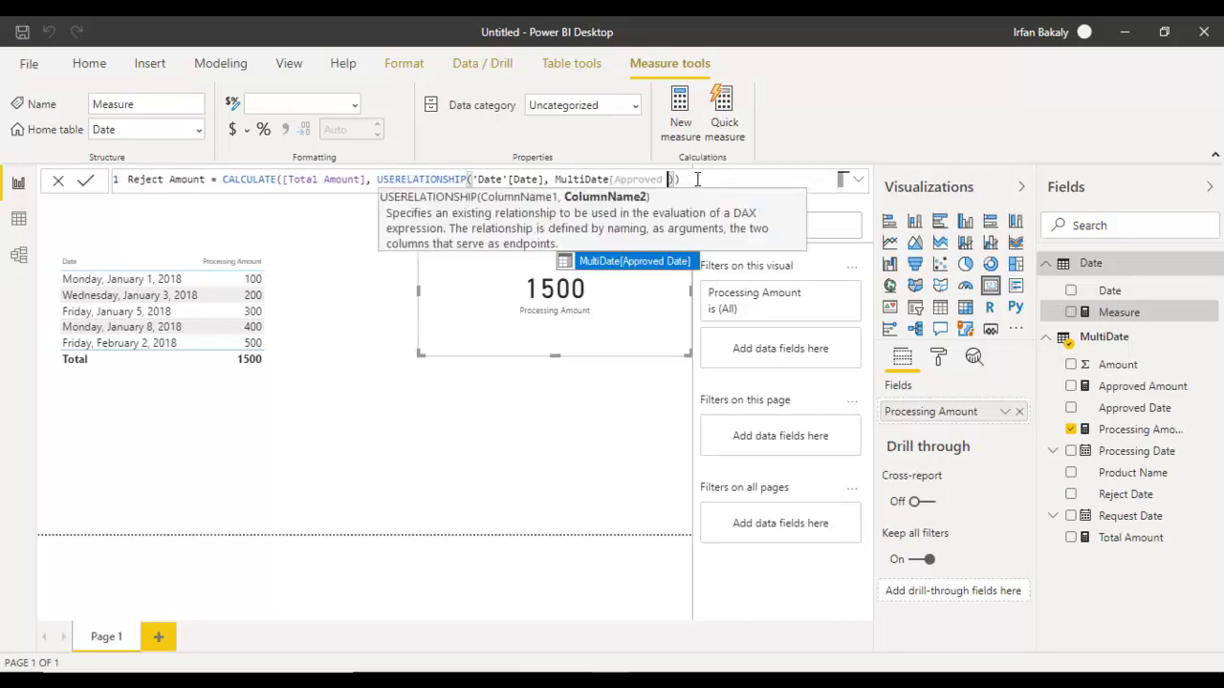
{"action": "key", "text": "BackSpace"}
{"action": "key", "text": "BackSpace"}
{"action": "key", "text": "BackSpace"}
{"action": "key", "text": "BackSpace"}
{"action": "type", "text": "re"}
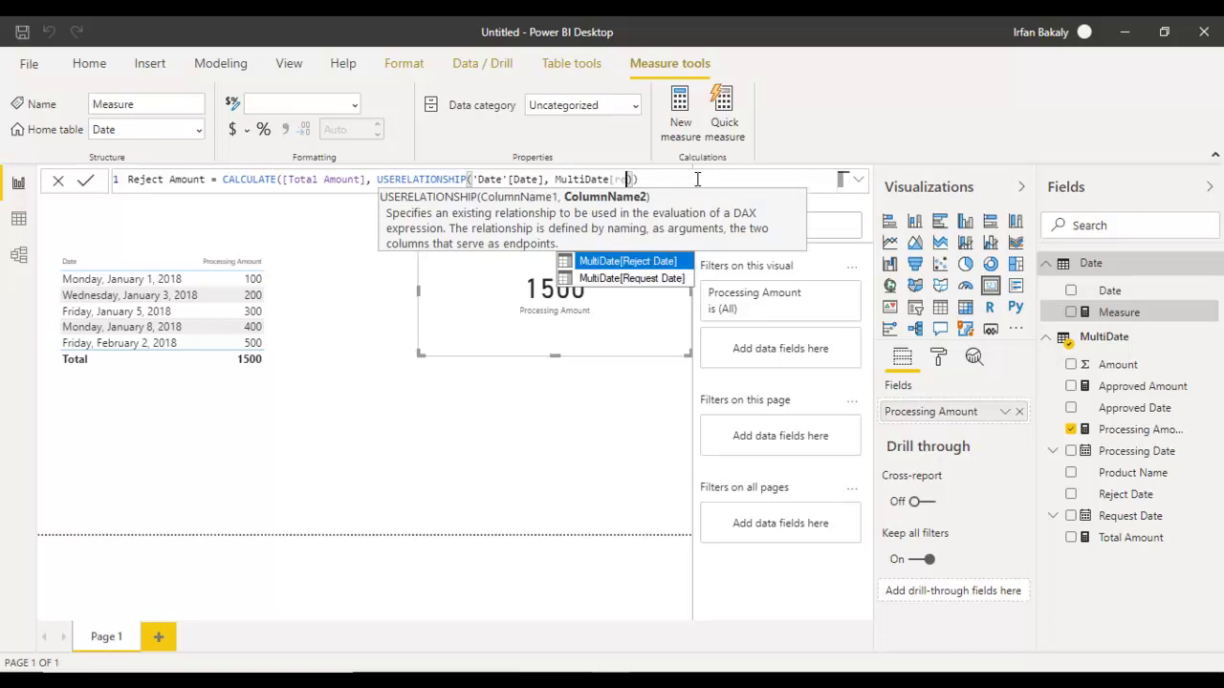
{"action": "key", "text": "Tab"}
{"action": "left_click", "coordinate": [697, 179]}
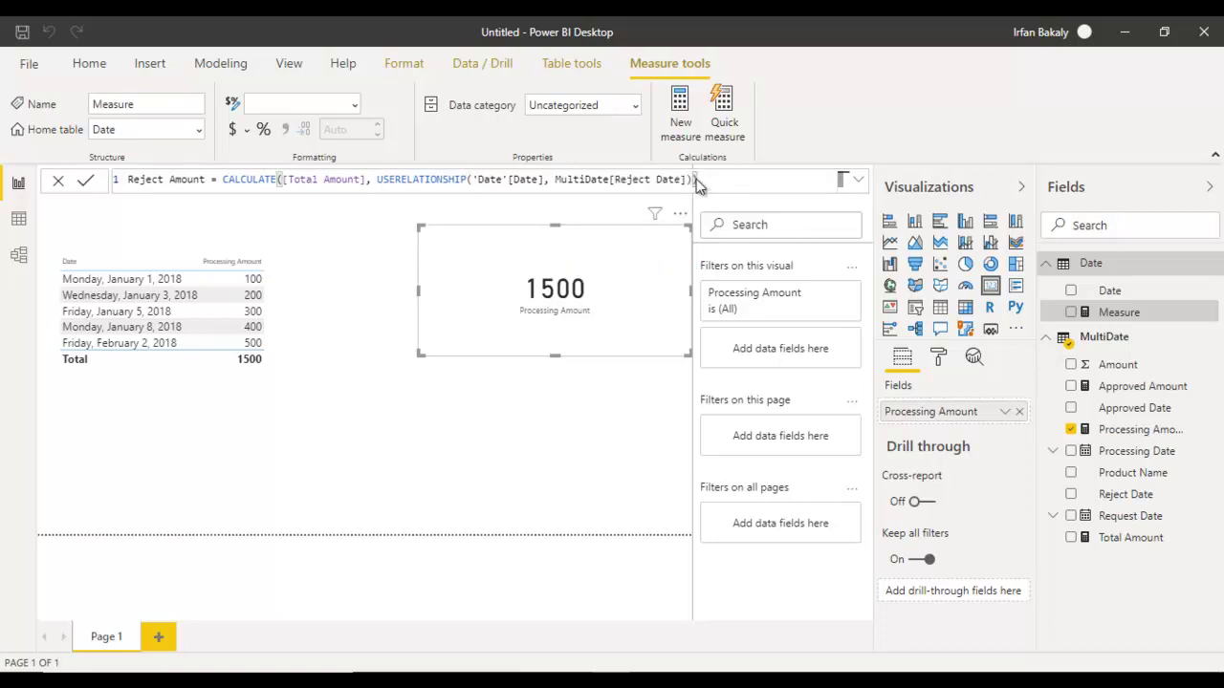
{"action": "key", "text": "Return"}
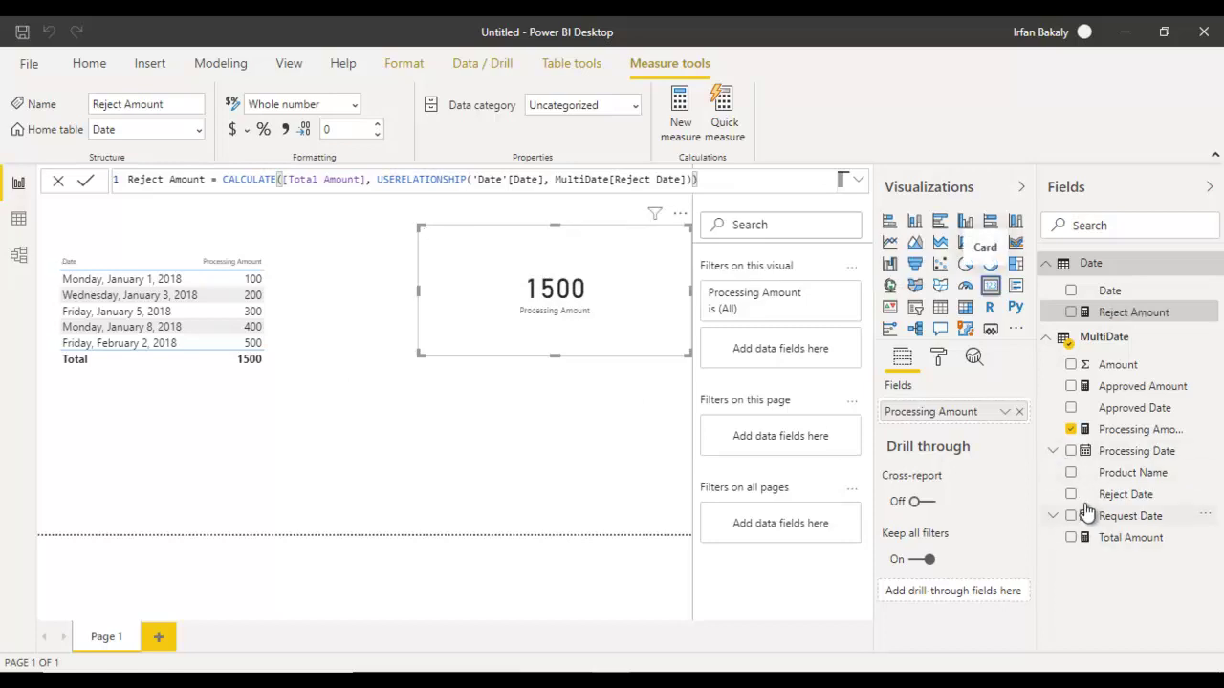
{"action": "left_click", "coordinate": [198, 129]}
{"action": "left_click", "coordinate": [150, 157]}
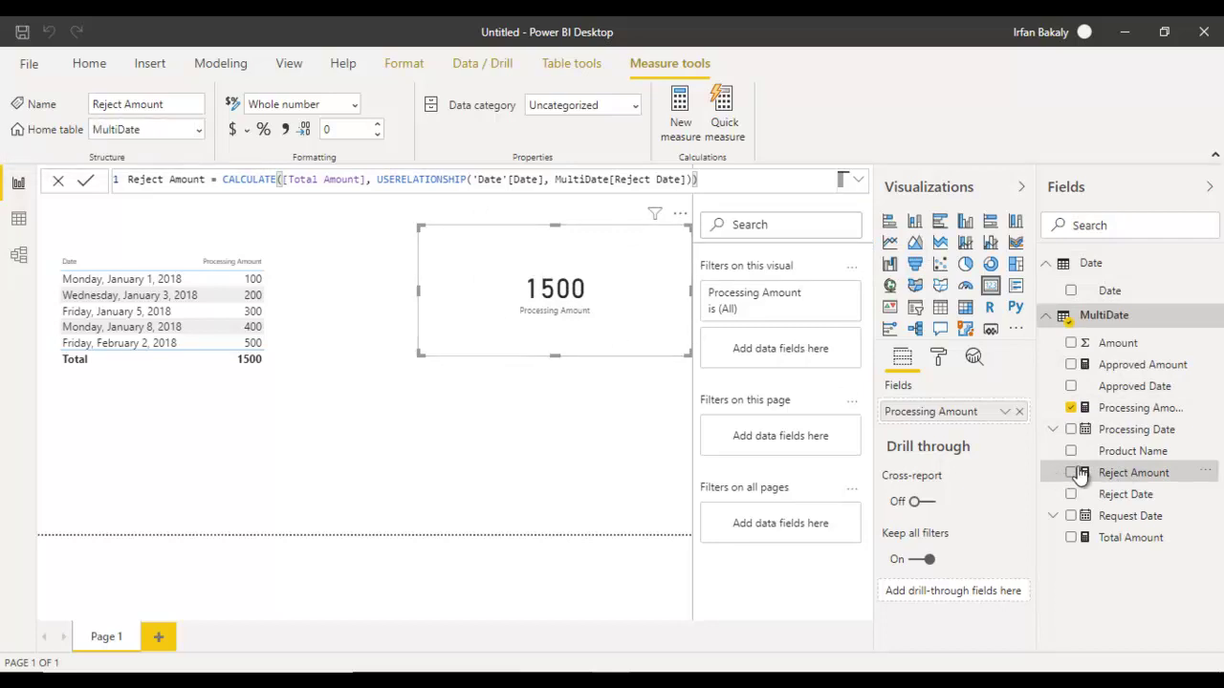
Replace Processing Amount with Reject Amount in the card and the table visual, and delete the card
{"action": "left_click", "coordinate": [1020, 412]}
{"action": "left_click_drag", "start_coordinate": [1109, 473], "coordinate": [937, 412]}
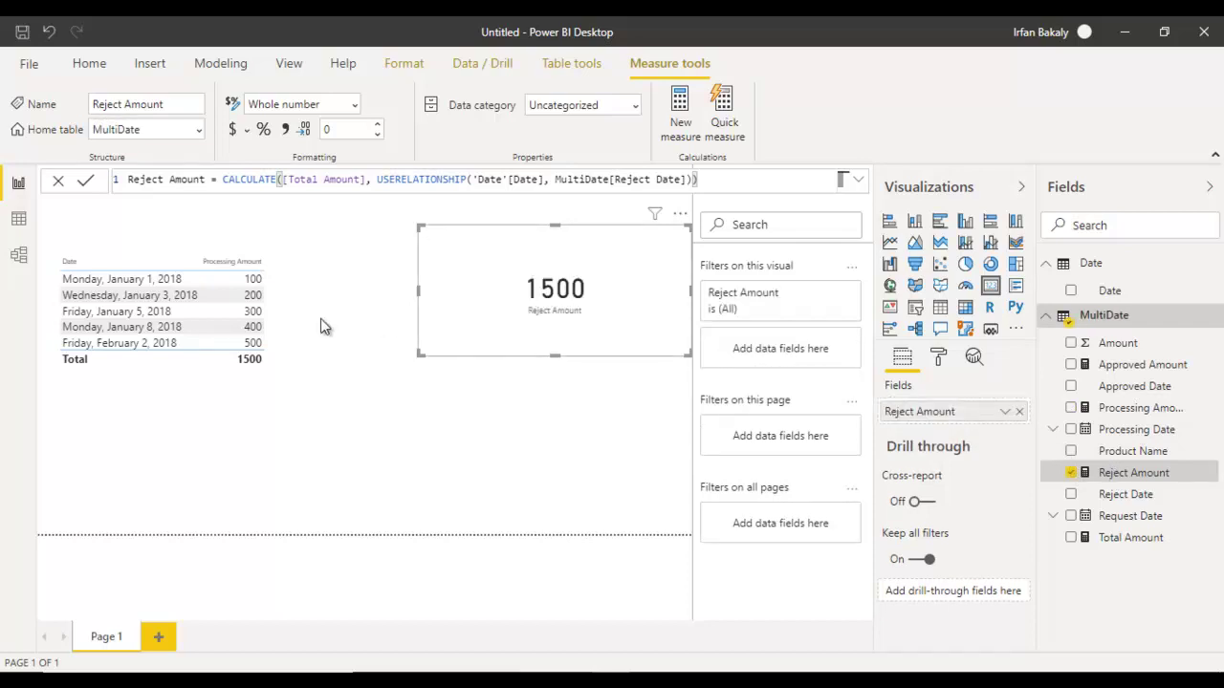
{"action": "left_click", "coordinate": [292, 354]}
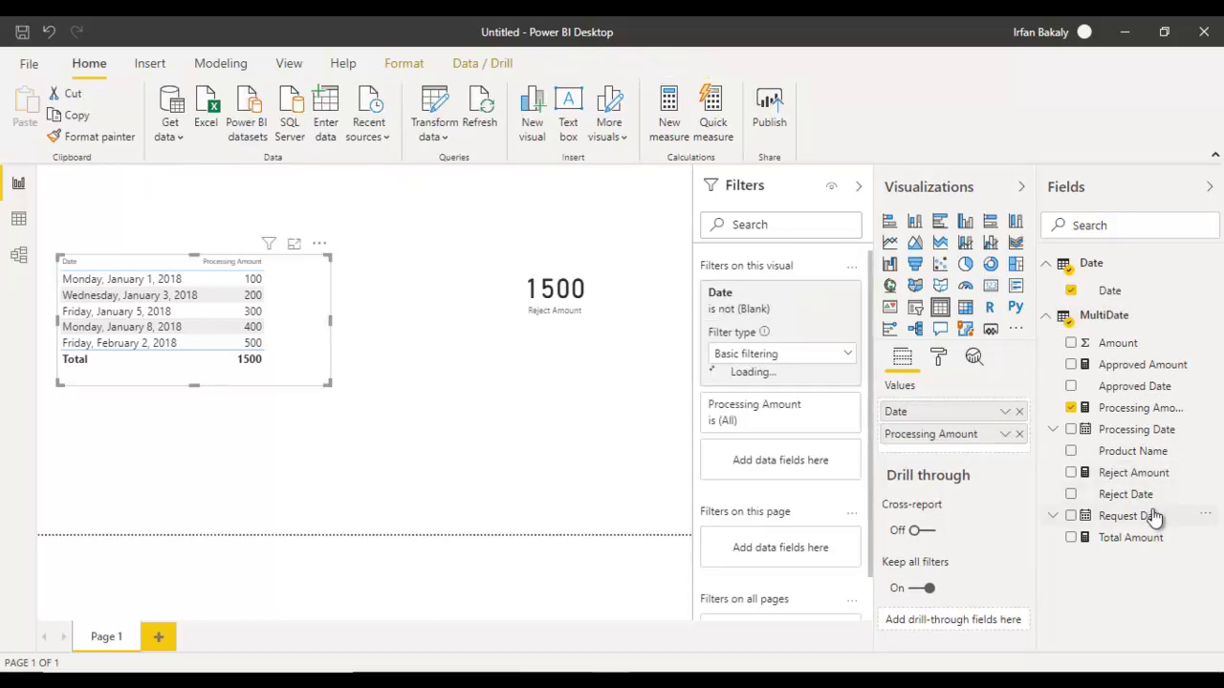
{"action": "left_click_drag", "start_coordinate": [1136, 479], "coordinate": [1023, 441]}
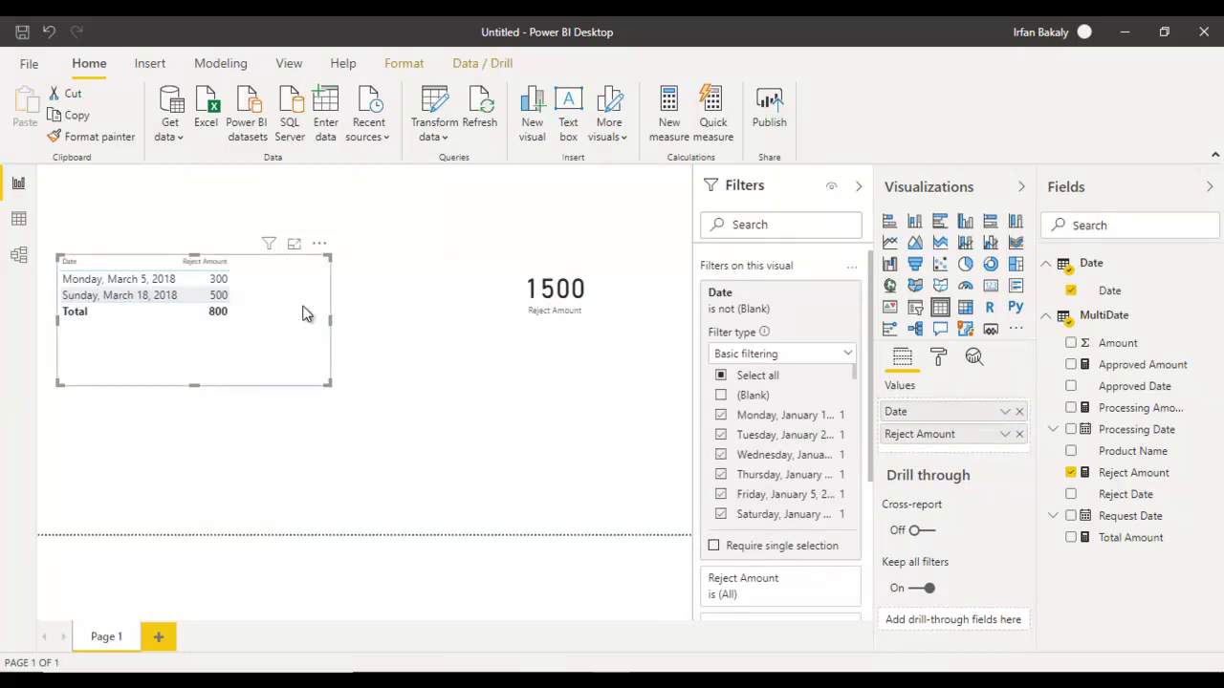
{"action": "left_click", "coordinate": [509, 306]}
{"action": "key", "text": "Delete"}
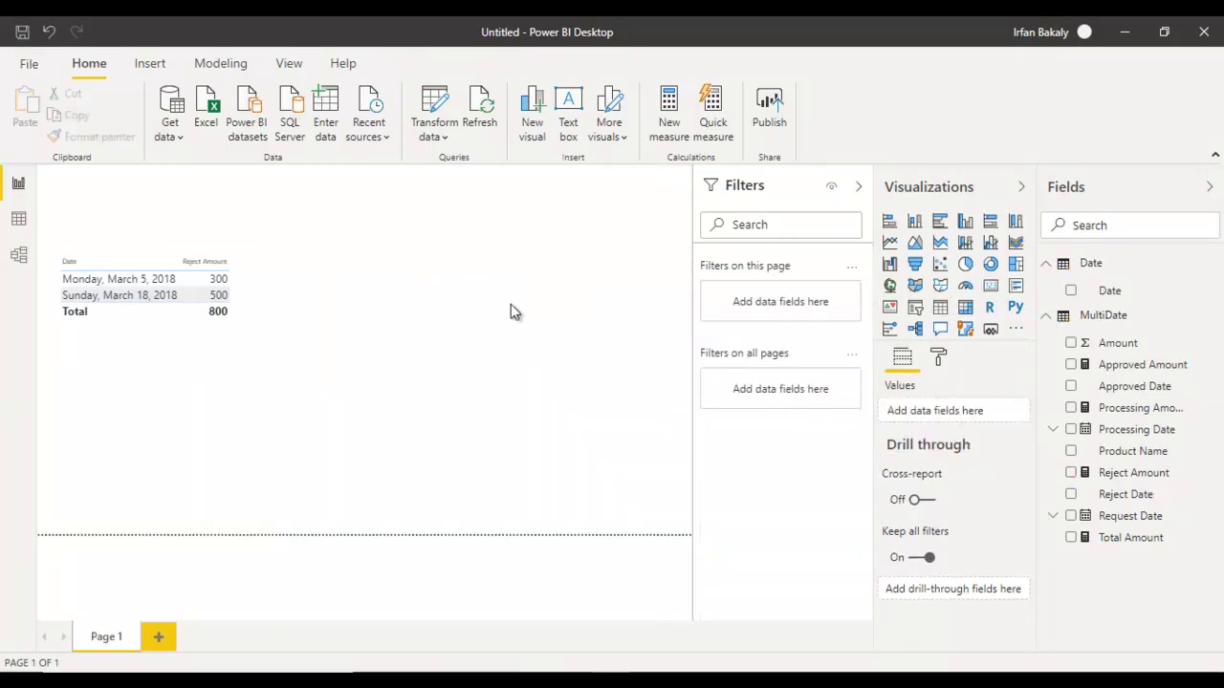
Start a new measure named Request Amount in the MultiDate table from a copy of the Approved Amount formula
{"action": "mouse_move", "coordinate": [245, 332]}
{"action": "left_click", "coordinate": [256, 346]}
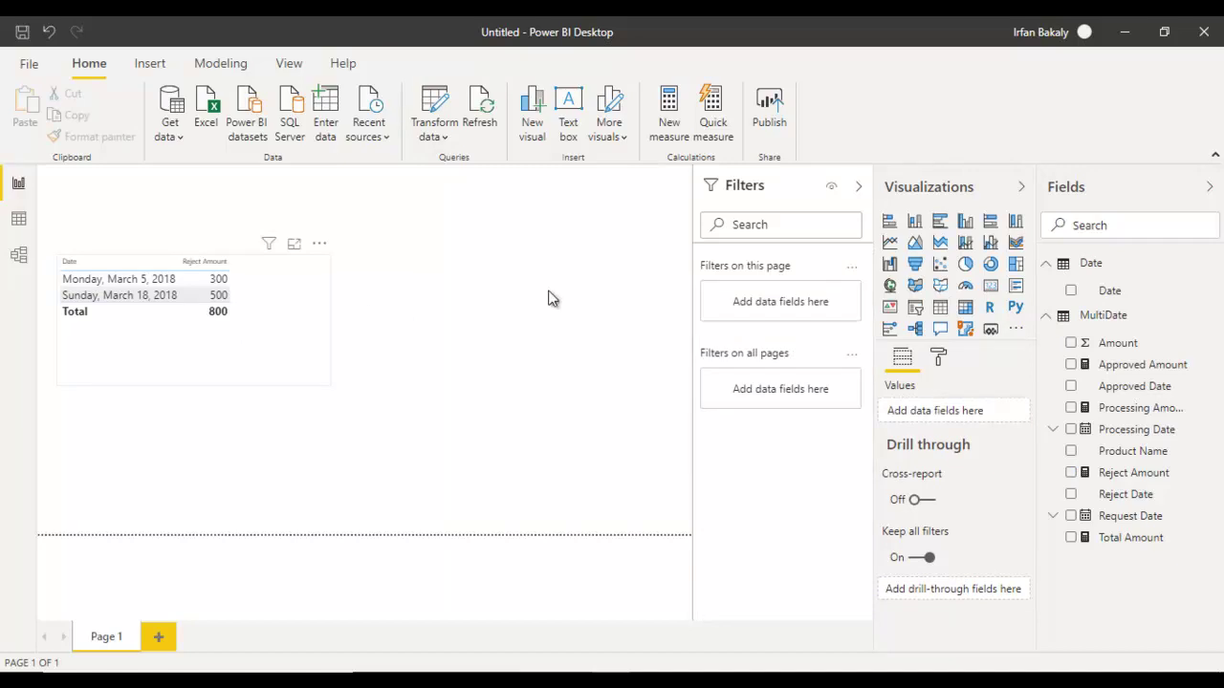
{"action": "left_click", "coordinate": [1130, 477]}
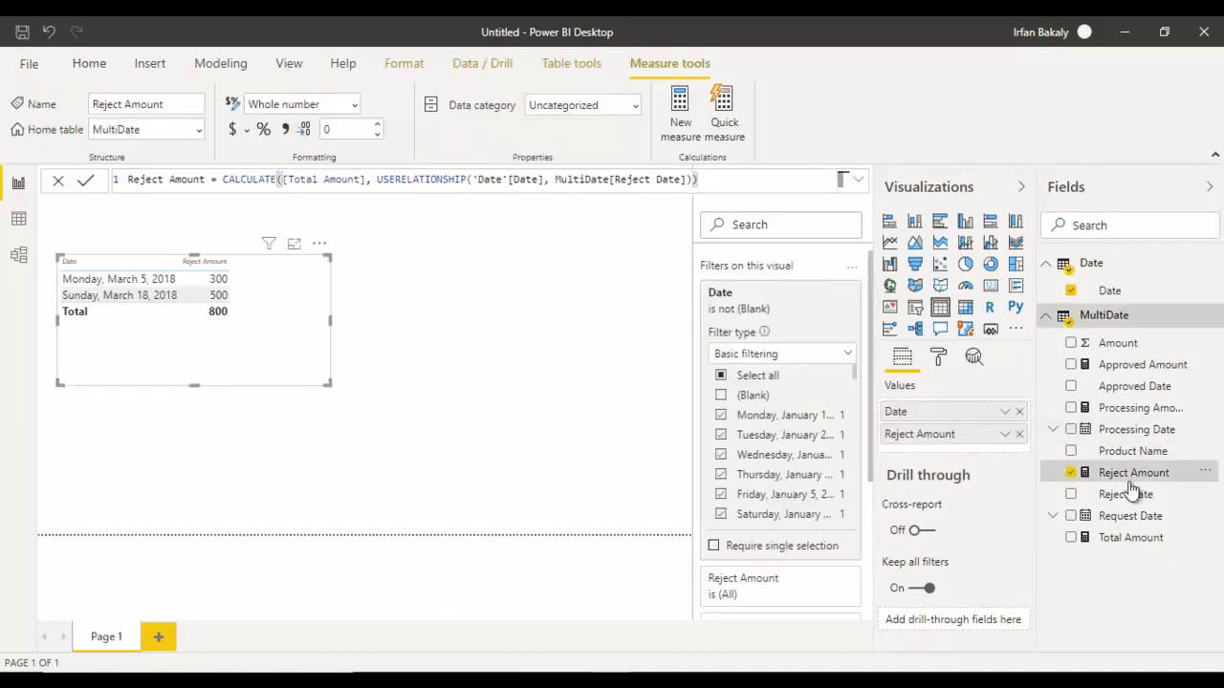
{"action": "left_click", "coordinate": [697, 118]}
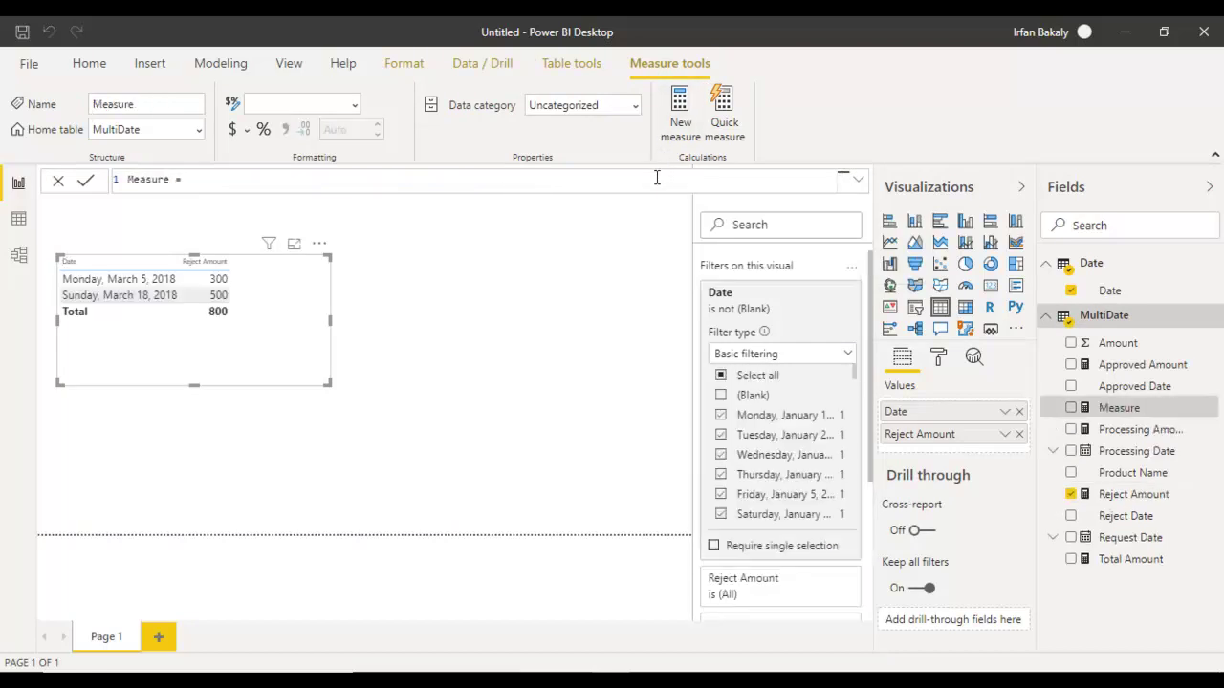
{"action": "type", "text": "Approved Amount = CALCULATE([Total Amount], USERELATIONSHIP('Date'[Date], MultiDate[Approved Date]))"}
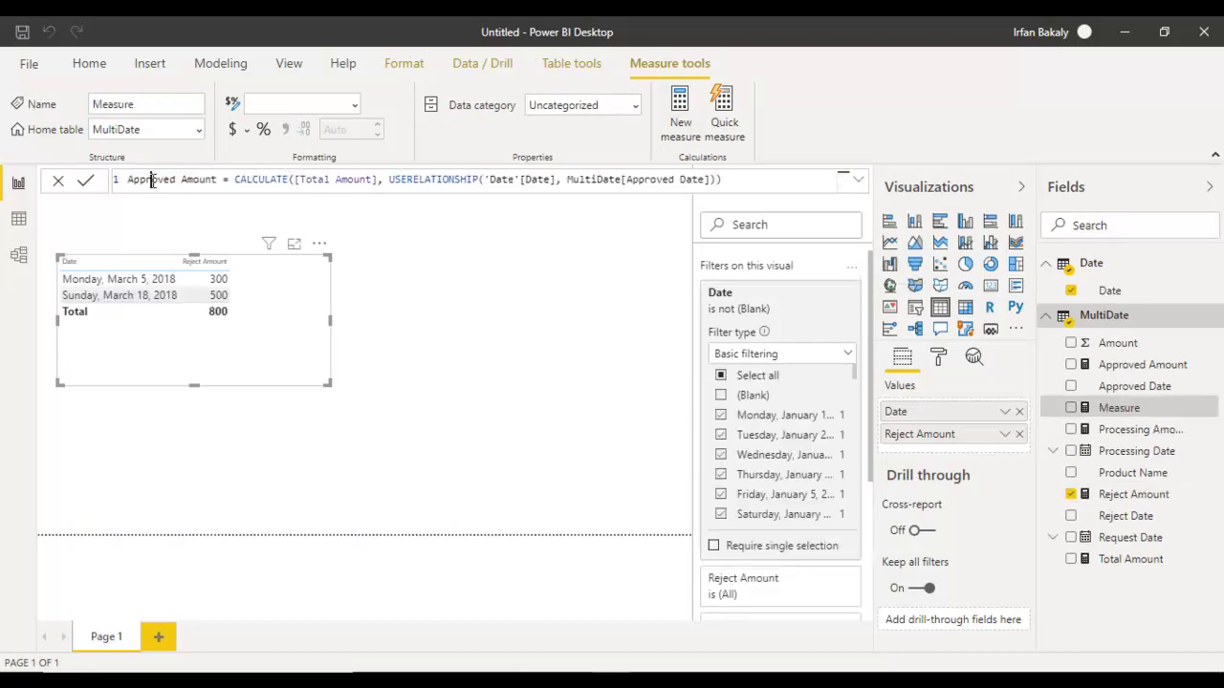
{"action": "double_click", "coordinate": [151, 179]}
{"action": "type", "text": "Request"}
Point the Request Amount formula's USERELATIONSHIP at MultiDate[Request Date] instead of Approved Date, and commit the measure
{"action": "key", "text": "ctrl+Right"}
{"action": "key", "text": "ctrl+Right"}
{"action": "key", "text": "ctrl+Right"}
{"action": "key", "text": "ctrl+Right"}
{"action": "key", "text": "ctrl+Right"}
{"action": "key", "text": "ctrl+Right"}
{"action": "key", "text": "ctrl+Right"}
{"action": "key", "text": "ctrl+Right"}
{"action": "key", "text": "ctrl+Right"}
{"action": "key", "text": "ctrl+Right"}
{"action": "key", "text": "ctrl+Right"}
{"action": "key", "text": "ctrl+Right"}
{"action": "key", "text": "ctrl+Right"}
{"action": "key", "text": "ctrl+Right"}
{"action": "key", "text": "BackSpace"}
{"action": "key", "text": "Left"}
{"action": "key", "text": "Left"}
{"action": "key", "text": "BackSpace"}
{"action": "key", "text": "BackSpace"}
{"action": "key", "text": "BackSpace"}
{"action": "key", "text": "BackSpace"}
{"action": "key", "text": "BackSpace"}
{"action": "key", "text": "BackSpace"}
{"action": "key", "text": "BackSpace"}
{"action": "key", "text": "BackSpace"}
{"action": "key", "text": "BackSpace"}
{"action": "key", "text": "BackSpace"}
{"action": "key", "text": "BackSpace"}
{"action": "key", "text": "BackSpace"}
{"action": "key", "text": "BackSpace"}
{"action": "key", "text": "BackSpace"}
{"action": "key", "text": "BackSpace"}
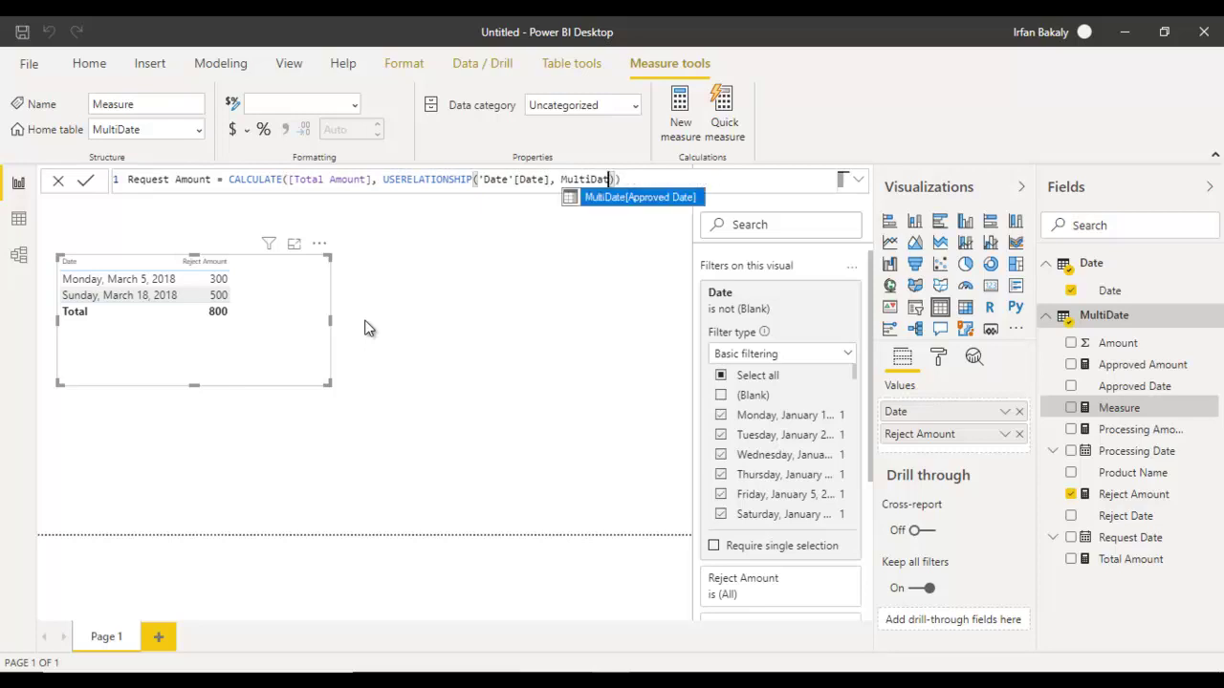
{"action": "key", "text": "Down"}
{"action": "key", "text": "Down"}
{"action": "key", "text": "Down"}
{"action": "key", "text": "Down"}
{"action": "key", "text": "Down"}
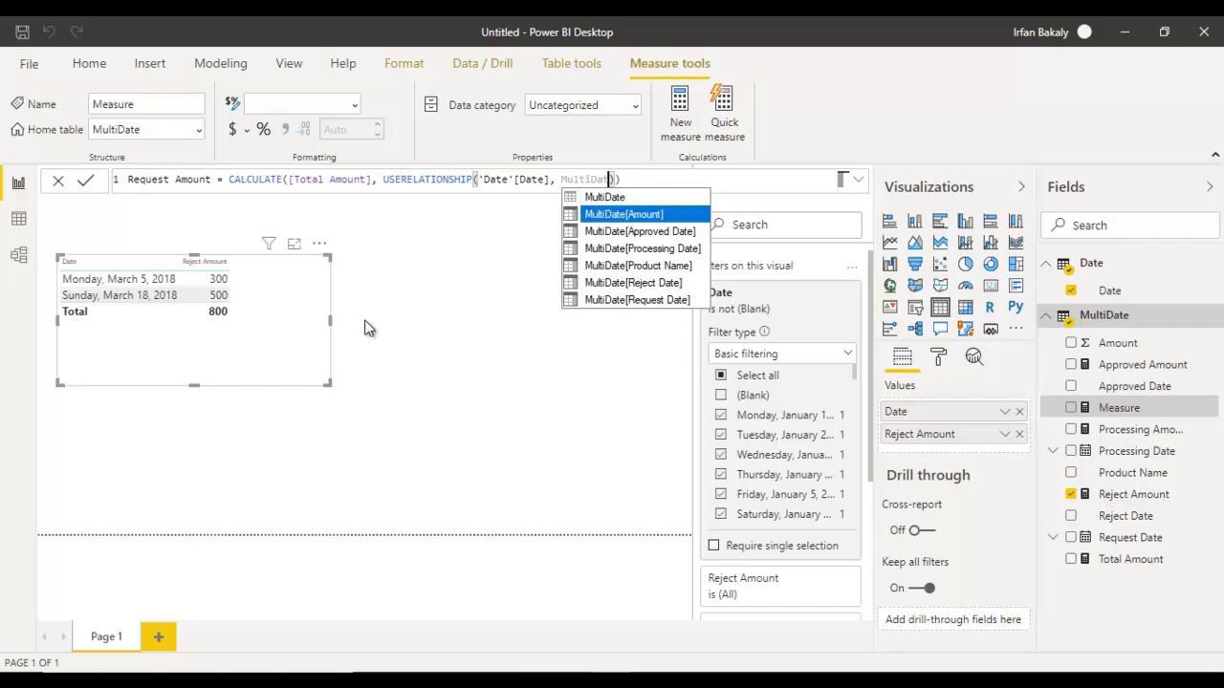
{"action": "key", "text": "Down"}
{"action": "key", "text": "Tab"}
{"action": "type", "text": ")"}
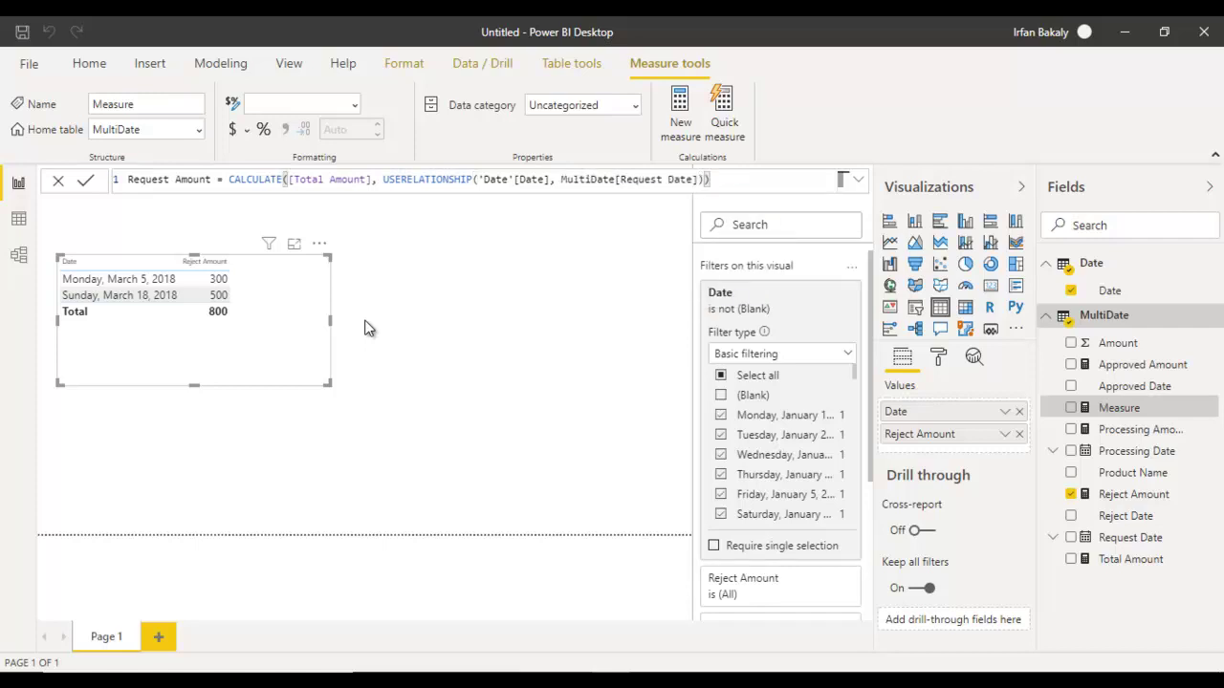
{"action": "key", "text": "Return"}
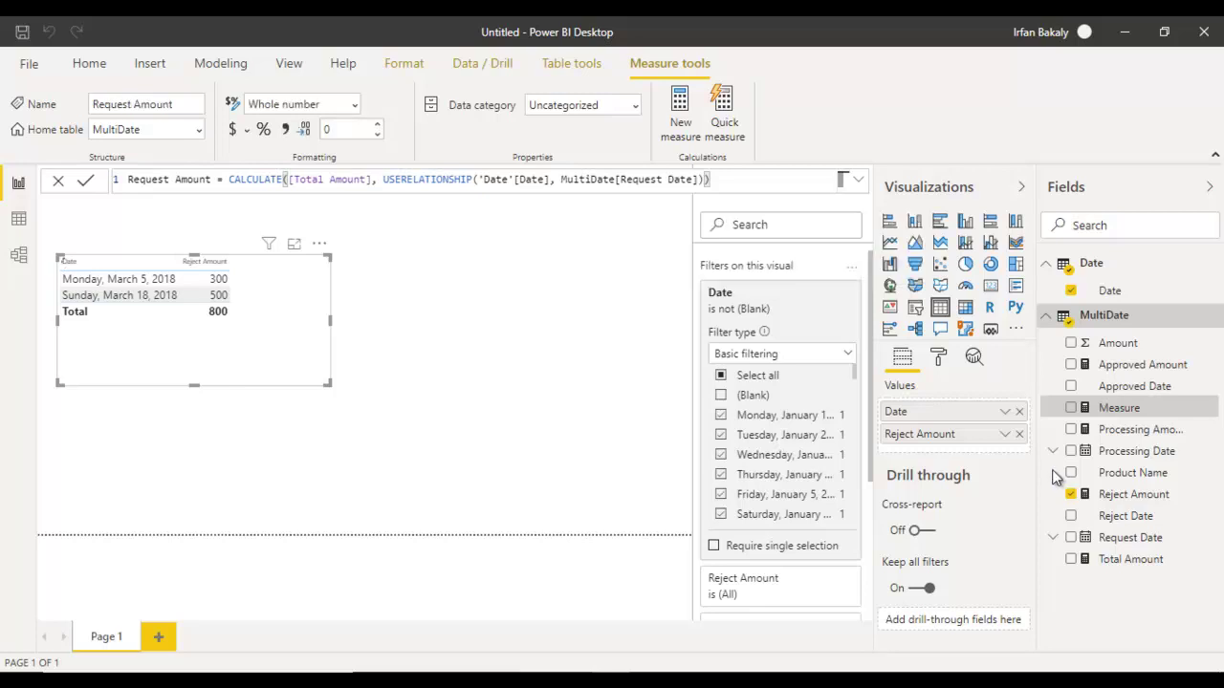
Replace Reject Amount with Request Amount in the table visual, and move the table up near the top of the page
{"action": "left_click", "coordinate": [1020, 435]}
{"action": "left_click", "coordinate": [1071, 516]}
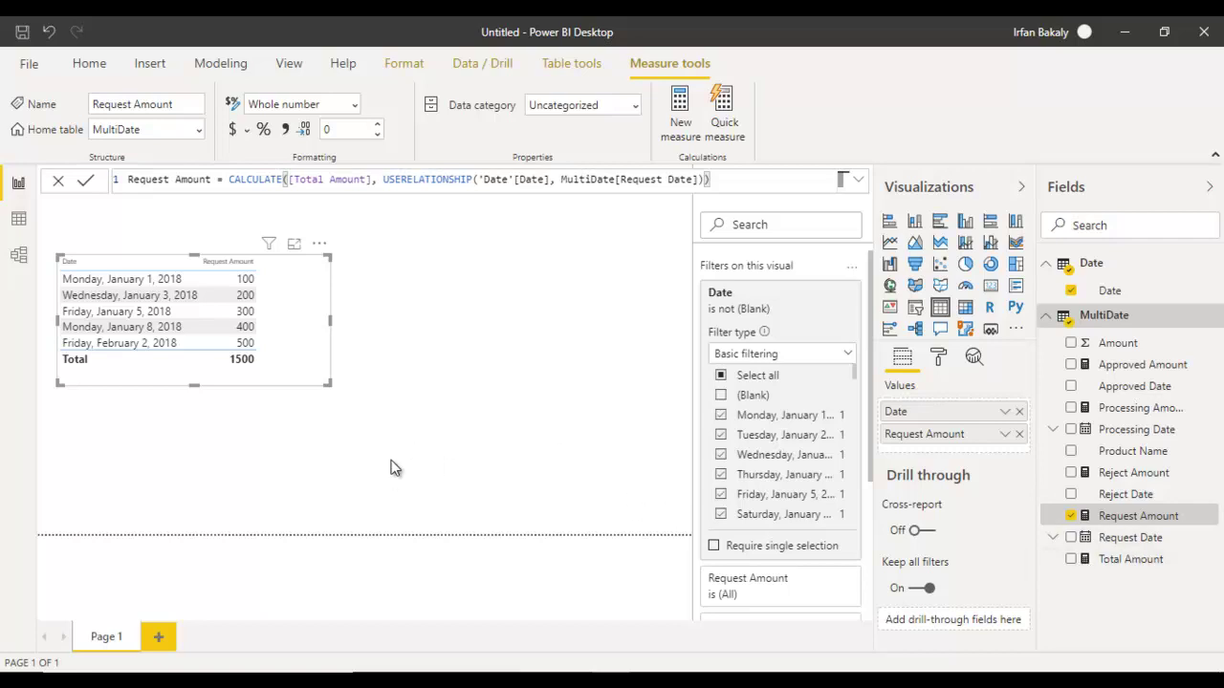
{"action": "left_click_drag", "start_coordinate": [318, 246], "coordinate": [314, 201]}
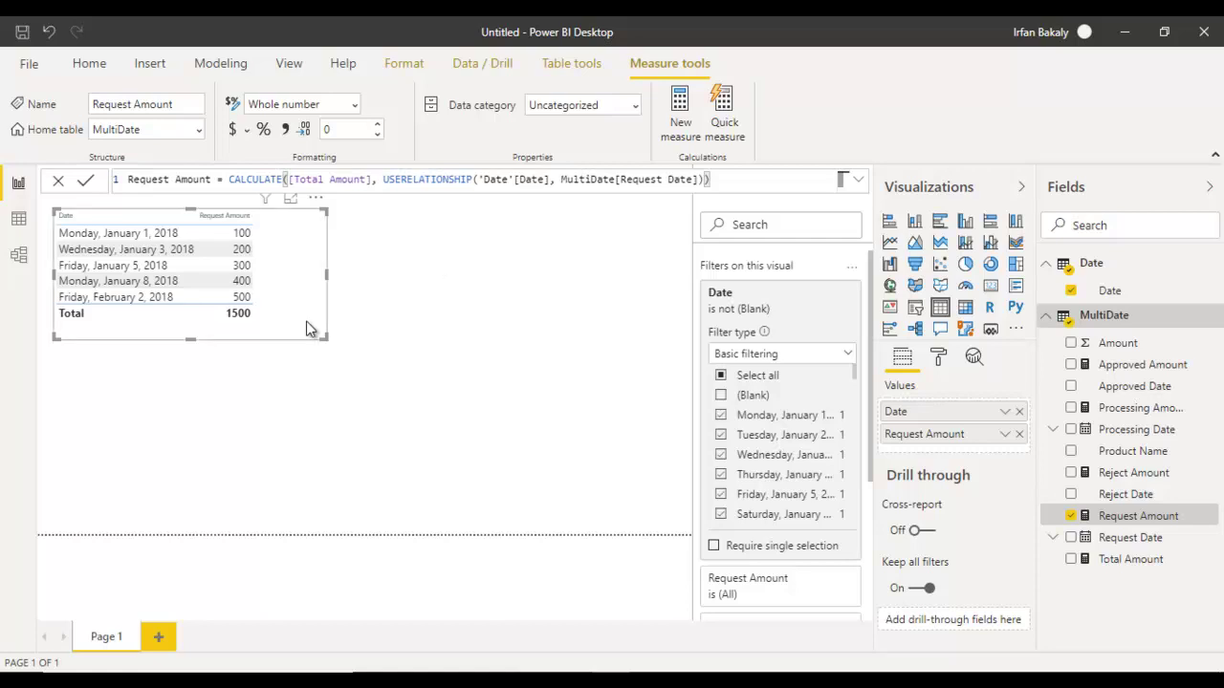
Duplicate the Request Amount table, place the copy below the original, and convert it to a line chart
{"action": "key", "text": "ctrl+c"}
{"action": "key", "text": "ctrl+v"}
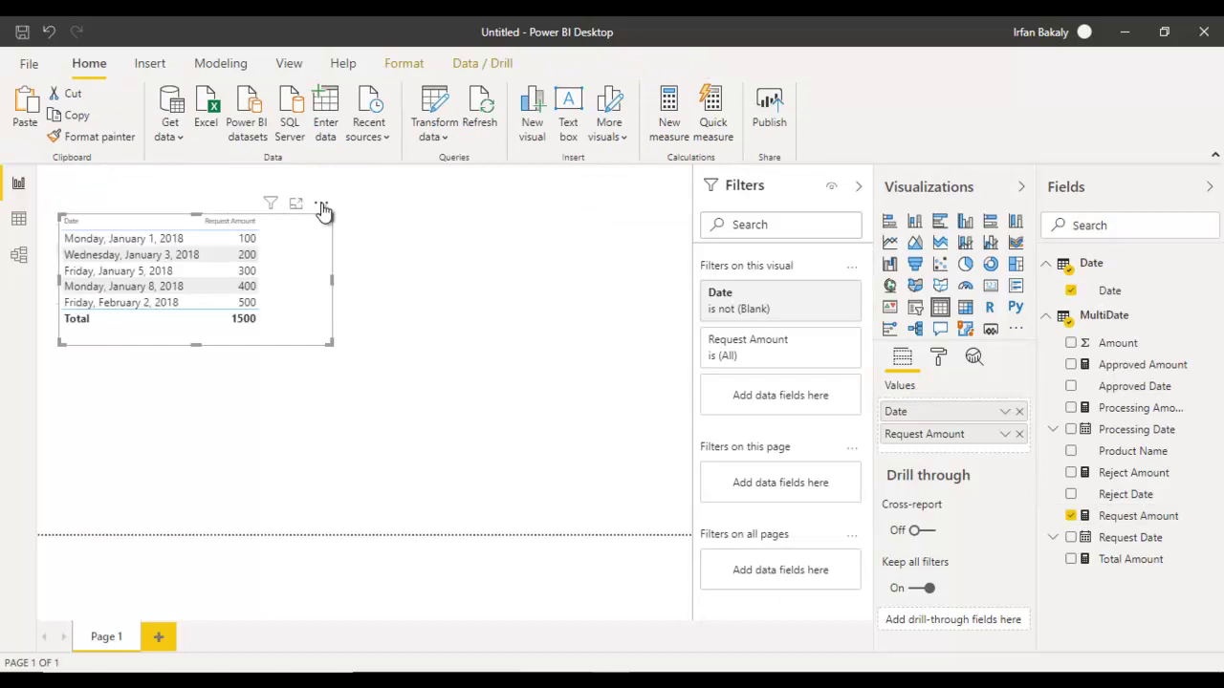
{"action": "left_click_drag", "start_coordinate": [322, 206], "coordinate": [318, 369]}
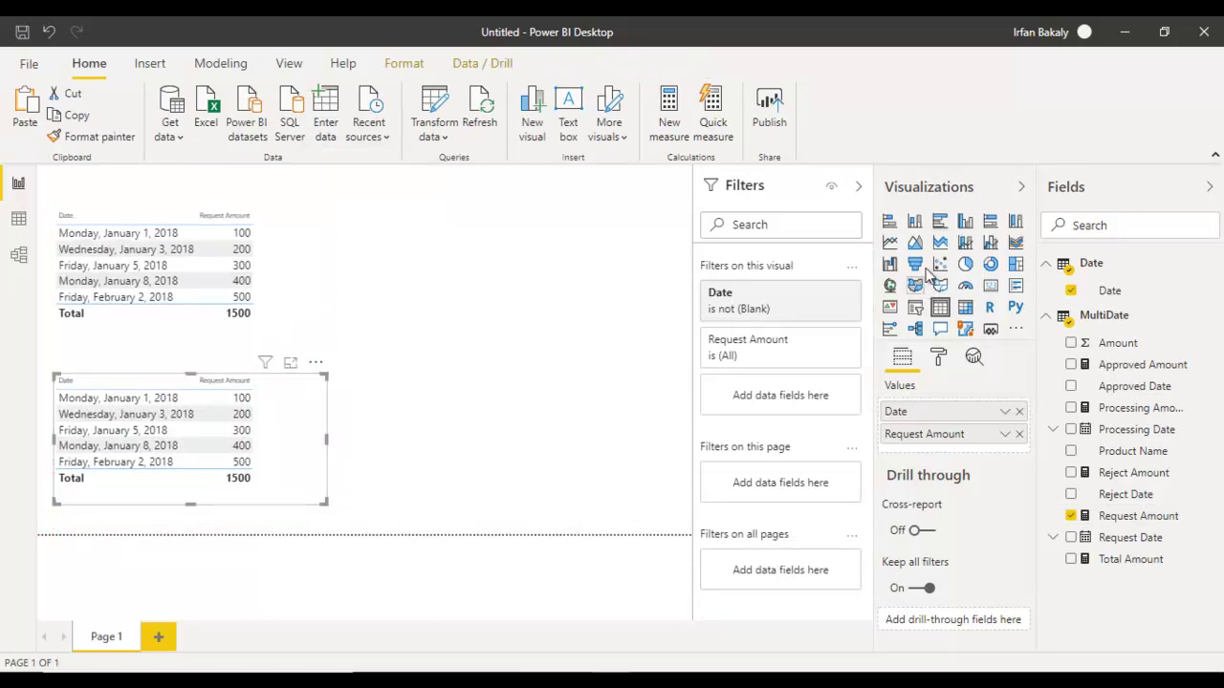
{"action": "left_click", "coordinate": [890, 243]}
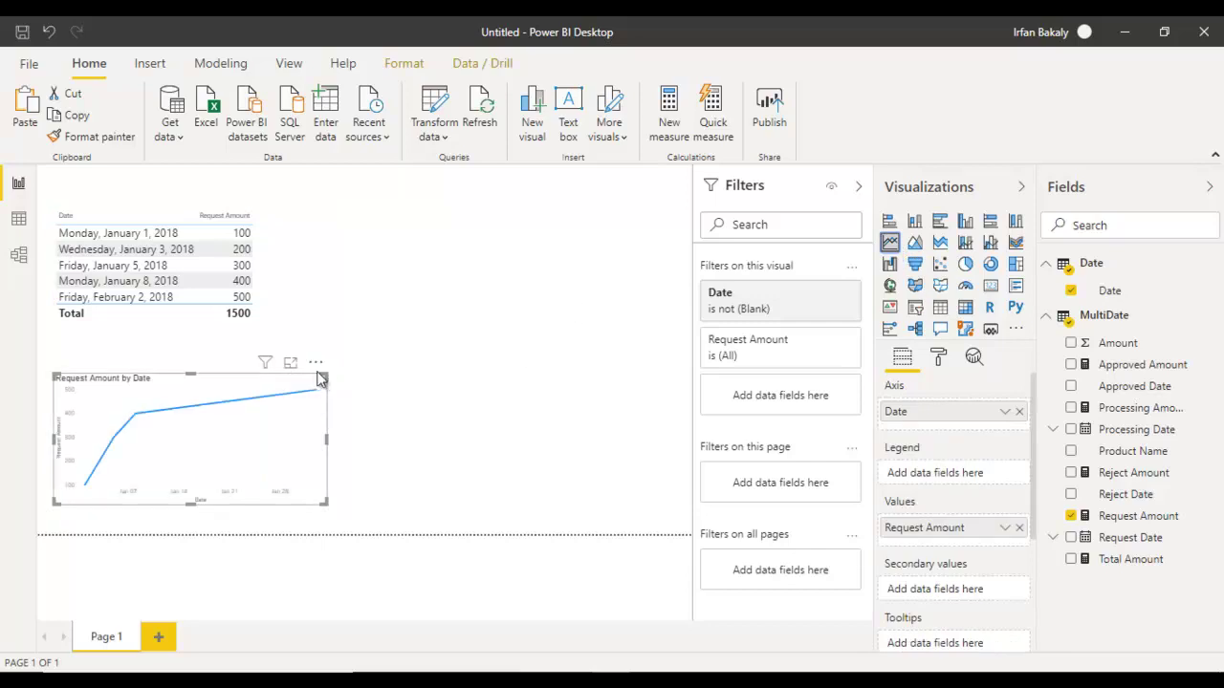
Enlarge the Request Amount line chart up to the table's lower edge and turn on its data labels
{"action": "left_click_drag", "start_coordinate": [326, 374], "coordinate": [438, 341]}
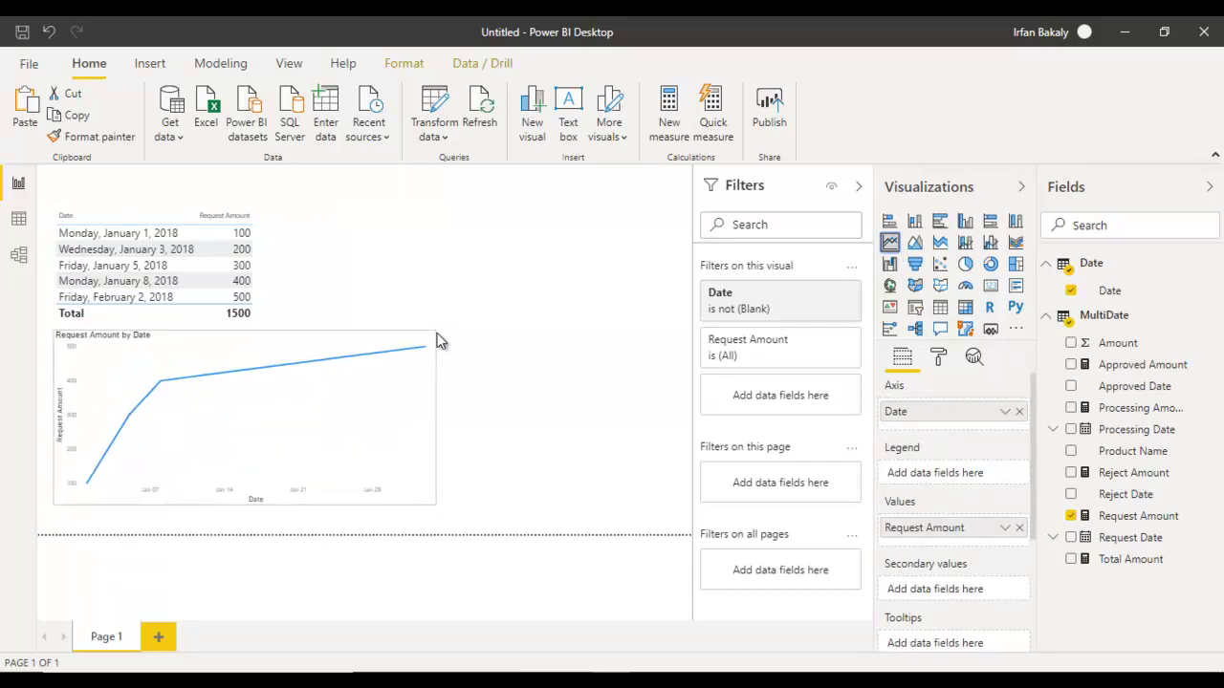
{"action": "left_click", "coordinate": [938, 358]}
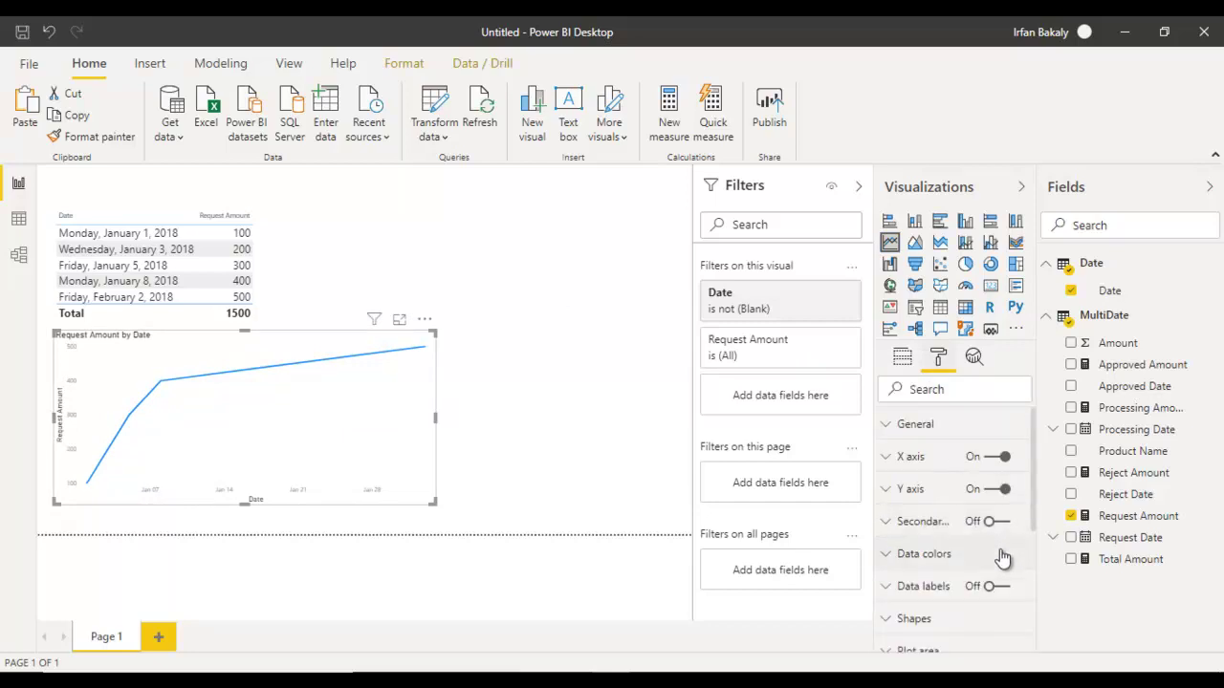
{"action": "left_click", "coordinate": [995, 586]}
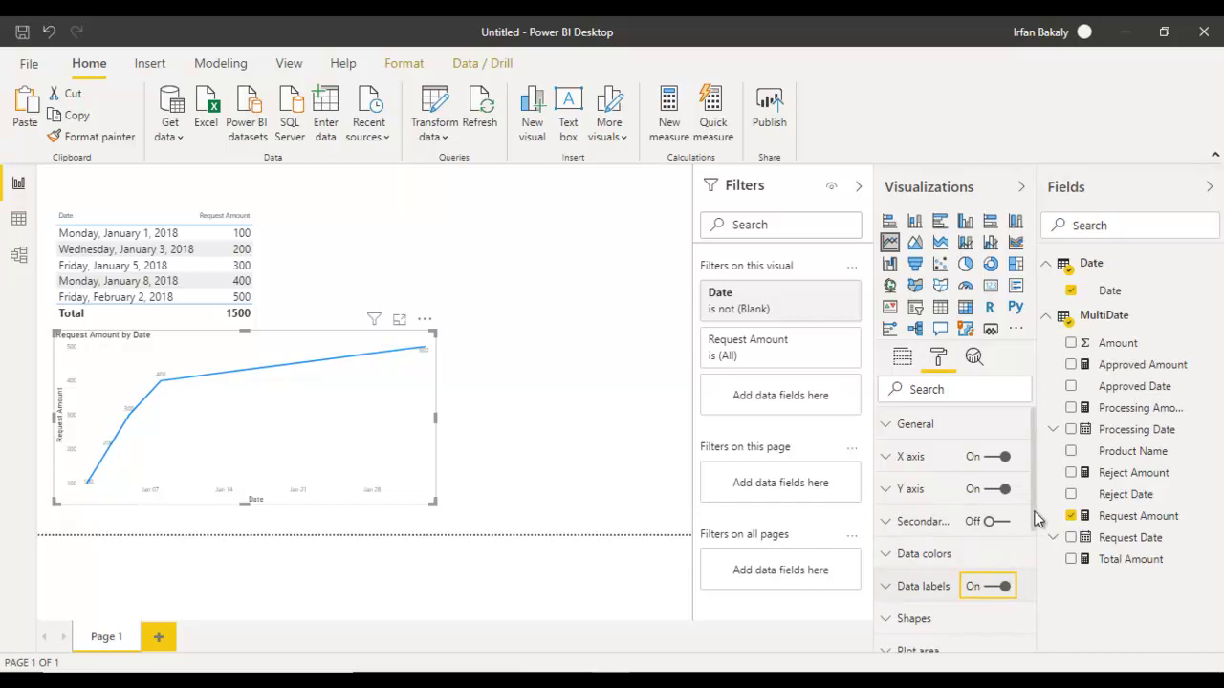
Show markers on the line chart's data points and increase the marker size
{"action": "left_click_drag", "start_coordinate": [1039, 517], "coordinate": [1038, 595]}
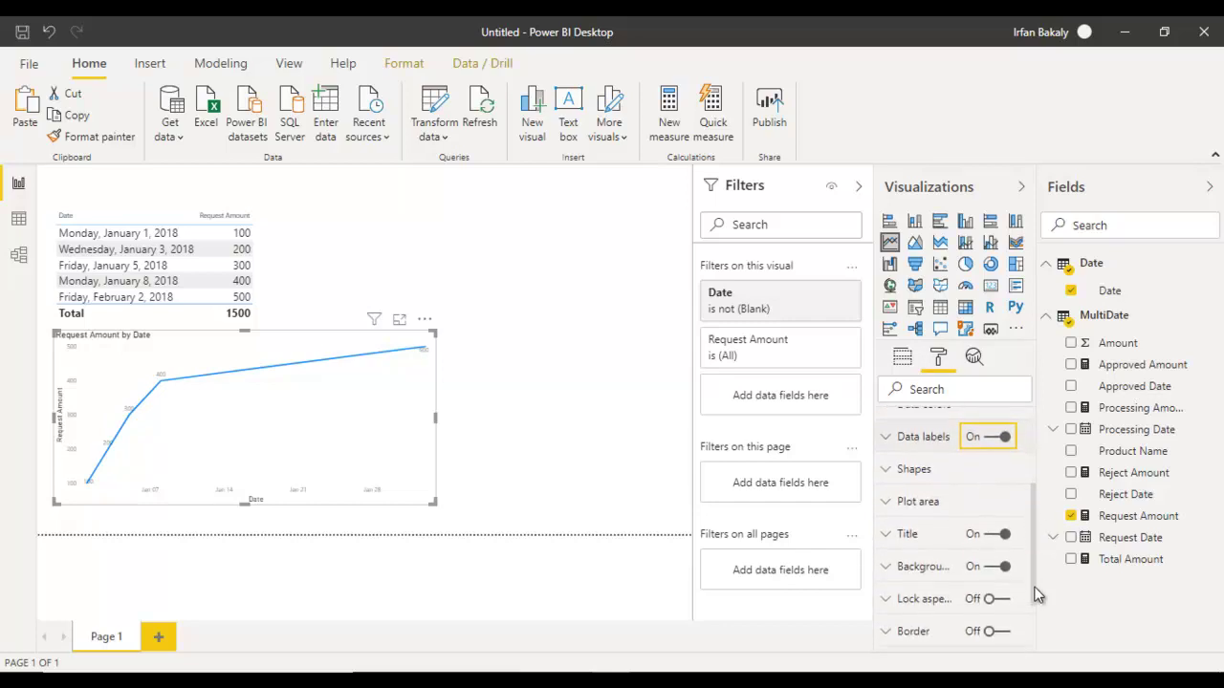
{"action": "left_click", "coordinate": [950, 476]}
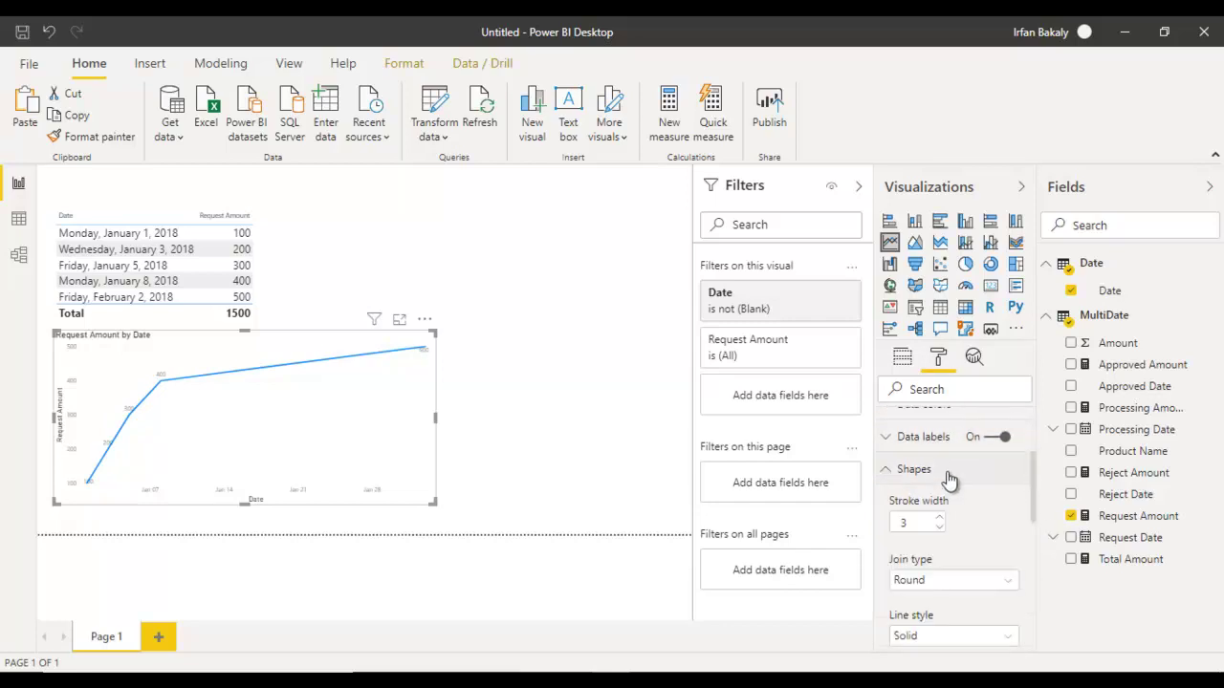
{"action": "left_click_drag", "start_coordinate": [1038, 495], "coordinate": [1035, 544]}
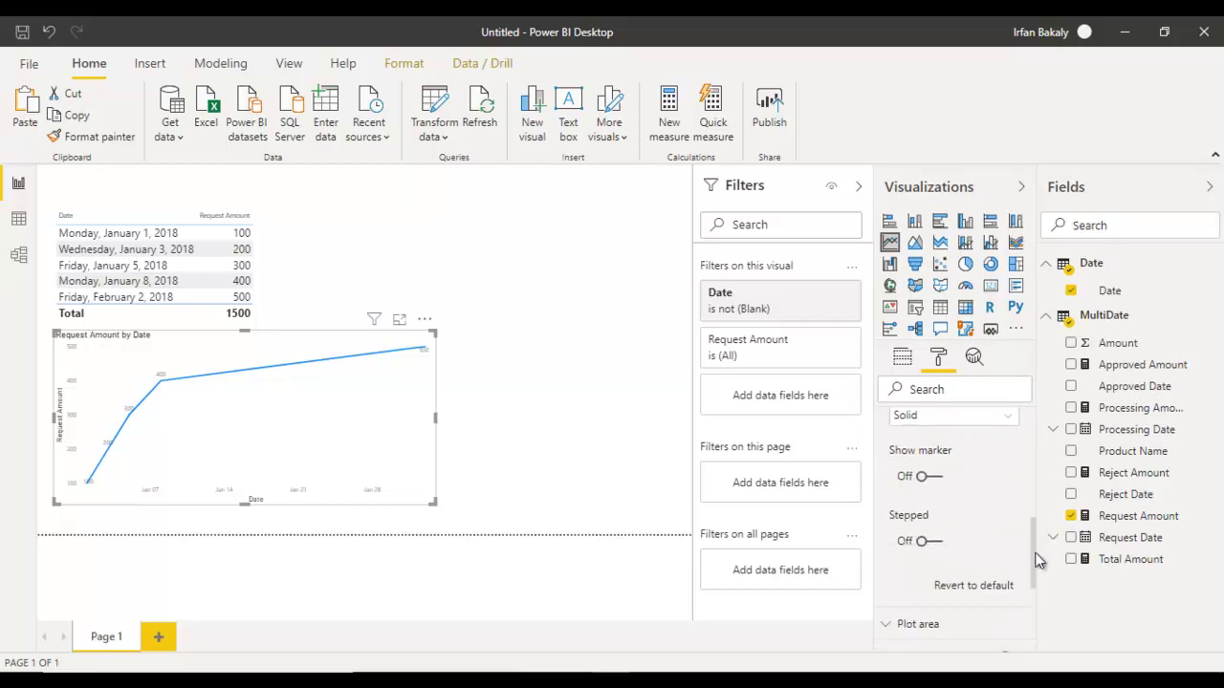
{"action": "left_click", "coordinate": [938, 482]}
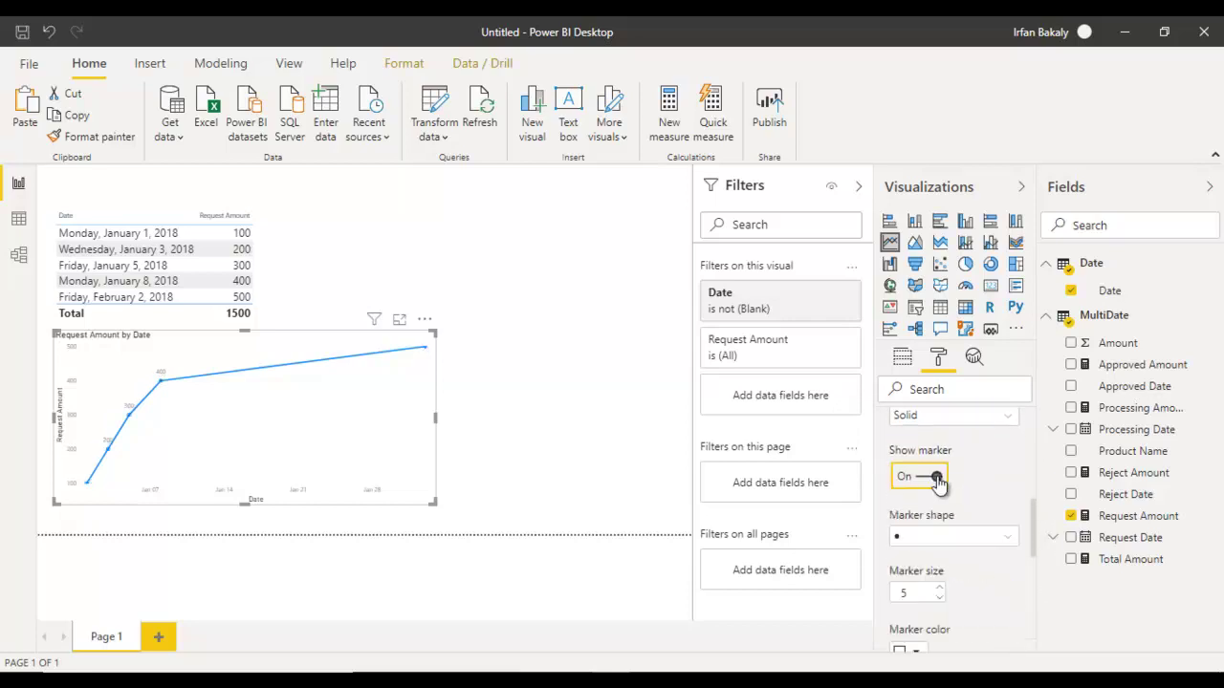
{"action": "left_click", "coordinate": [941, 590]}
{"action": "left_click", "coordinate": [941, 590]}
{"action": "left_click", "coordinate": [941, 590]}
Set the line chart's data labels to black with a text size of 11 pt
{"action": "left_click_drag", "start_coordinate": [1032, 541], "coordinate": [1030, 480]}
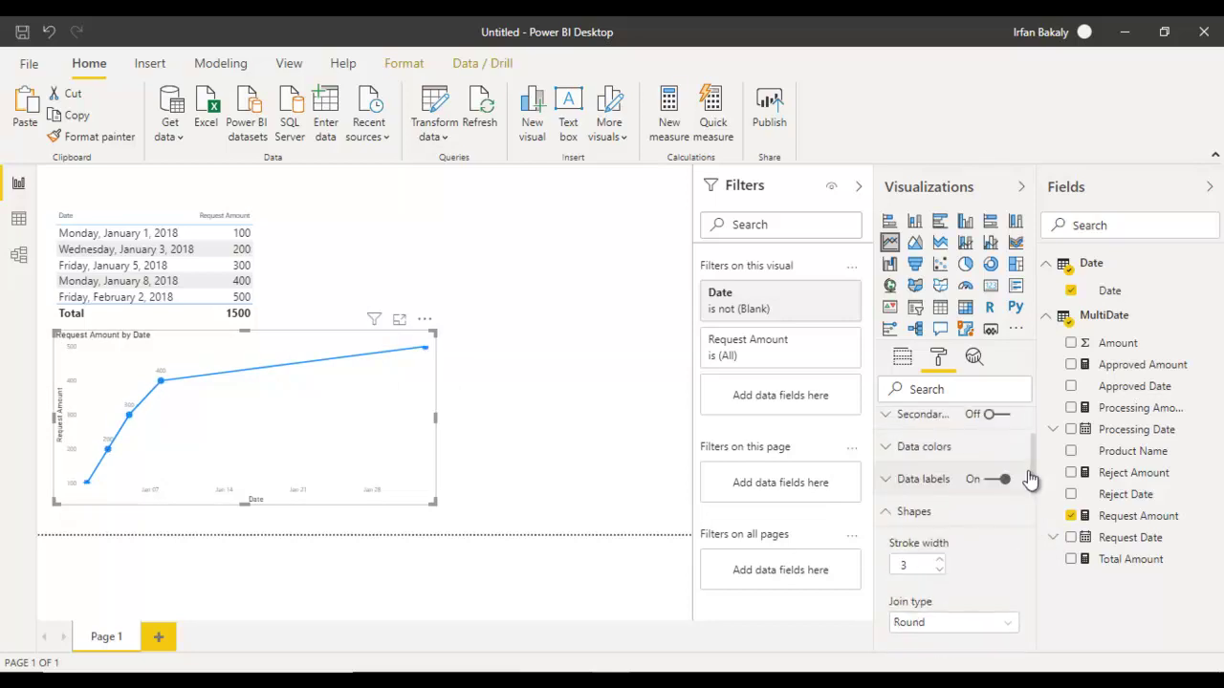
{"action": "left_click", "coordinate": [920, 489]}
{"action": "left_click", "coordinate": [915, 543]}
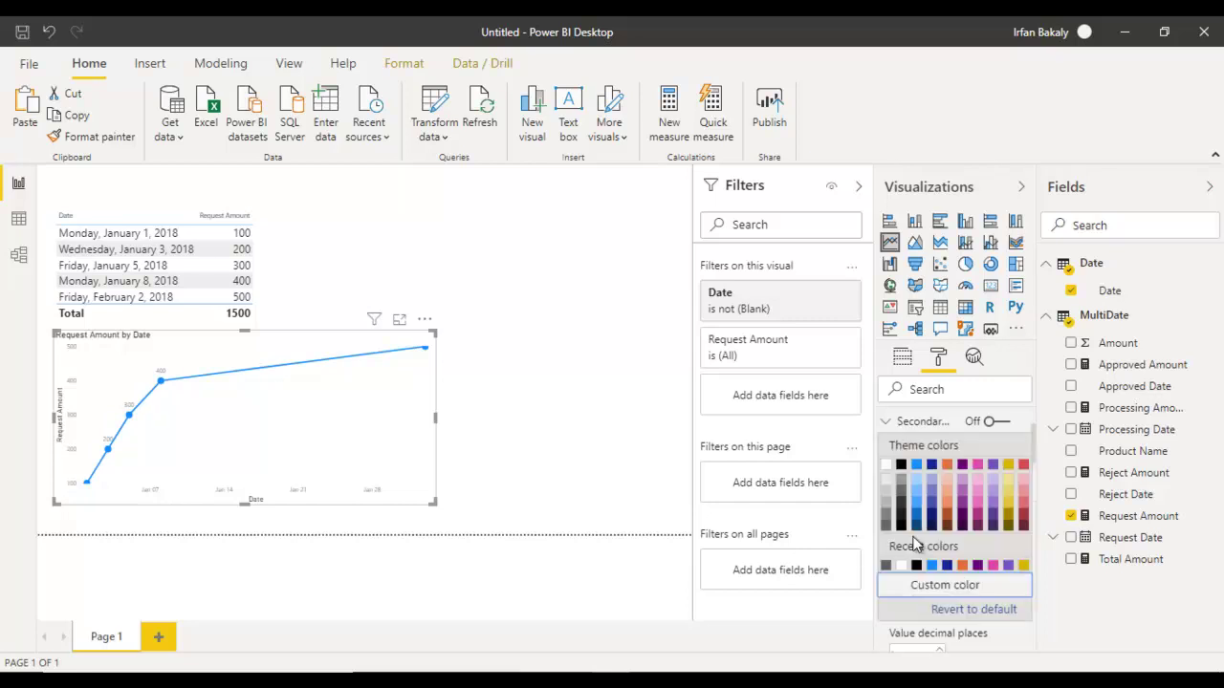
{"action": "left_click", "coordinate": [904, 470]}
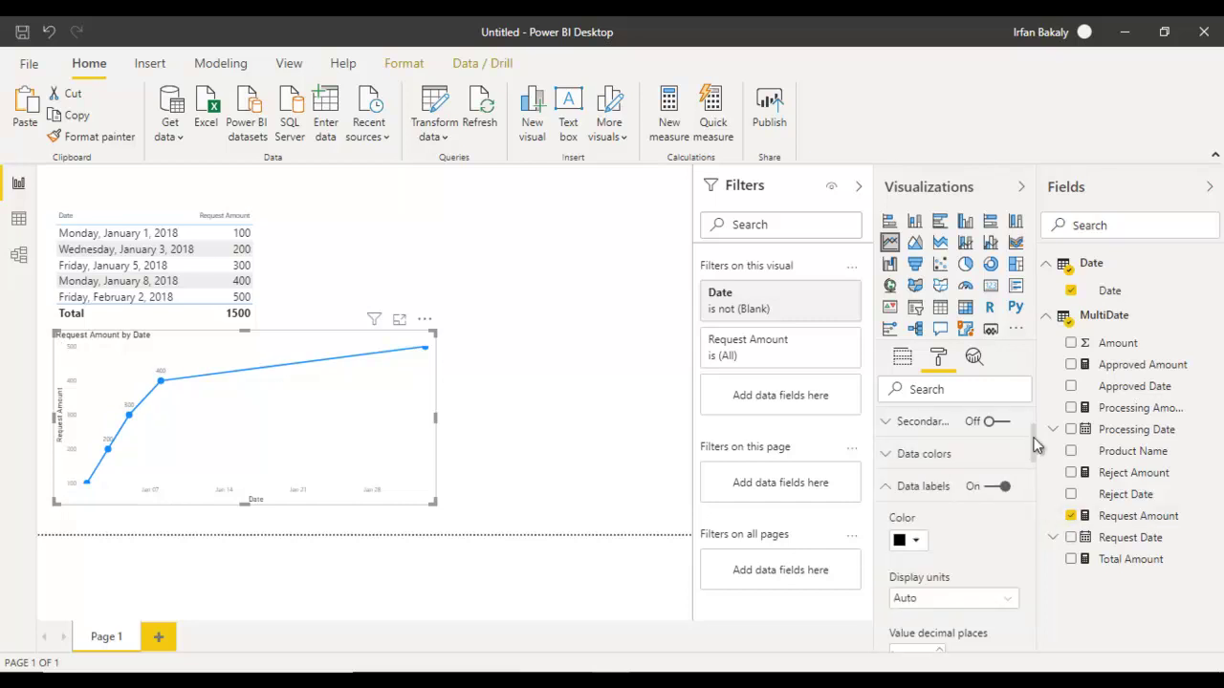
{"action": "left_click_drag", "start_coordinate": [1037, 455], "coordinate": [1041, 495]}
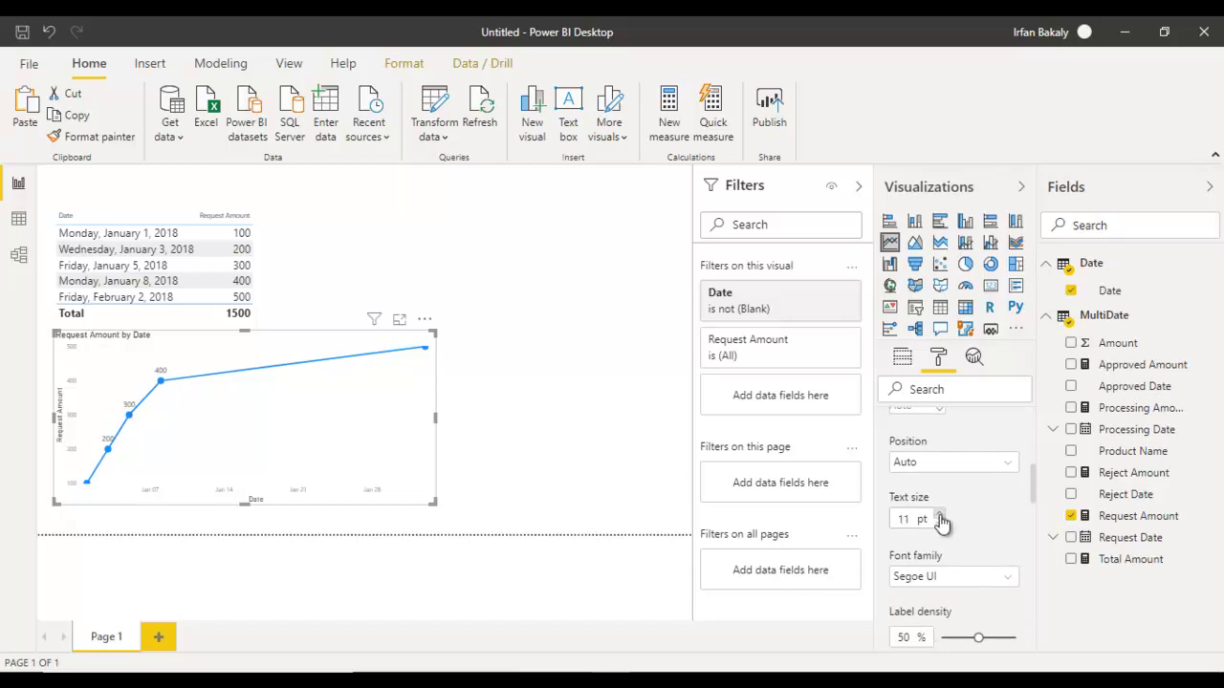
{"action": "scroll", "coordinate": [1037, 468], "scroll_direction": "up", "scroll_amount": 5}
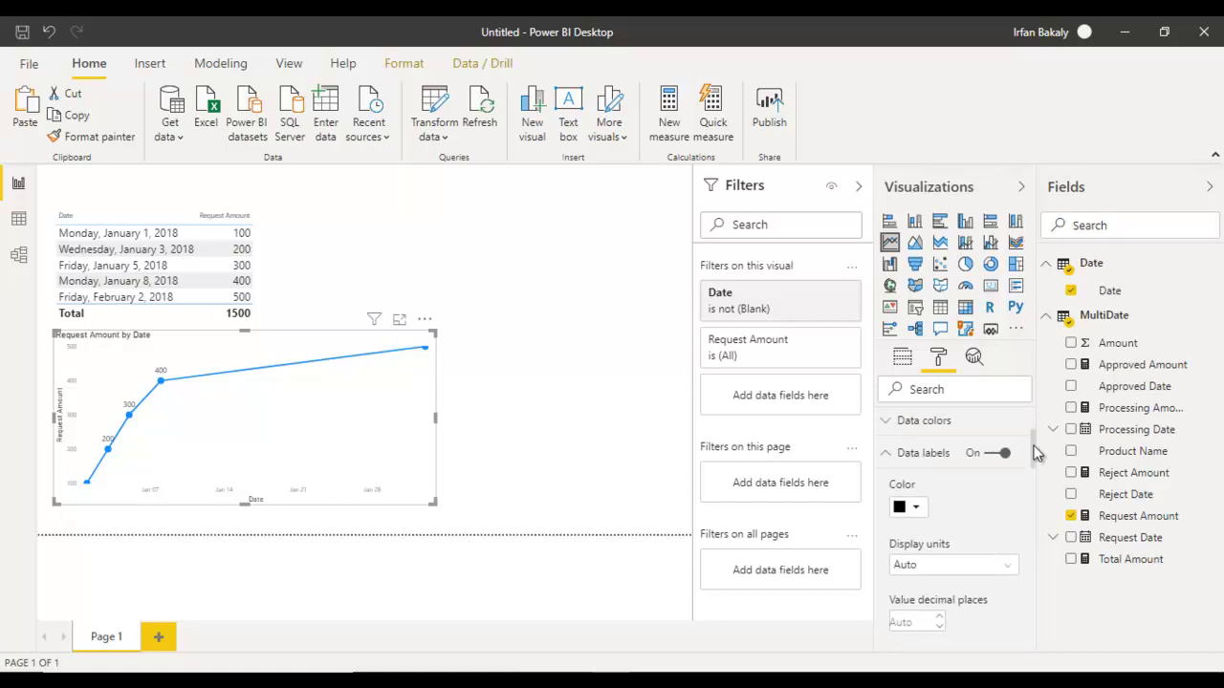
{"action": "left_click", "coordinate": [912, 503]}
Center the line chart's title and increase the title's text size
{"action": "scroll", "coordinate": [1036, 481], "scroll_direction": "down", "scroll_amount": 5}
{"action": "scroll", "coordinate": [1035, 564], "scroll_direction": "down", "scroll_amount": 5}
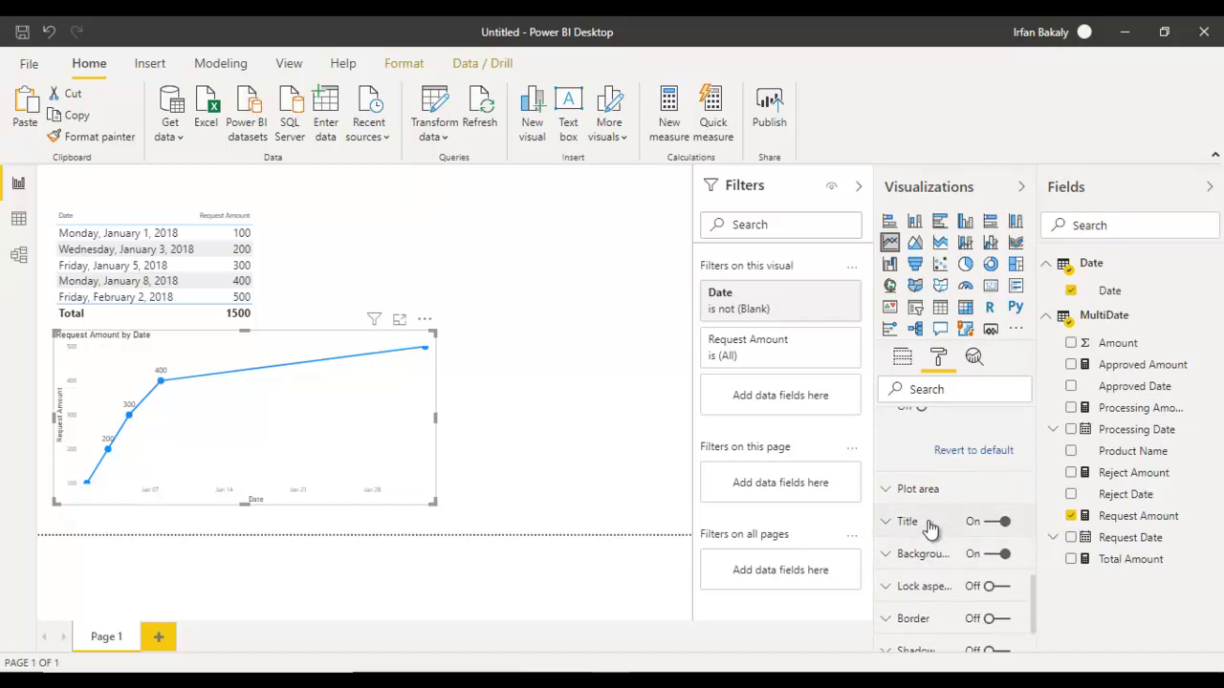
{"action": "left_click", "coordinate": [924, 524]}
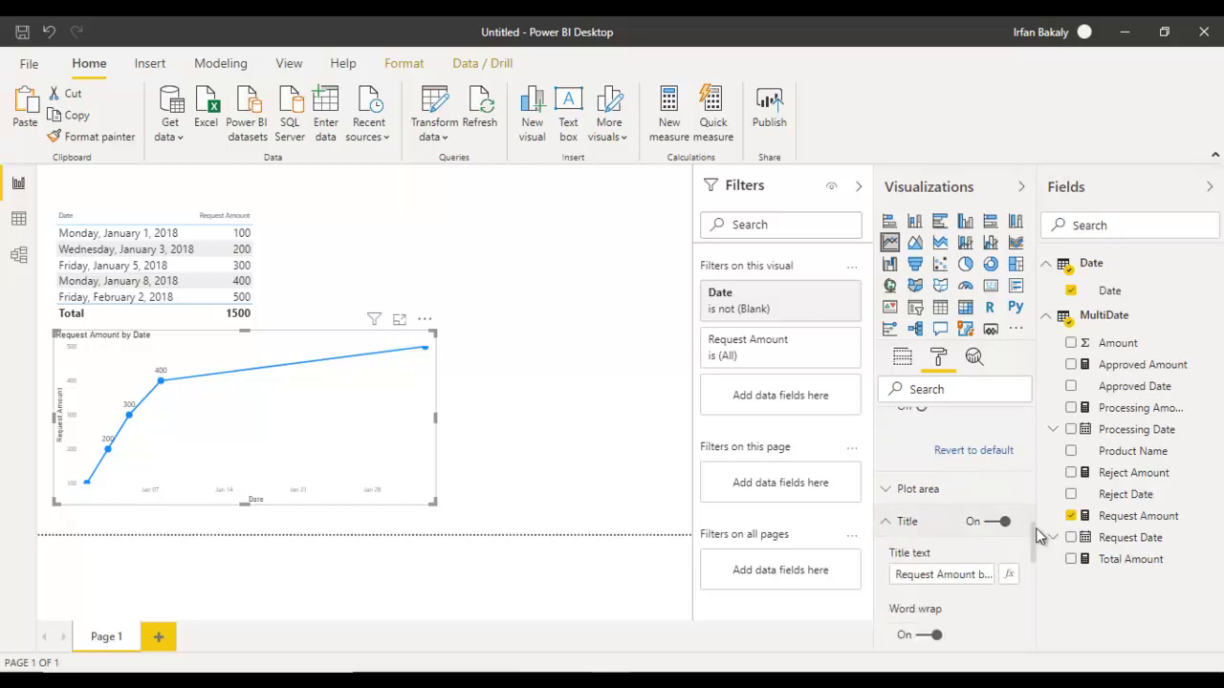
{"action": "scroll", "coordinate": [1039, 586], "scroll_direction": "down", "scroll_amount": 2}
{"action": "scroll", "coordinate": [1040, 591], "scroll_direction": "down", "scroll_amount": 2}
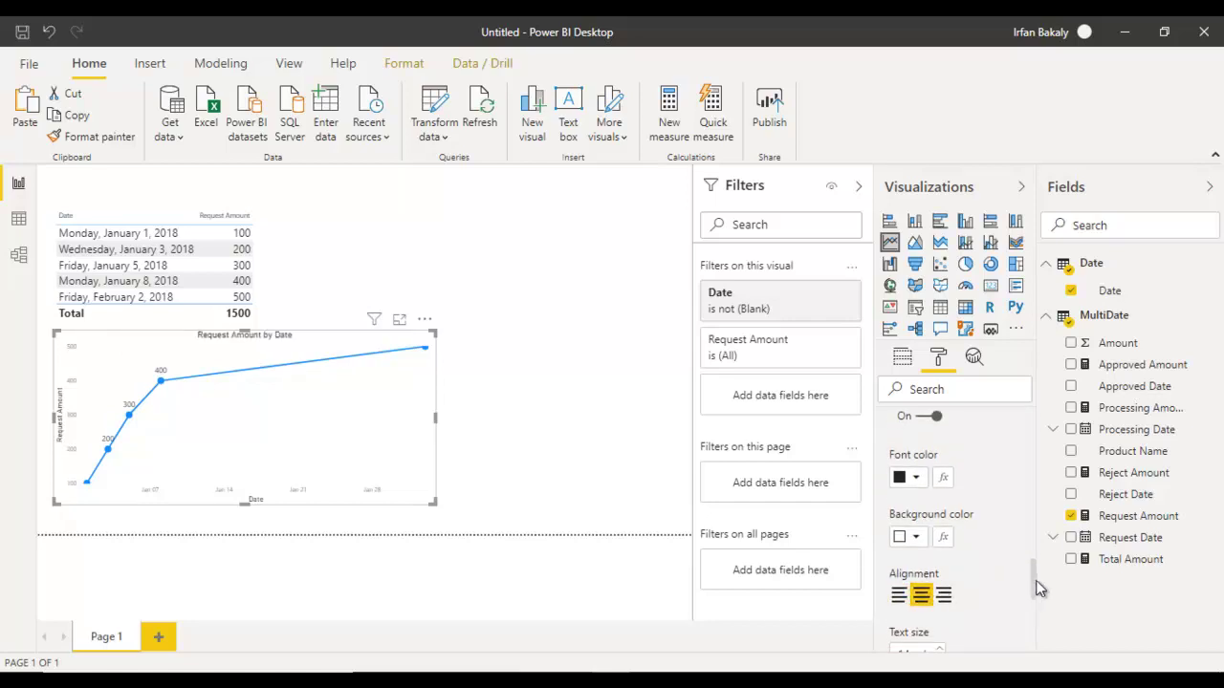
{"action": "scroll", "coordinate": [1037, 588], "scroll_direction": "down", "scroll_amount": 2}
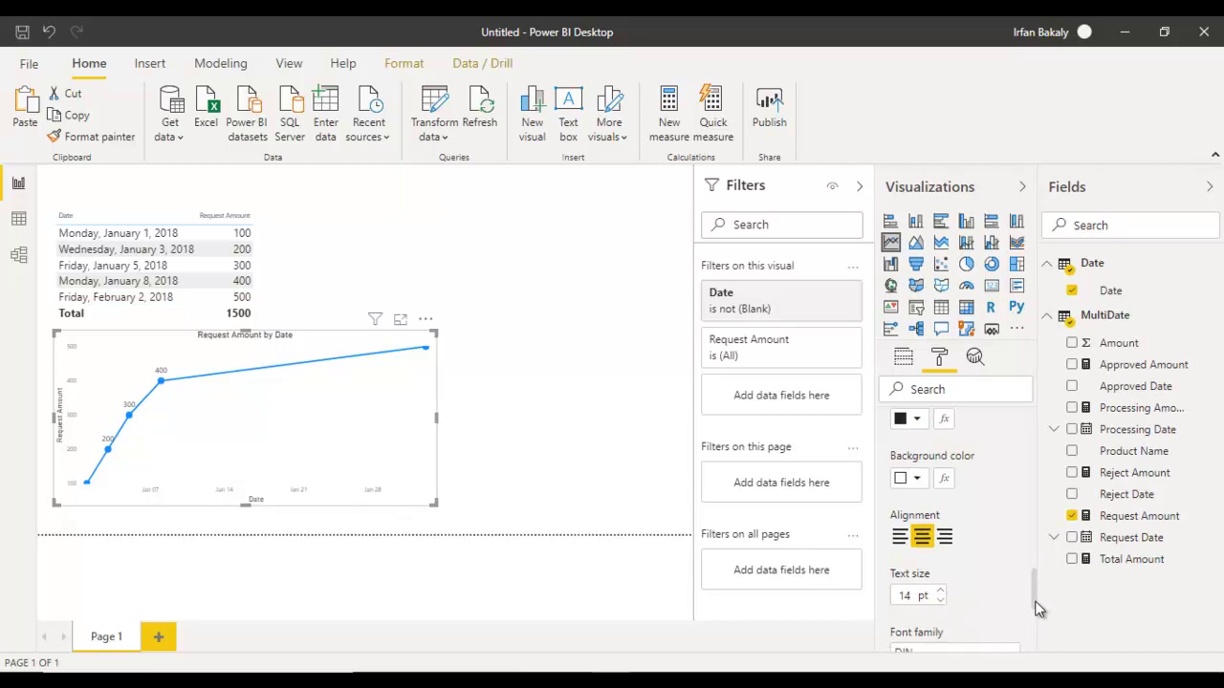
{"action": "left_click", "coordinate": [940, 533]}
{"action": "left_click", "coordinate": [940, 532]}
{"action": "left_click", "coordinate": [940, 533]}
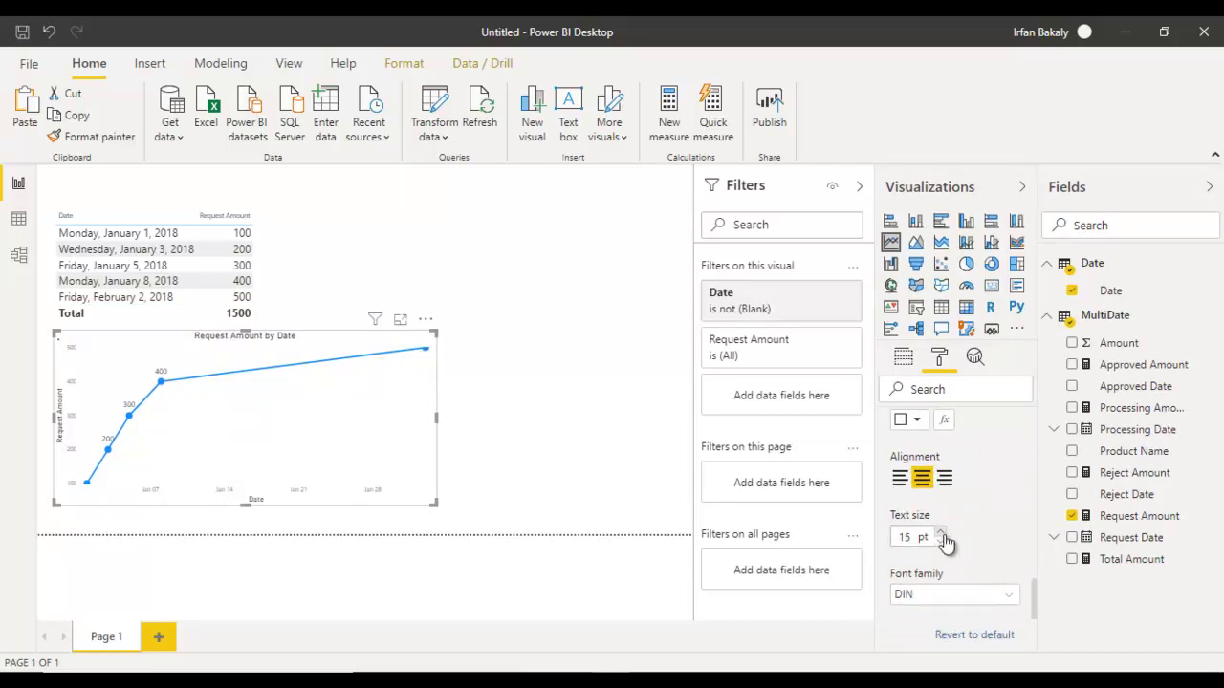
{"action": "left_click", "coordinate": [509, 503]}
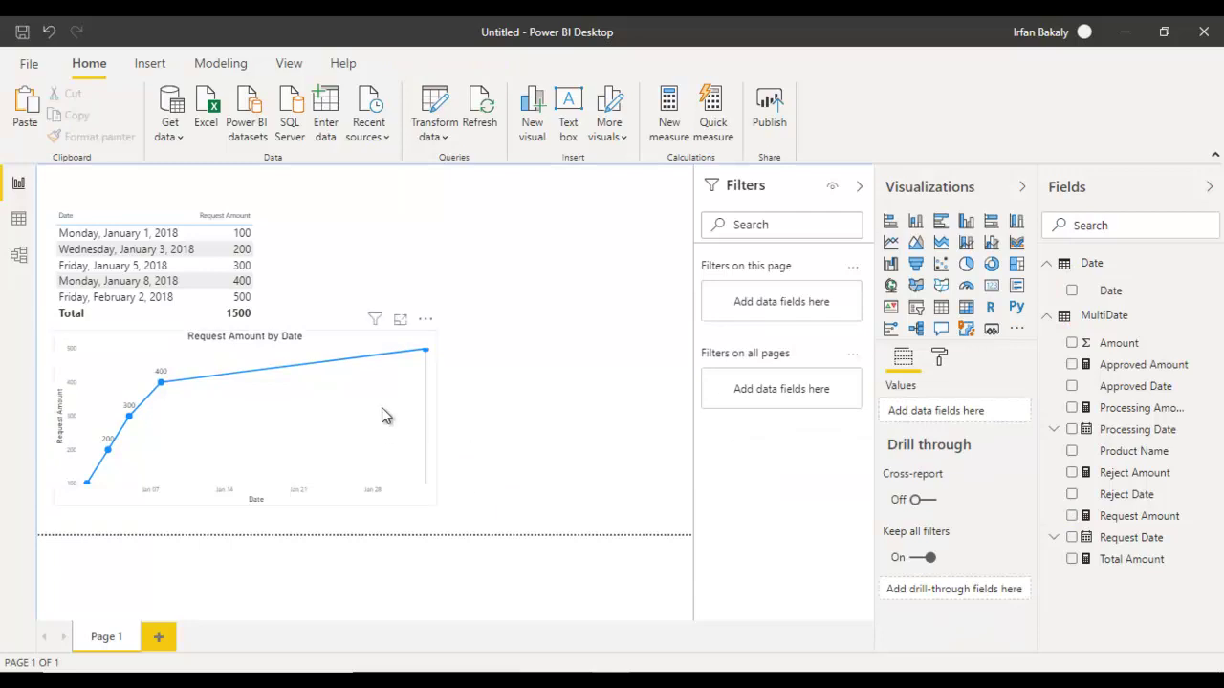
Turn on the border and shadow for the Request Amount line chart
{"action": "left_click", "coordinate": [939, 356]}
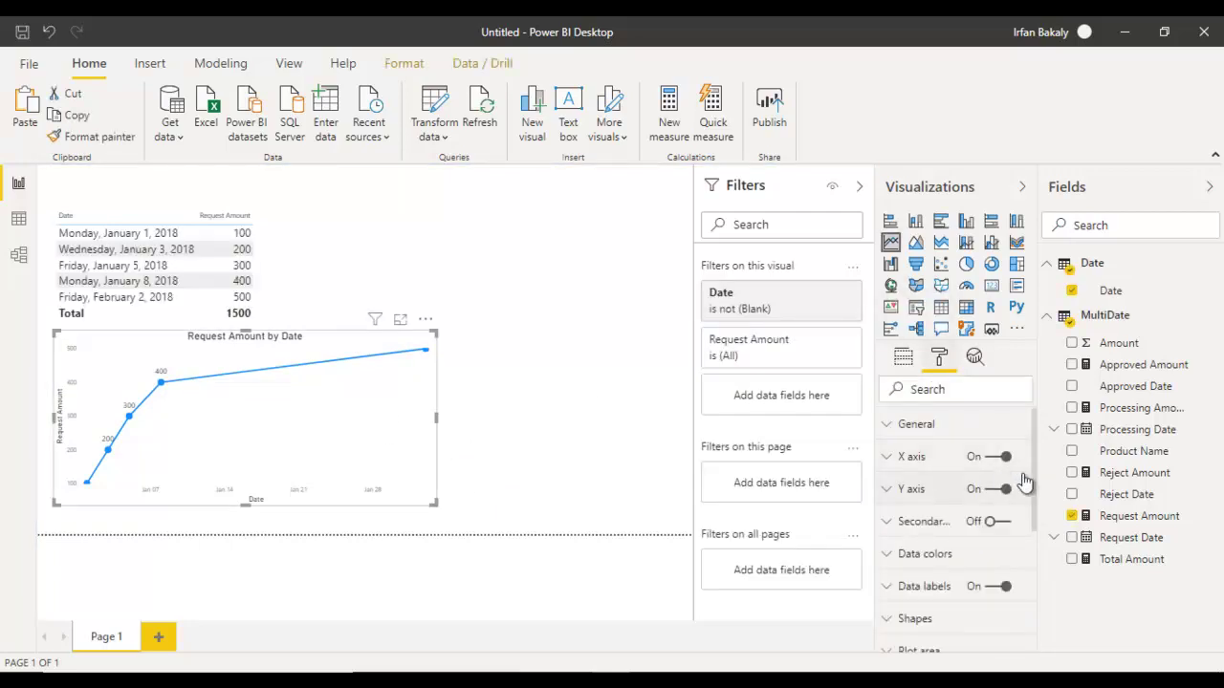
{"action": "scroll", "coordinate": [1040, 494], "scroll_direction": "down", "scroll_amount": 5}
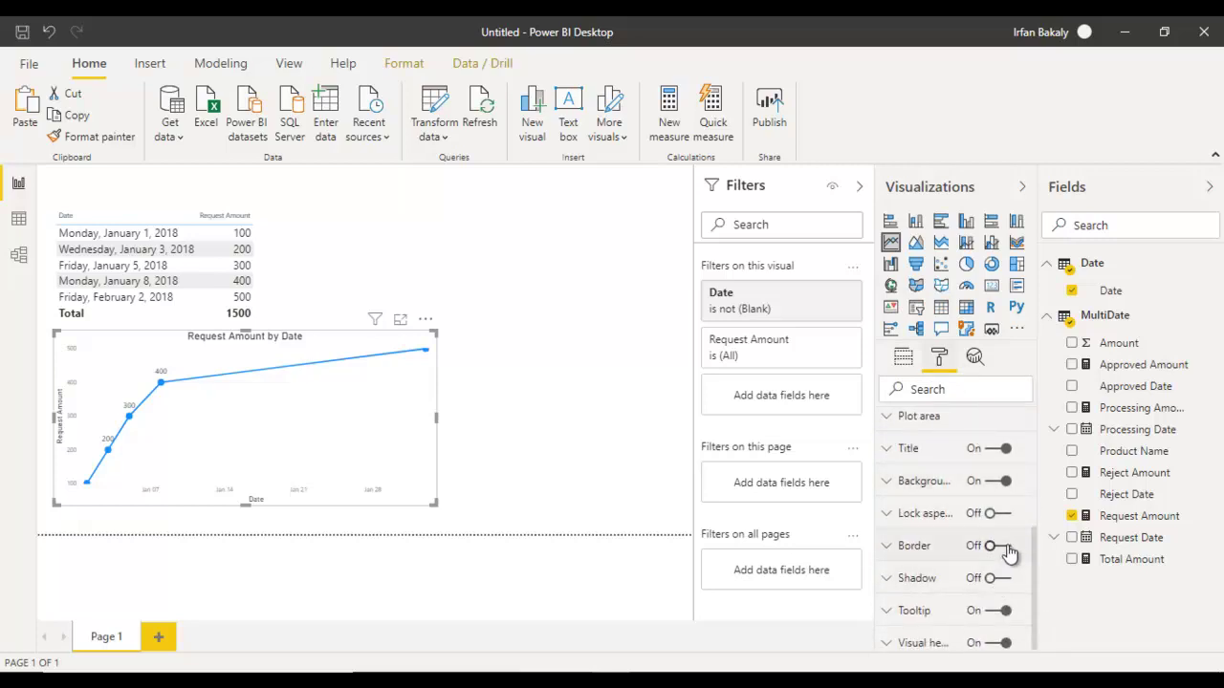
{"action": "left_click", "coordinate": [1002, 546]}
{"action": "left_click", "coordinate": [1004, 576]}
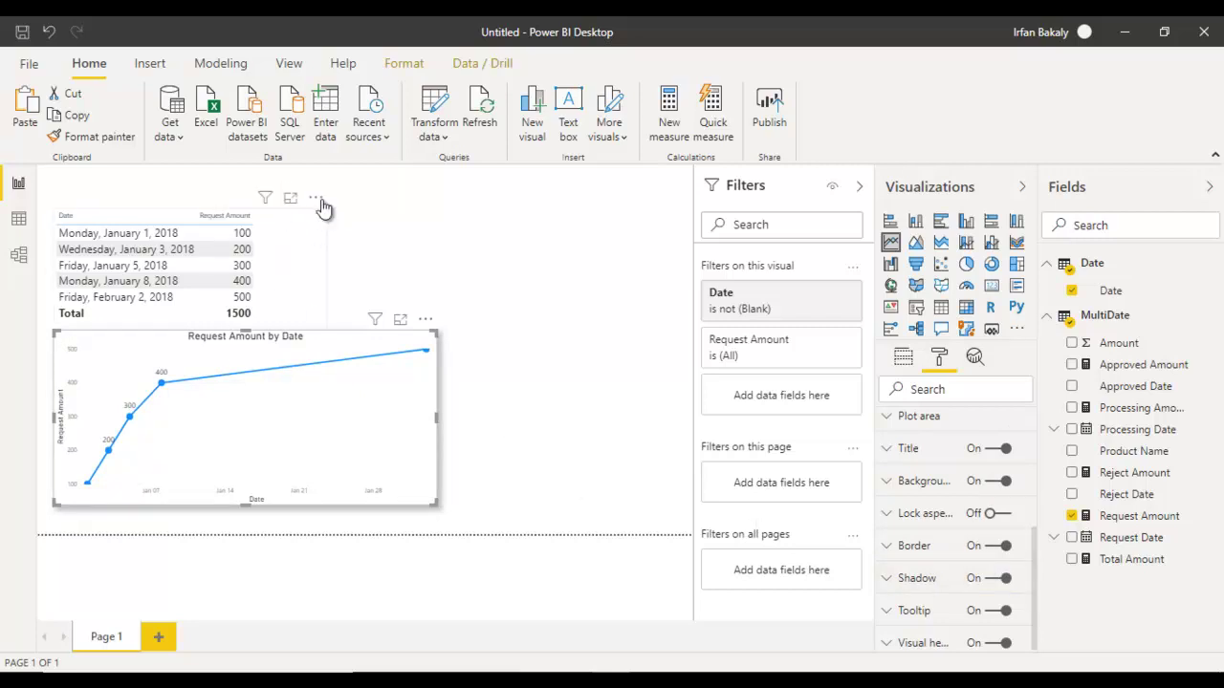
Turn on the border and shadow for the Request Amount table, and move it up to leave a gap above the chart
{"action": "left_click", "coordinate": [322, 200]}
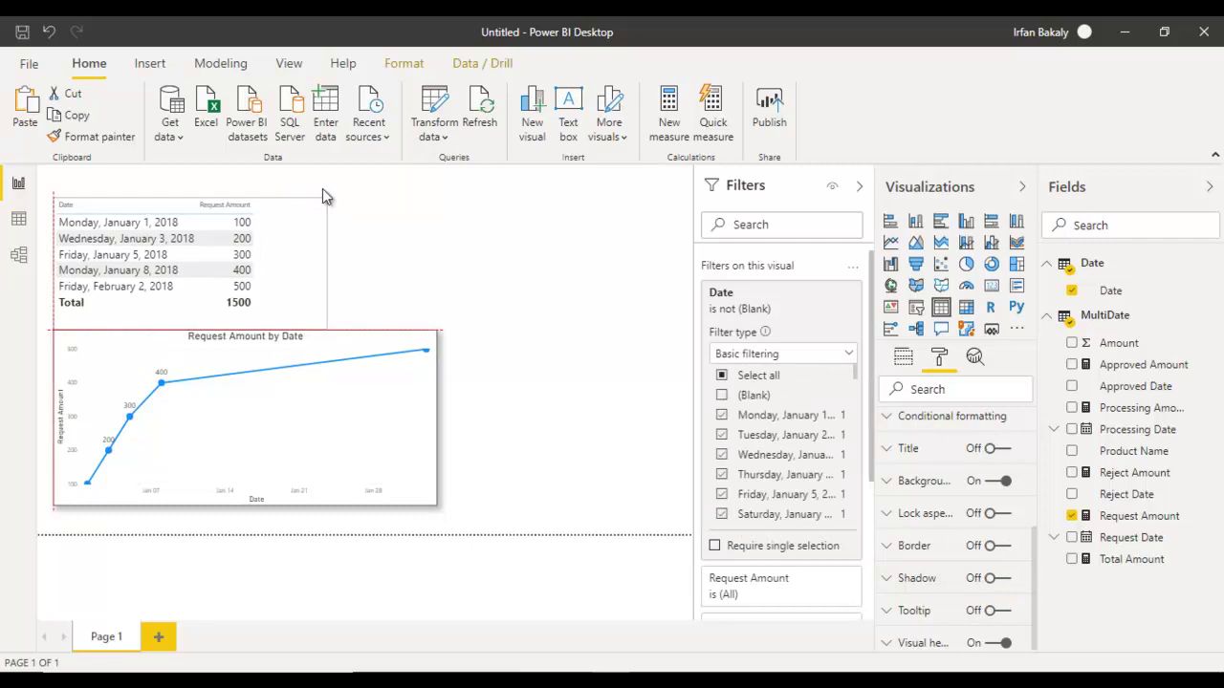
{"action": "left_click", "coordinate": [998, 547]}
{"action": "left_click", "coordinate": [999, 578]}
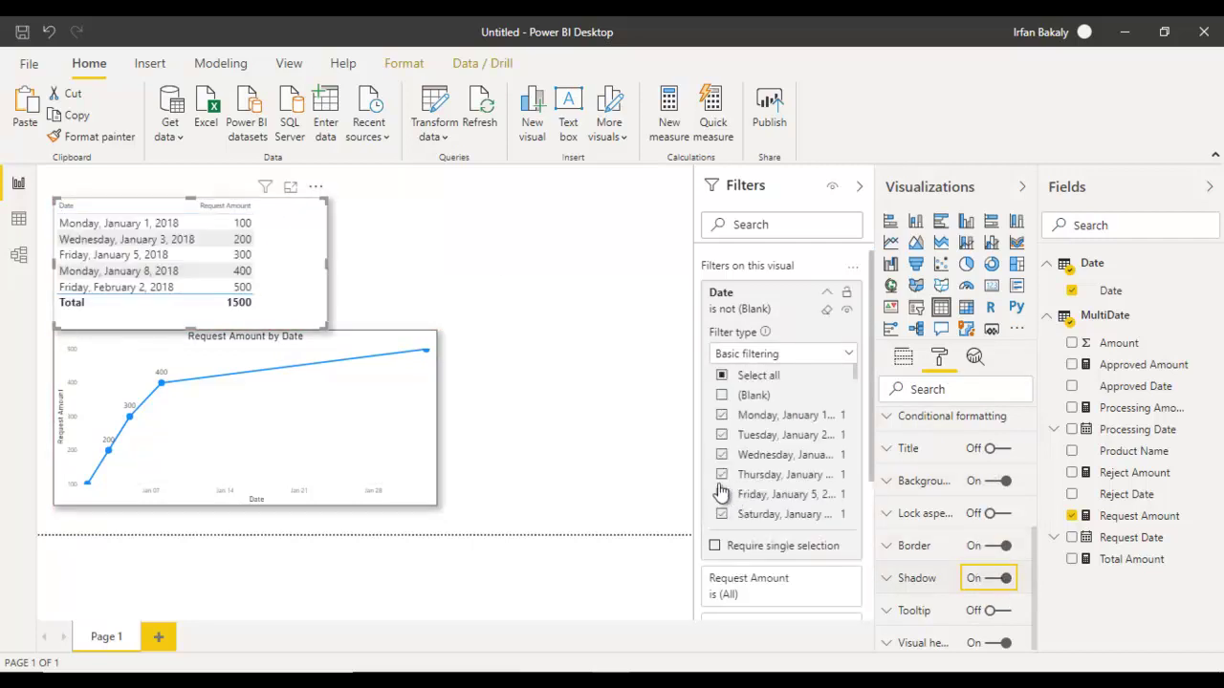
{"action": "left_click_drag", "start_coordinate": [318, 192], "coordinate": [320, 171]}
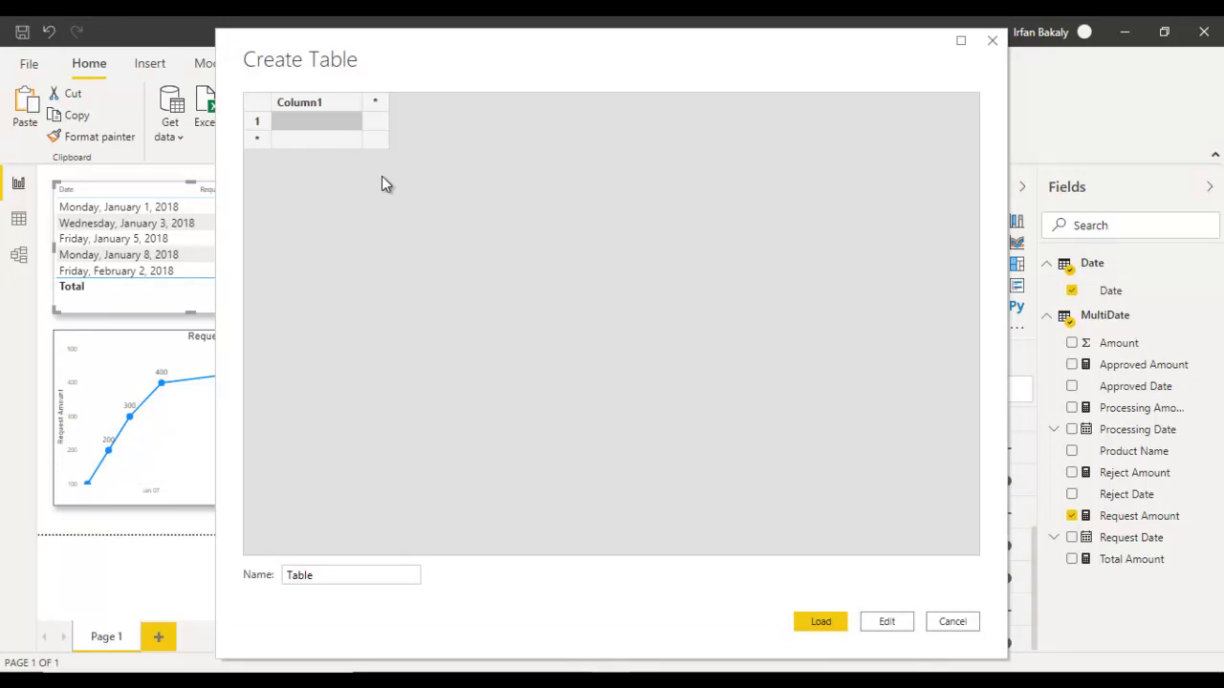
Create a manually entered table named Selection with two columns, Selection Metric and Index
{"action": "double_click", "coordinate": [306, 578]}
{"action": "type", "text": "Selection"}
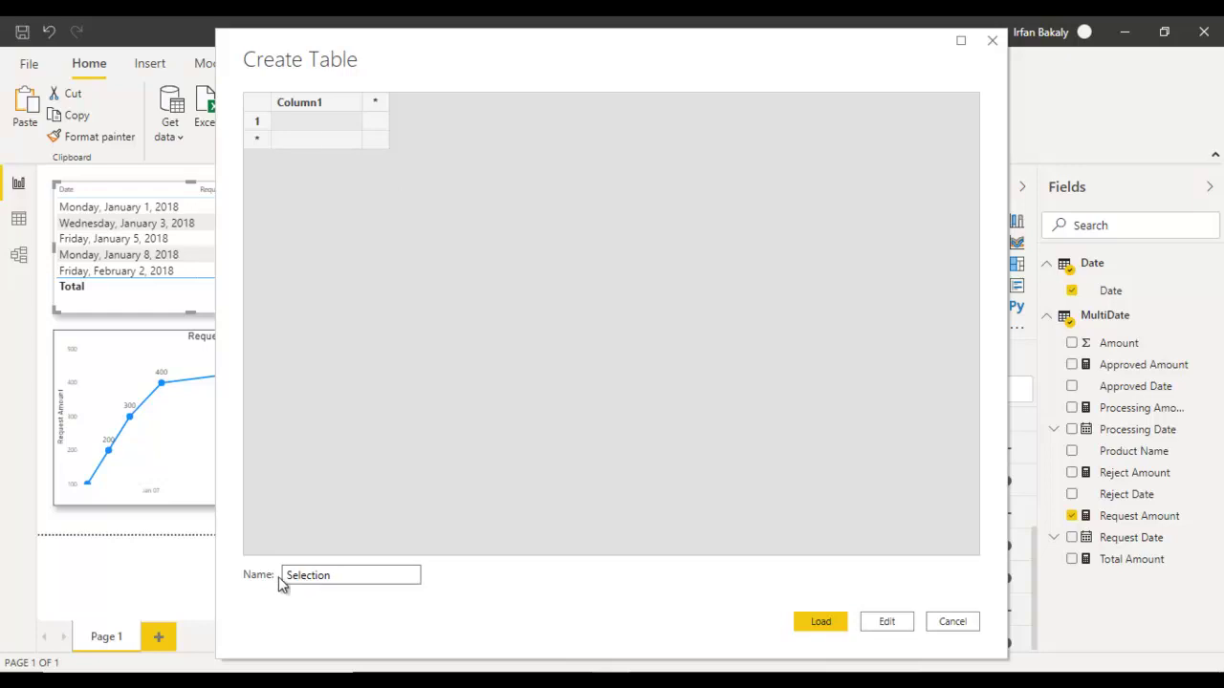
{"action": "double_click", "coordinate": [313, 104]}
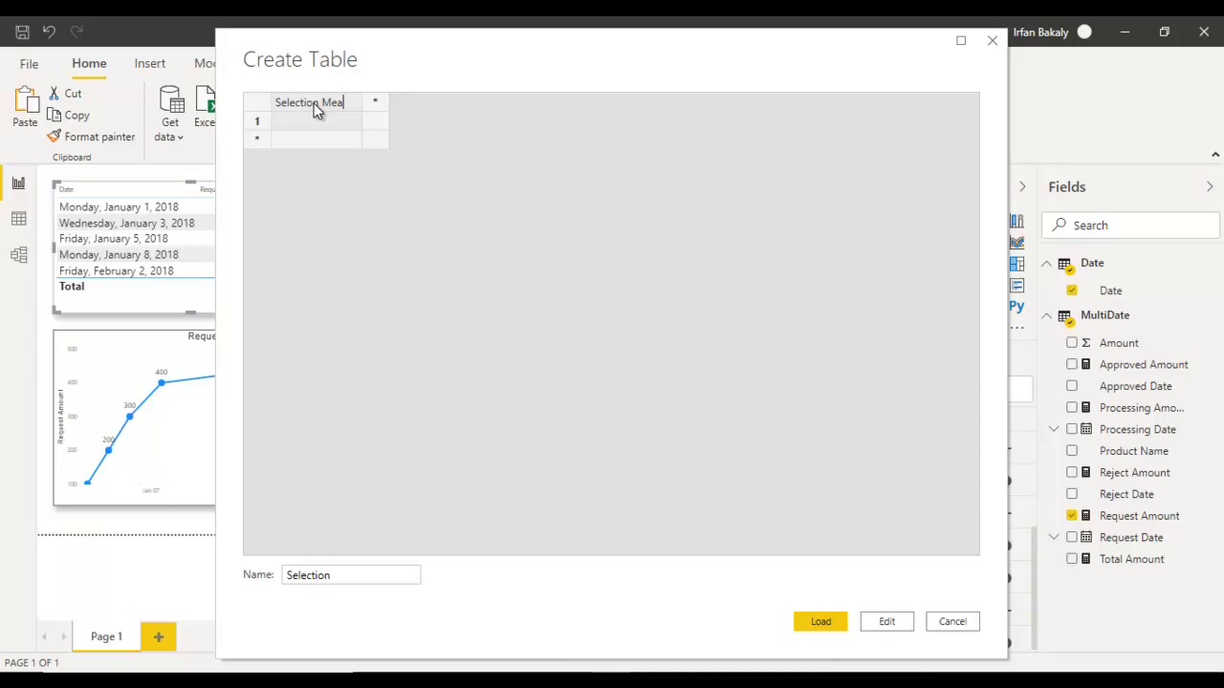
{"action": "type", "text": "Selection Method"}
{"action": "key", "text": "Tab"}
{"action": "type", "text": "Ind"}
{"action": "left_click", "coordinate": [314, 104]}
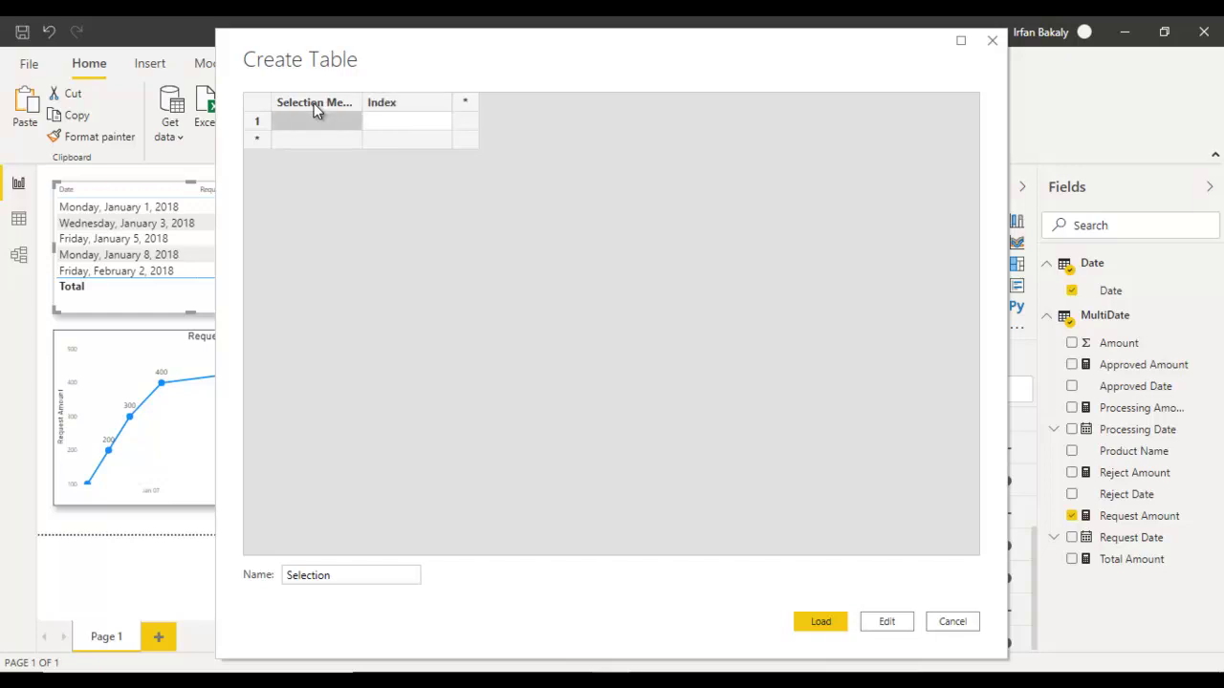
Fill the first two rows of the Selection table with Request Amount, index 1, and Processing Amount, index 2
{"action": "type", "text": "Request Amount"}
{"action": "key", "text": "Tab"}
{"action": "type", "text": "1"}
{"action": "key", "text": "Return"}
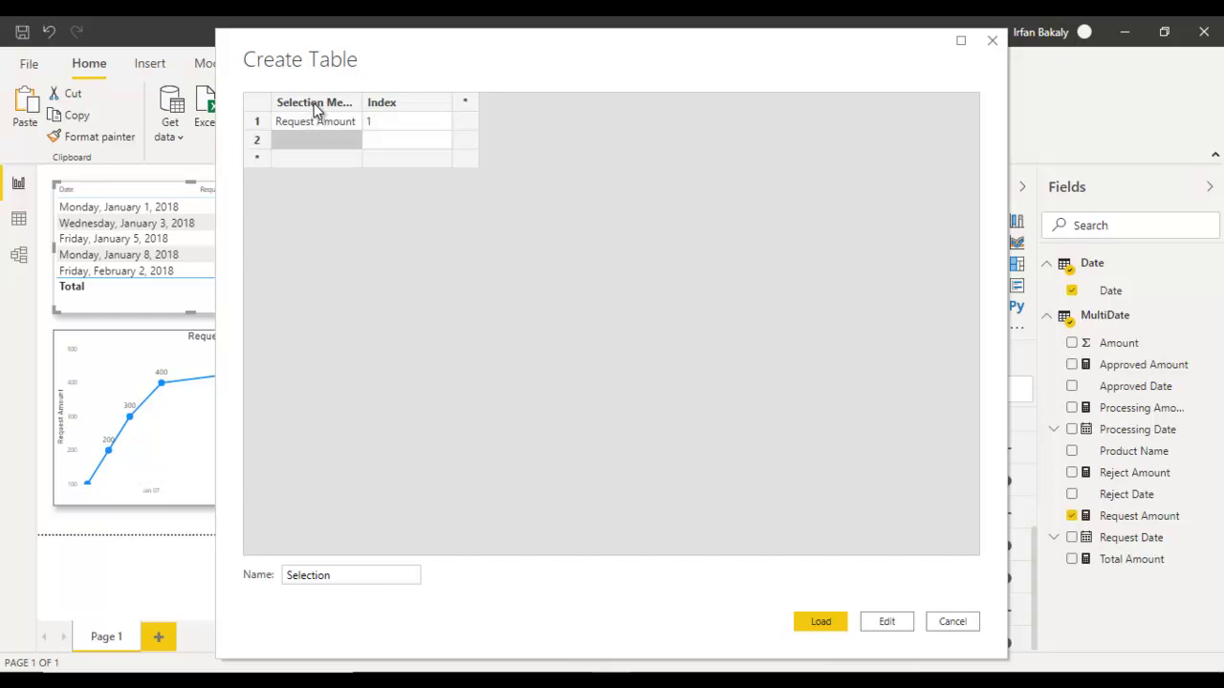
{"action": "type", "text": "Proces"}
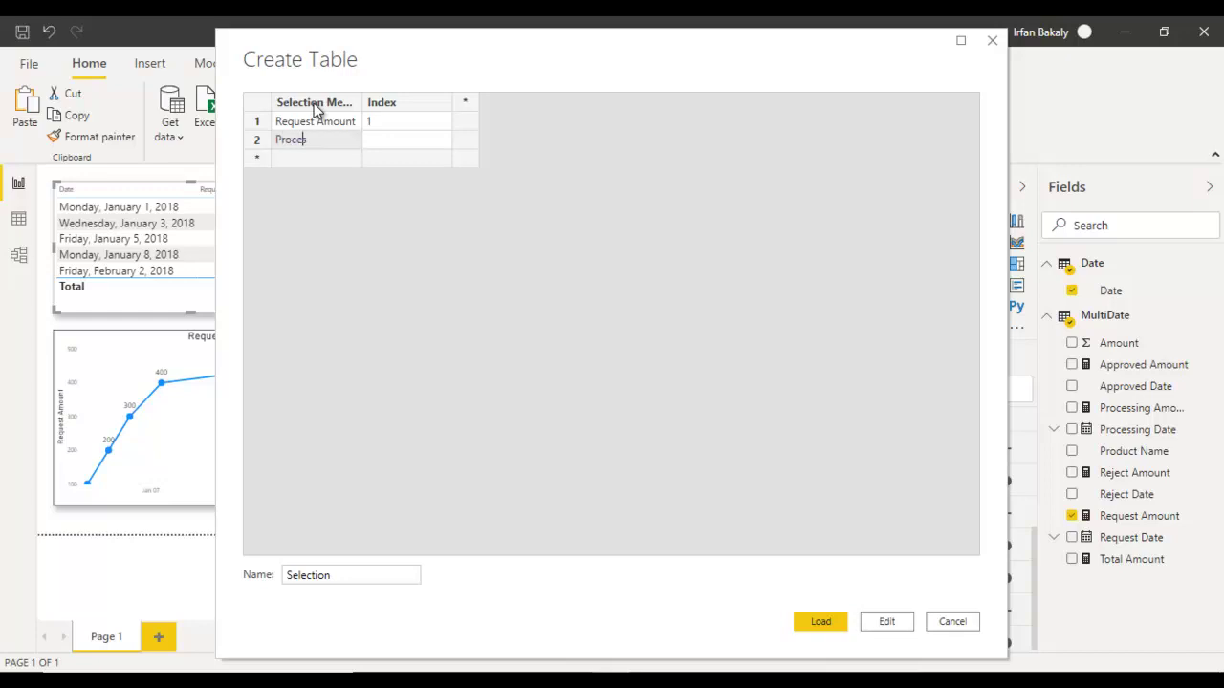
{"action": "type", "text": "sing Amount"}
{"action": "key", "text": "Tab"}
{"action": "type", "text": "2"}
{"action": "key", "text": "Return"}
Add Approved Amount with index 3 and Reject Amount with index 4 as rows three and four
{"action": "key", "text": "Return"}
{"action": "key", "text": "Left"}
{"action": "key", "text": "Up"}
{"action": "type", "text": "A"}
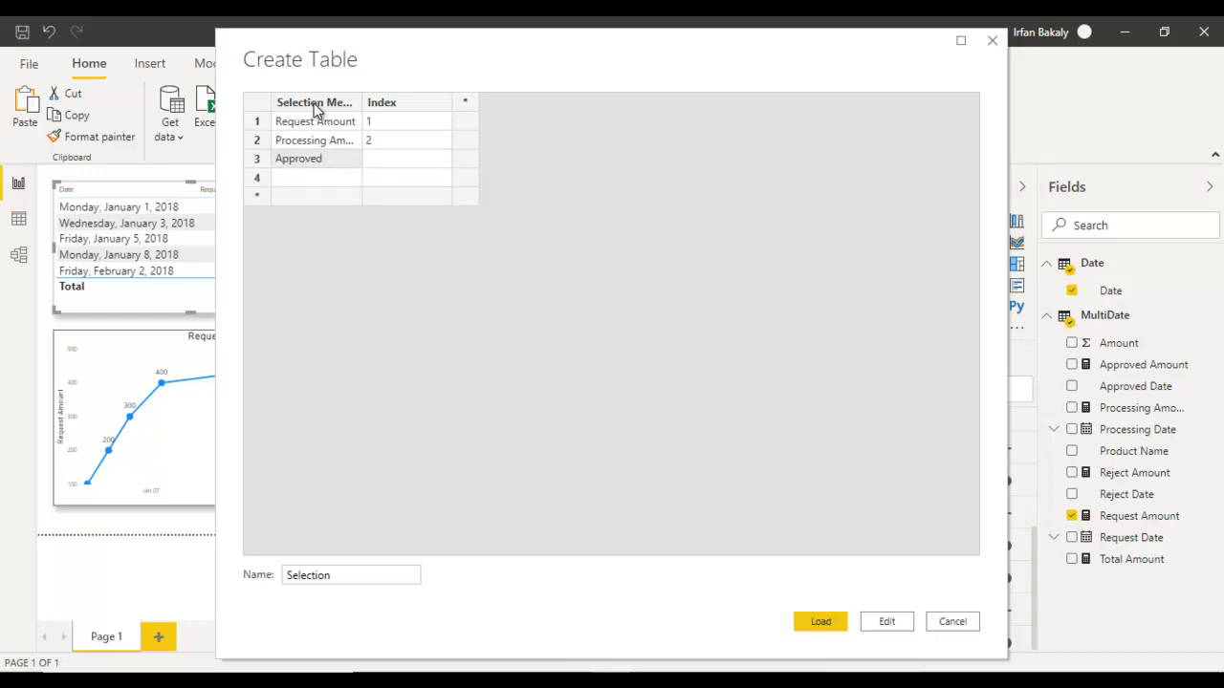
{"action": "type", "text": "pproved Amount"}
{"action": "key", "text": "Tab"}
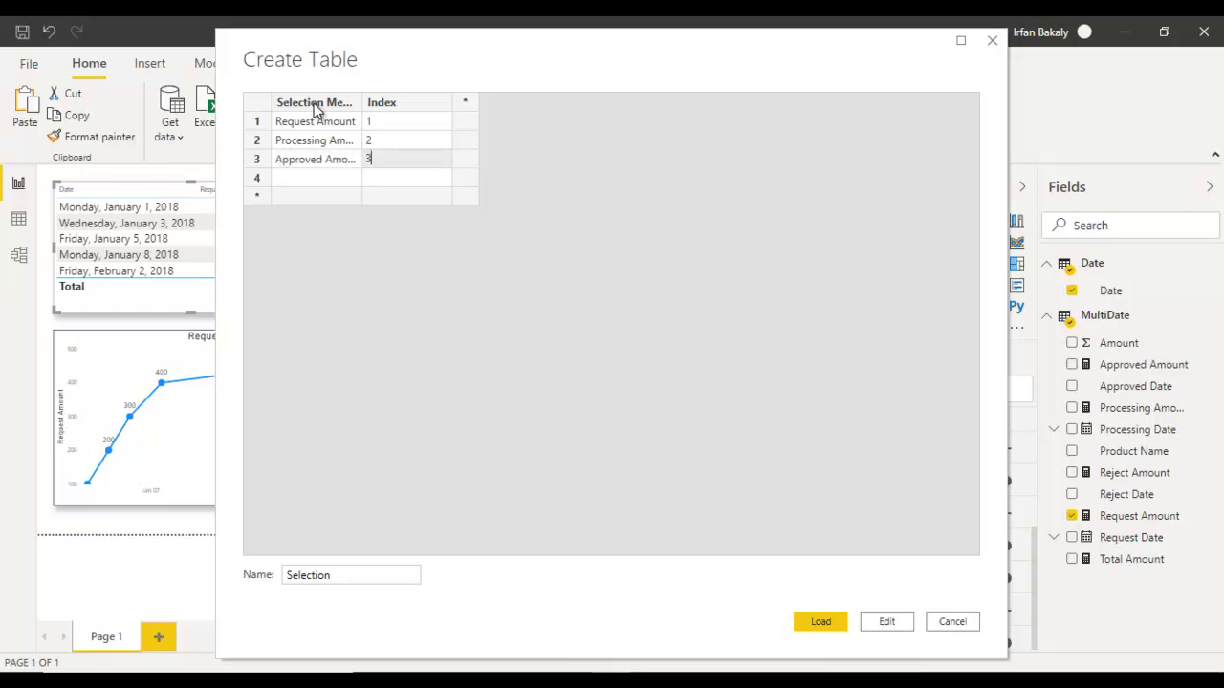
{"action": "key", "text": "Return"}
{"action": "type", "text": "Reject Amount"}
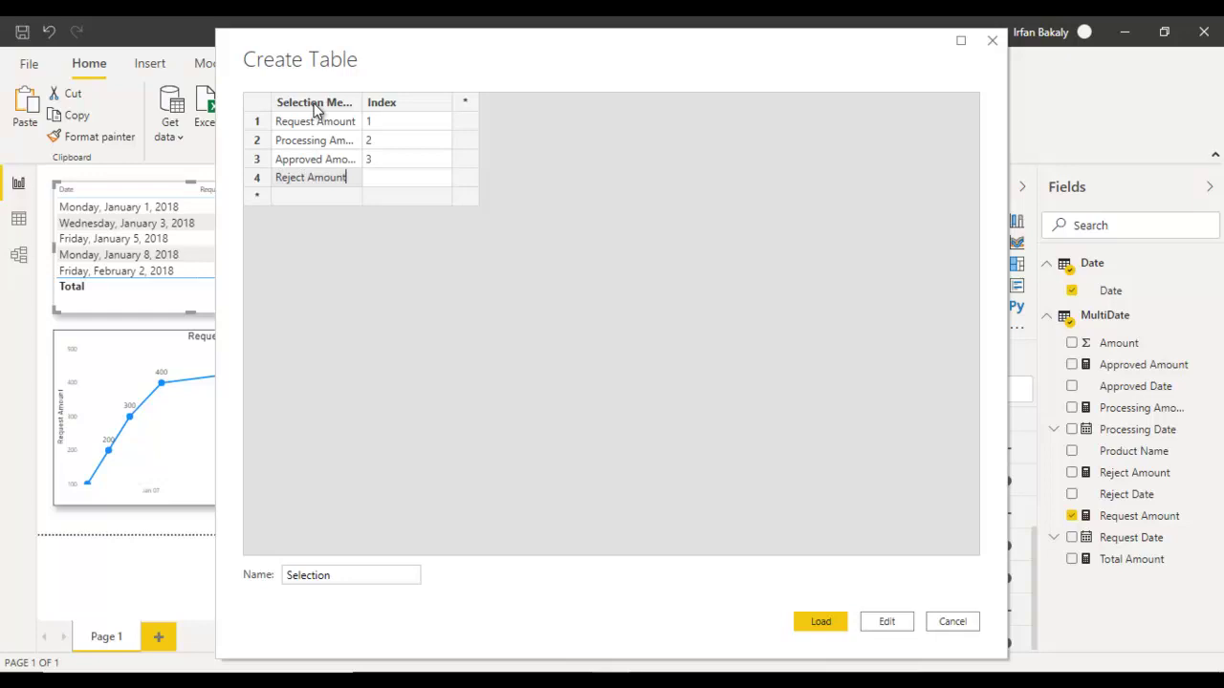
{"action": "key", "text": "Tab"}
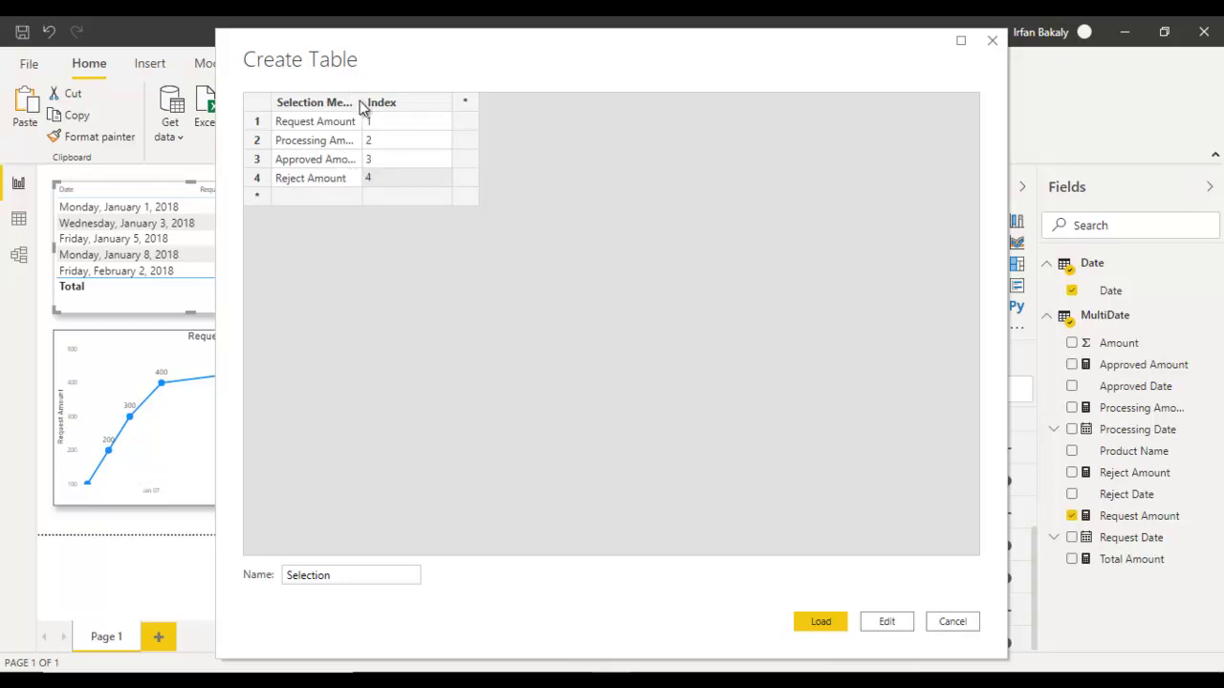
Widen the Selection Metric column to show its full text, and load the Selection table into the model
{"action": "left_click_drag", "start_coordinate": [362, 102], "coordinate": [460, 102]}
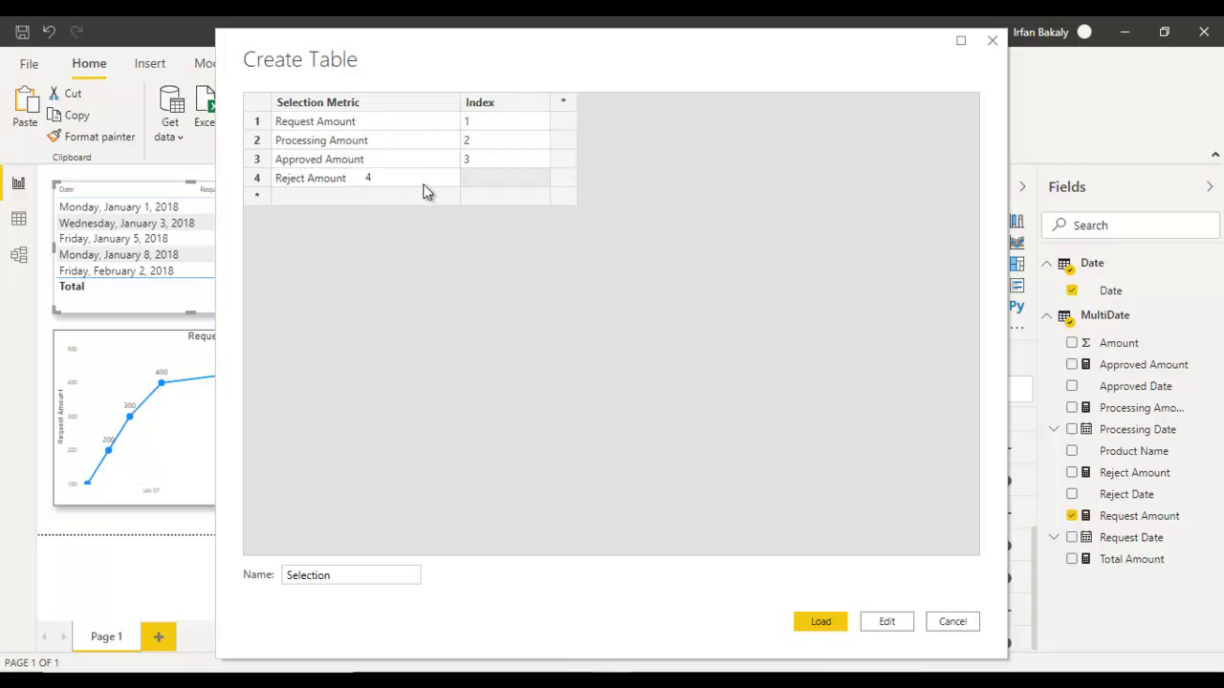
{"action": "left_click", "coordinate": [489, 179]}
{"action": "left_click", "coordinate": [819, 622]}
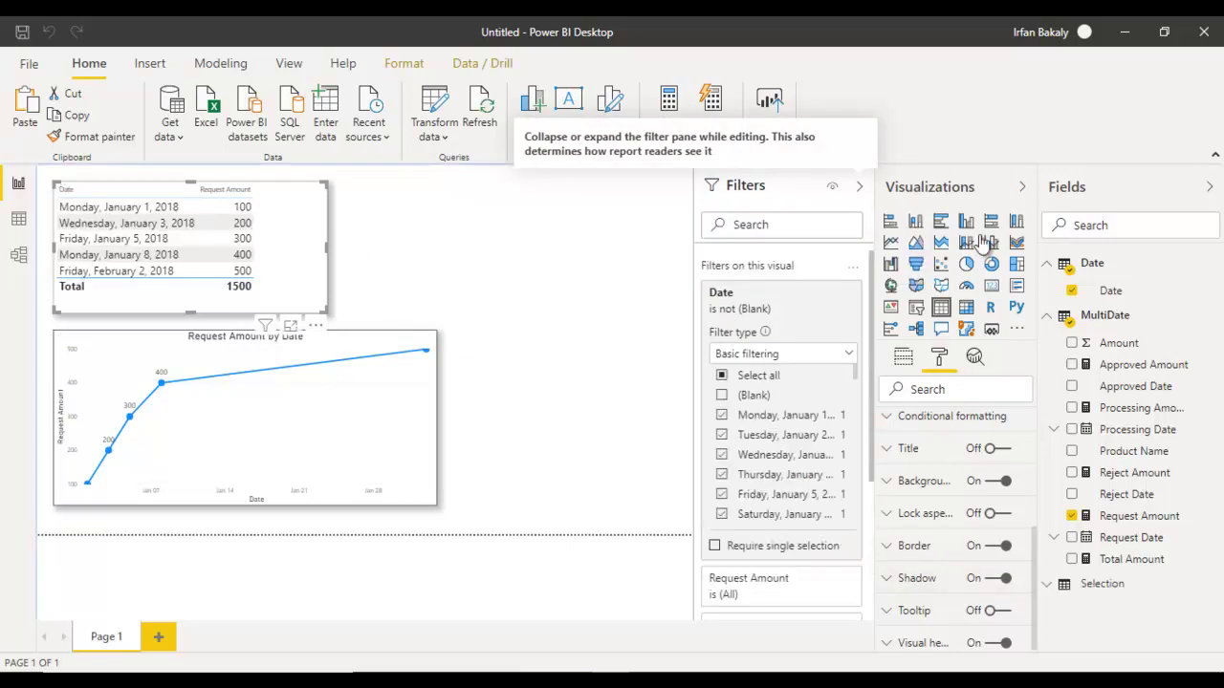
Place the Selection Metric field from the Selection table on the canvas as a new visual beside the Date table visual
{"action": "left_click", "coordinate": [1052, 584]}
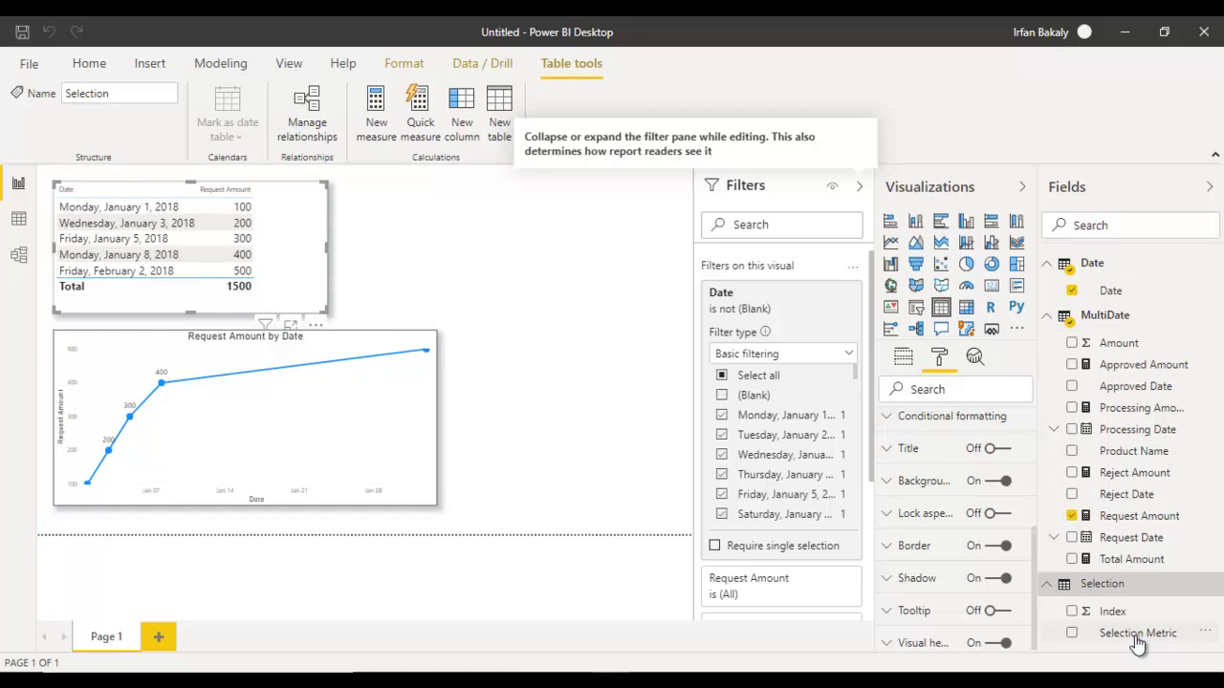
{"action": "left_click_drag", "start_coordinate": [1138, 644], "coordinate": [582, 233]}
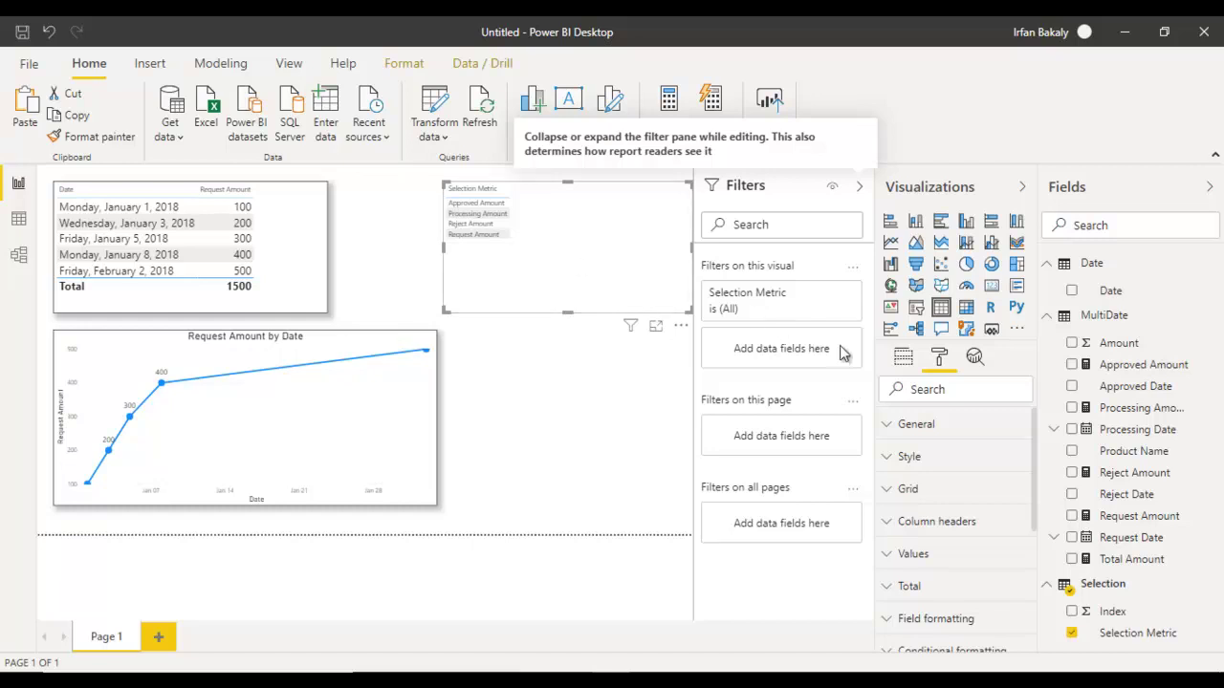
Increase the text size of the Selection Metric table visual's values to 15 pt
{"action": "left_click", "coordinate": [968, 571]}
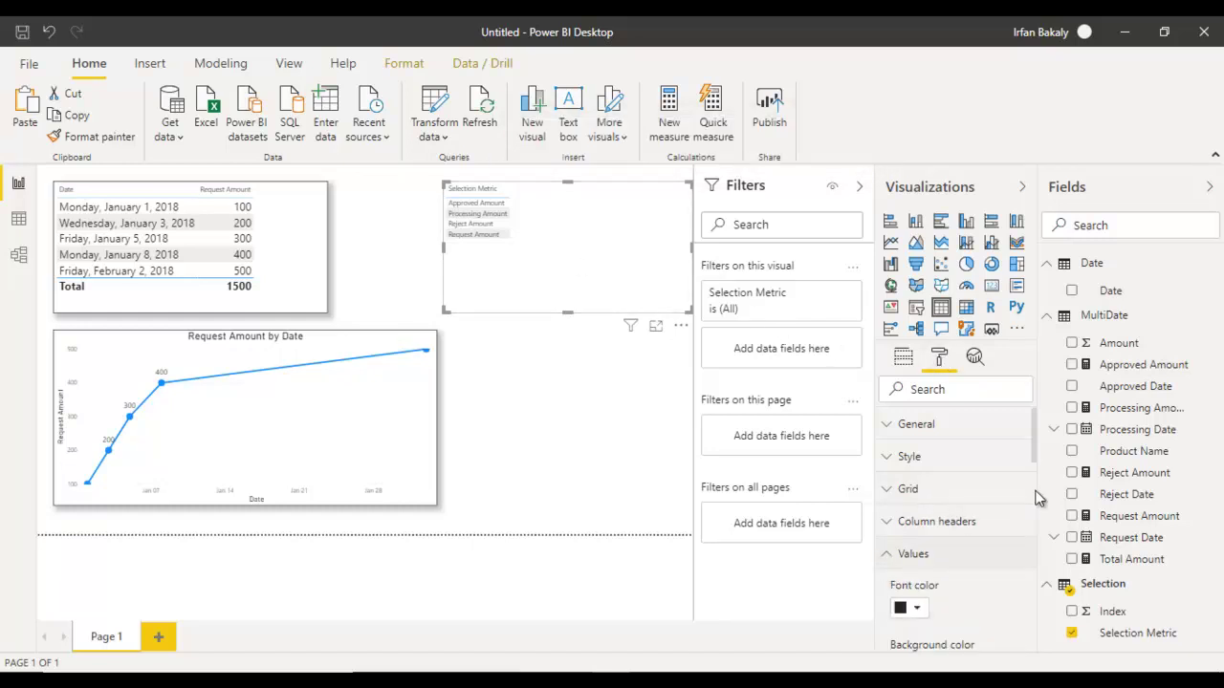
{"action": "scroll", "coordinate": [1038, 485], "scroll_direction": "down", "scroll_amount": 1}
{"action": "left_click_drag", "start_coordinate": [1037, 485], "coordinate": [1040, 586]}
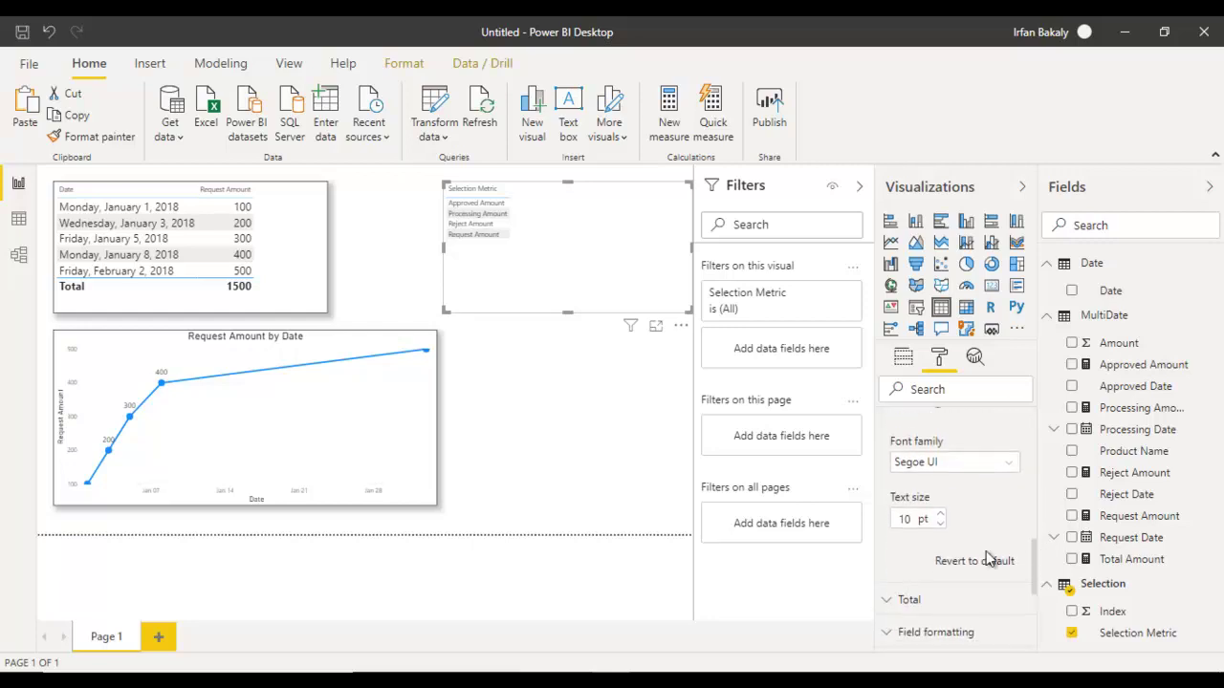
{"action": "left_click", "coordinate": [940, 515]}
{"action": "left_click", "coordinate": [940, 515]}
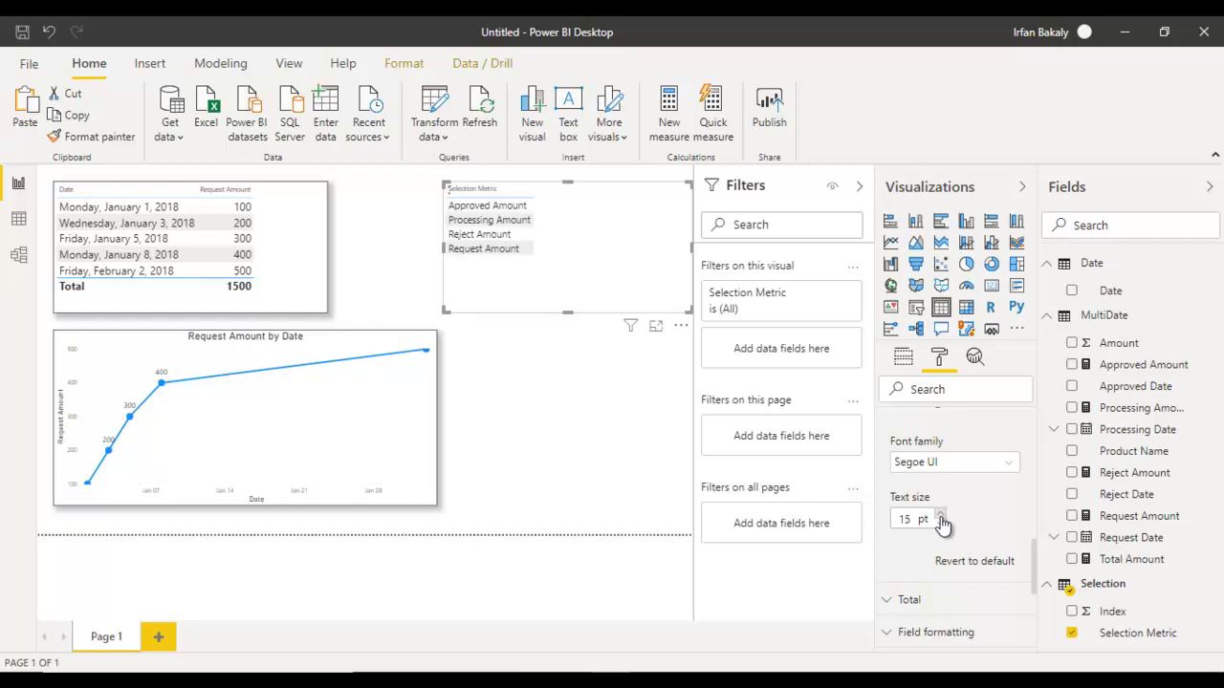
{"action": "left_click", "coordinate": [941, 524]}
Convert the Selection Metric visual to a slicer and set its items' text size to 16 pt
{"action": "left_click", "coordinate": [916, 309]}
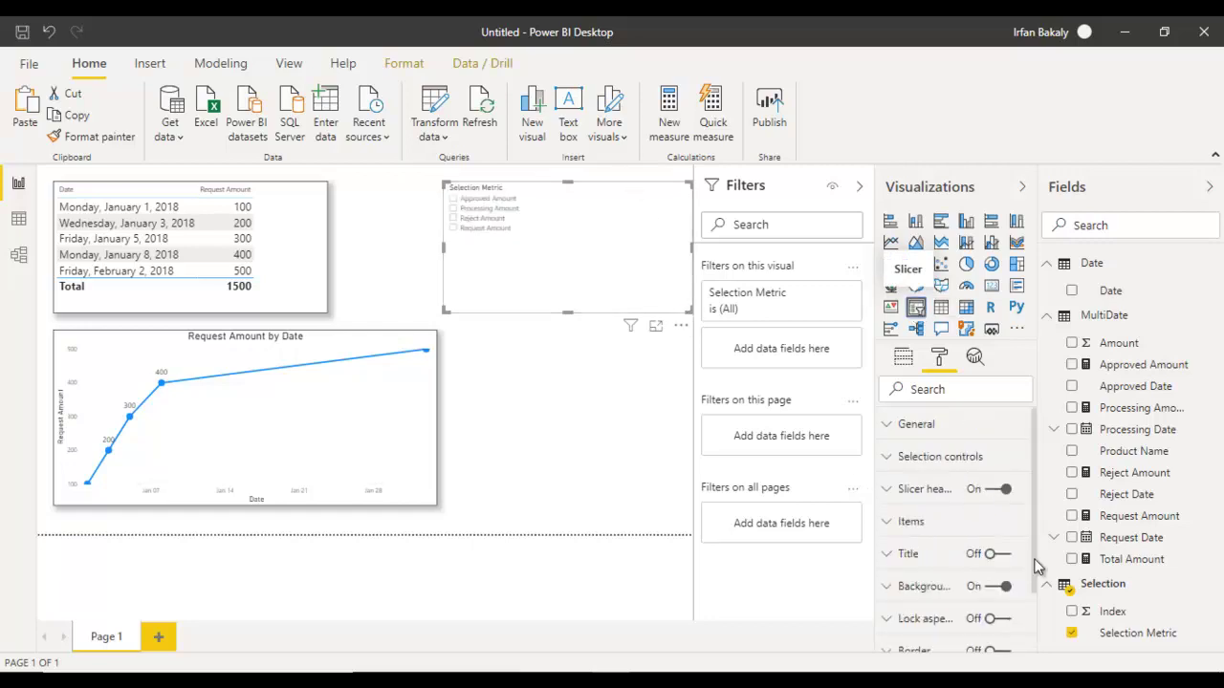
{"action": "left_click", "coordinate": [1012, 523]}
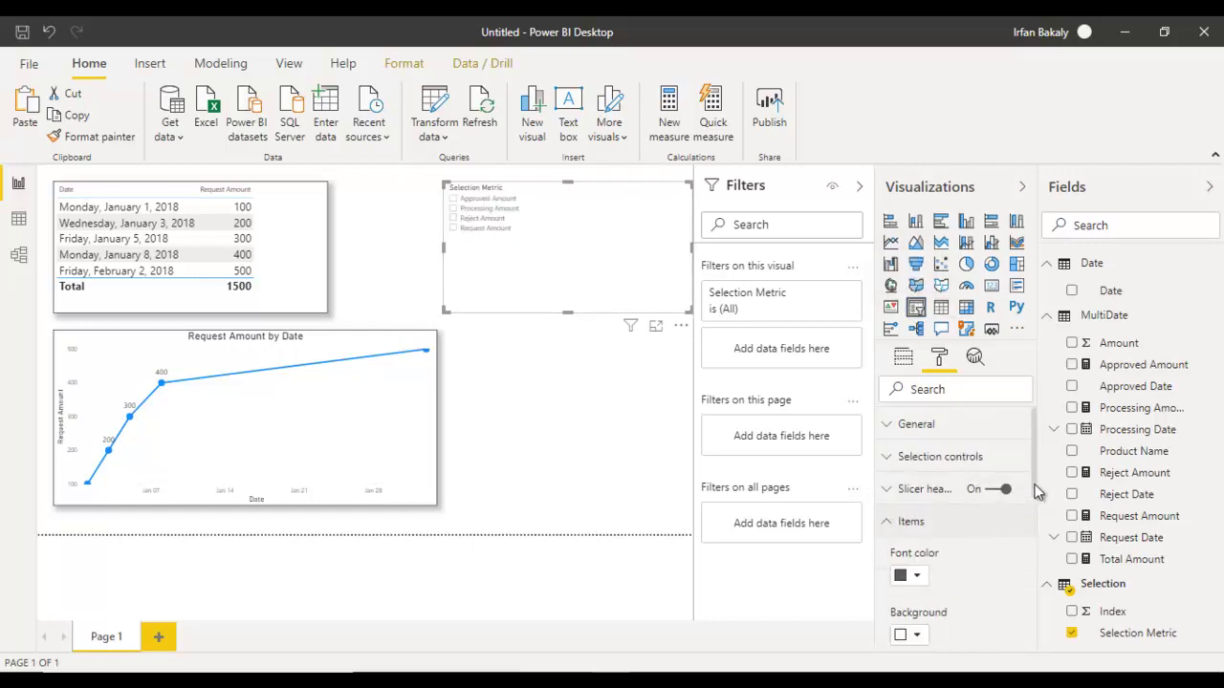
{"action": "scroll", "coordinate": [1033, 507], "scroll_direction": "down", "scroll_amount": 3}
{"action": "scroll", "coordinate": [1038, 551], "scroll_direction": "down", "scroll_amount": 1}
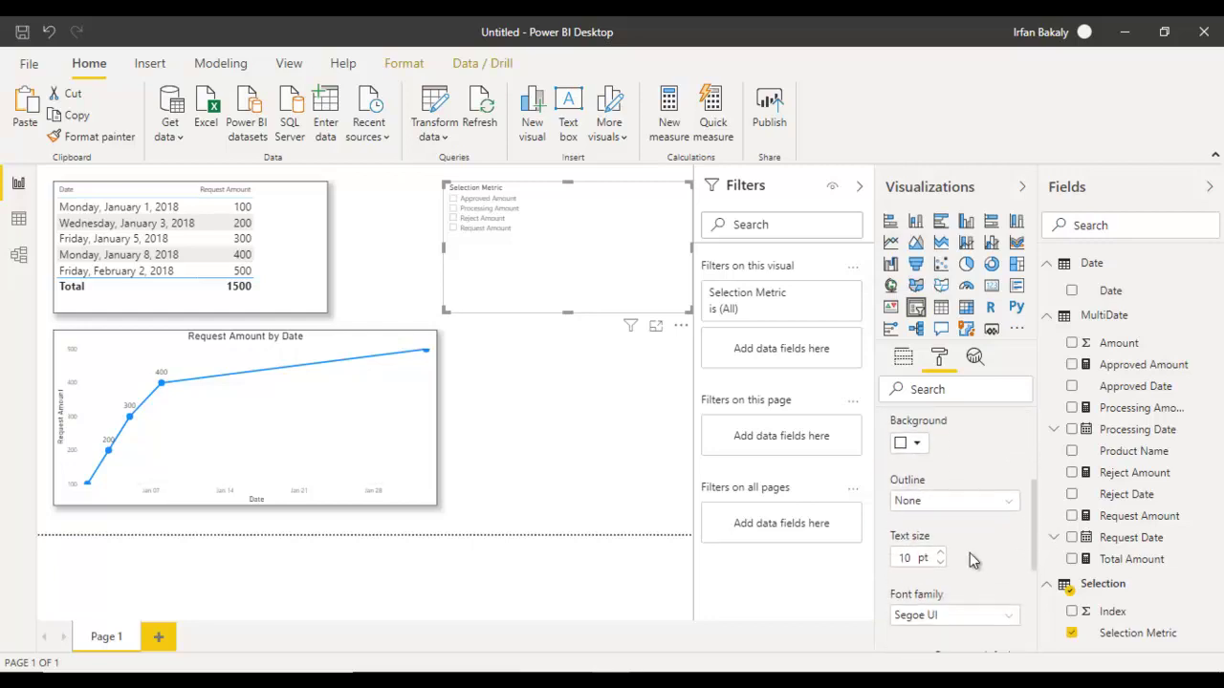
{"action": "left_click", "coordinate": [941, 554]}
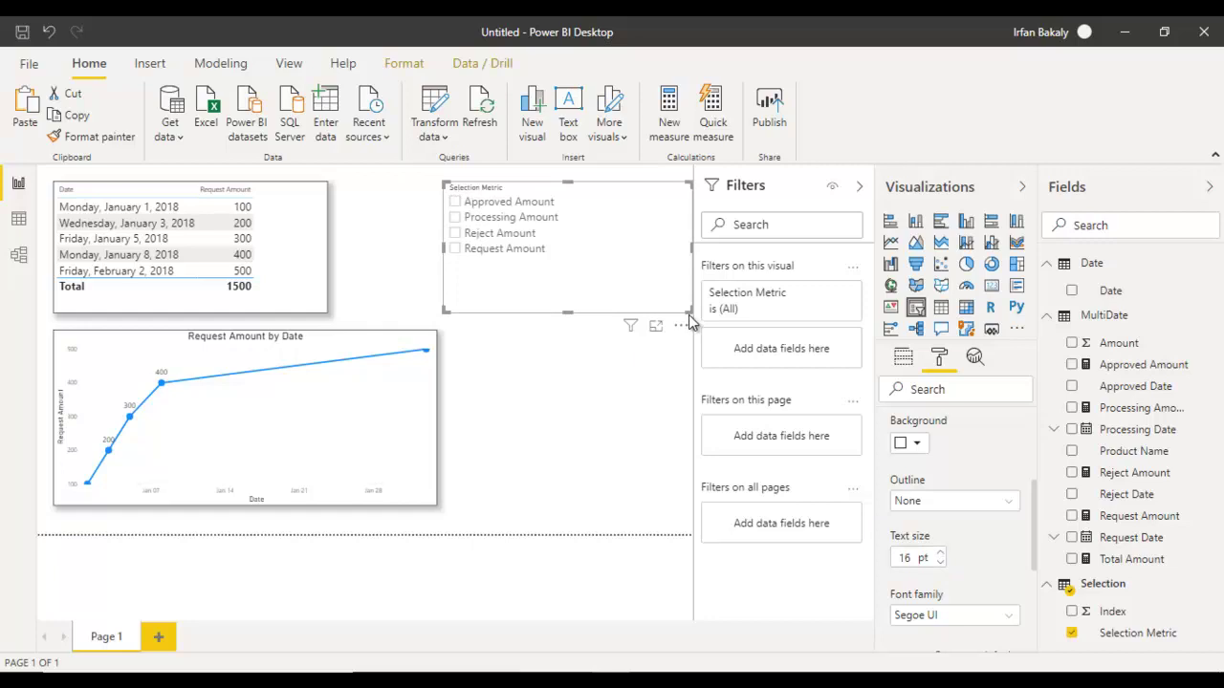
Shrink the Selection Metric slicer closer to its items and turn on its border and shadow
{"action": "left_click_drag", "start_coordinate": [687, 308], "coordinate": [655, 287]}
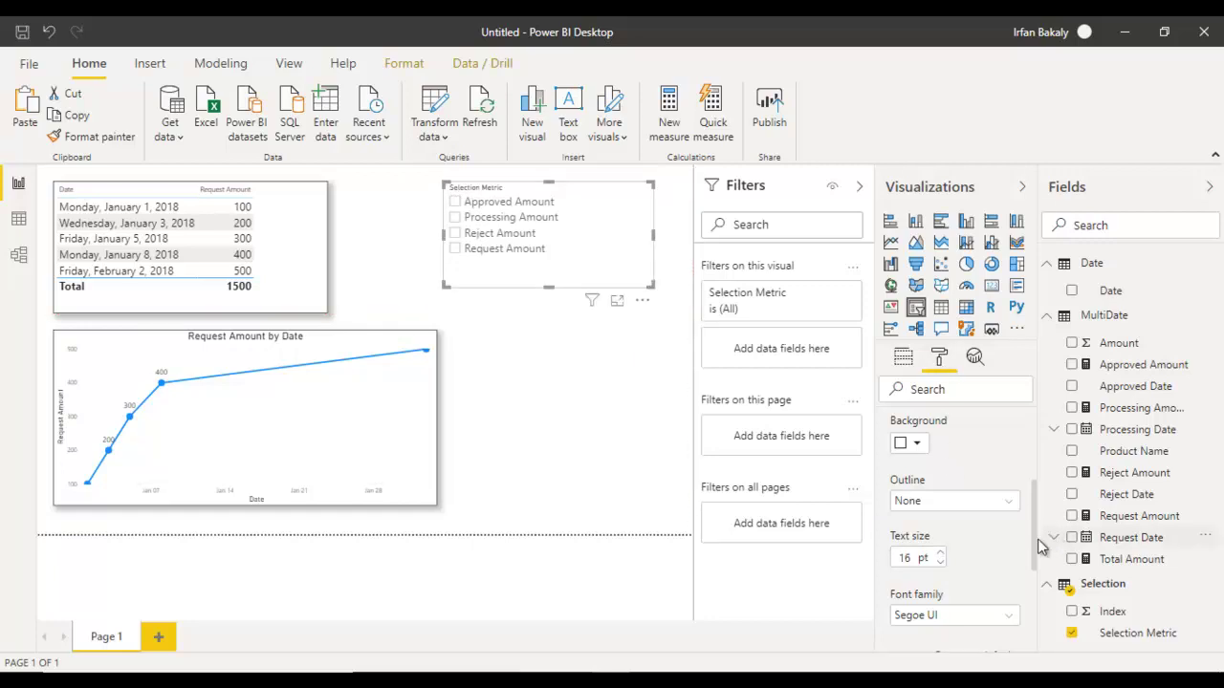
{"action": "scroll", "coordinate": [1035, 556], "scroll_direction": "down", "scroll_amount": 5}
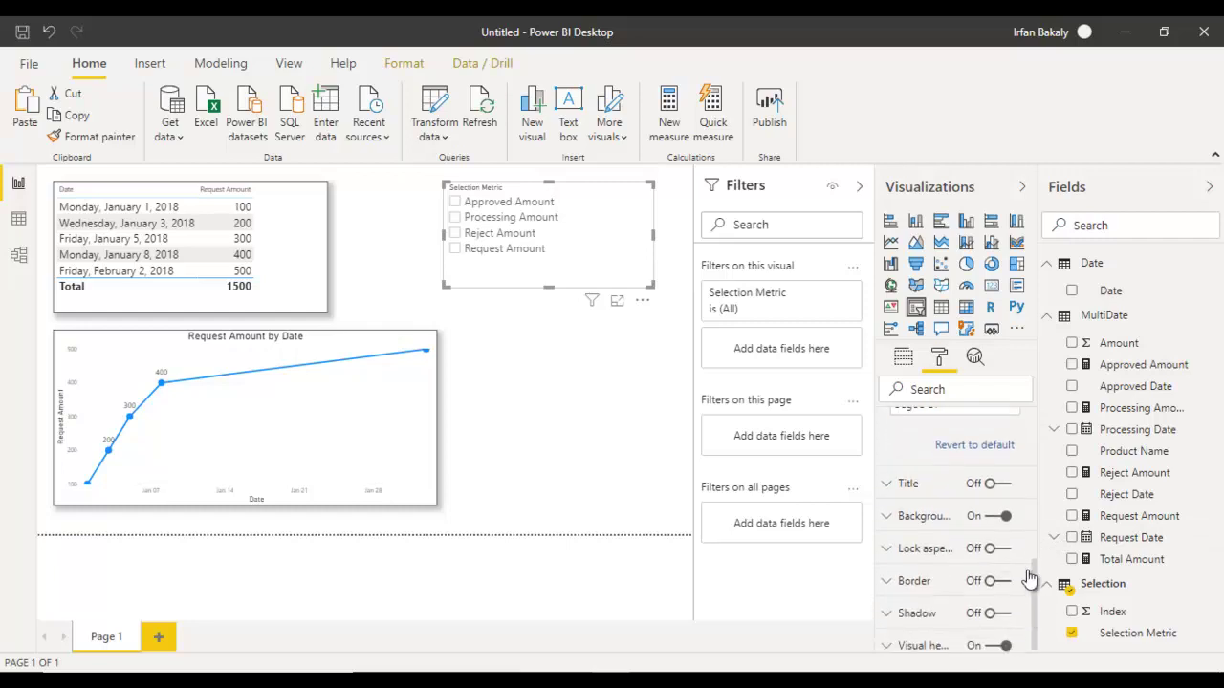
{"action": "left_click", "coordinate": [1006, 583]}
{"action": "left_click", "coordinate": [1004, 613]}
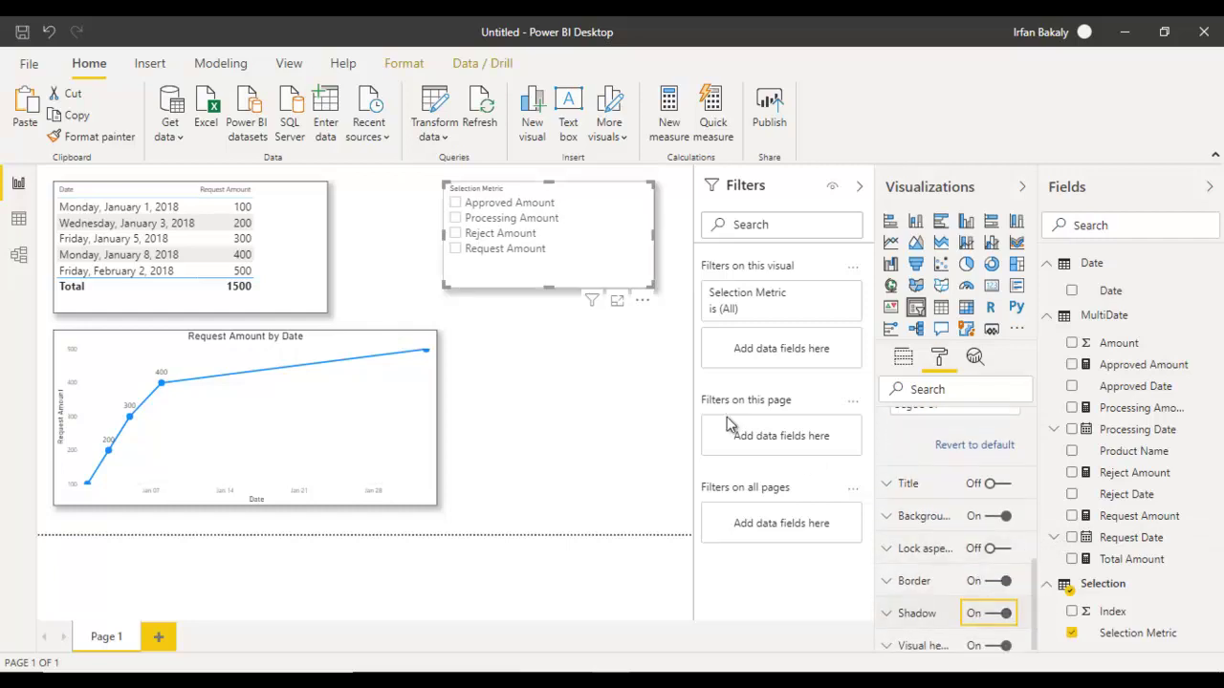
{"action": "left_click", "coordinate": [399, 281]}
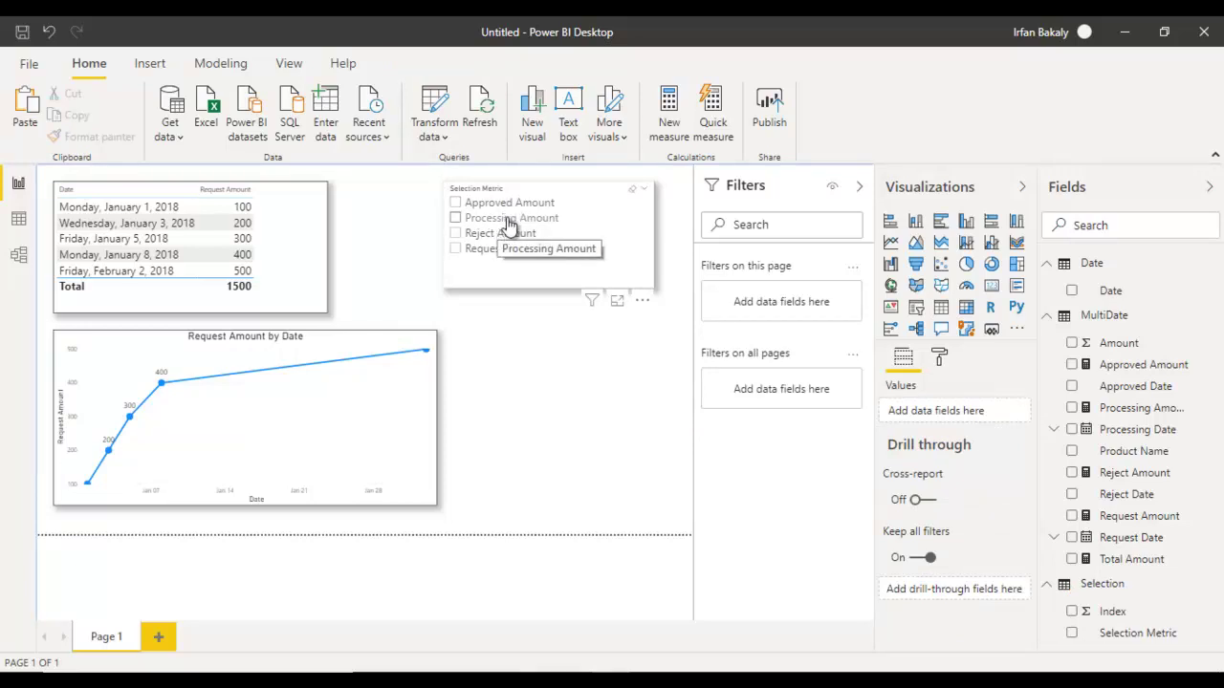
Check the date column order in the Multi Date workbook, and sort the Selection Metric column by Index
{"action": "key", "text": "alt+Tab"}
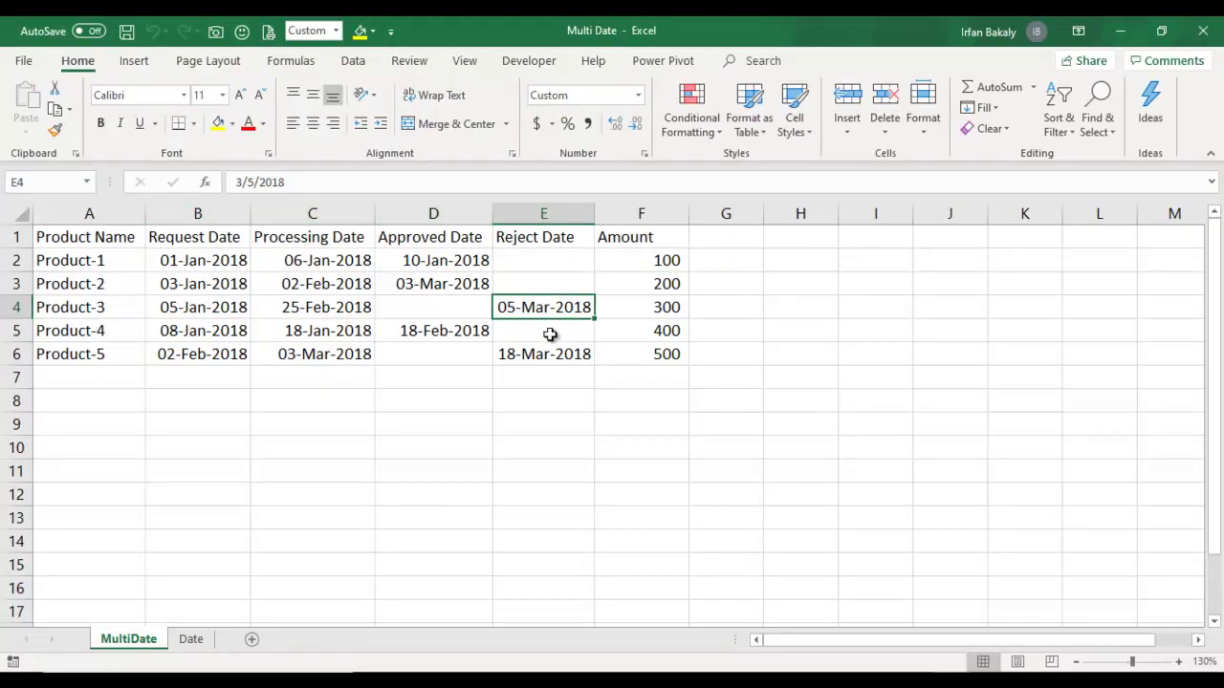
{"action": "key", "text": "alt+Tab"}
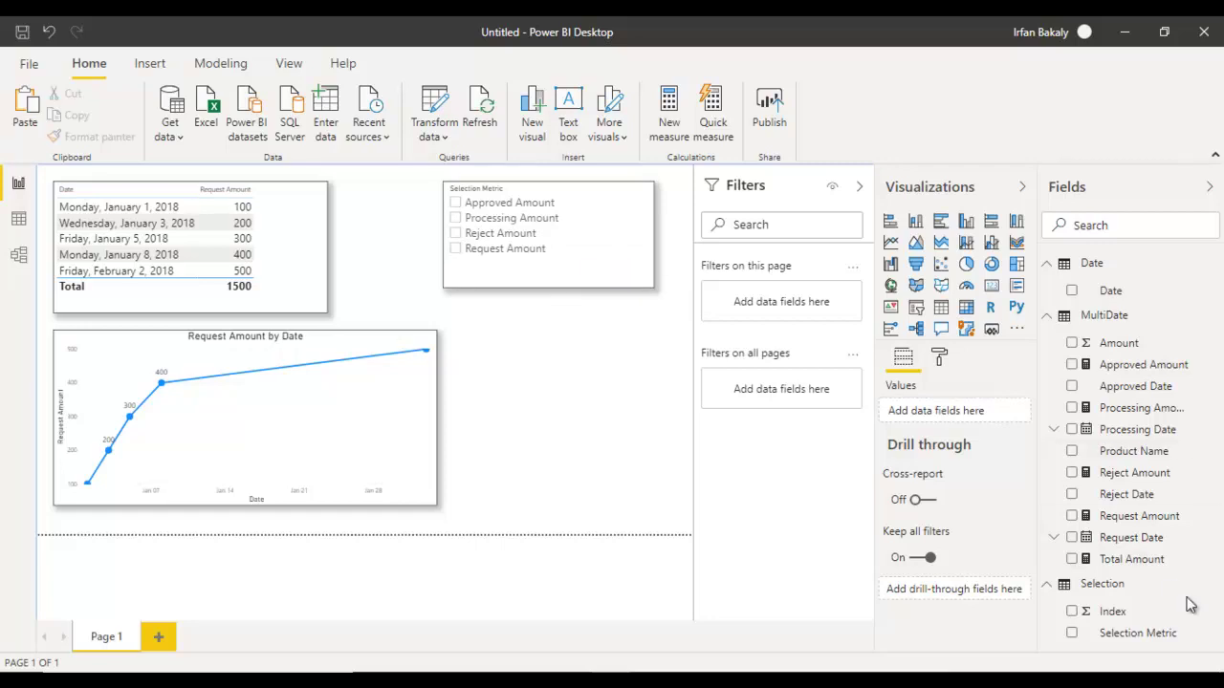
{"action": "left_click", "coordinate": [1149, 642]}
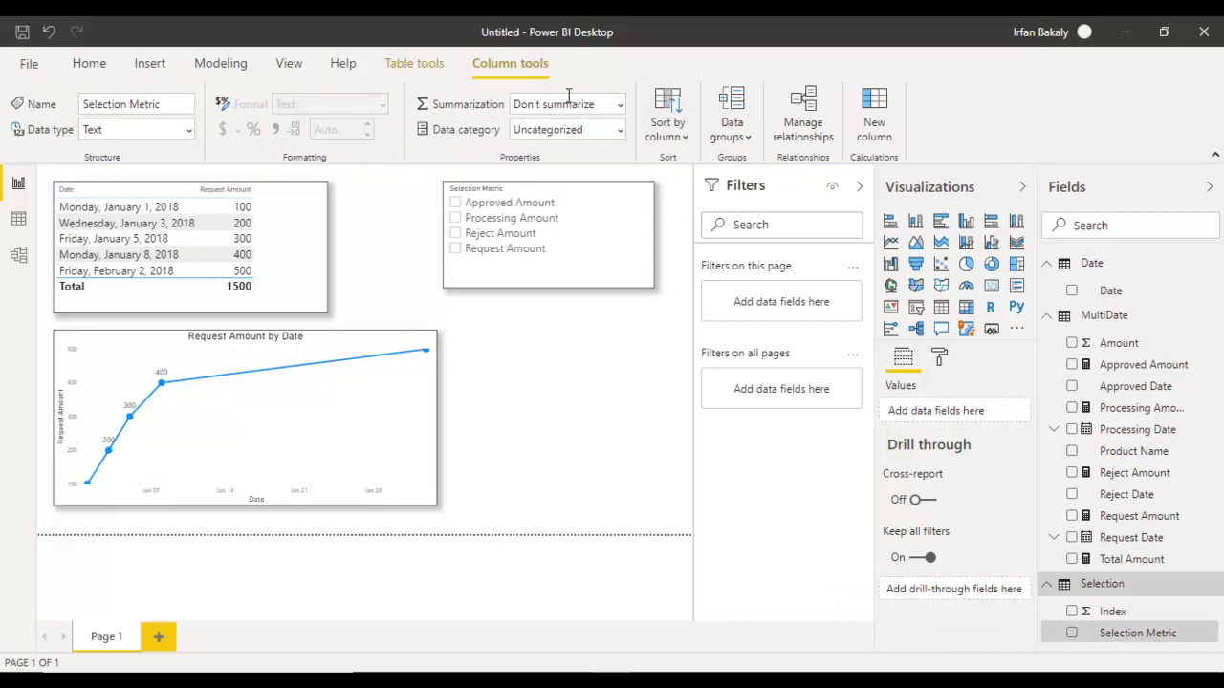
{"action": "left_click", "coordinate": [677, 140]}
{"action": "left_click", "coordinate": [685, 201]}
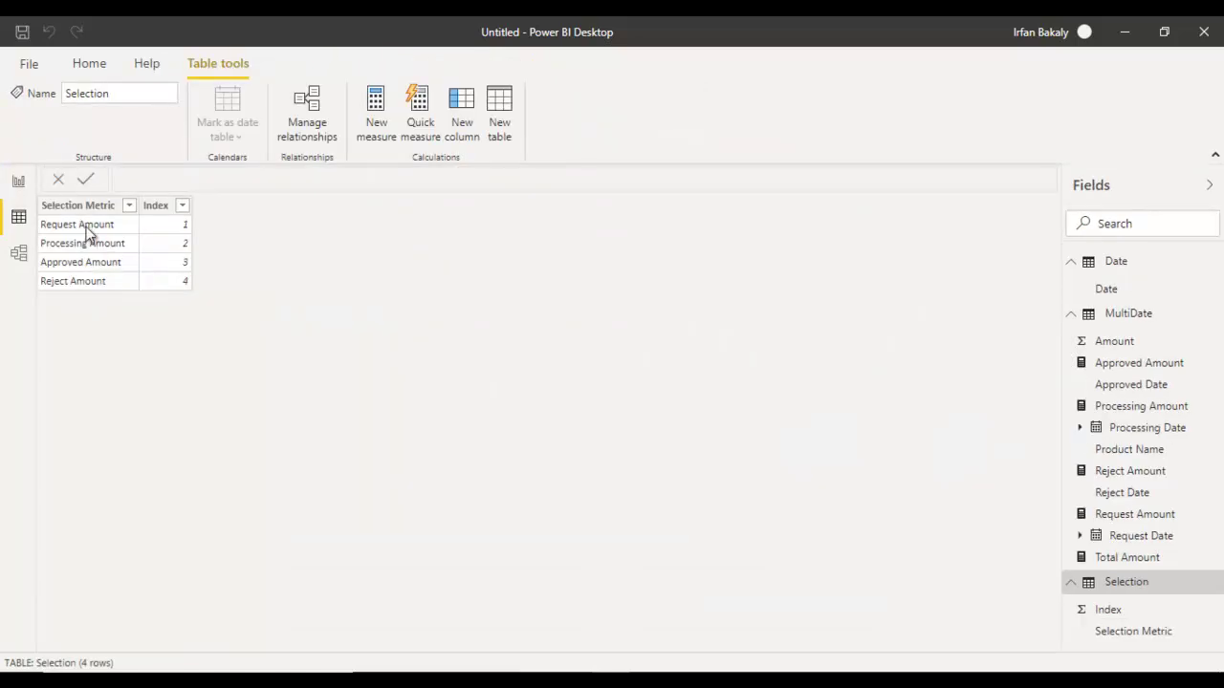
Compare the metric order in the Selection table with the date column order in the Multi Date Excel workbook
{"action": "key", "text": "alt+Tab"}
{"action": "key", "text": "alt+Tab"}
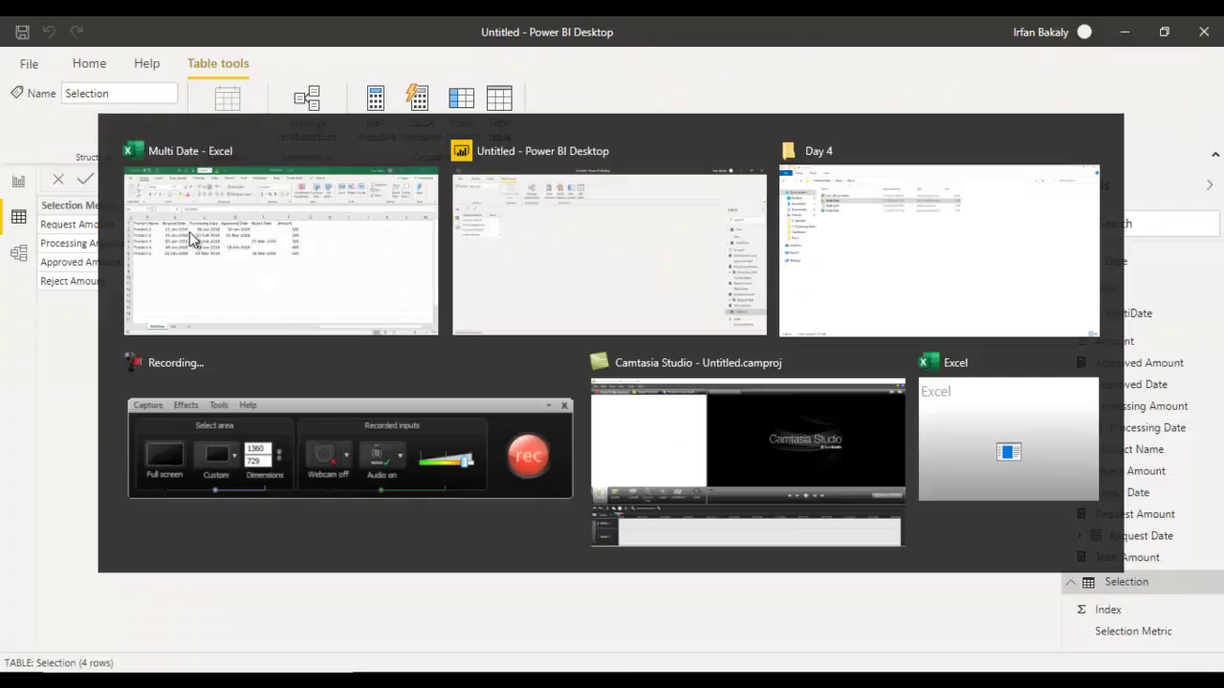
{"action": "key", "text": "alt+Tab"}
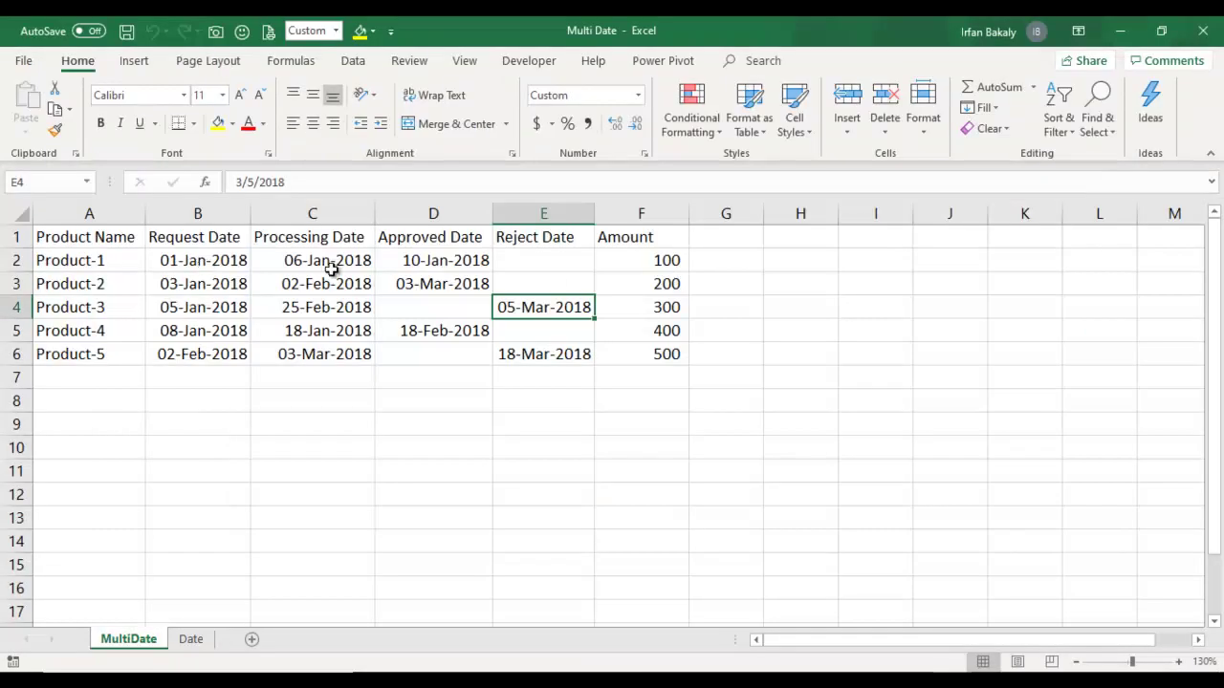
{"action": "key", "text": "alt+Tab"}
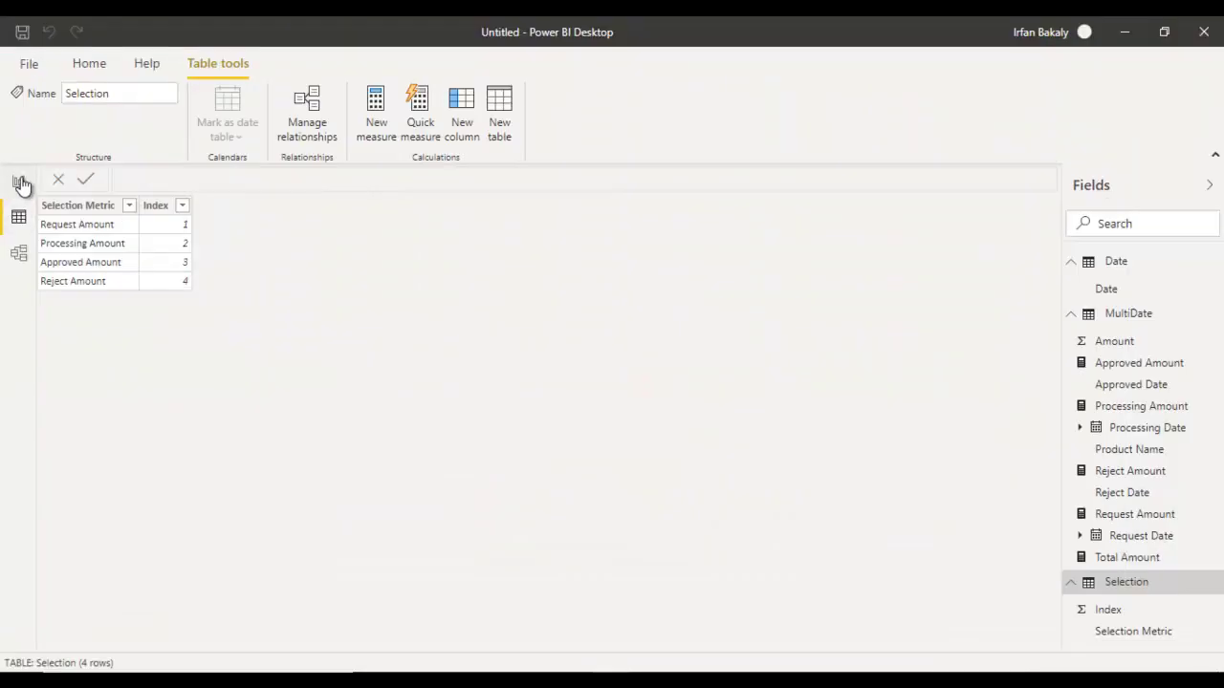
Return to the report page and test the Selection Metric slicer by selecting and clearing Request Amount
{"action": "left_click", "coordinate": [18, 182]}
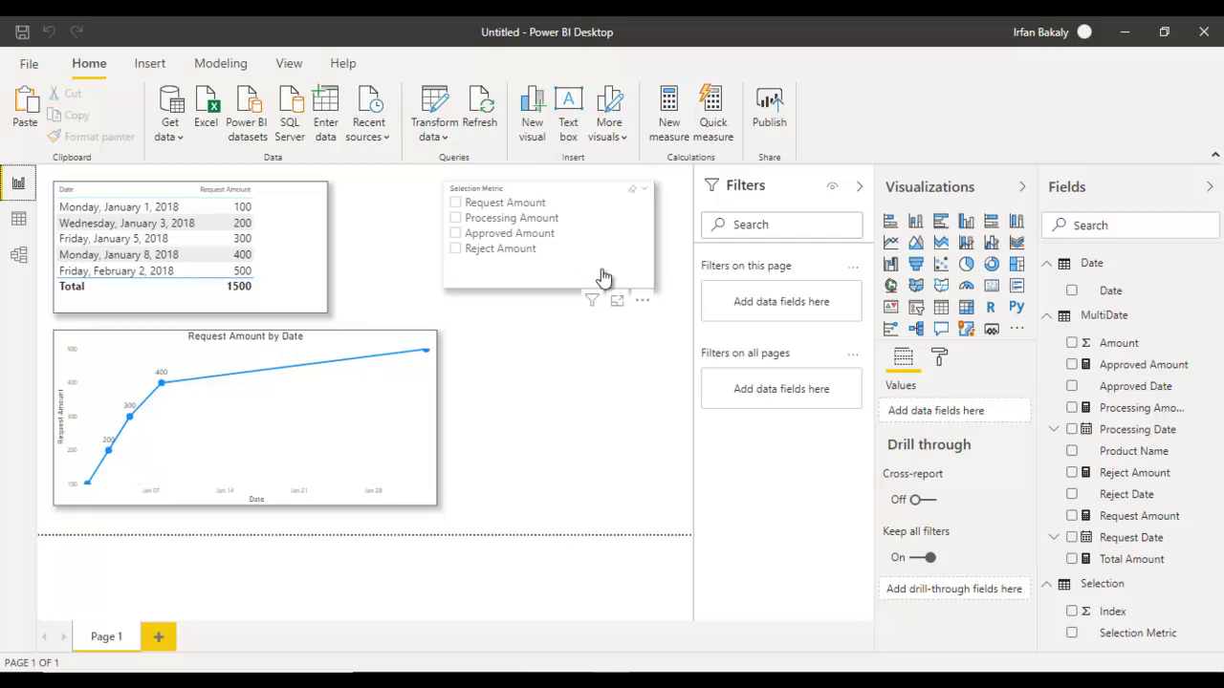
{"action": "left_click", "coordinate": [498, 211]}
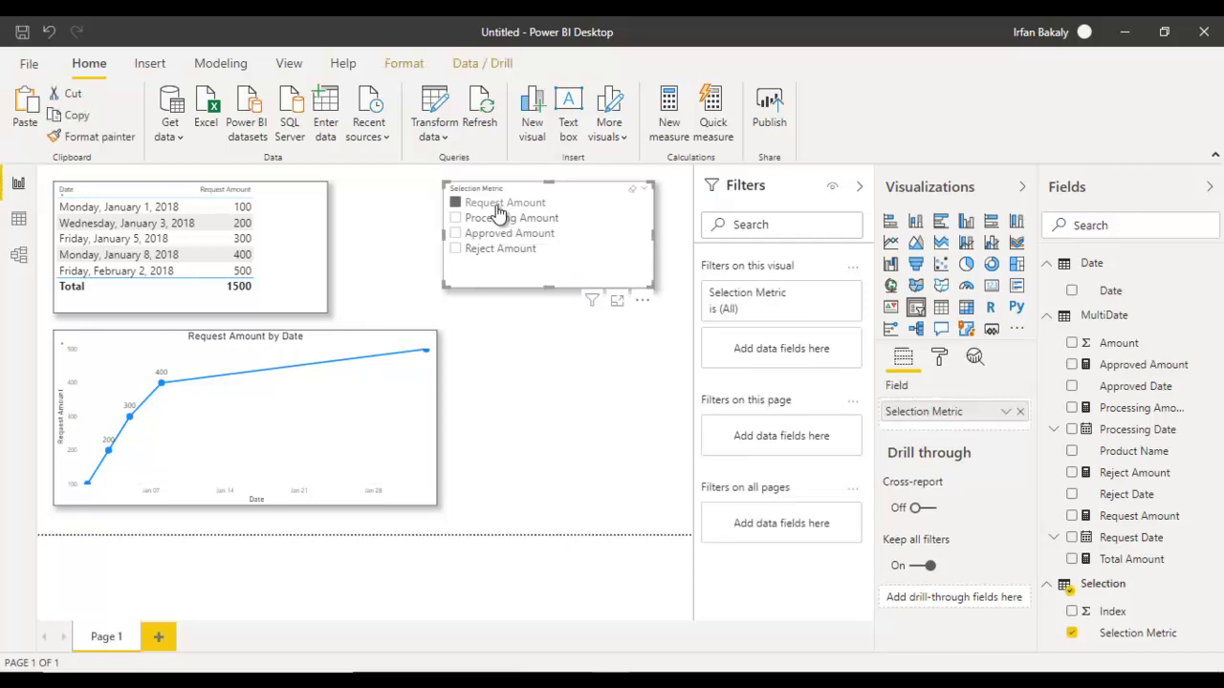
{"action": "left_click", "coordinate": [498, 211]}
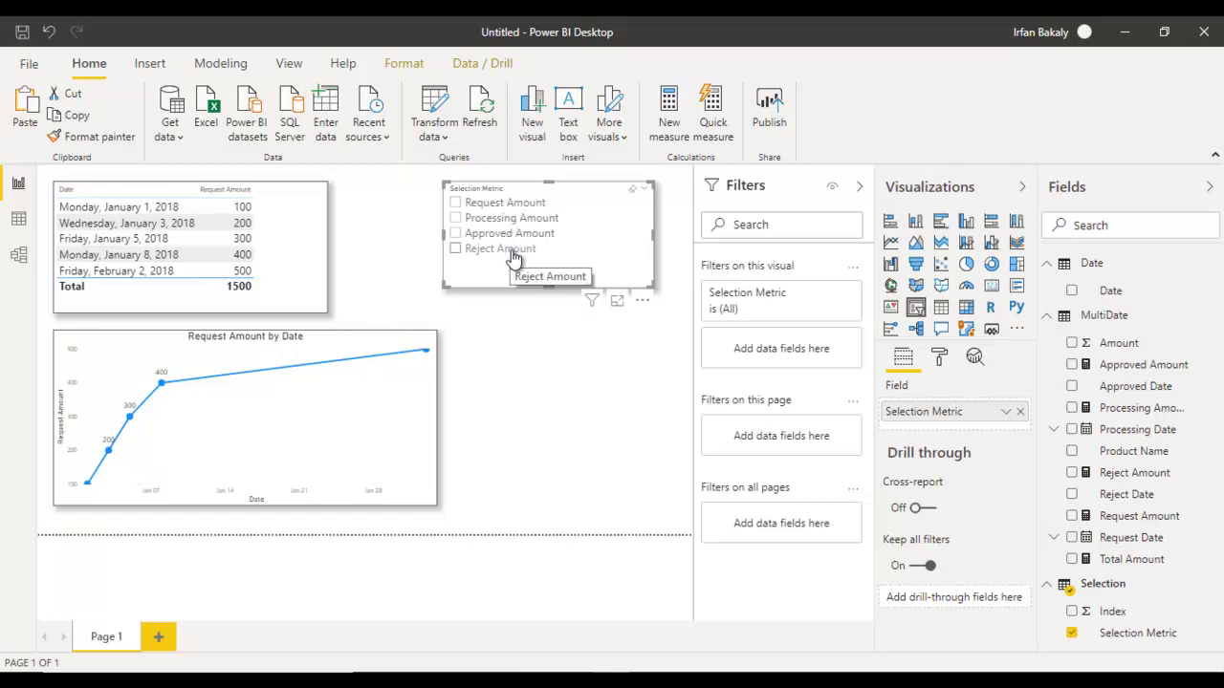
Create a measure named Select Measure in the MultiDate table and start its formula with the SELECTEDVALUE function
{"action": "left_click", "coordinate": [1152, 517]}
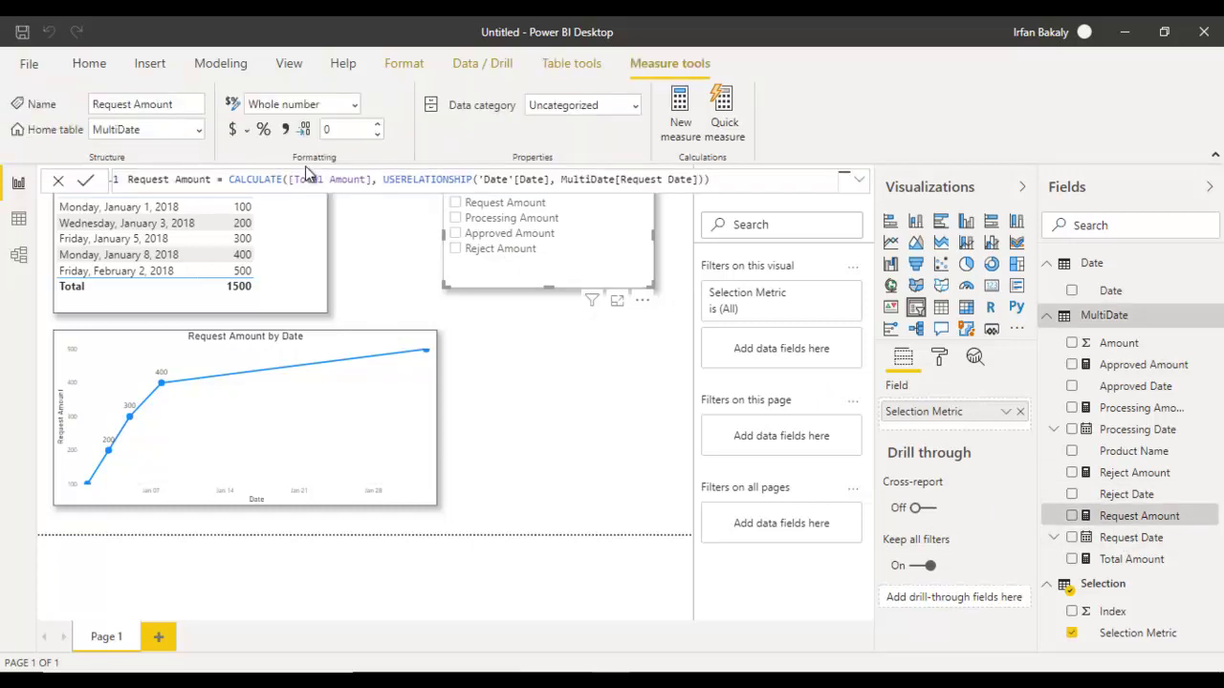
{"action": "left_click", "coordinate": [233, 75]}
{"action": "left_click", "coordinate": [107, 130]}
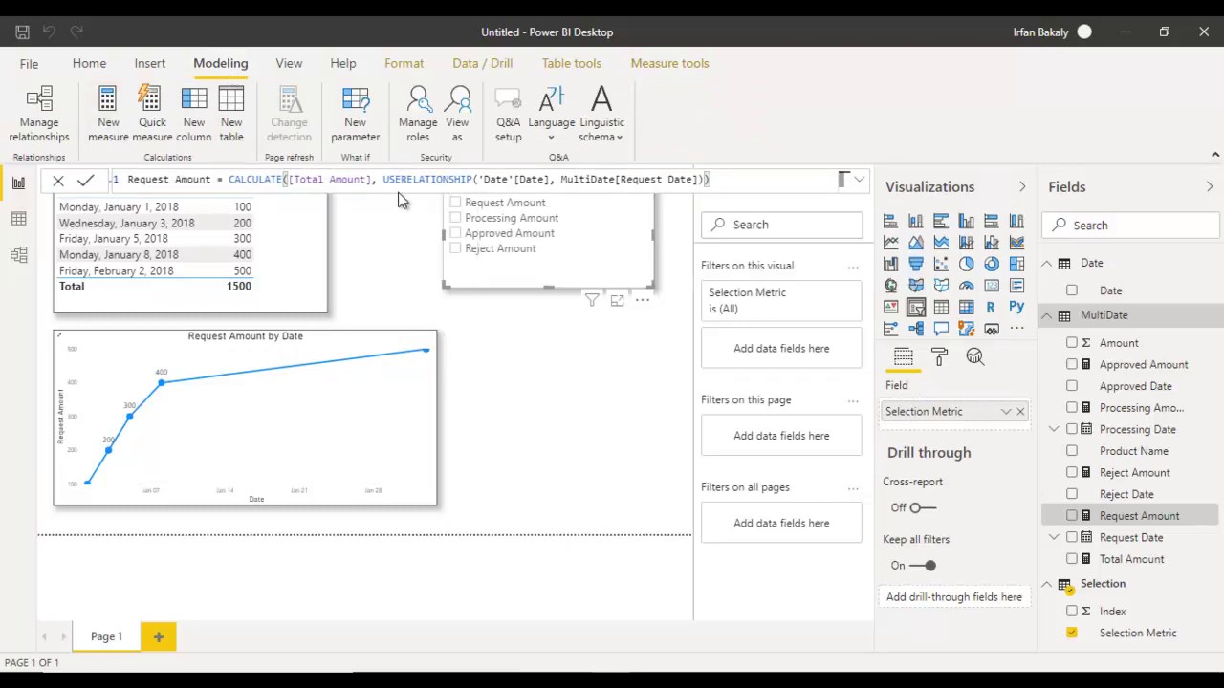
{"action": "type", "text": "Select"}
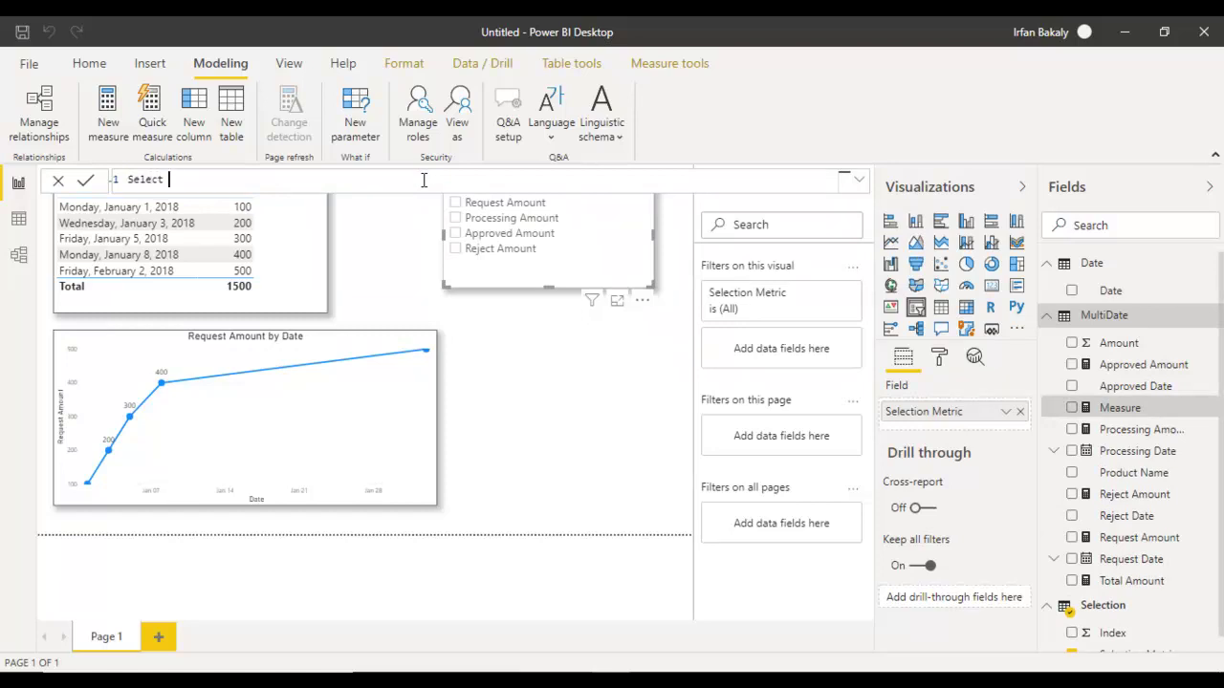
{"action": "type", "text": " Measure = selec"}
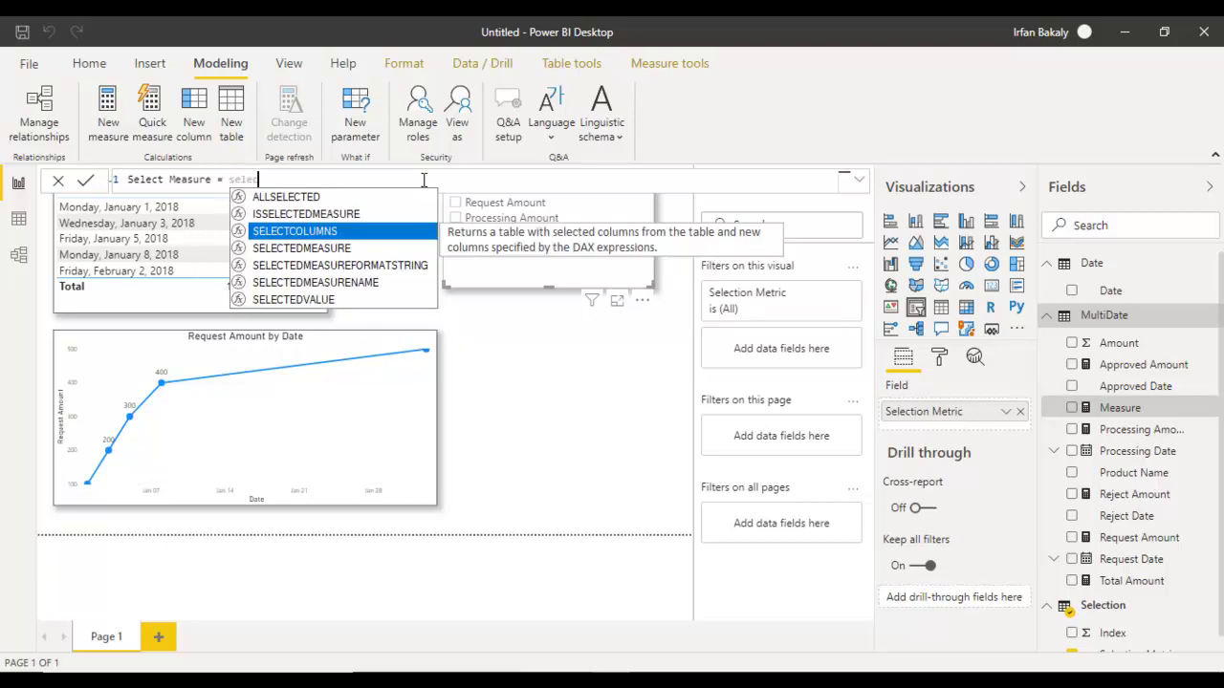
{"action": "key", "text": "Down"}
{"action": "key", "text": "Down"}
{"action": "key", "text": "Down"}
{"action": "key", "text": "Down"}
{"action": "key", "text": "Tab"}
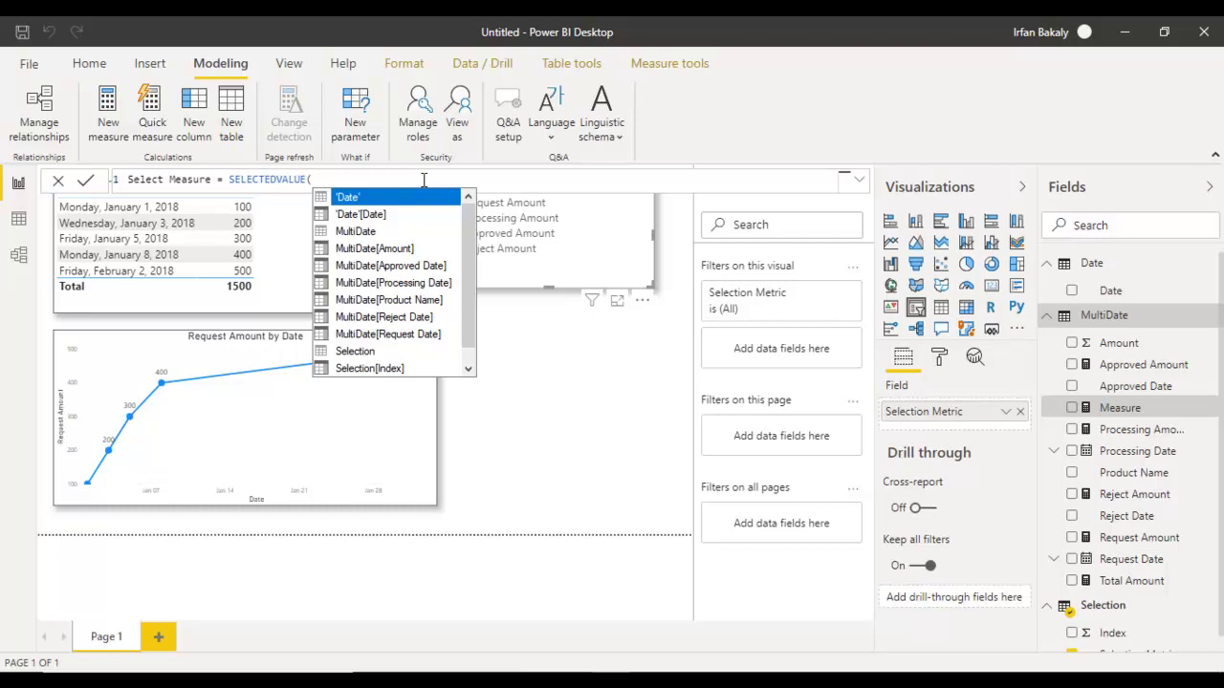
Complete the SELECTEDVALUE formula with Selection[Selection Metric] as the column and [Total Amount] as the alternate result, and commit the measure
{"action": "type", "text": "sel"}
{"action": "key", "text": "Down"}
{"action": "key", "text": "Down"}
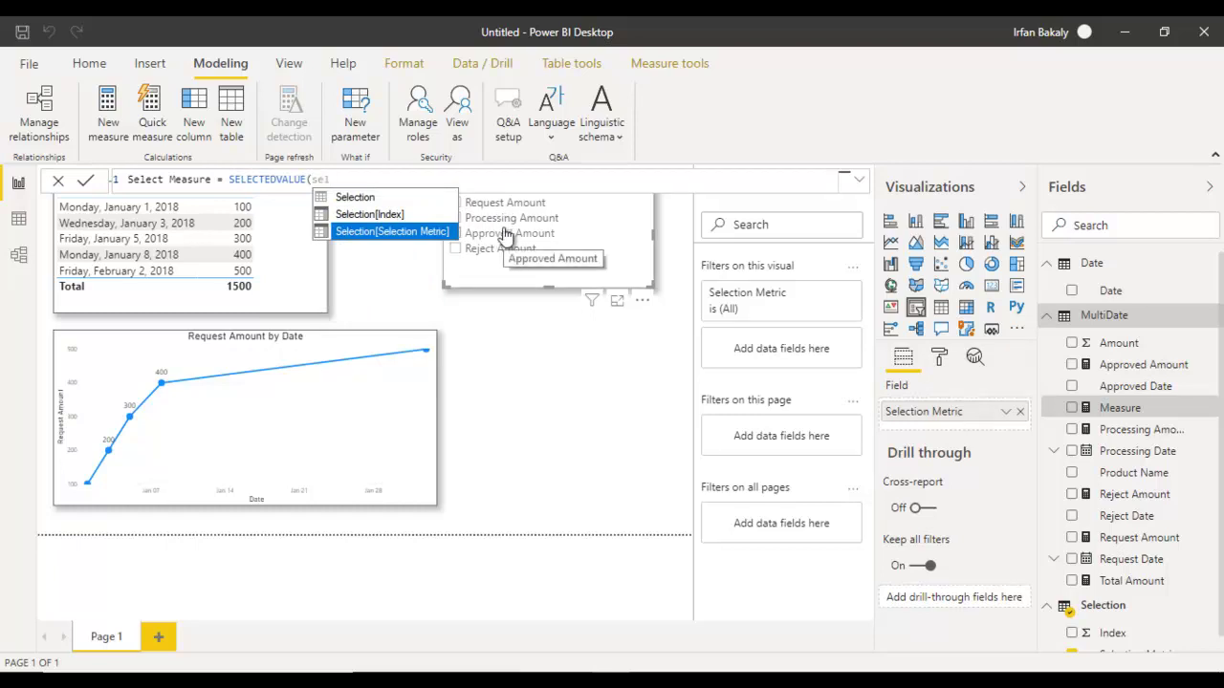
{"action": "key", "text": "Tab"}
{"action": "type", "text": ","}
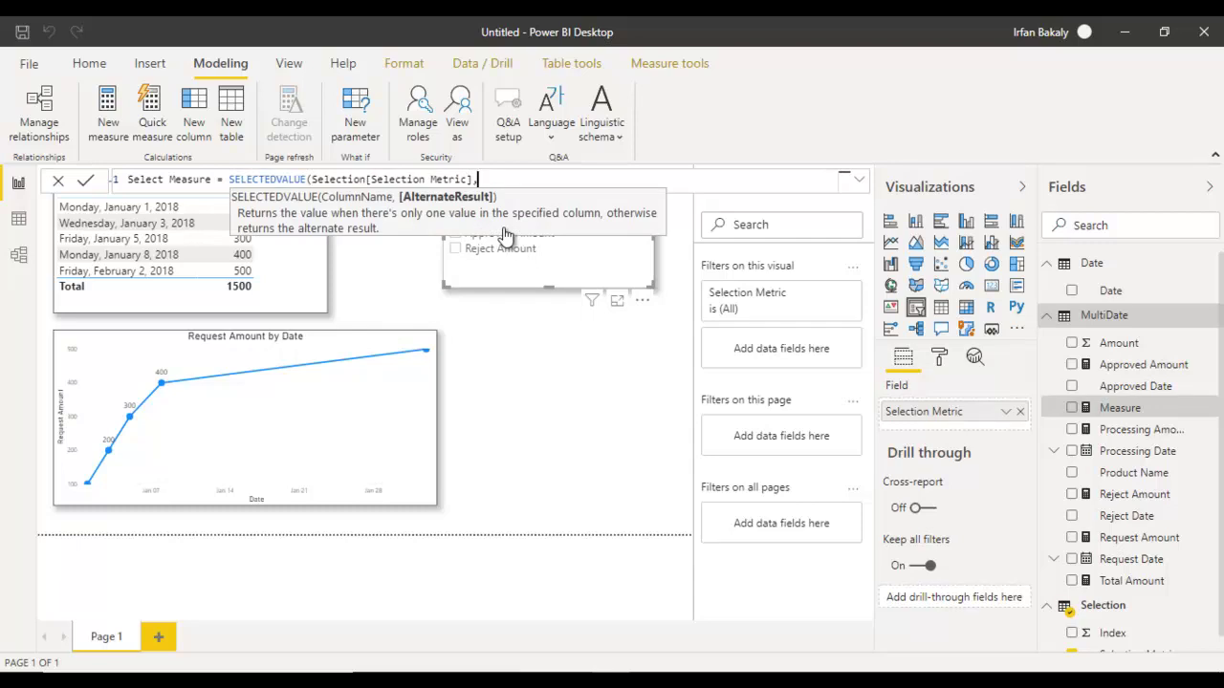
{"action": "type", "text": "[amo"}
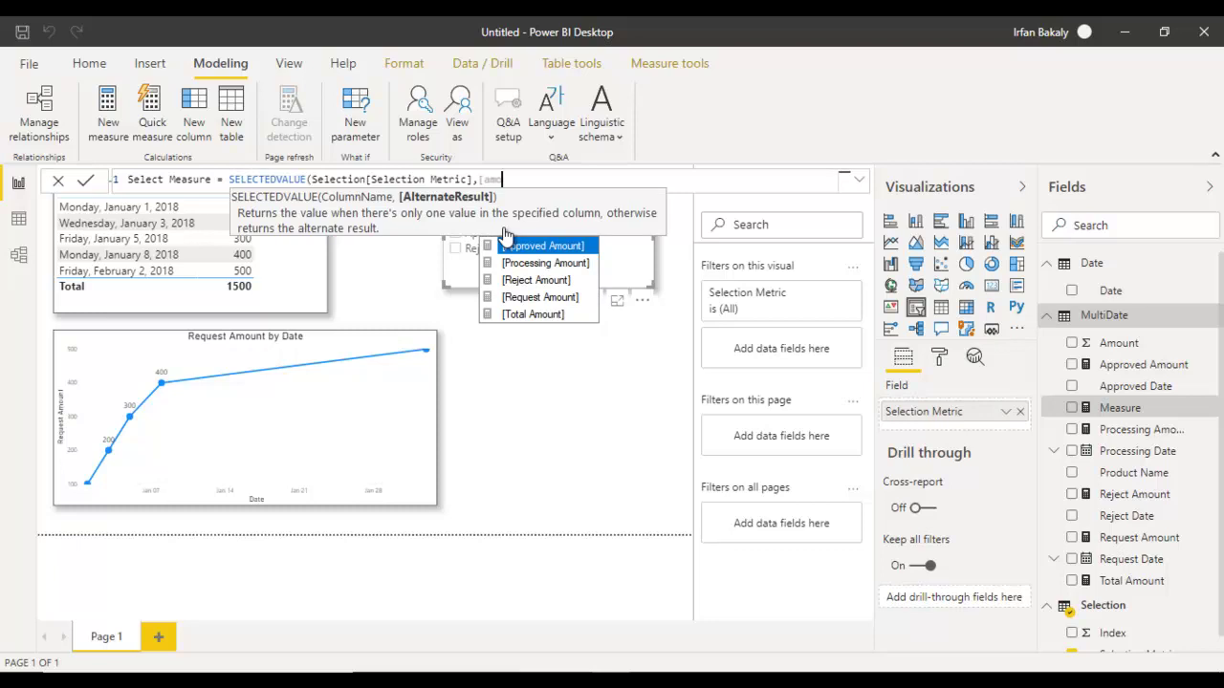
{"action": "key", "text": "BackSpace"}
{"action": "key", "text": "BackSpace"}
{"action": "key", "text": "BackSpace"}
{"action": "type", "text": "to"}
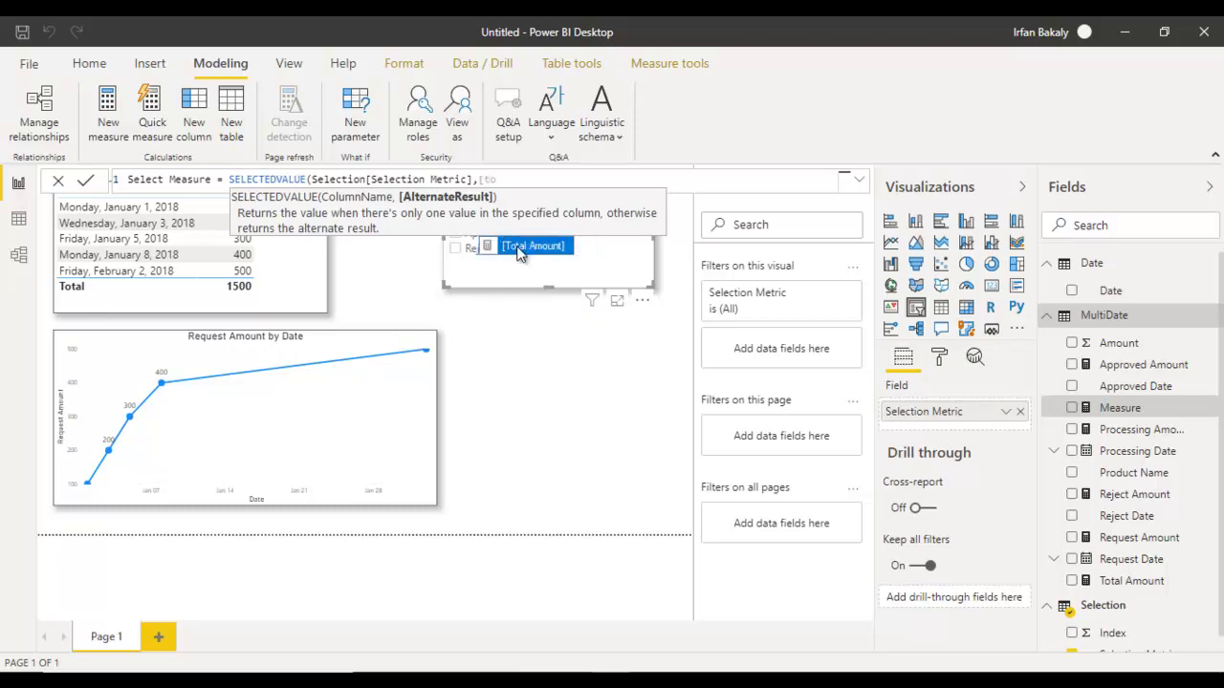
{"action": "left_click", "coordinate": [518, 249]}
{"action": "type", "text": ")"}
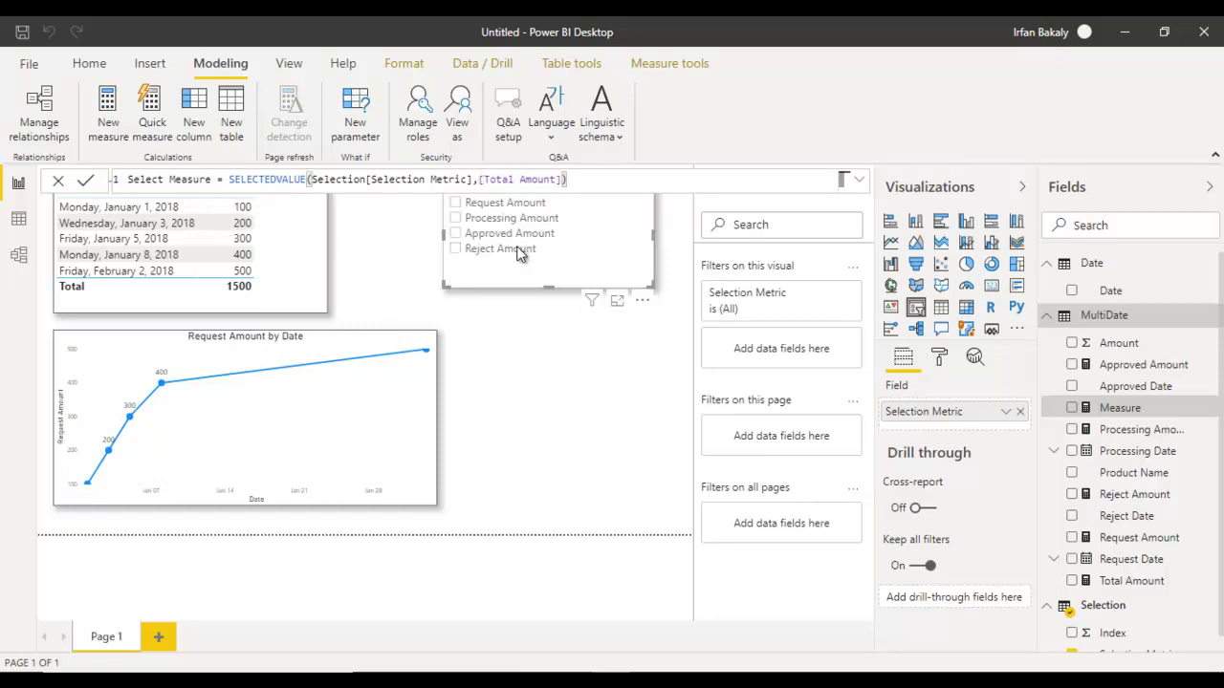
{"action": "key", "text": "Return"}
Add Select Measure to the canvas below the slicer as a matrix visual
{"action": "left_click_drag", "start_coordinate": [1116, 566], "coordinate": [587, 395]}
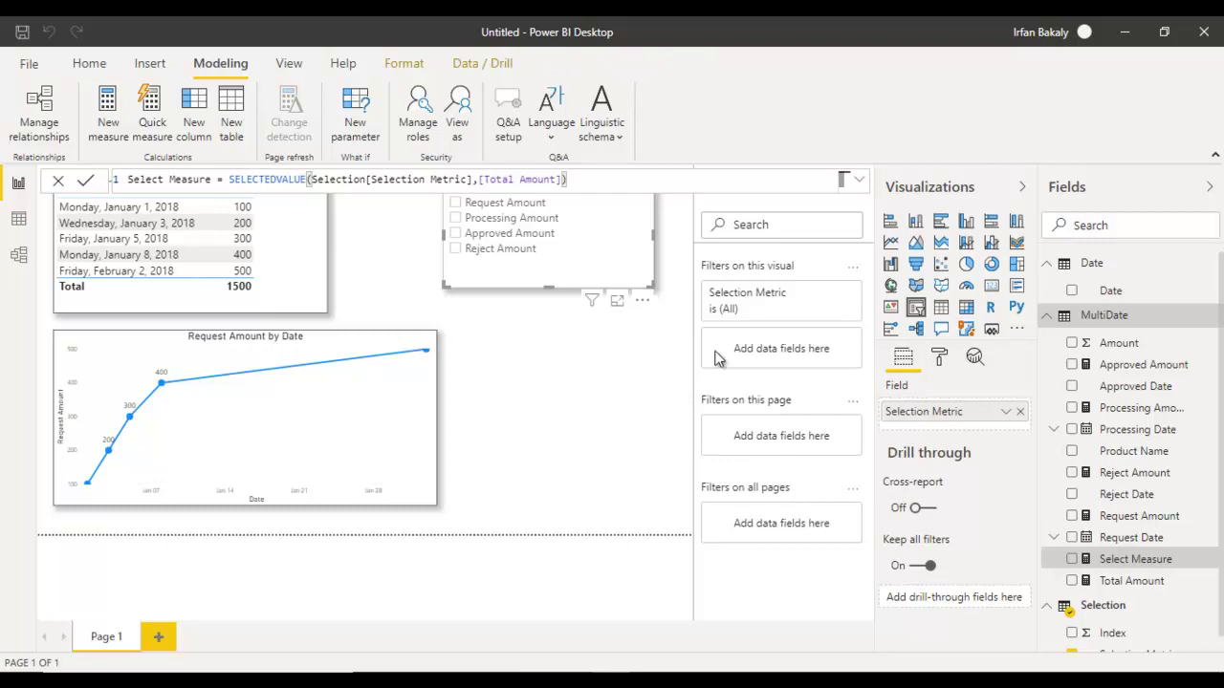
{"action": "left_click", "coordinate": [966, 307]}
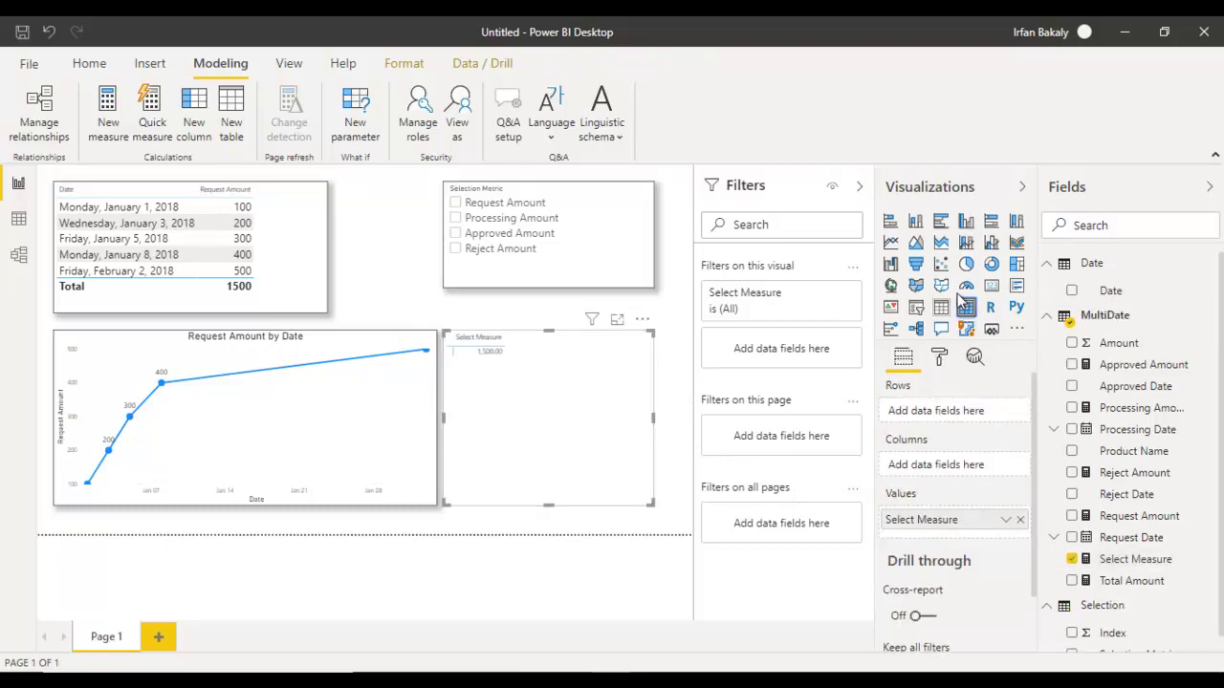
Convert the Select Measure matrix to a card and test it with each of the four Selection Metric options
{"action": "left_click", "coordinate": [991, 287]}
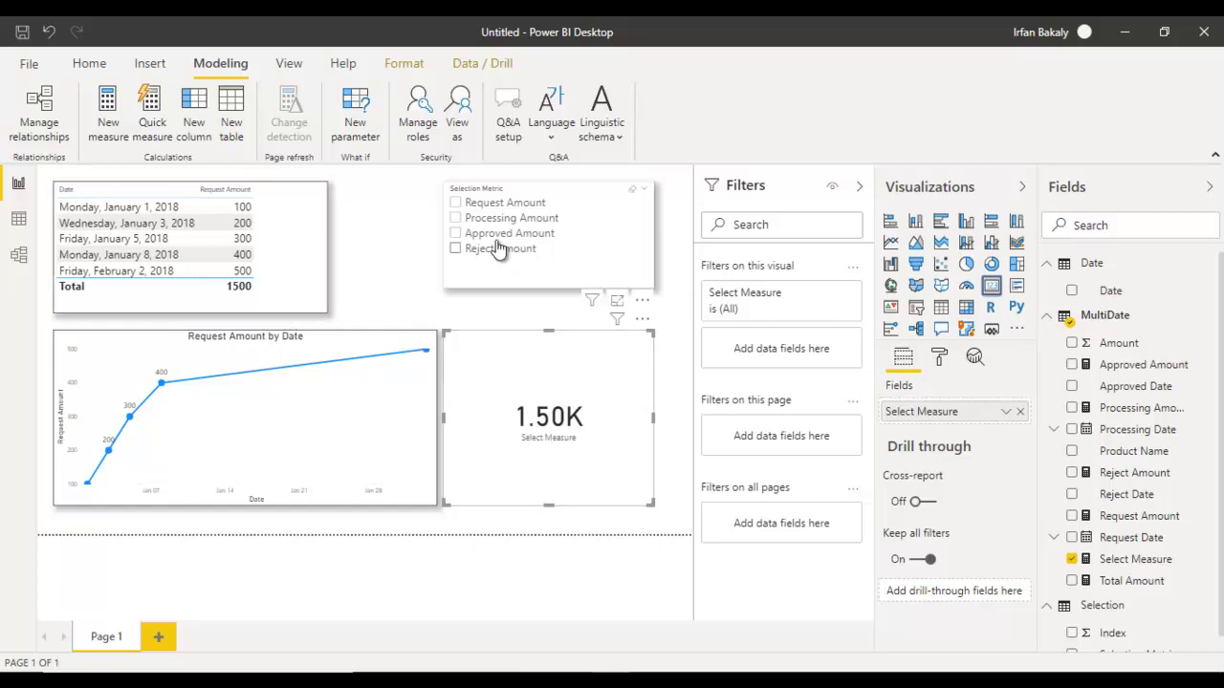
{"action": "left_click", "coordinate": [509, 211]}
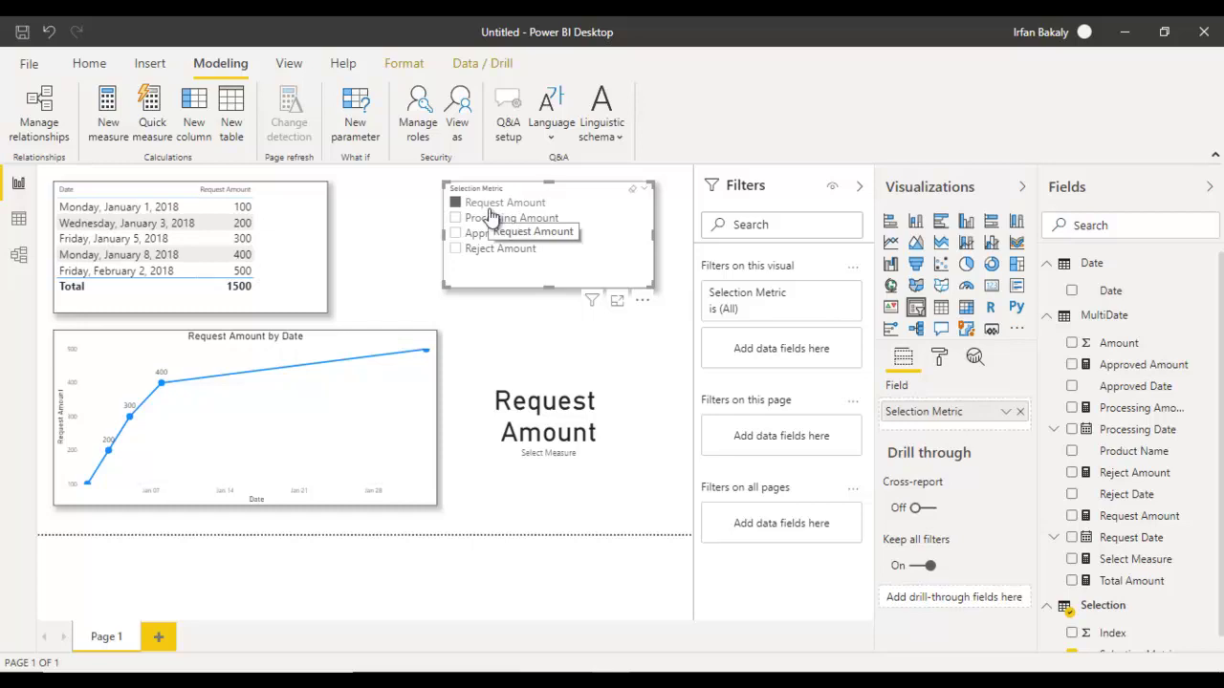
{"action": "left_click", "coordinate": [493, 221]}
{"action": "left_click", "coordinate": [494, 234]}
{"action": "left_click", "coordinate": [496, 250]}
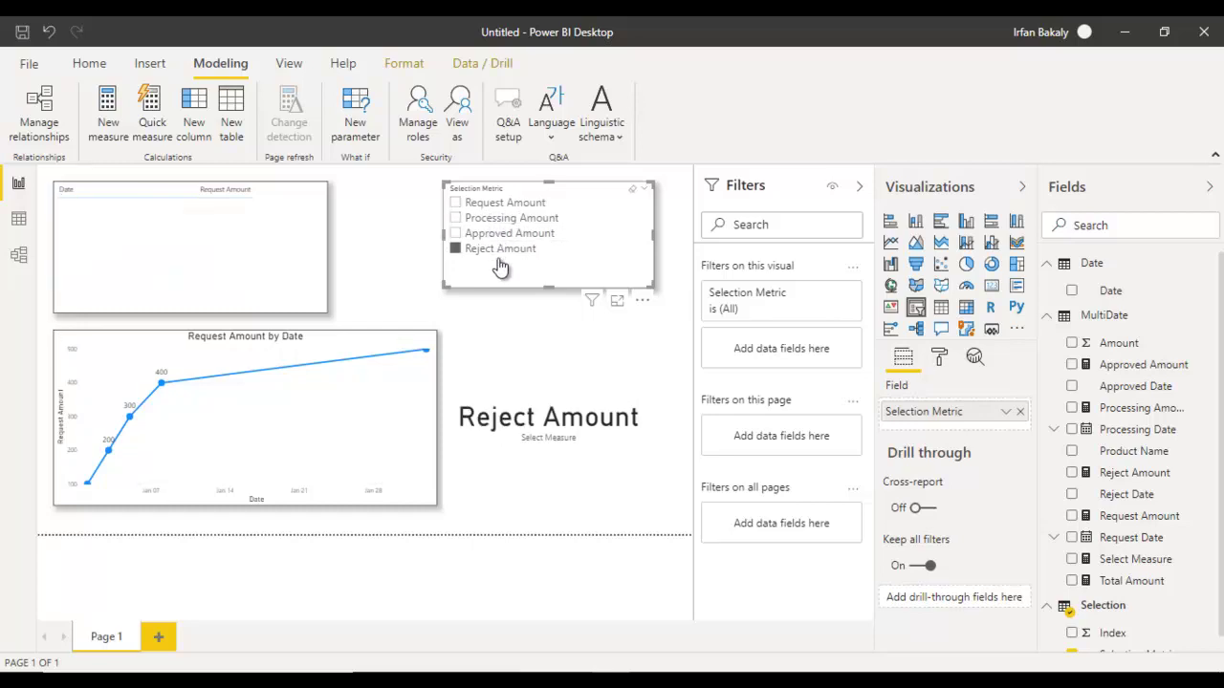
Shrink the Select Measure card and place it directly beneath the slicer, then clear the Reject Amount selection
{"action": "left_click", "coordinate": [534, 386]}
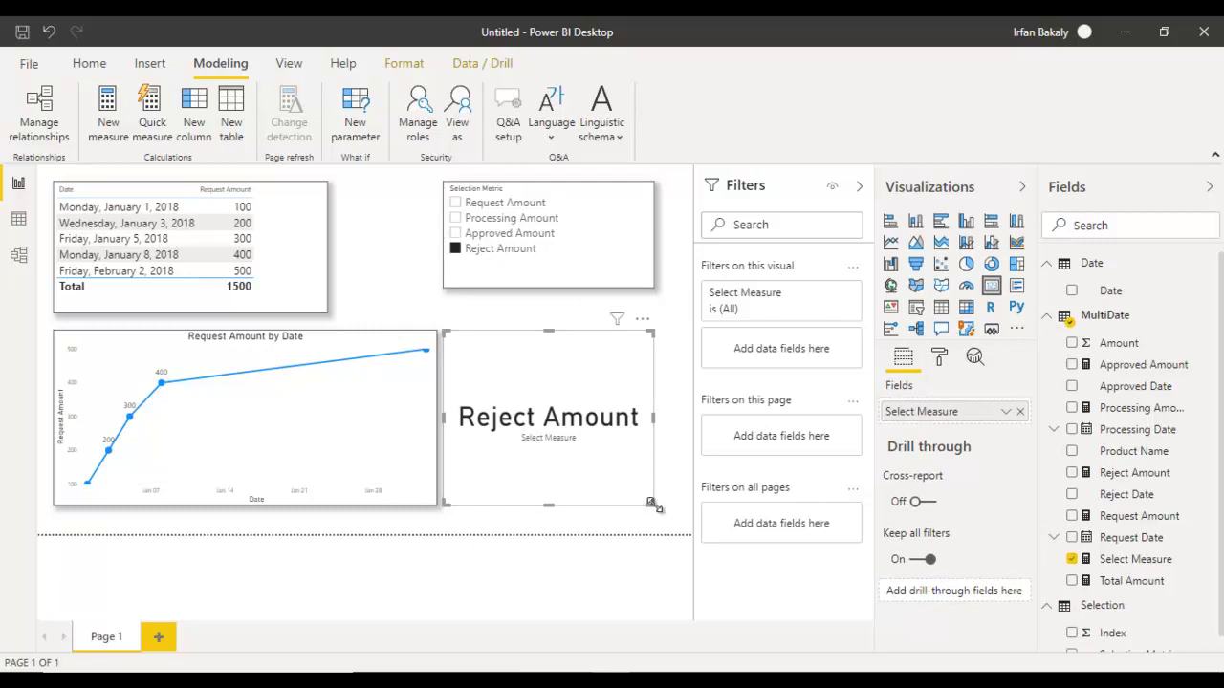
{"action": "left_click_drag", "start_coordinate": [649, 503], "coordinate": [652, 402]}
{"action": "left_click_drag", "start_coordinate": [647, 335], "coordinate": [643, 291]}
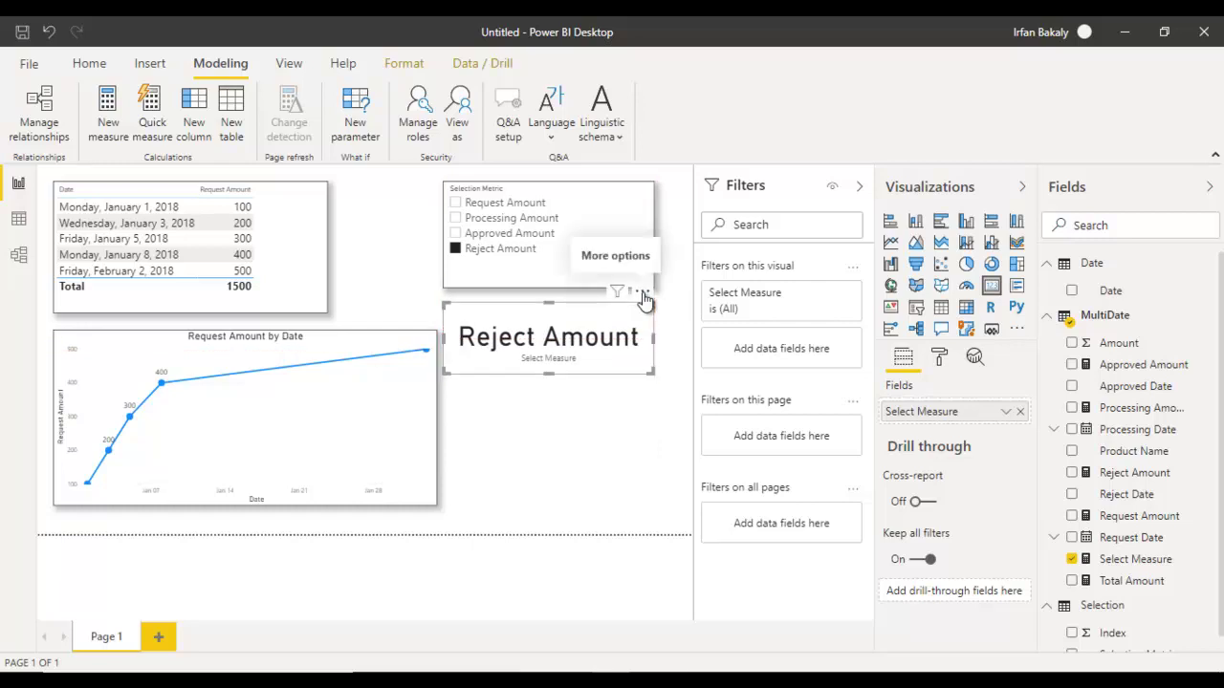
{"action": "left_click", "coordinate": [457, 251]}
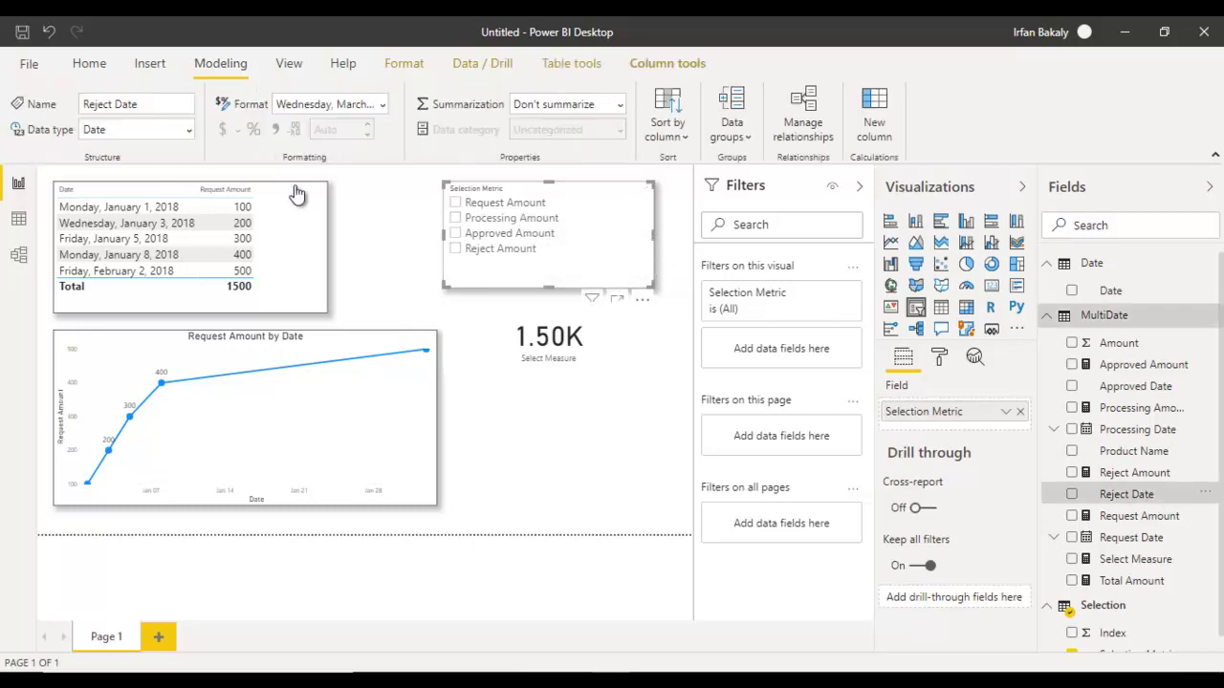
Create a measure named Selection in the MultiDate table and start its formula with the SWITCH function
{"action": "left_click", "coordinate": [215, 63]}
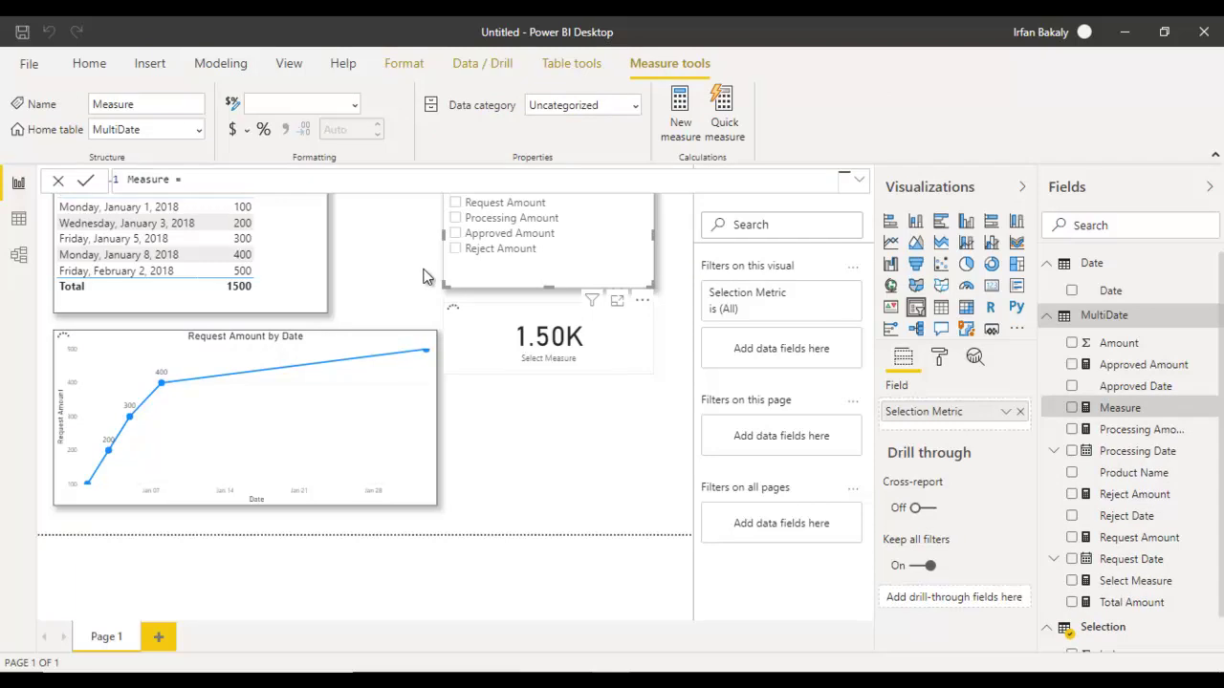
{"action": "type", "text": "Select"}
{"action": "key", "text": "BackSpace"}
{"action": "type", "text": "tion = "}
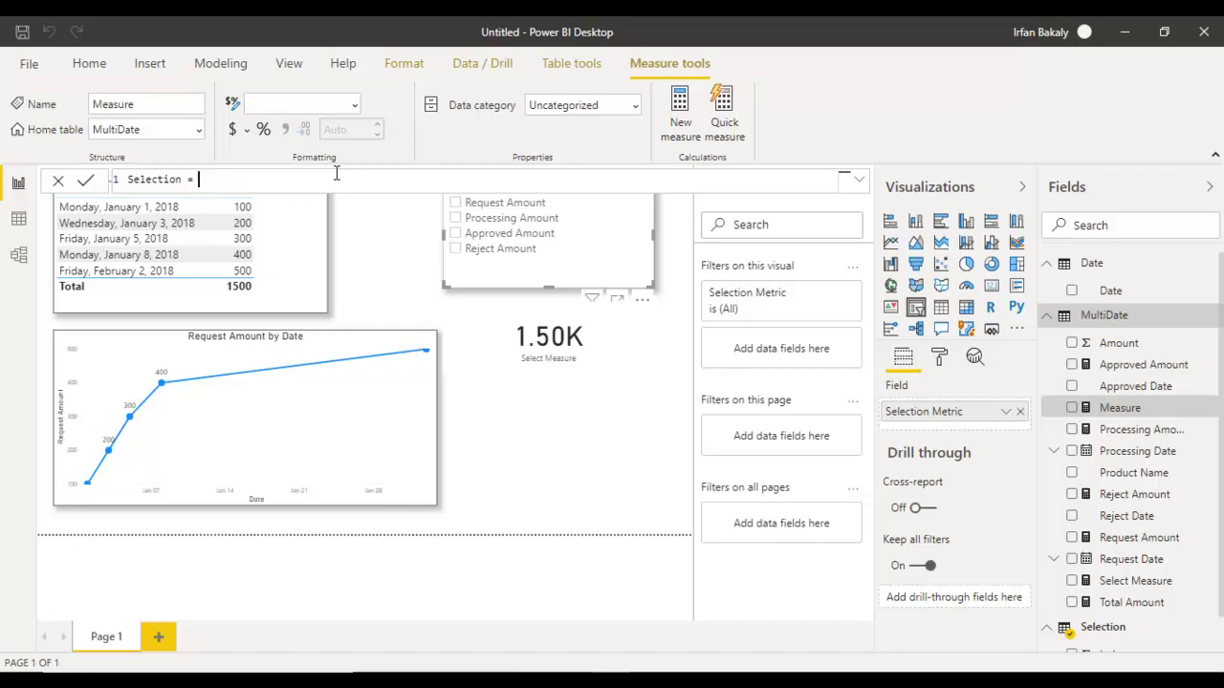
{"action": "type", "text": "sw"}
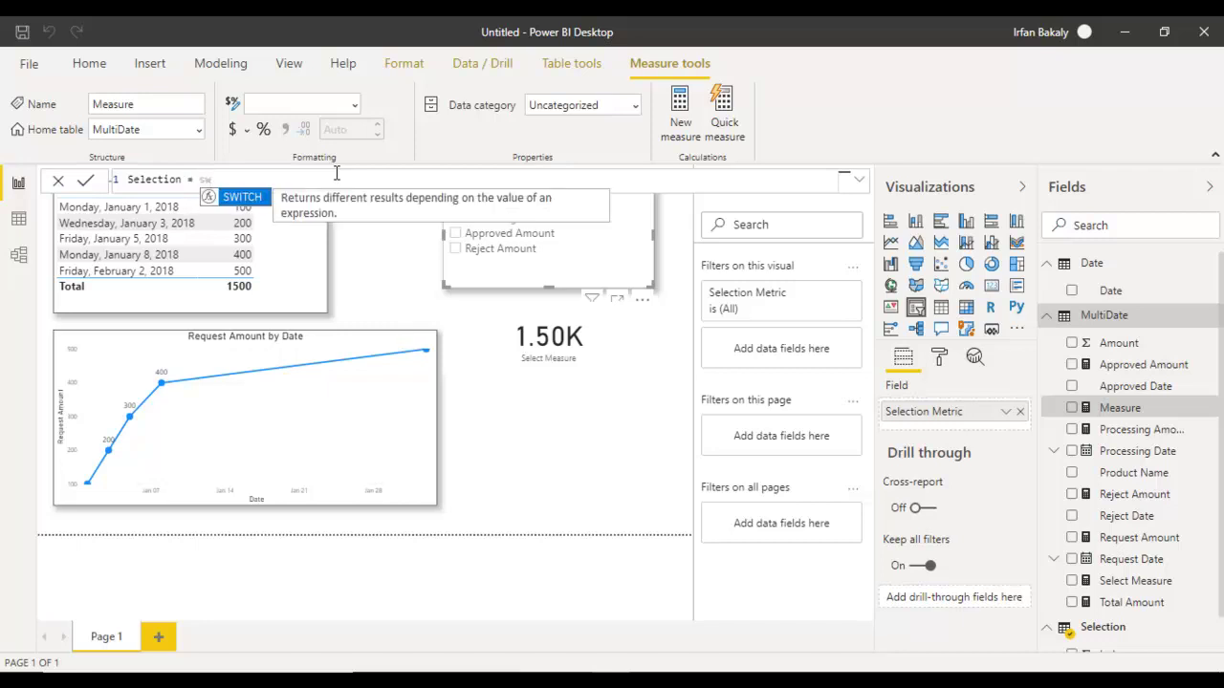
{"action": "key", "text": "Tab"}
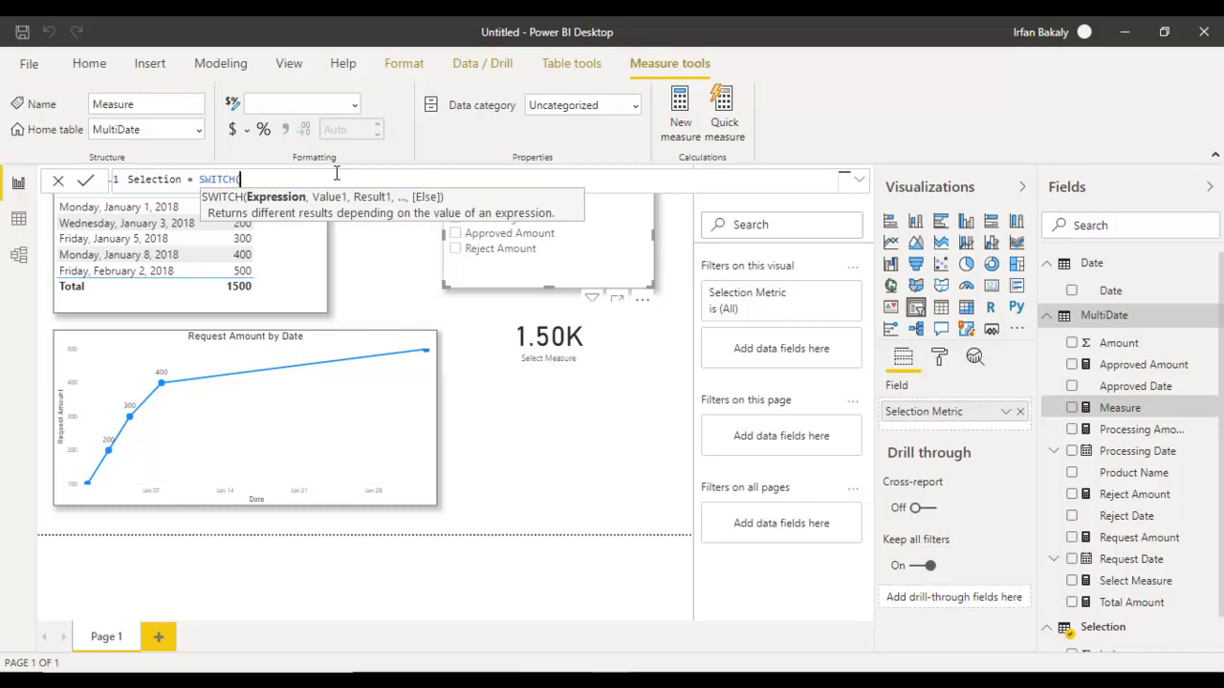
Enter TRUE() as the SWITCH expression and start a second formula line for the conditions
{"action": "type", "text": "tr"}
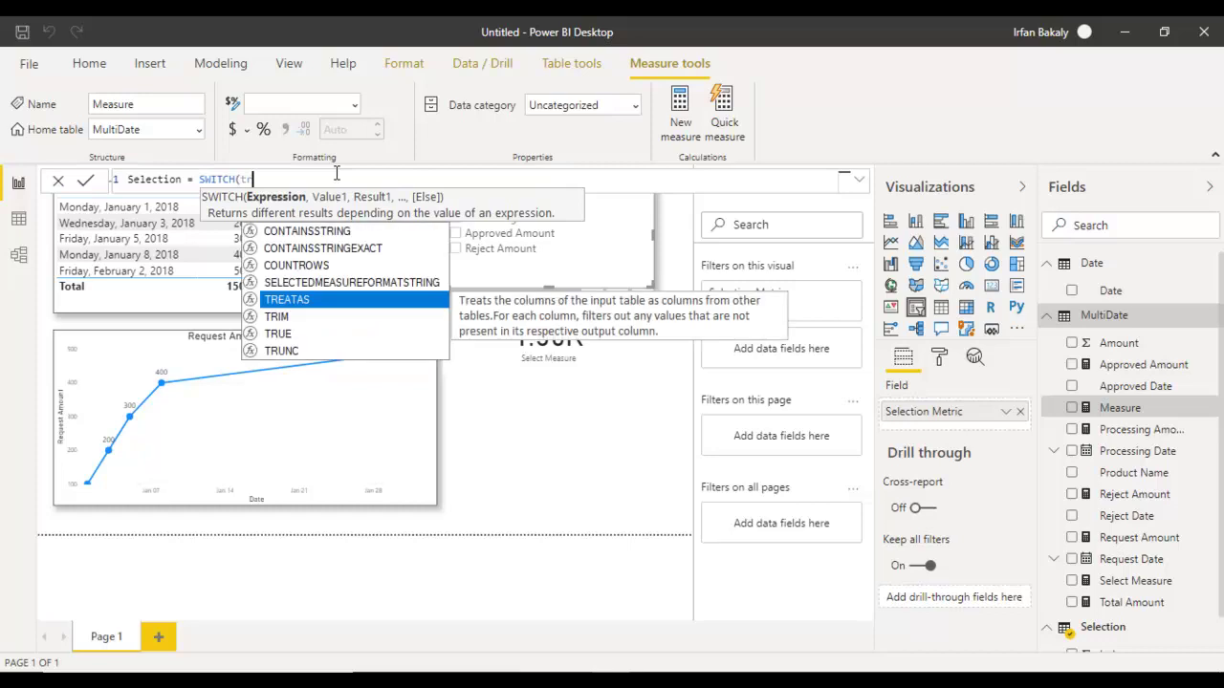
{"action": "key", "text": "Down"}
{"action": "key", "text": "Down"}
{"action": "key", "text": "Tab"}
{"action": "type", "text": ")"}
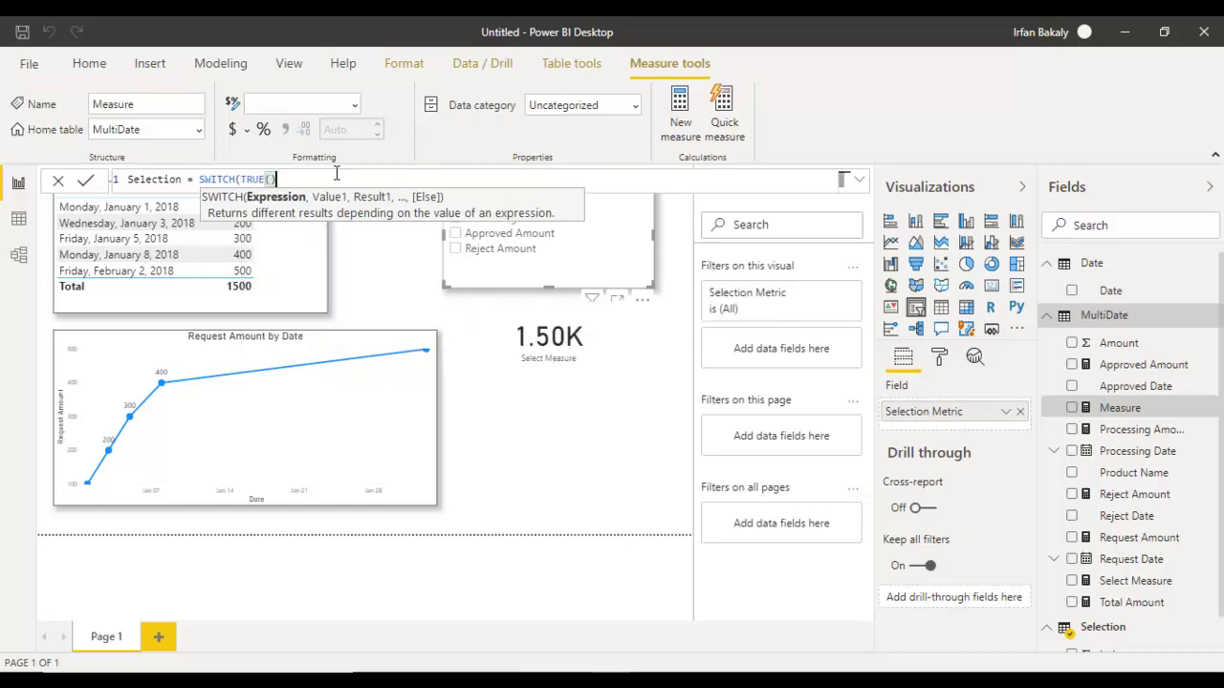
{"action": "type", "text": ","}
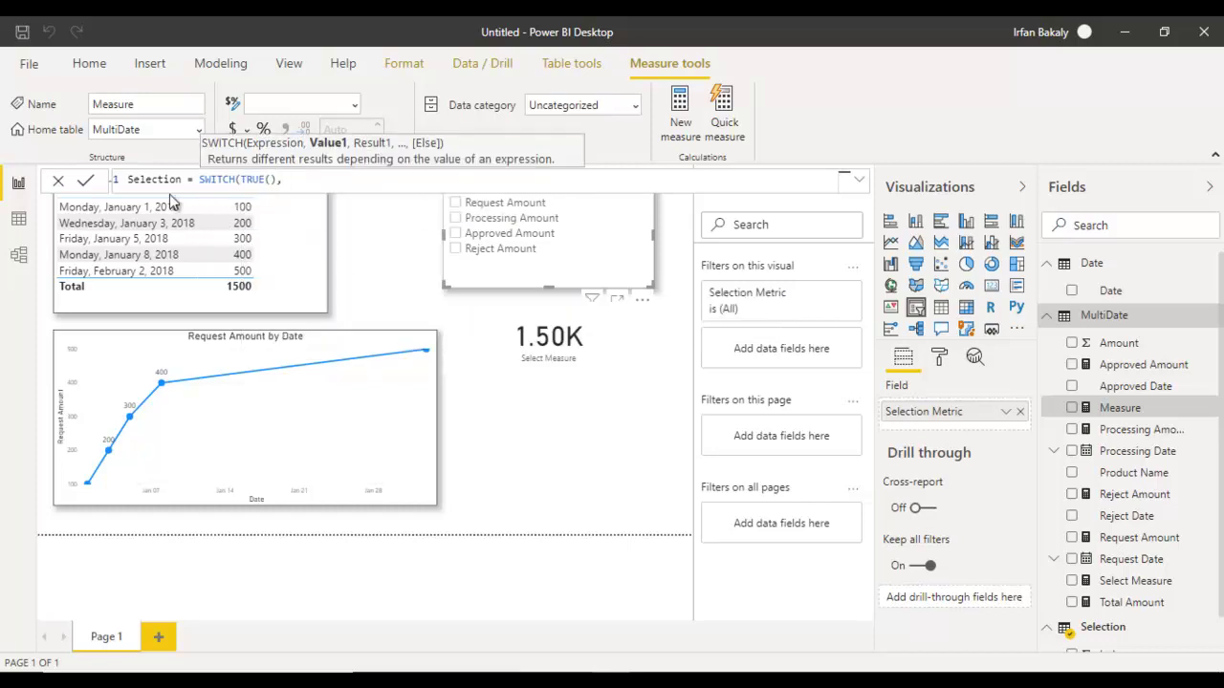
{"action": "key", "text": "shift+Return"}
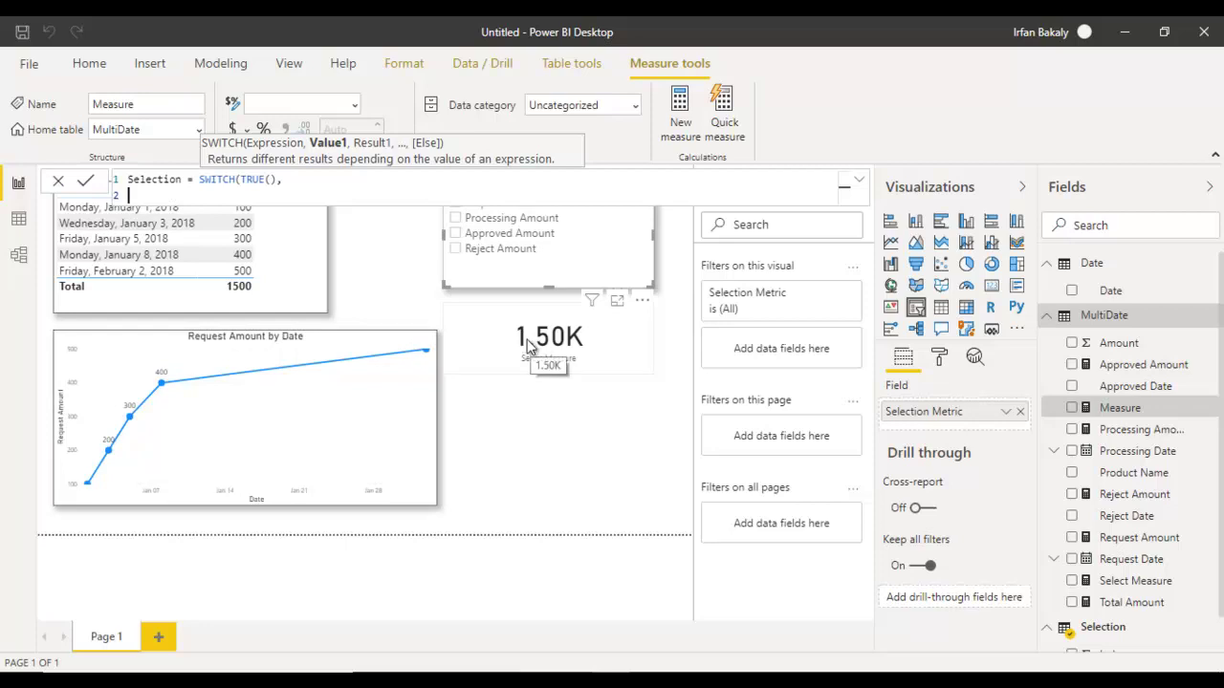
Add [Select Measure] = "Request Amount" as the first SWITCH condition
{"action": "type", "text": "["}
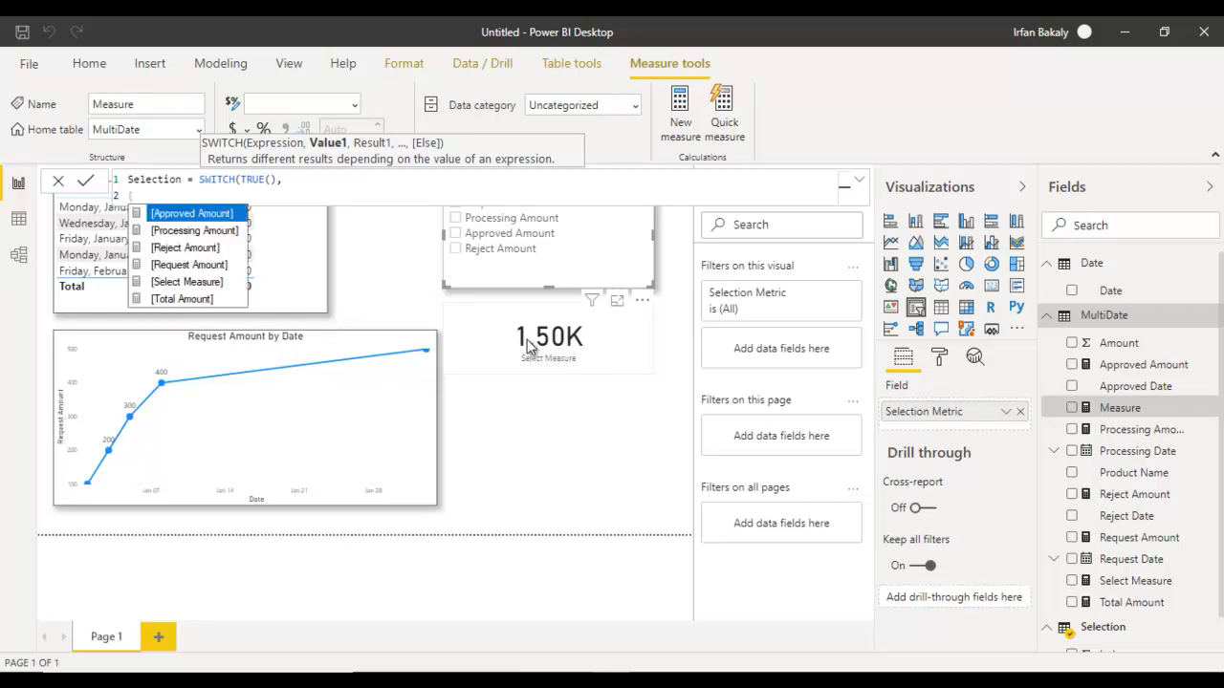
{"action": "type", "text": "sel"}
{"action": "key", "text": "Tab"}
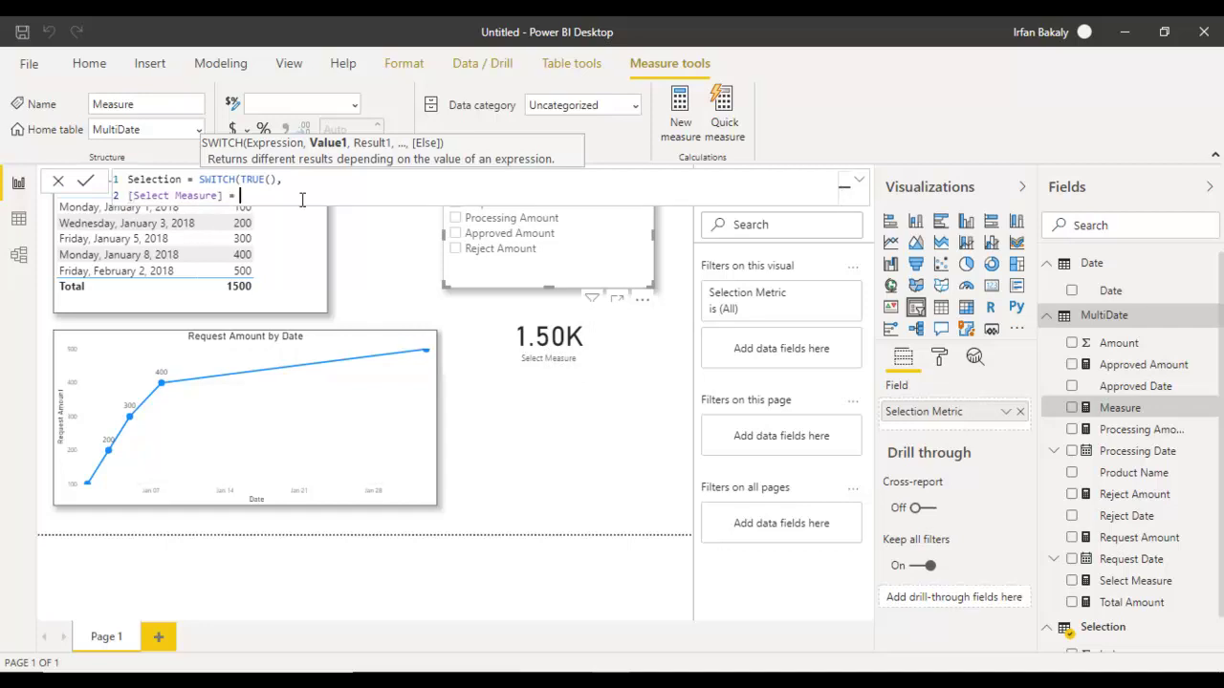
{"action": "key", "text": "Return"}
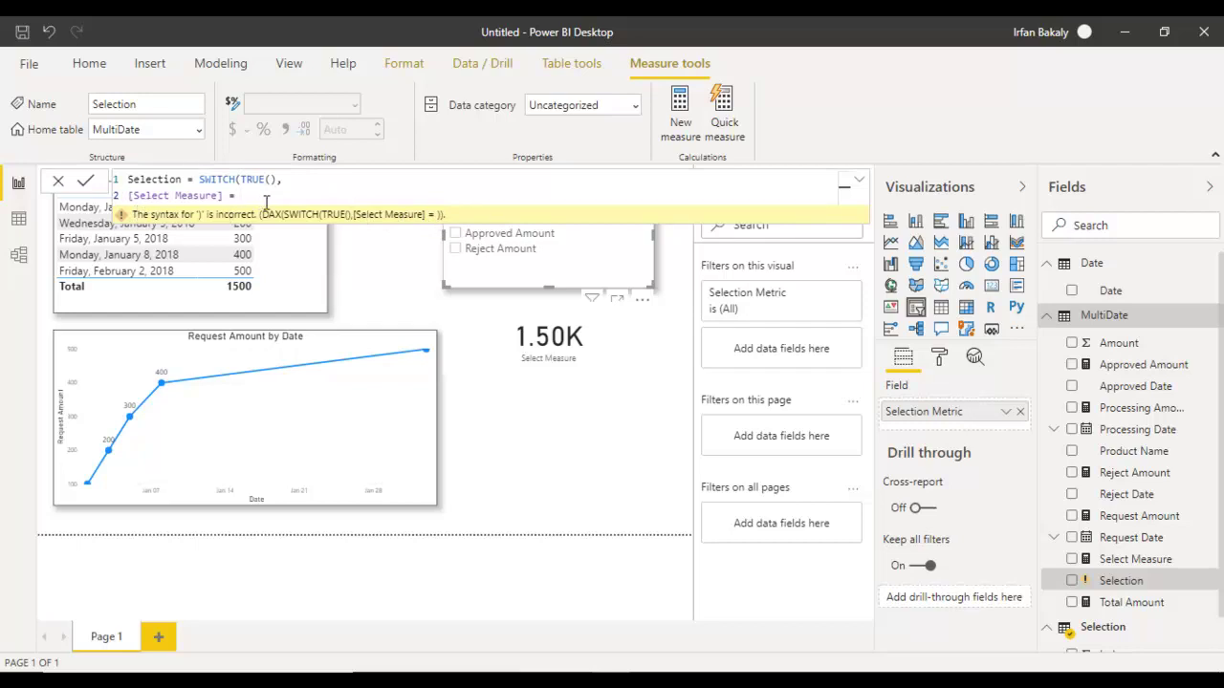
{"action": "type", "text": "\"Request Amount ,[re"}
{"action": "type", "text": "quest"}
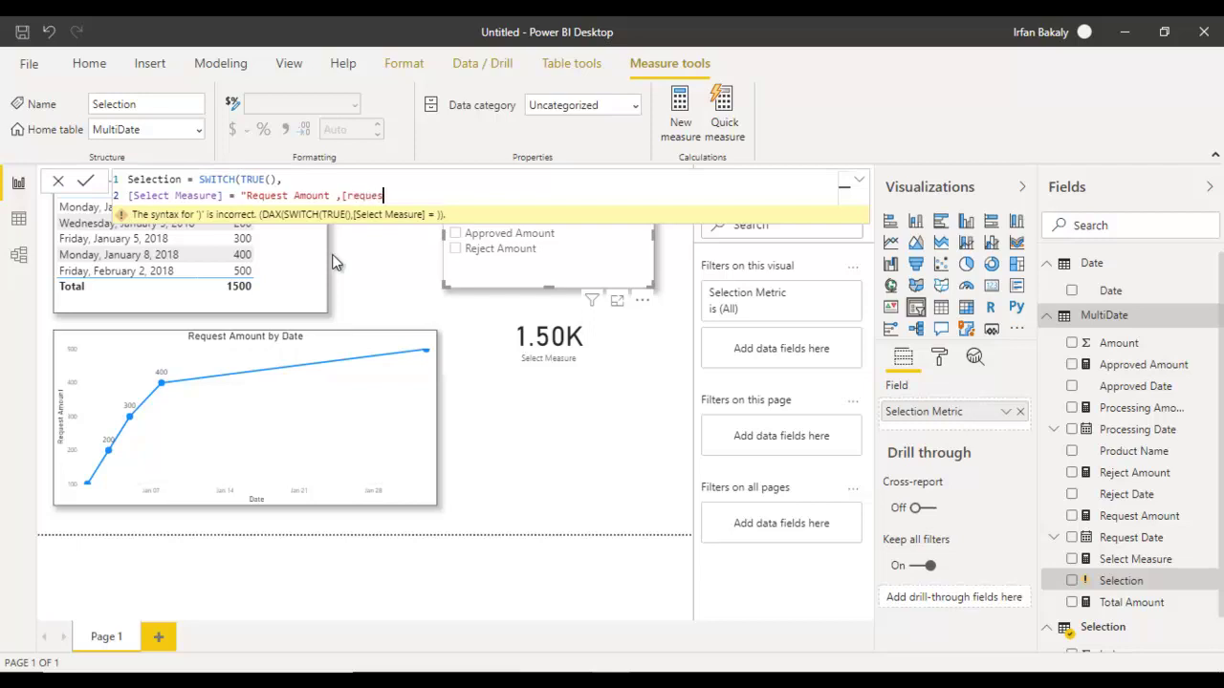
{"action": "key", "text": "BackSpace"}
{"action": "key", "text": "BackSpace"}
{"action": "key", "text": "BackSpace"}
{"action": "key", "text": "BackSpace"}
{"action": "key", "text": "BackSpace"}
{"action": "key", "text": "BackSpace"}
{"action": "key", "text": "BackSpace"}
{"action": "key", "text": "BackSpace"}
{"action": "key", "text": "BackSpace"}
{"action": "key", "text": "BackSpace"}
{"action": "type", "text": ", "}
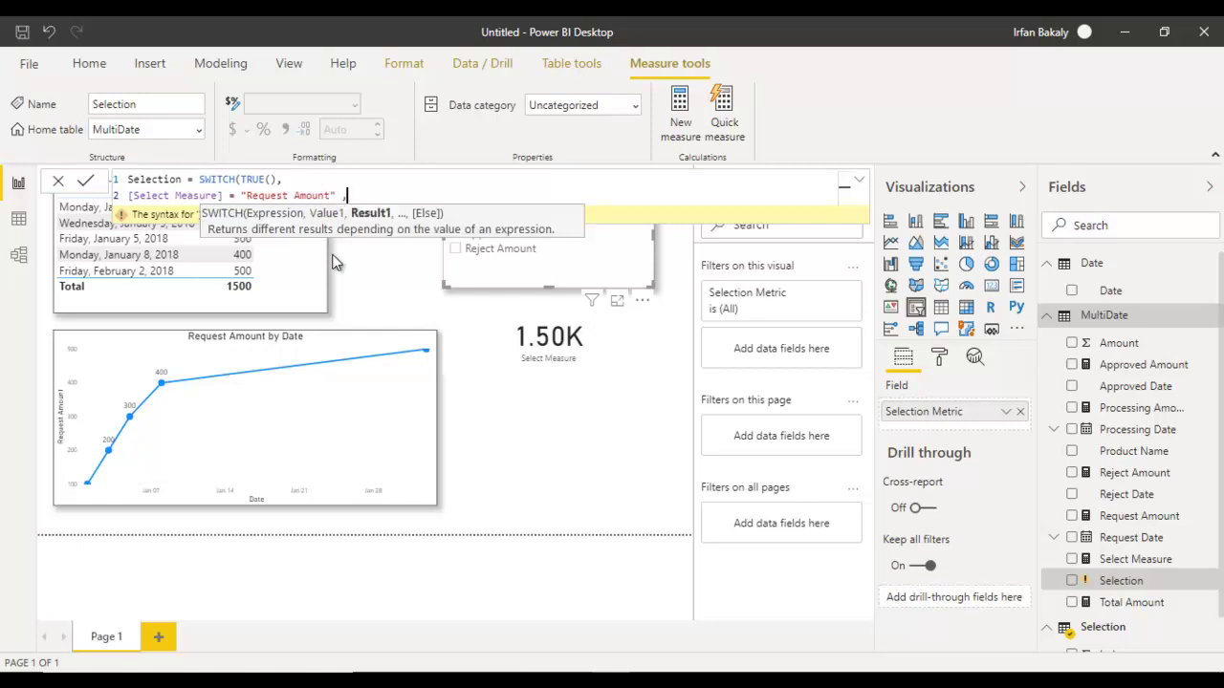
Set the [Request Amount] measure as the result of the first SWITCH condition
{"action": "type", "text": "[re"}
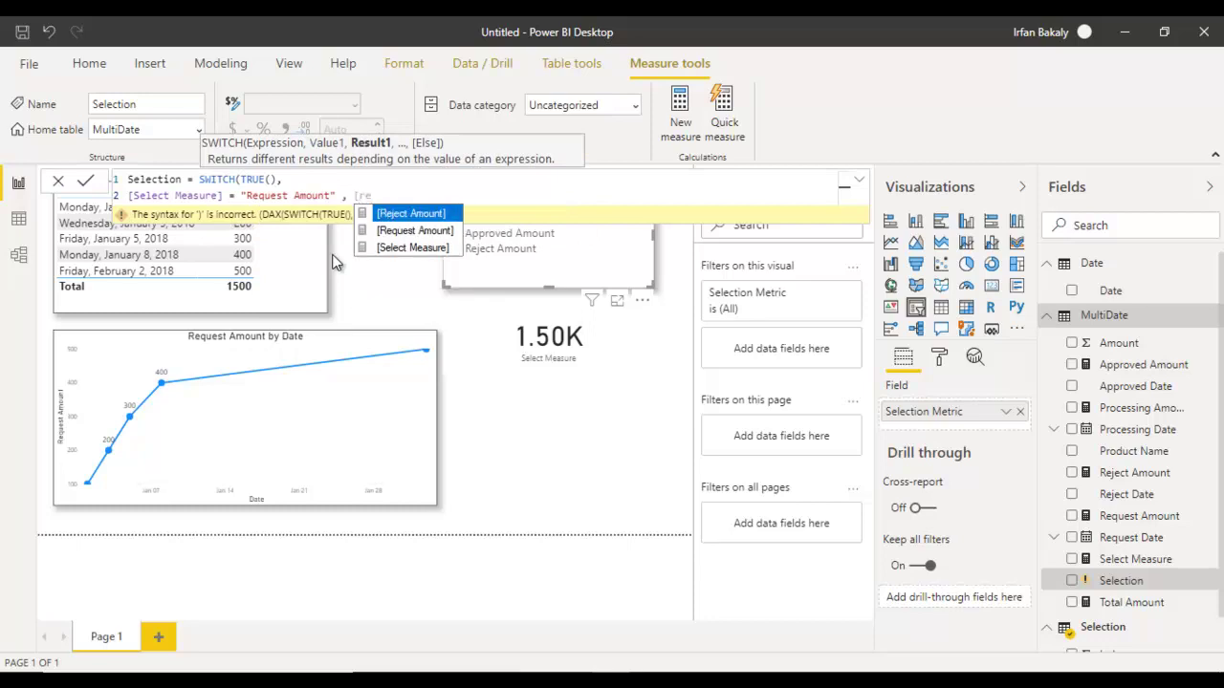
{"action": "key", "text": "Down"}
{"action": "key", "text": "Tab"}
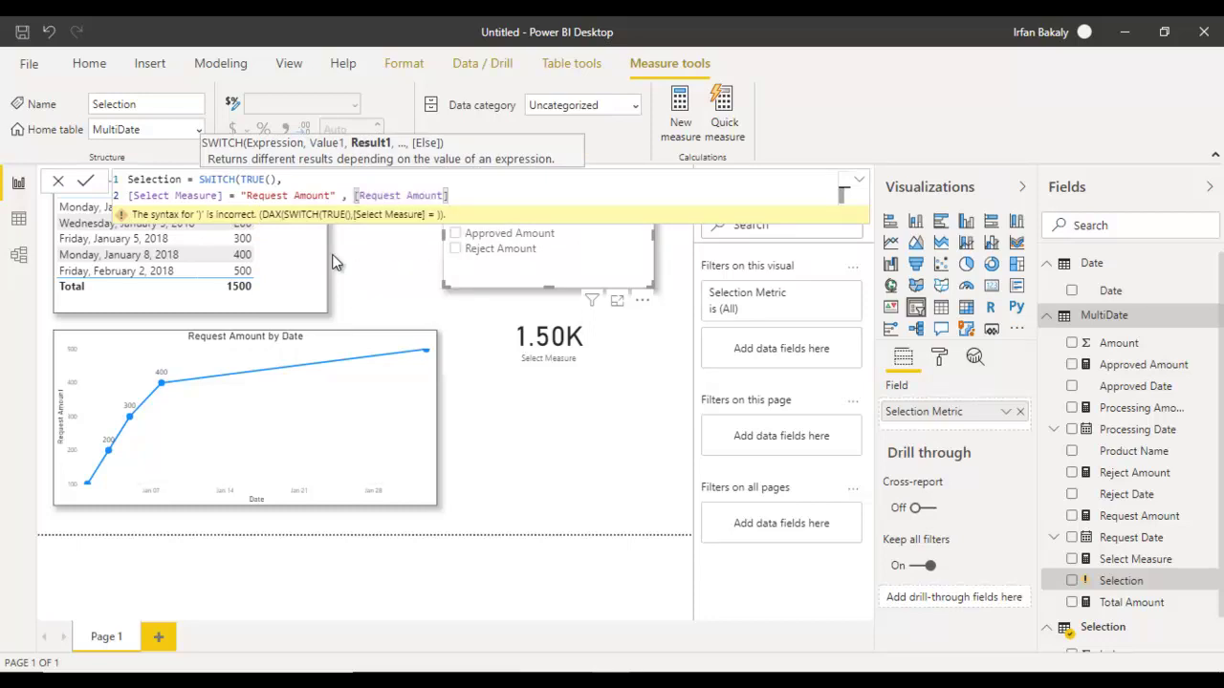
{"action": "type", "text": ","}
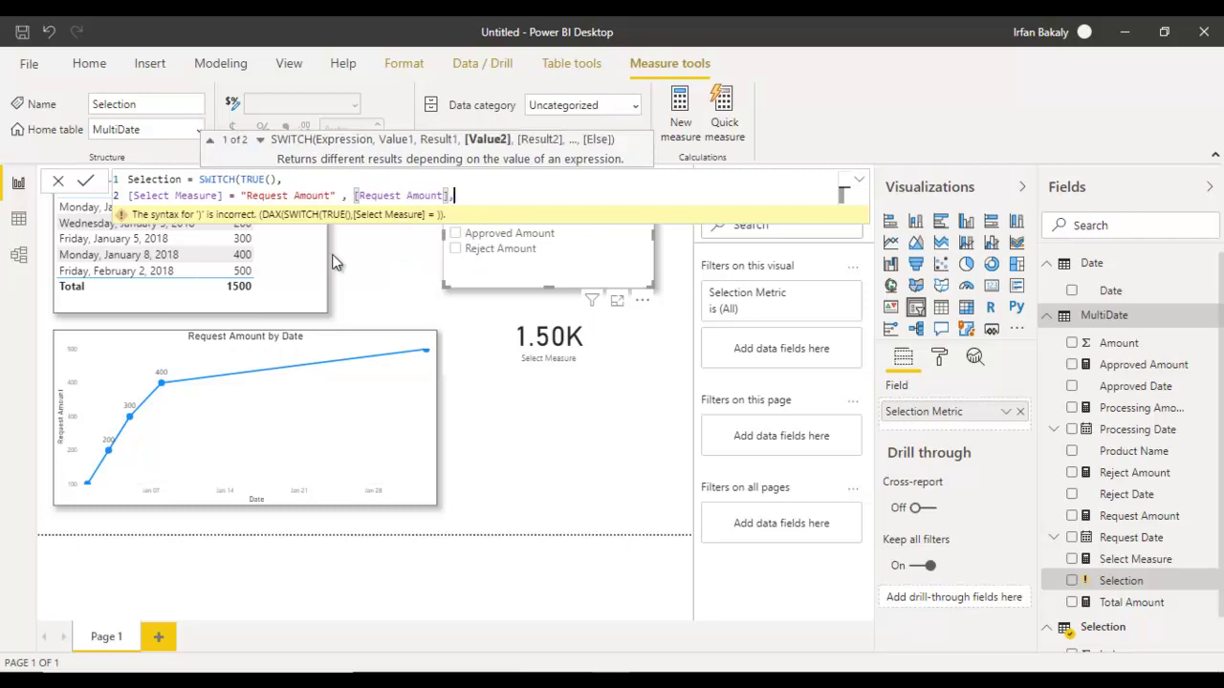
Add a second SWITCH line that returns [Processing Amount] when [Select Measure] = "Processing Amount"
{"action": "key", "text": "shift+Return"}
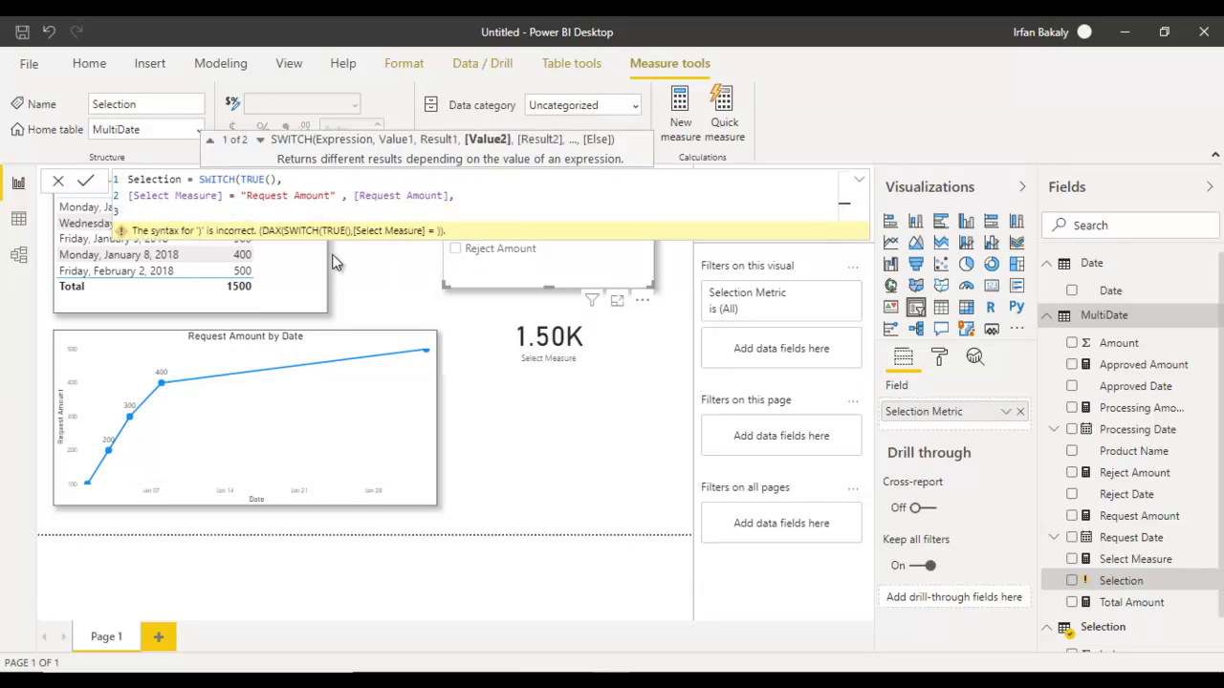
{"action": "type", "text": "[Select Measure]"}
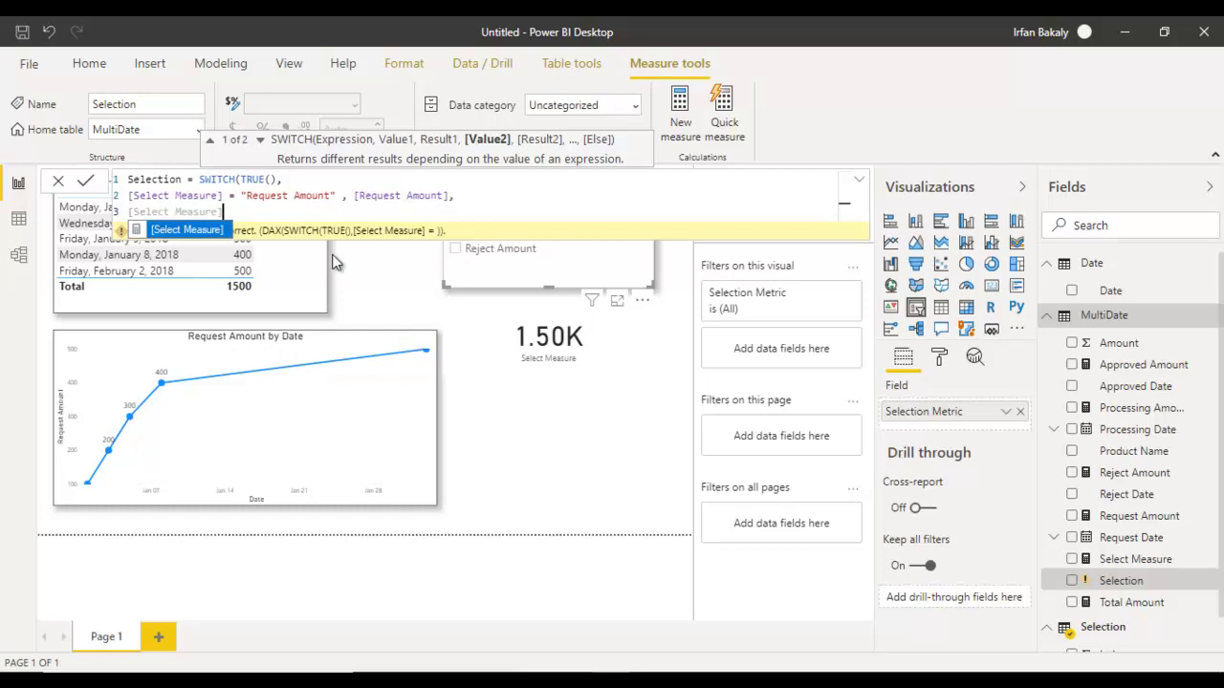
{"action": "key", "text": "Tab"}
{"action": "type", "text": "= "}
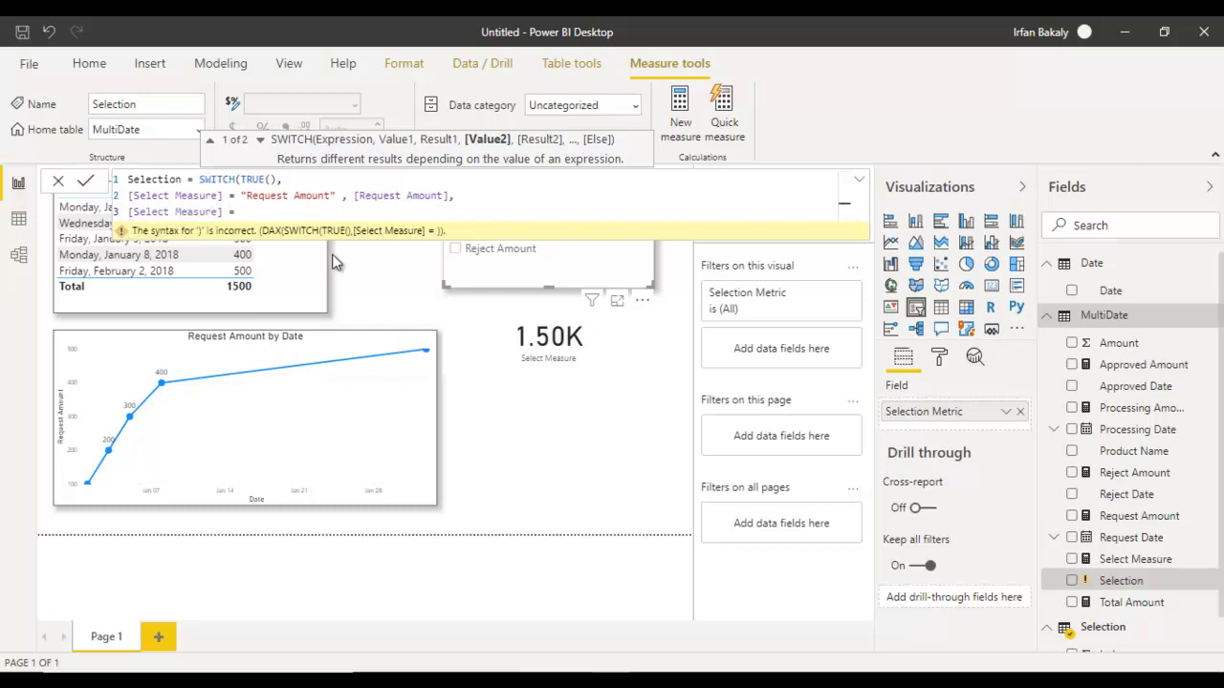
{"action": "type", "text": "Pro"}
{"action": "key", "text": "BackSpace"}
{"action": "key", "text": "BackSpace"}
{"action": "key", "text": "BackSpace"}
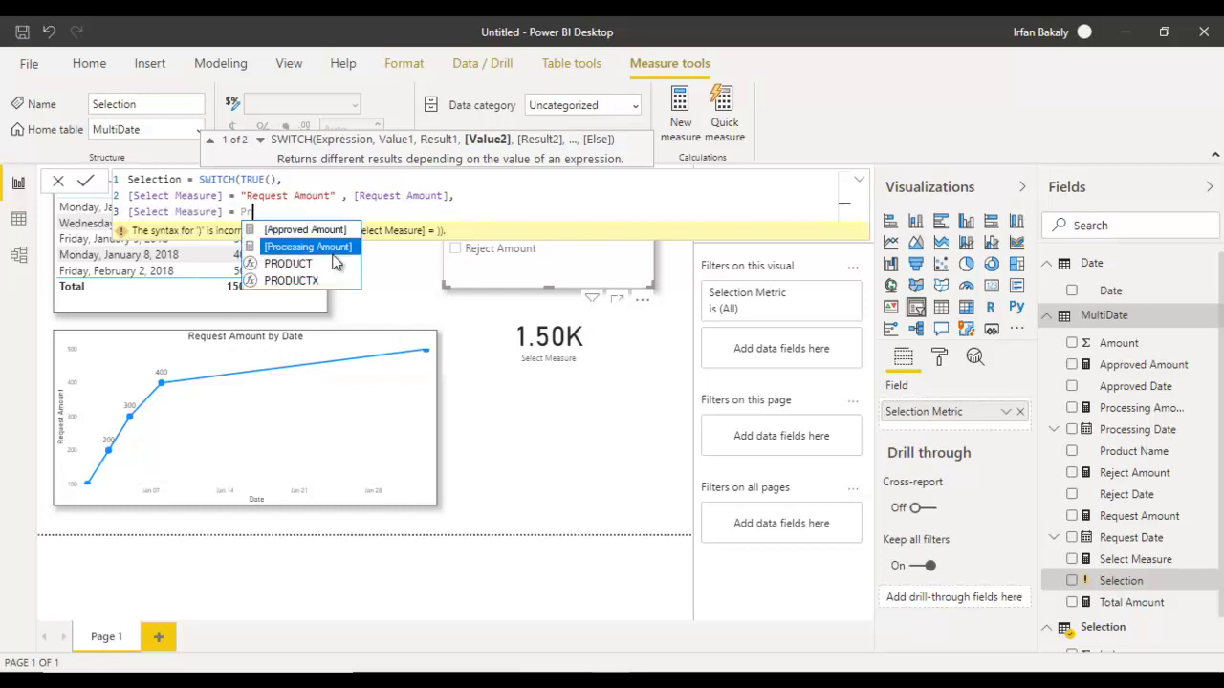
{"action": "type", "text": "\"Proce"}
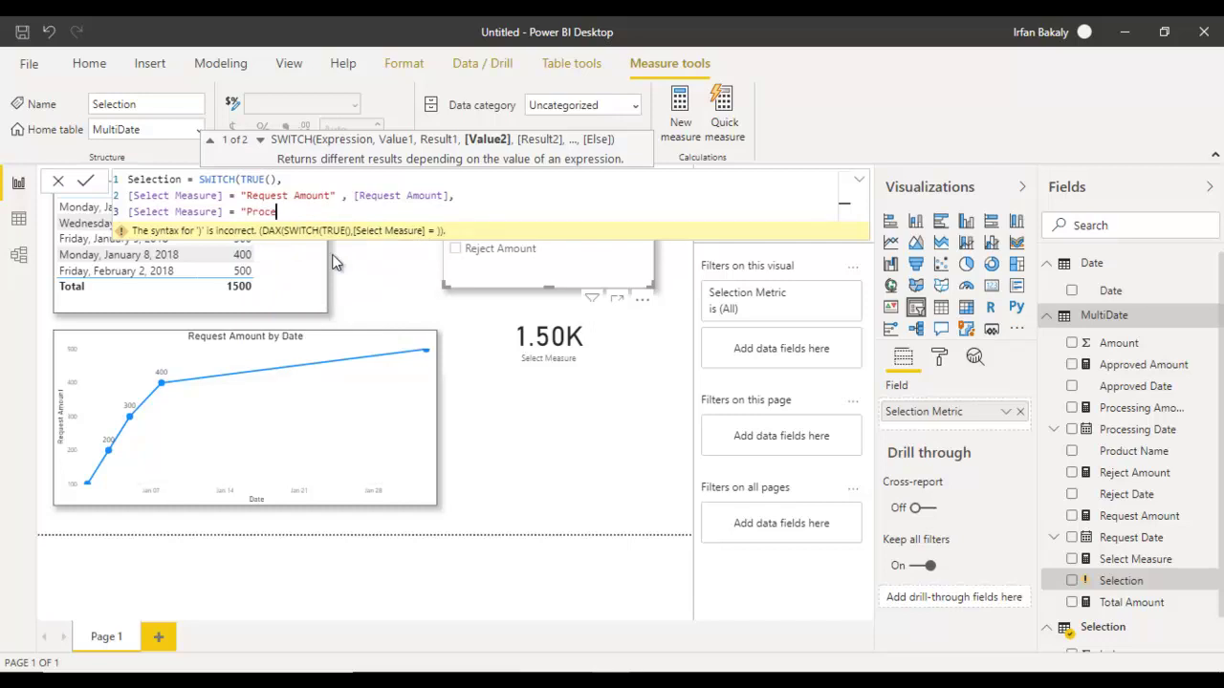
{"action": "type", "text": "ssing Amount\" , [pro"}
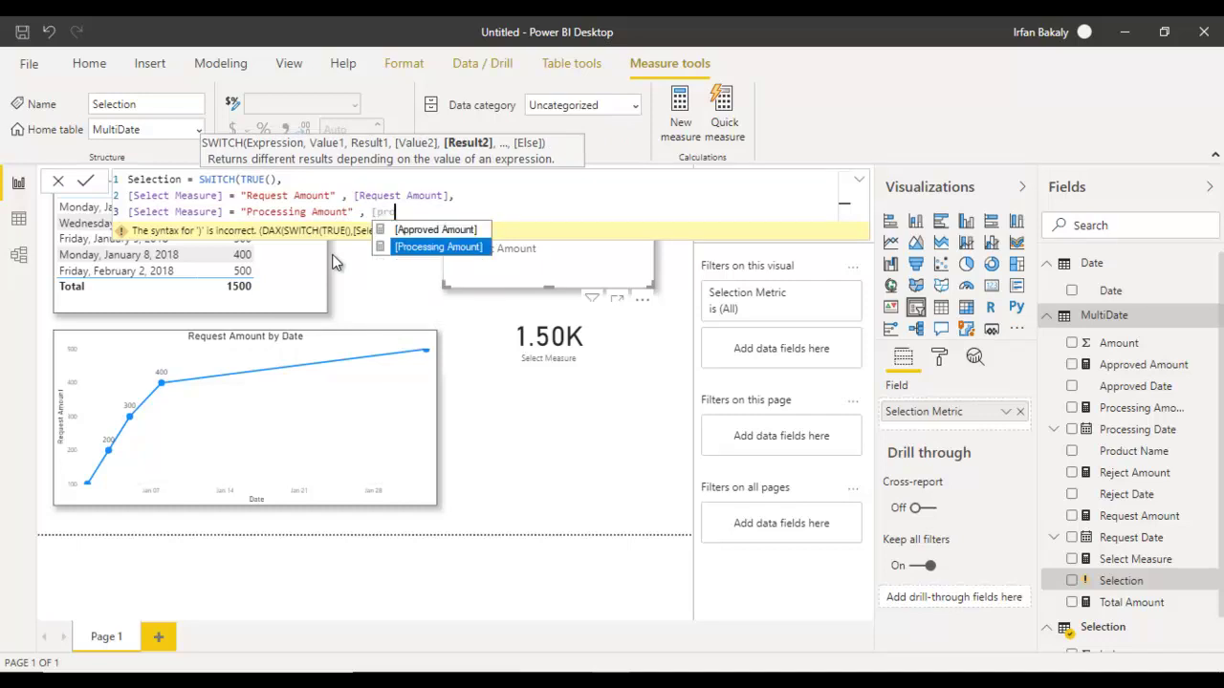
{"action": "key", "text": "Tab"}
{"action": "type", "text": ","}
Add a third SWITCH line that returns [Approved Amount] when [Select Measure] = "Approved Amount"
{"action": "key", "text": "shift+Return"}
{"action": "type", "text": "[selec"}
{"action": "key", "text": "Tab"}
{"action": "type", "text": "= \"Approved Amount"}
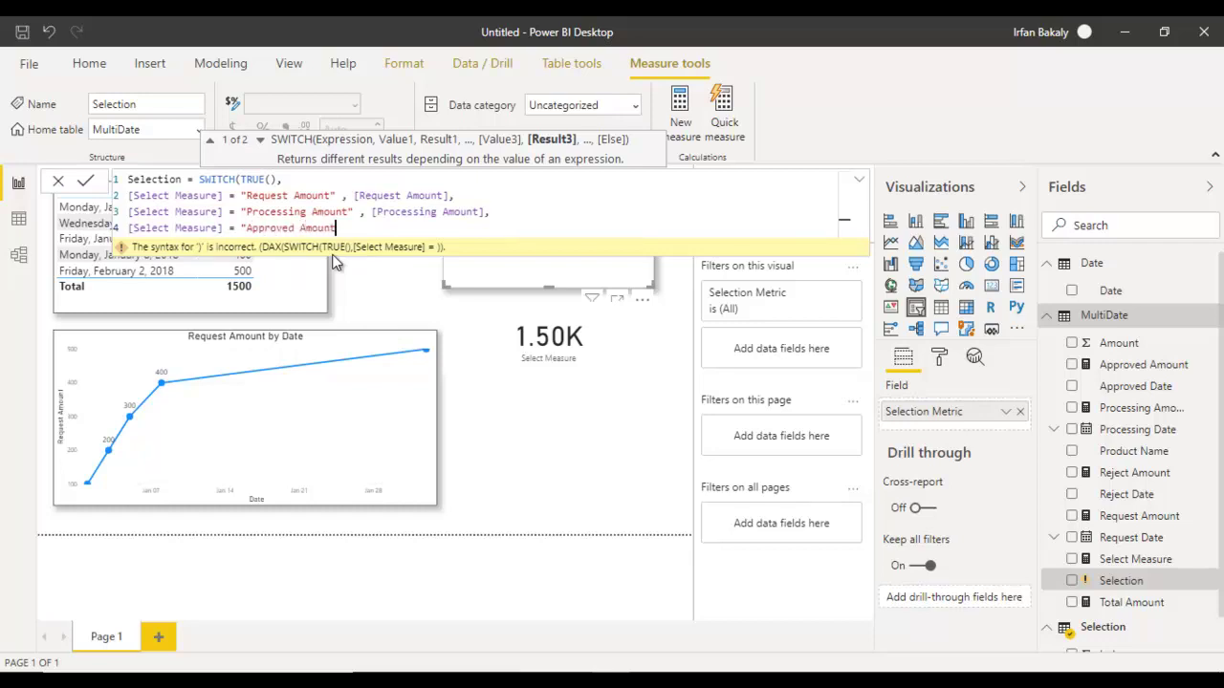
{"action": "type", "text": "\" , "}
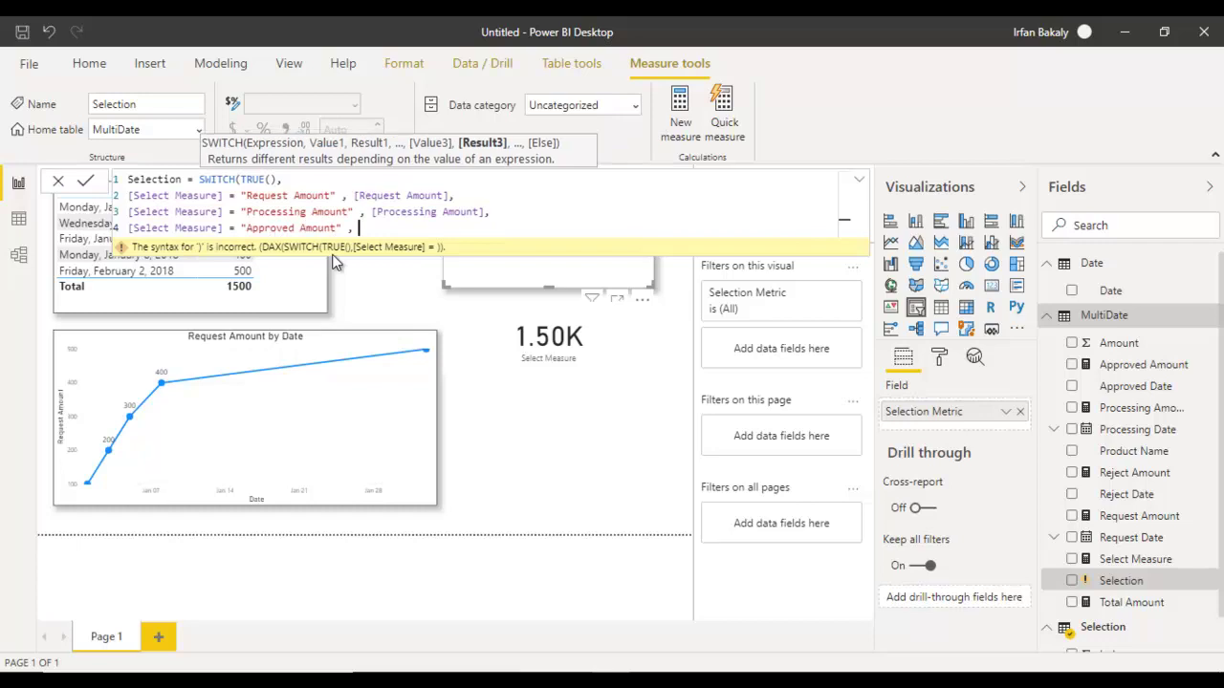
{"action": "type", "text": "[app"}
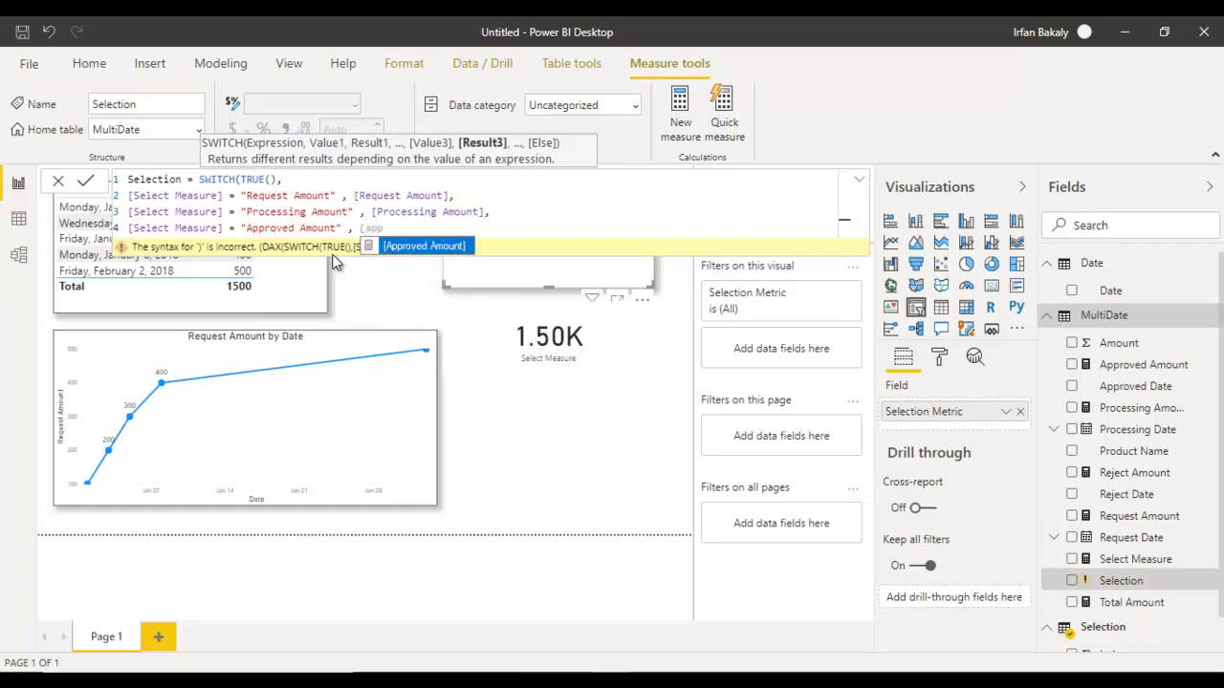
{"action": "key", "text": "Tab"}
{"action": "type", "text": ","}
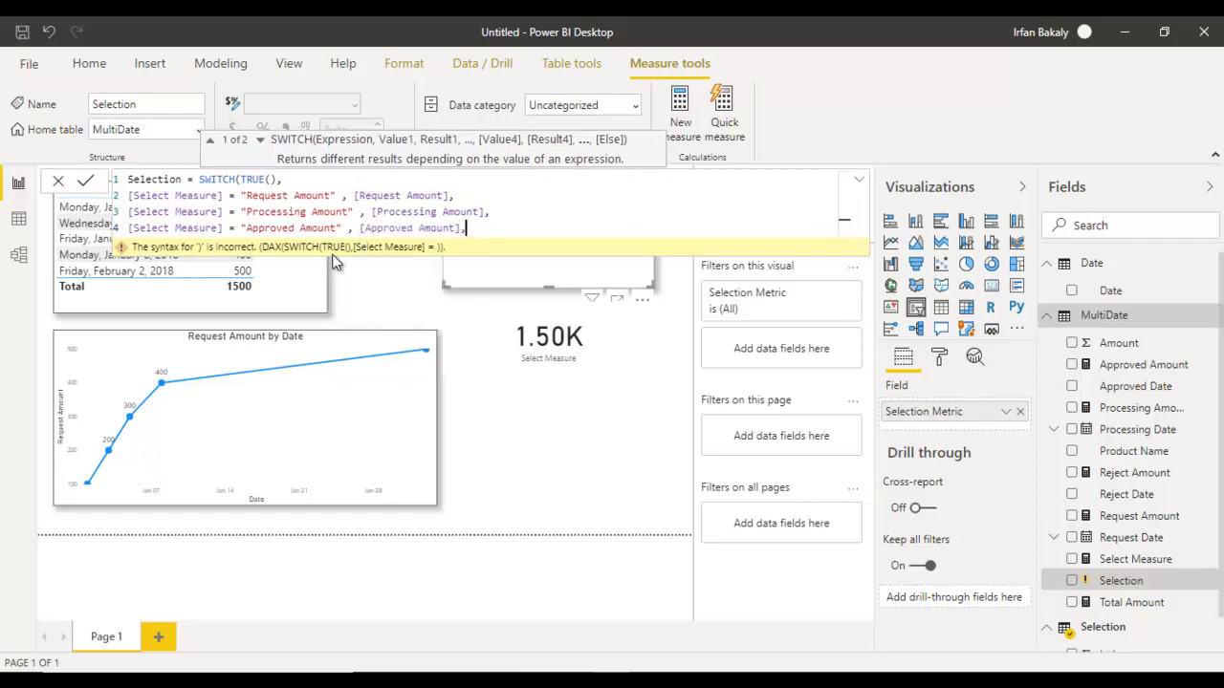
Add a fourth SWITCH line that returns [Reject Amount] when [Select Measure] = "Reject Amount"
{"action": "key", "text": "Return"}
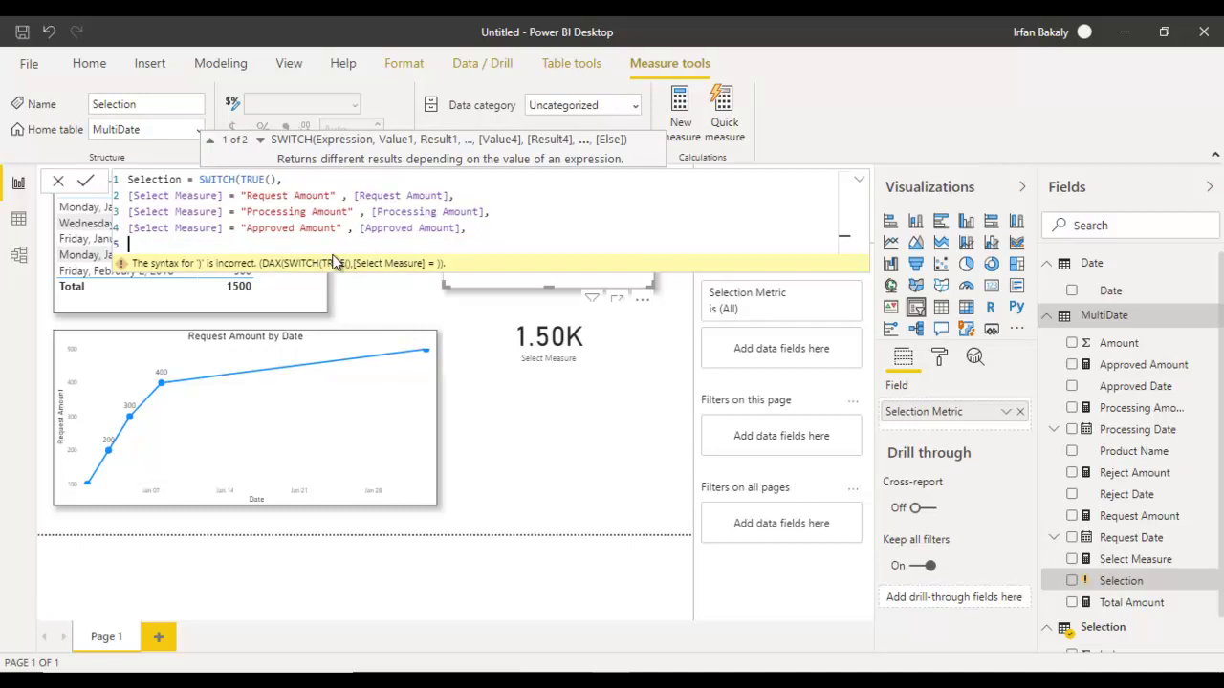
{"action": "type", "text": "[sel"}
{"action": "key", "text": "Tab"}
{"action": "type", "text": "="}
{"action": "type", "text": "\"Requ"}
{"action": "key", "text": "BackSpace"}
{"action": "key", "text": "BackSpace"}
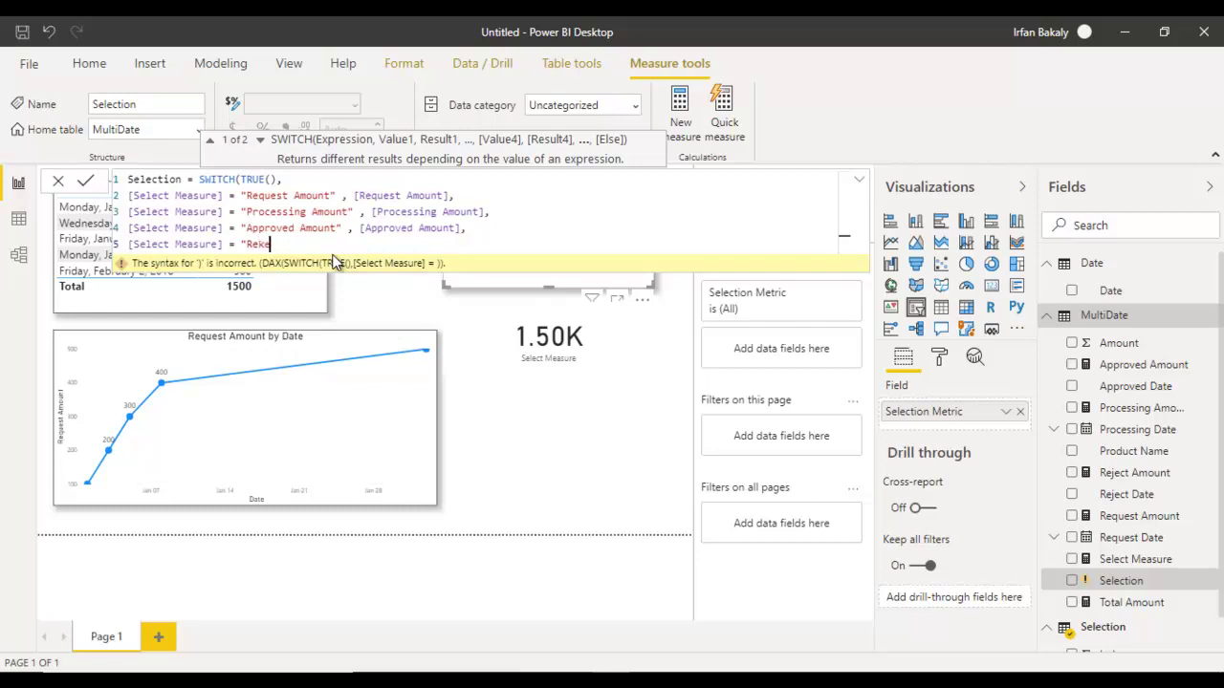
{"action": "type", "text": "ject Amount\" ,"}
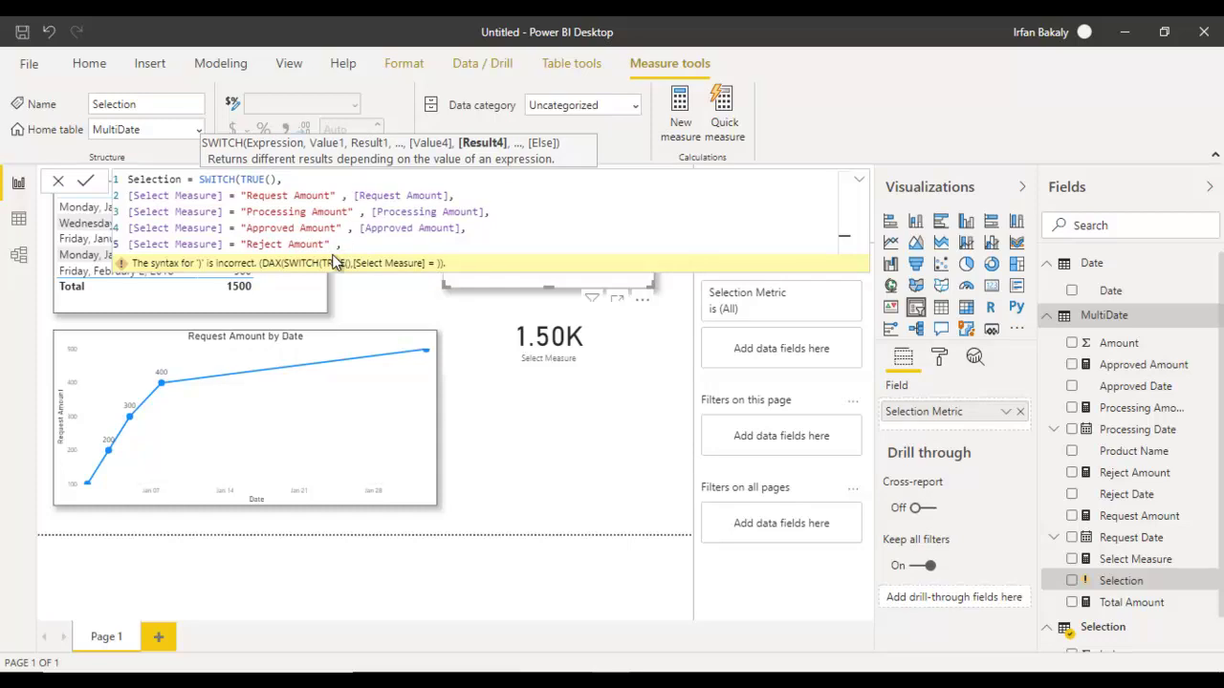
{"action": "type", "text": " [re"}
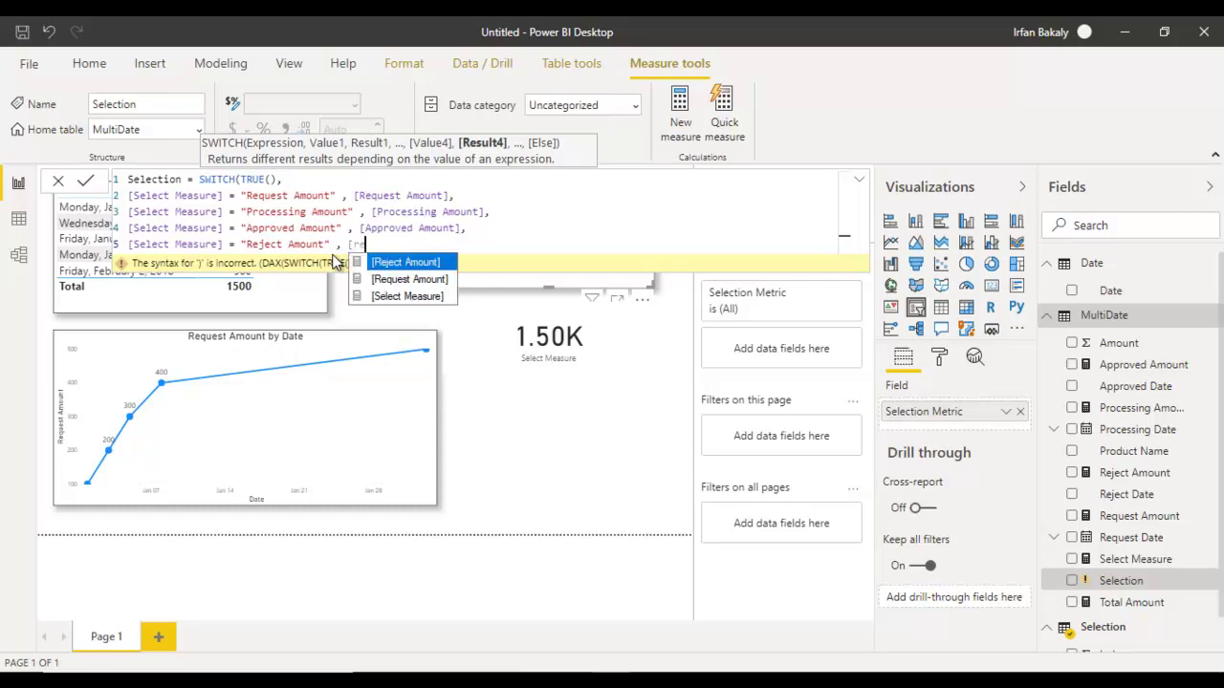
{"action": "key", "text": "Tab"}
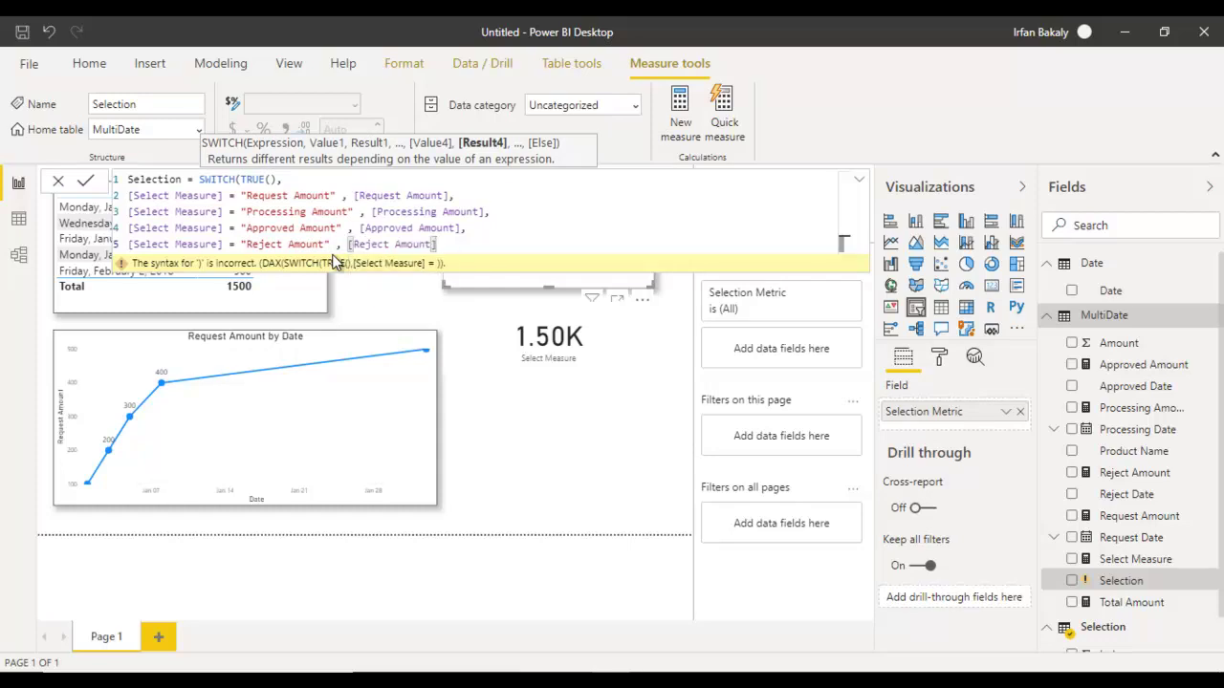
{"action": "type", "text": ","}
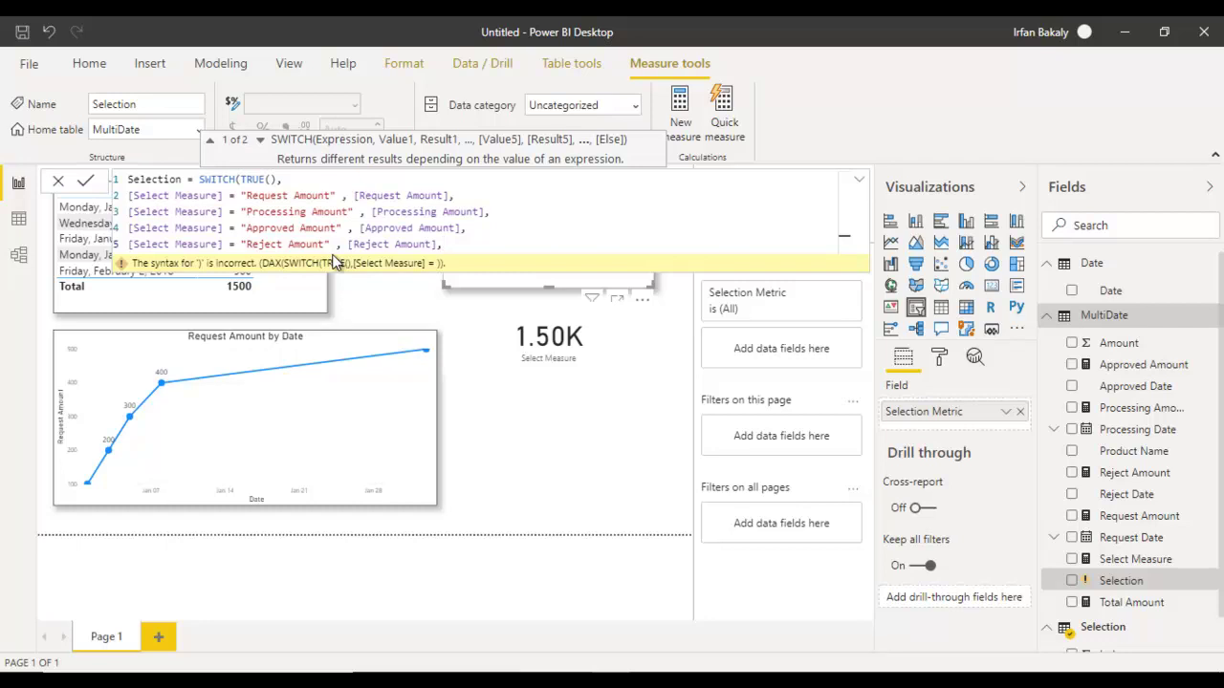
Set [Total Amount] as the SWITCH fallback result, close the expression and commit the Selection measure
{"action": "key", "text": "shift+Return"}
{"action": "type", "text": "[tota"}
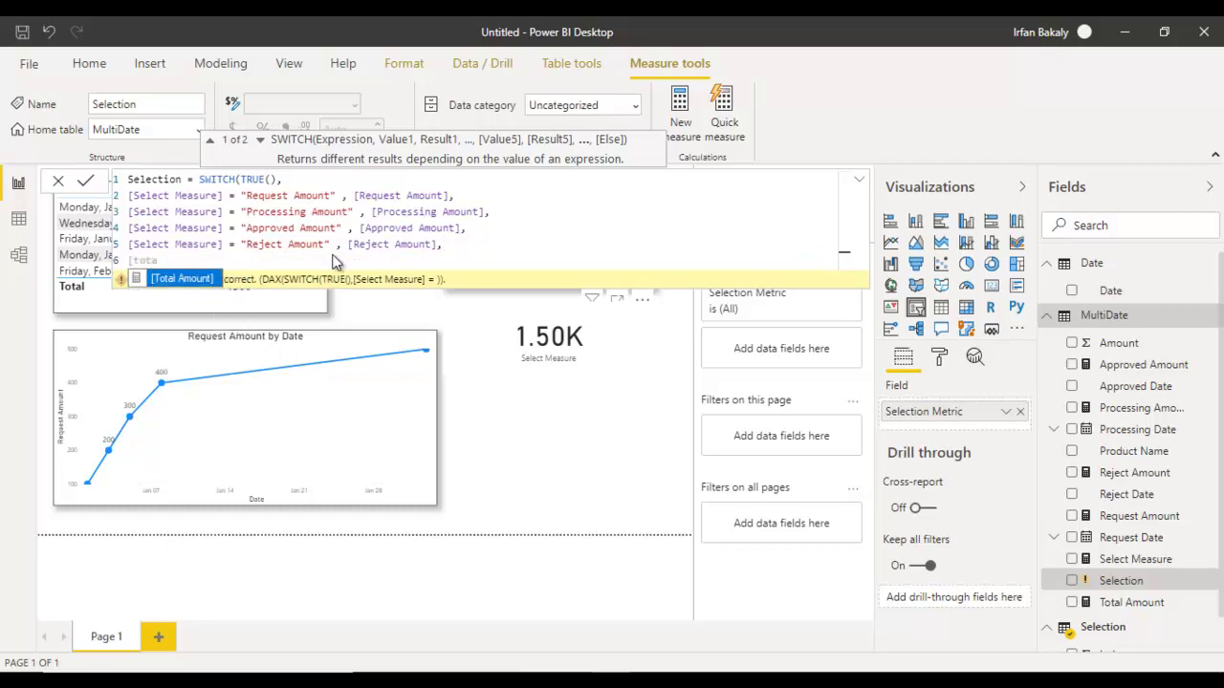
{"action": "key", "text": "Tab"}
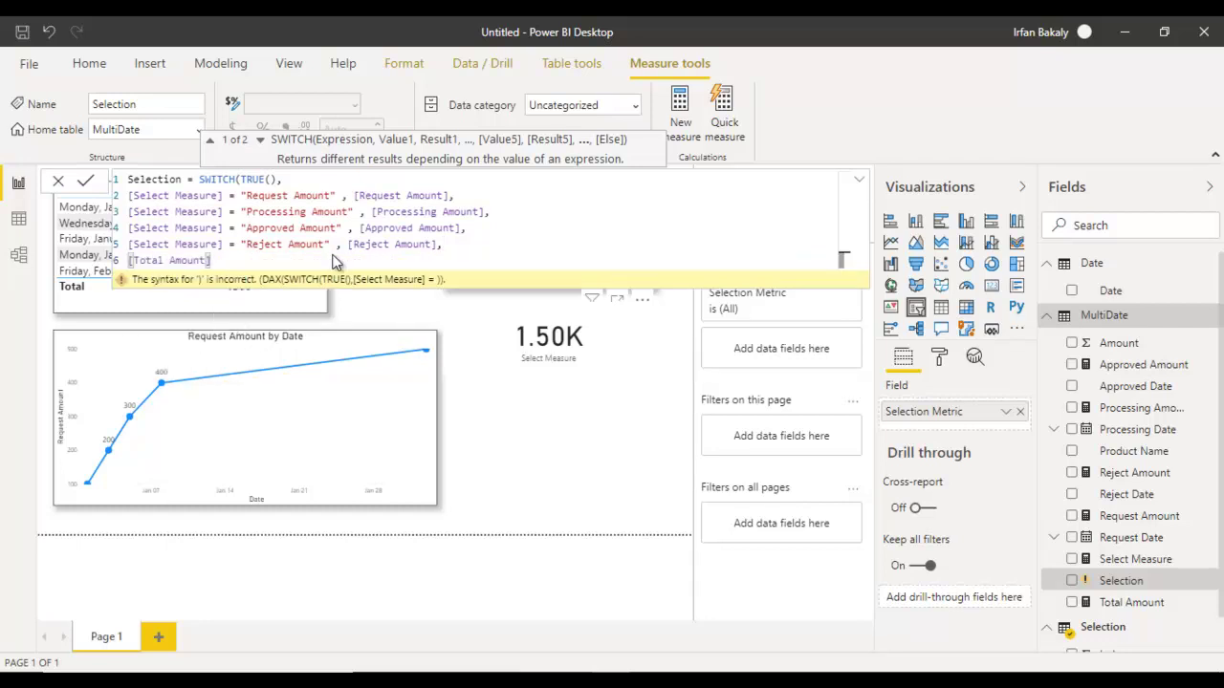
{"action": "type", "text": ")"}
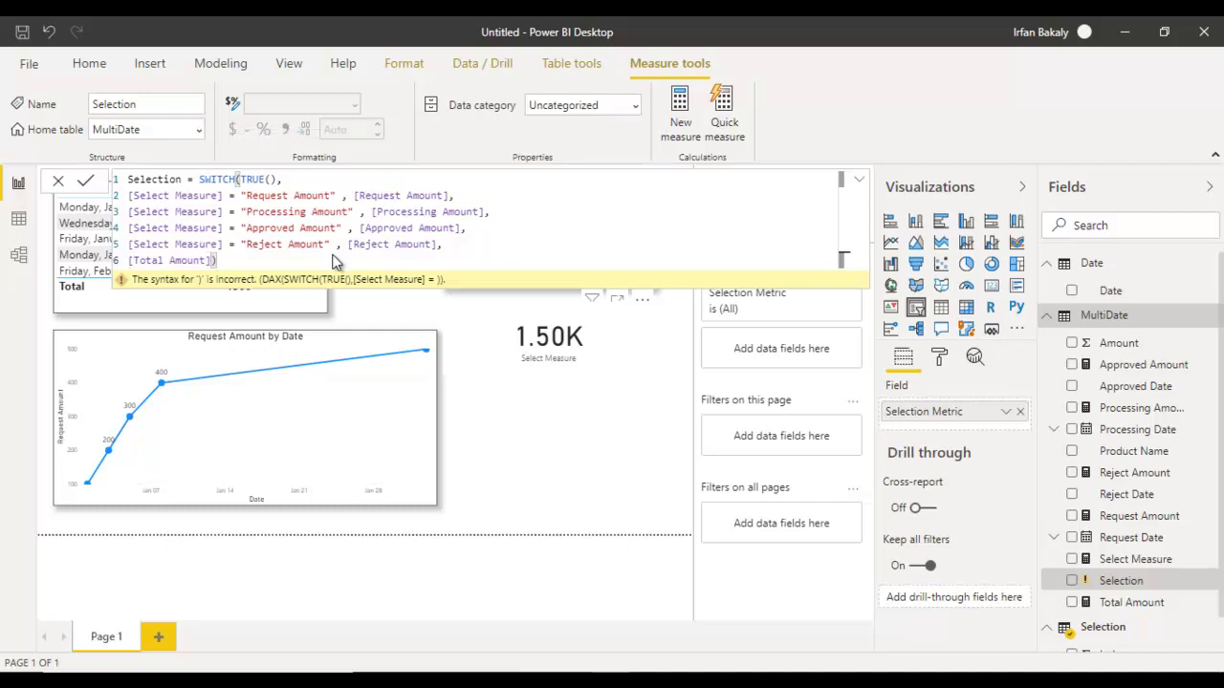
{"action": "key", "text": "Return"}
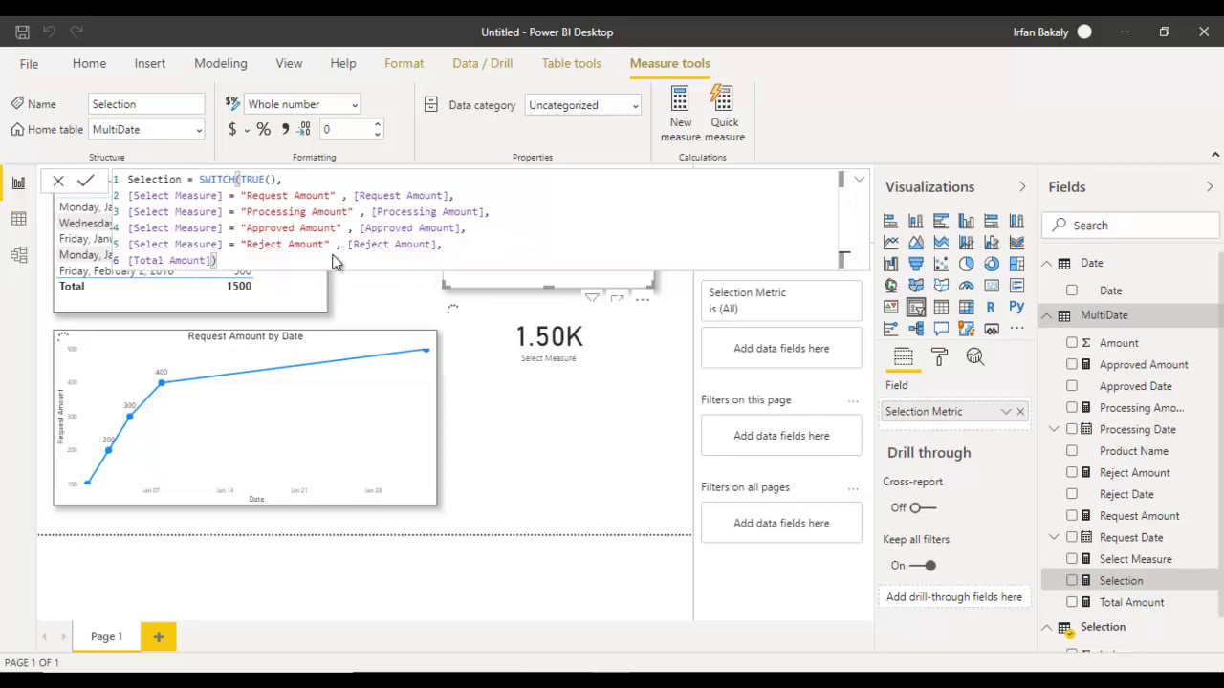
{"action": "left_click", "coordinate": [860, 185]}
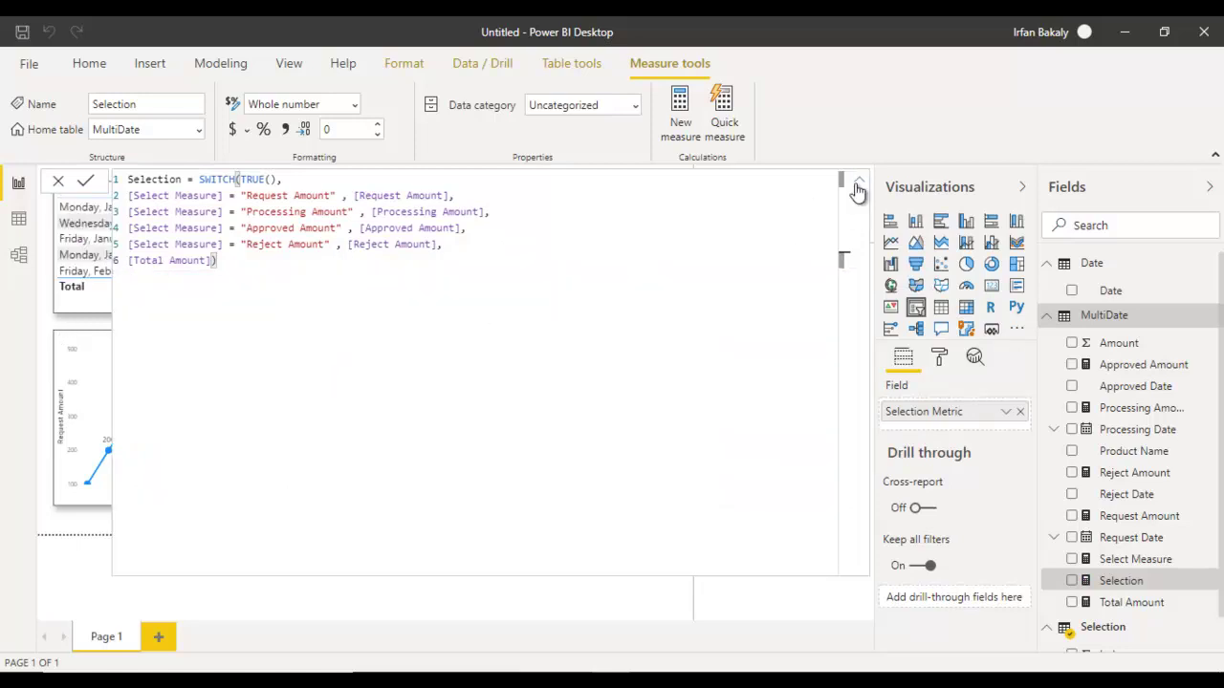
{"action": "left_click", "coordinate": [857, 182]}
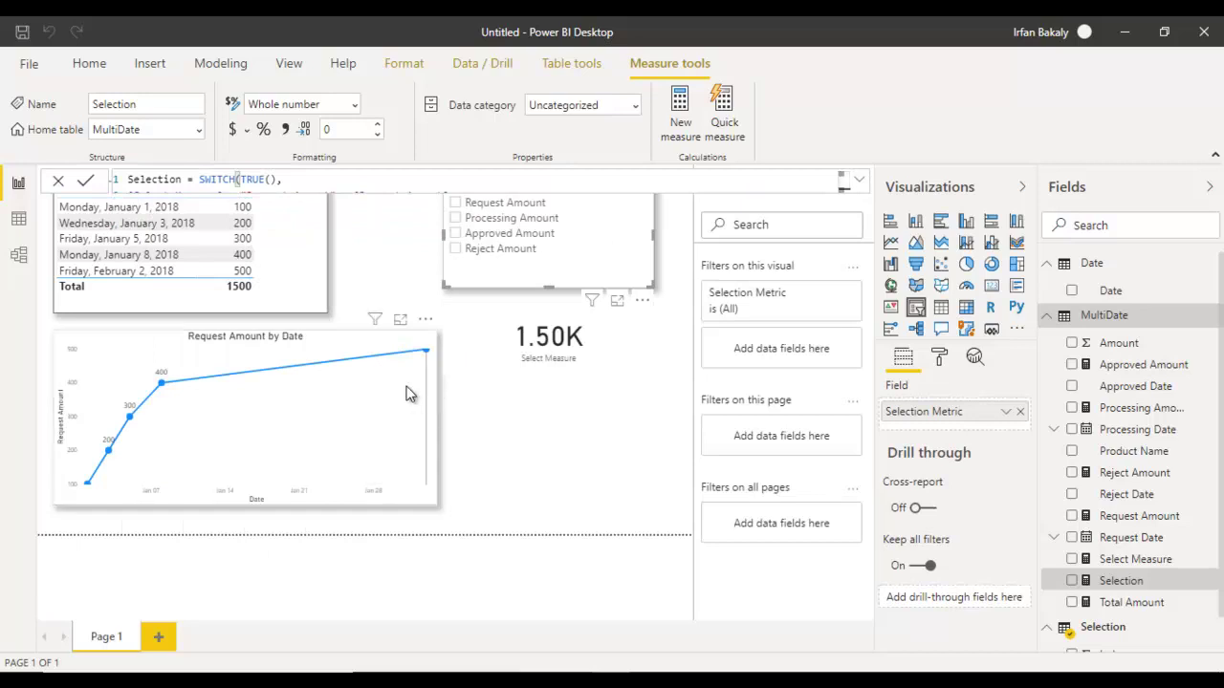
Replace Request Amount with the Selection measure as the line chart's value
{"action": "left_click", "coordinate": [374, 352]}
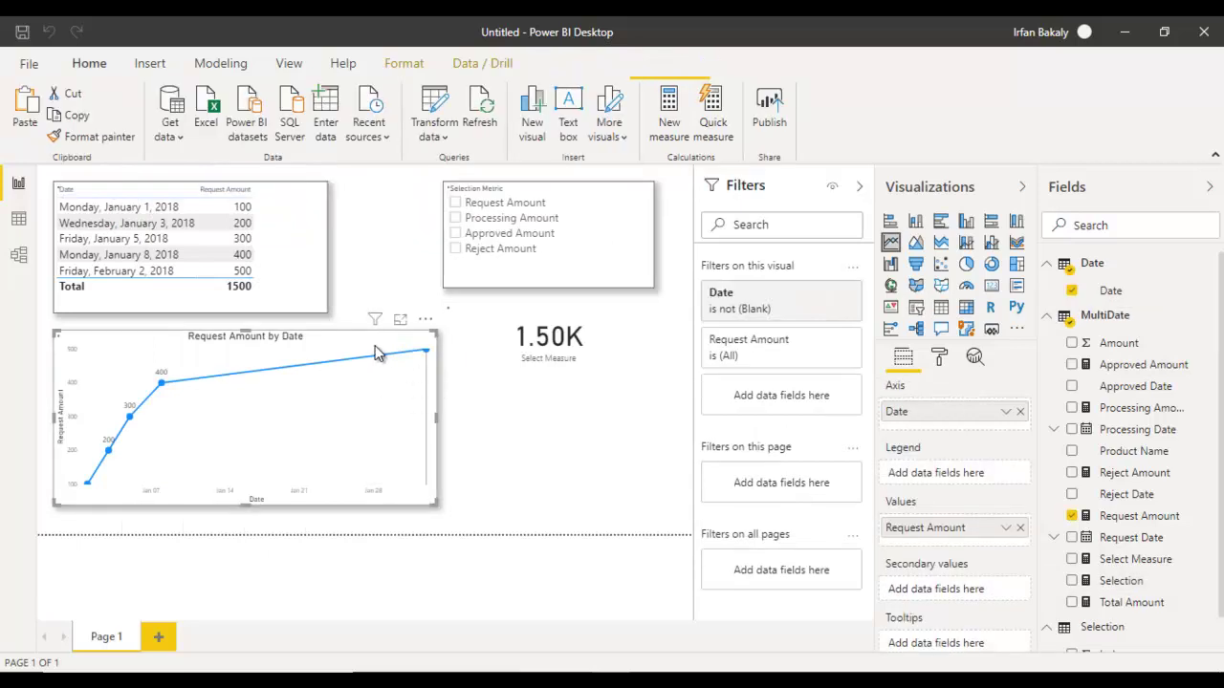
{"action": "left_click", "coordinate": [1020, 528]}
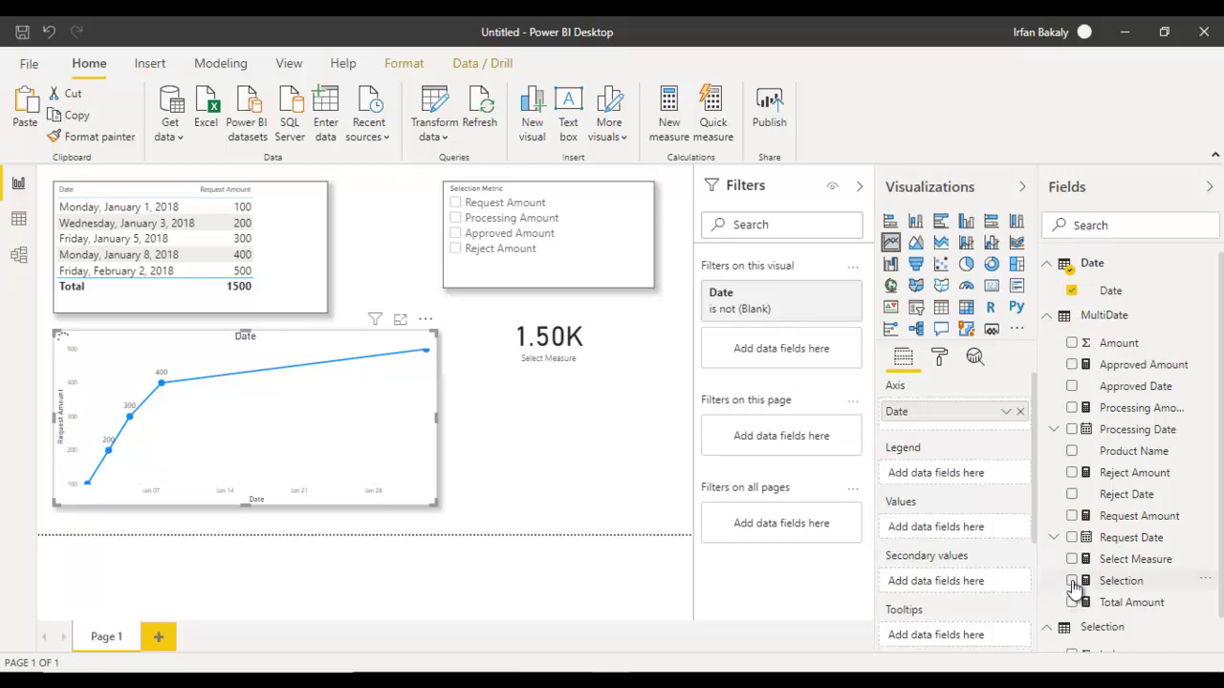
{"action": "left_click", "coordinate": [1072, 581]}
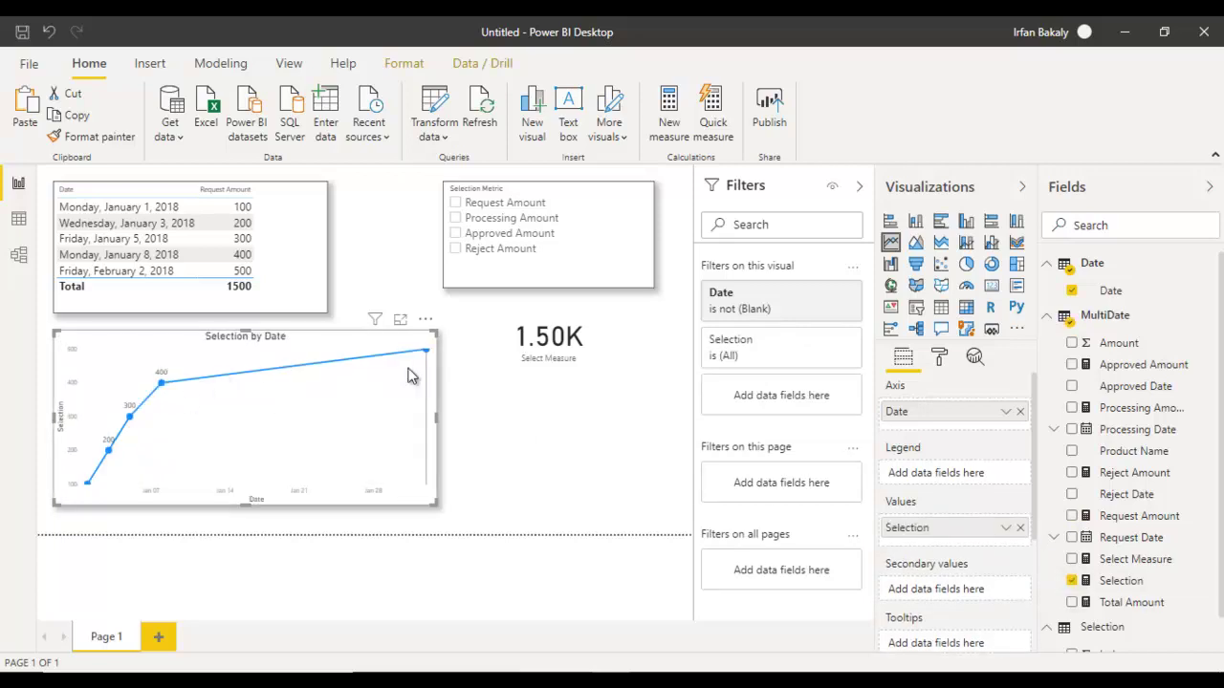
Make the table visual show Date, Product Name and the Selection measure instead of Request Amount, and widen it slightly
{"action": "left_click", "coordinate": [309, 248]}
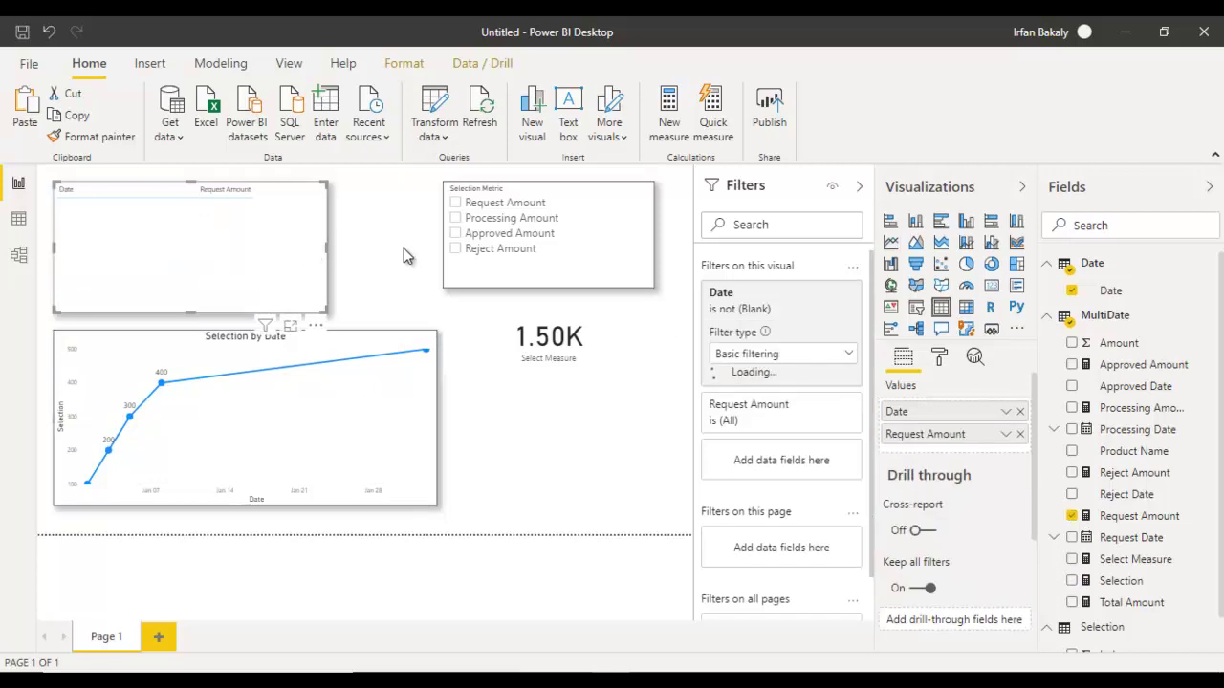
{"action": "left_click", "coordinate": [1021, 435]}
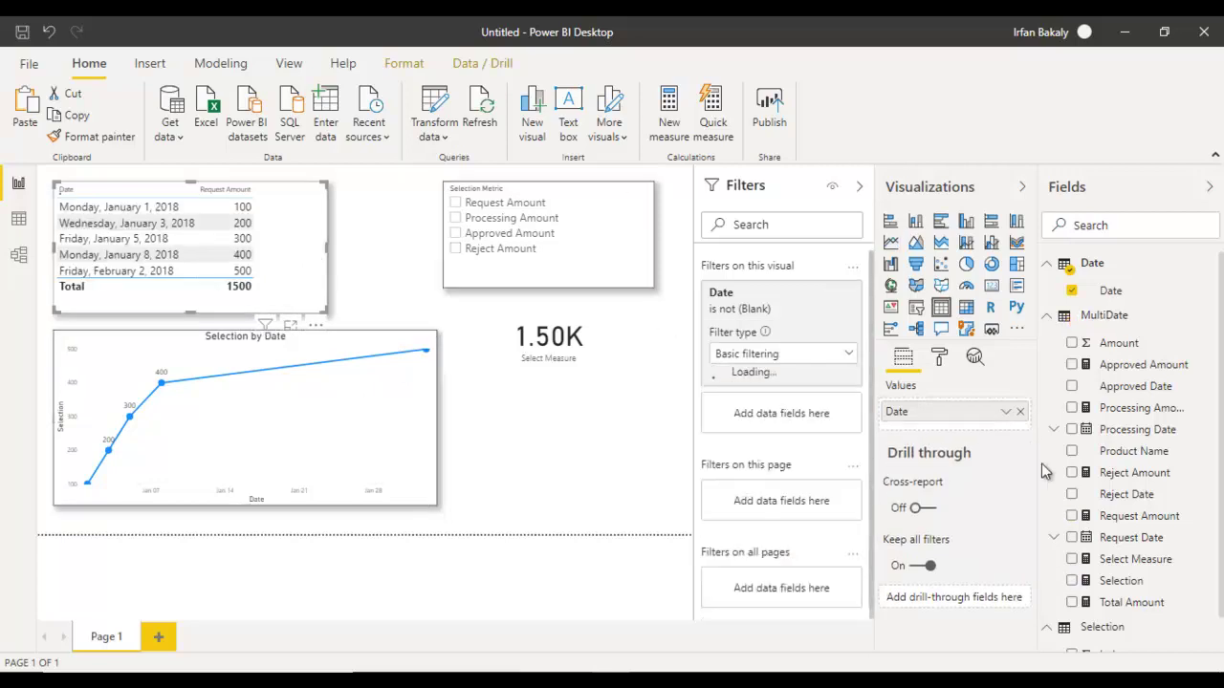
{"action": "left_click", "coordinate": [1072, 581]}
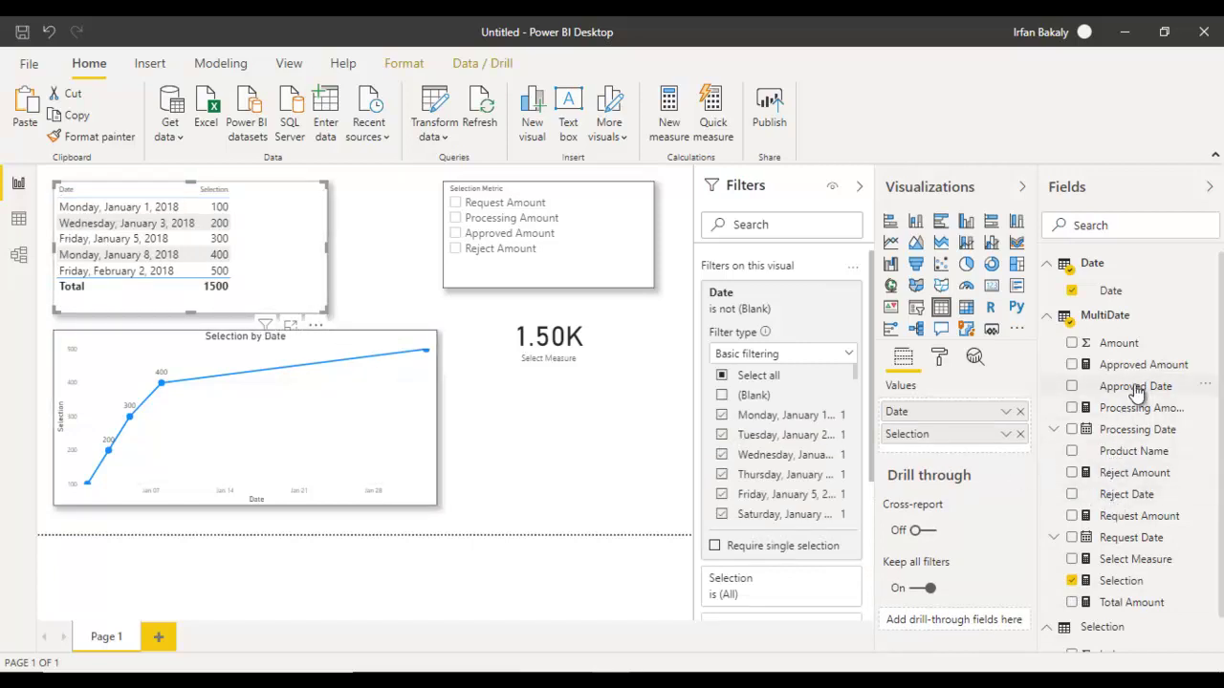
{"action": "left_click_drag", "start_coordinate": [1047, 451], "coordinate": [959, 432]}
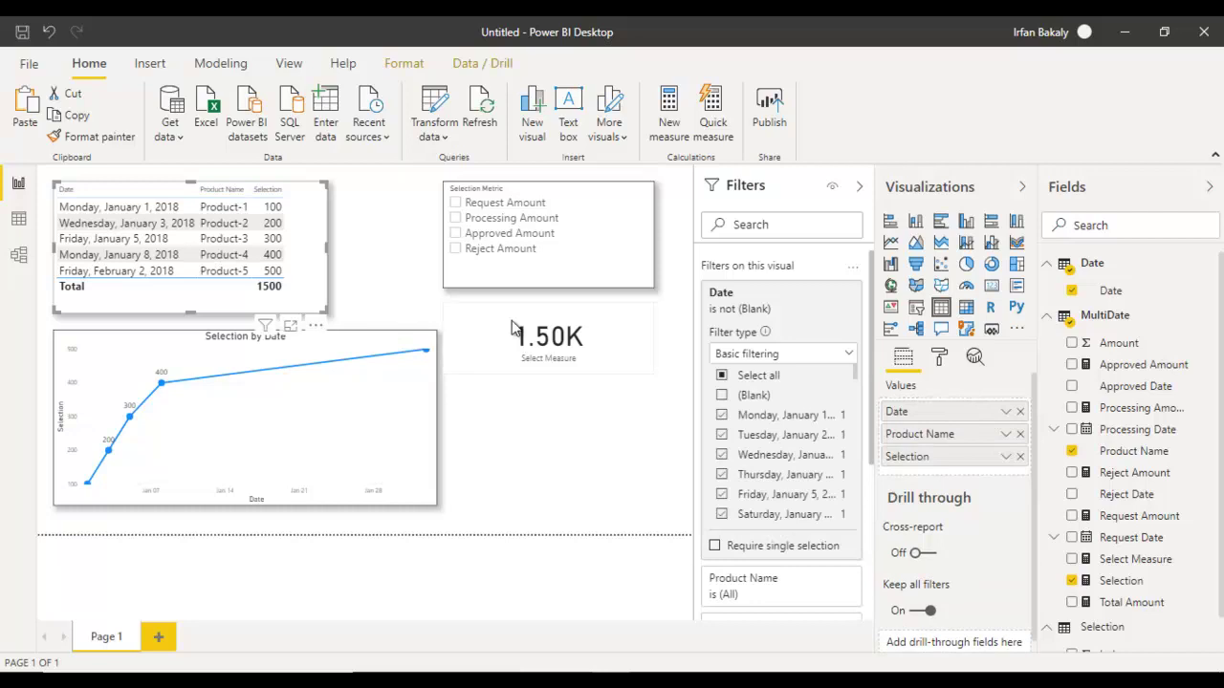
{"action": "left_click_drag", "start_coordinate": [328, 311], "coordinate": [347, 317]}
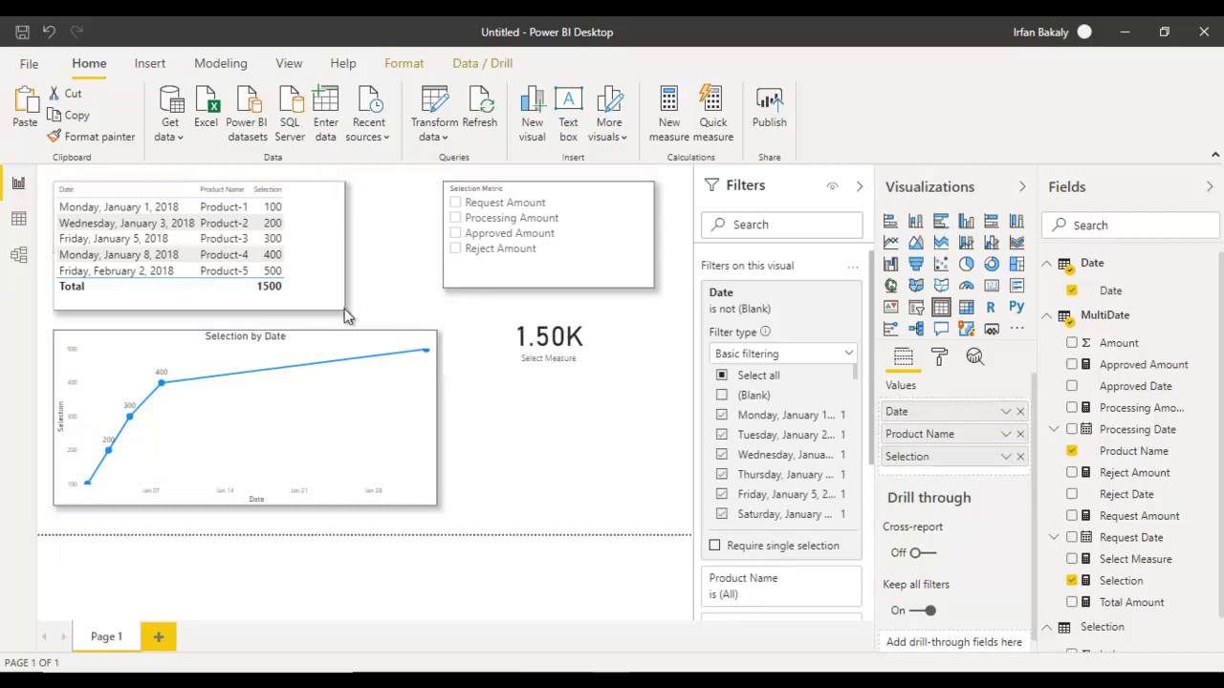
Select Request Amount in the Selection Metric slicer and compare the table with the Request Date column in the Excel workbook
{"action": "left_click", "coordinate": [533, 211]}
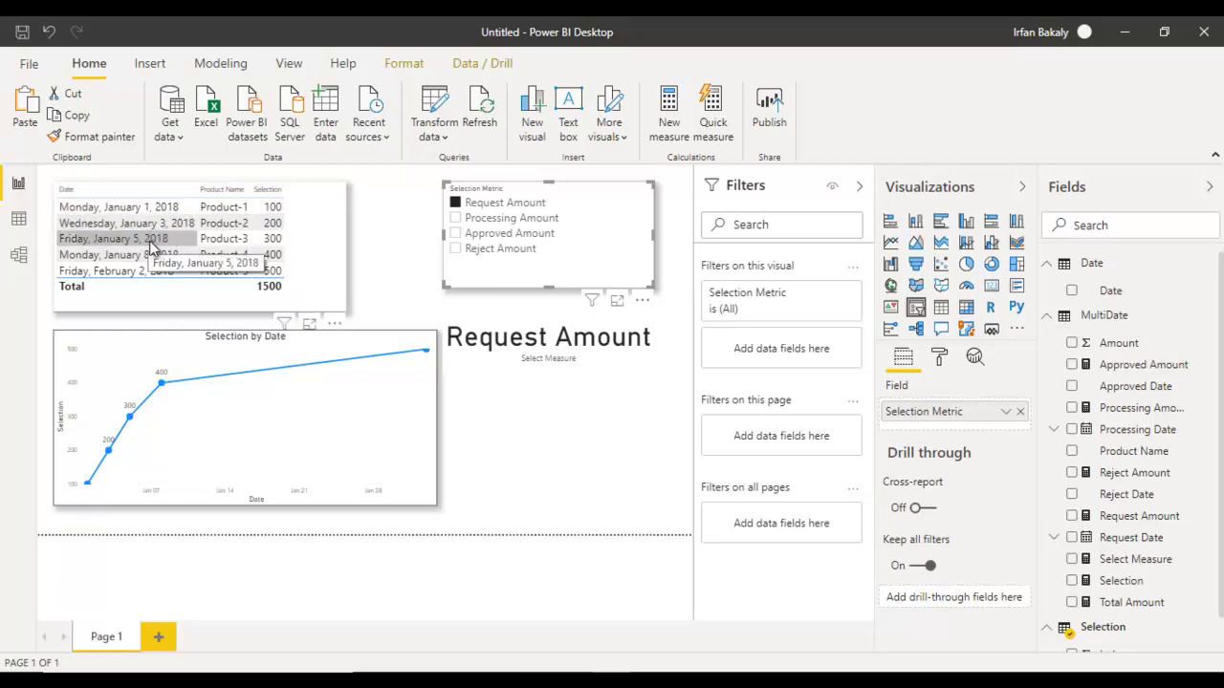
{"action": "key", "text": "alt+Tab"}
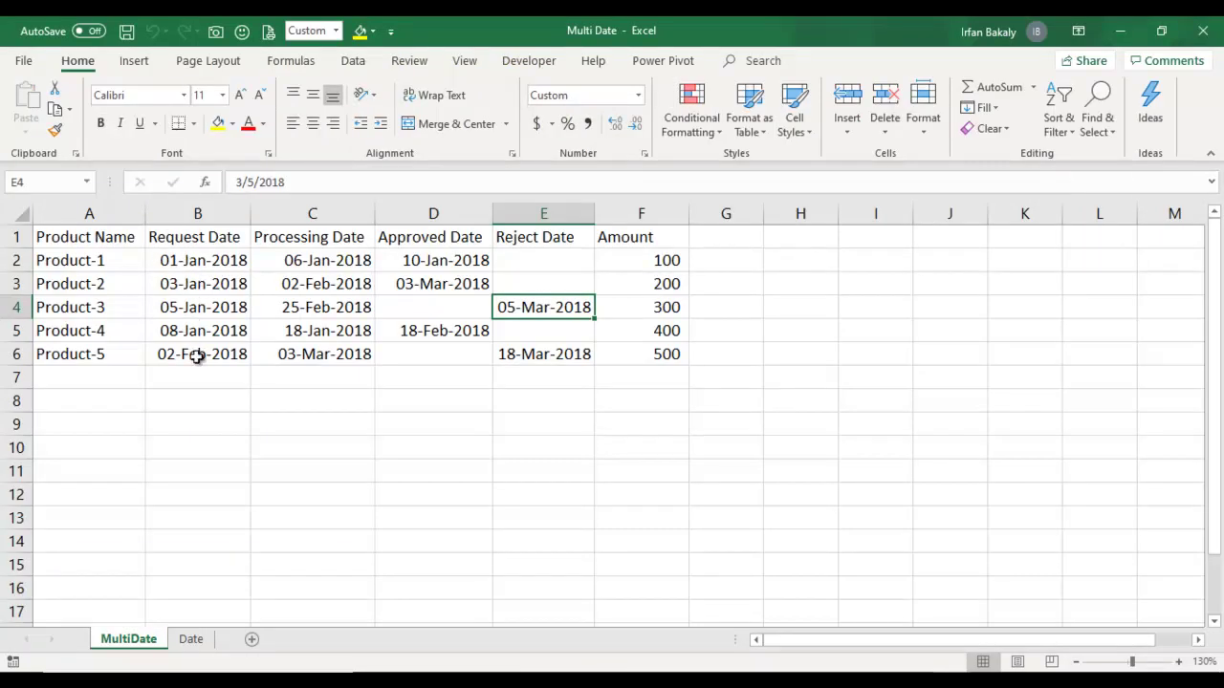
{"action": "key", "text": "alt+Tab"}
Select Processing Amount in the slicer and compare the table's dates with the Processing Date column in the Excel workbook
{"action": "left_click", "coordinate": [538, 220]}
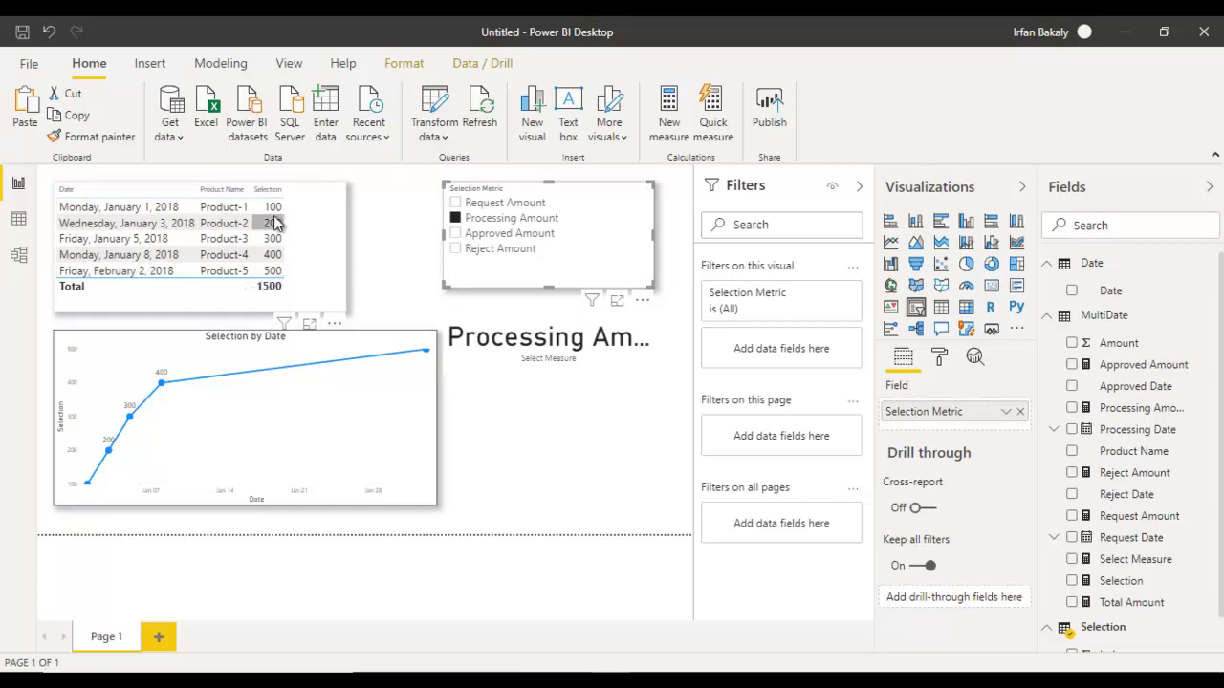
{"action": "key", "text": "alt+Tab"}
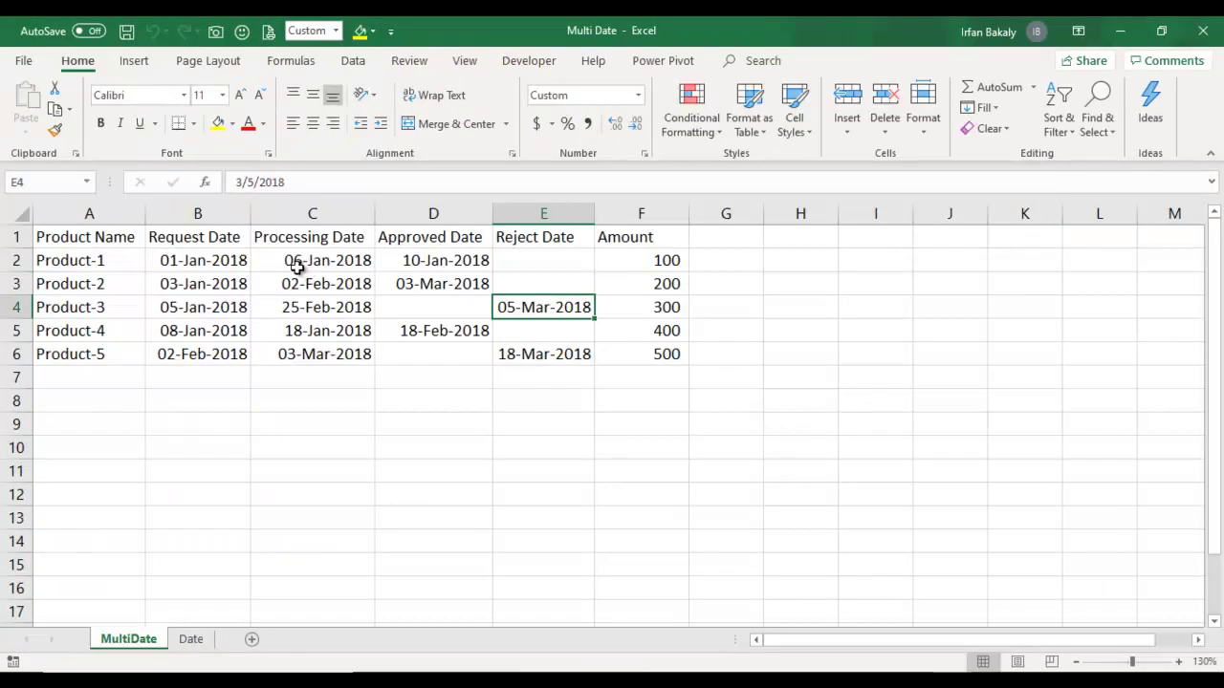
{"action": "left_click", "coordinate": [289, 267]}
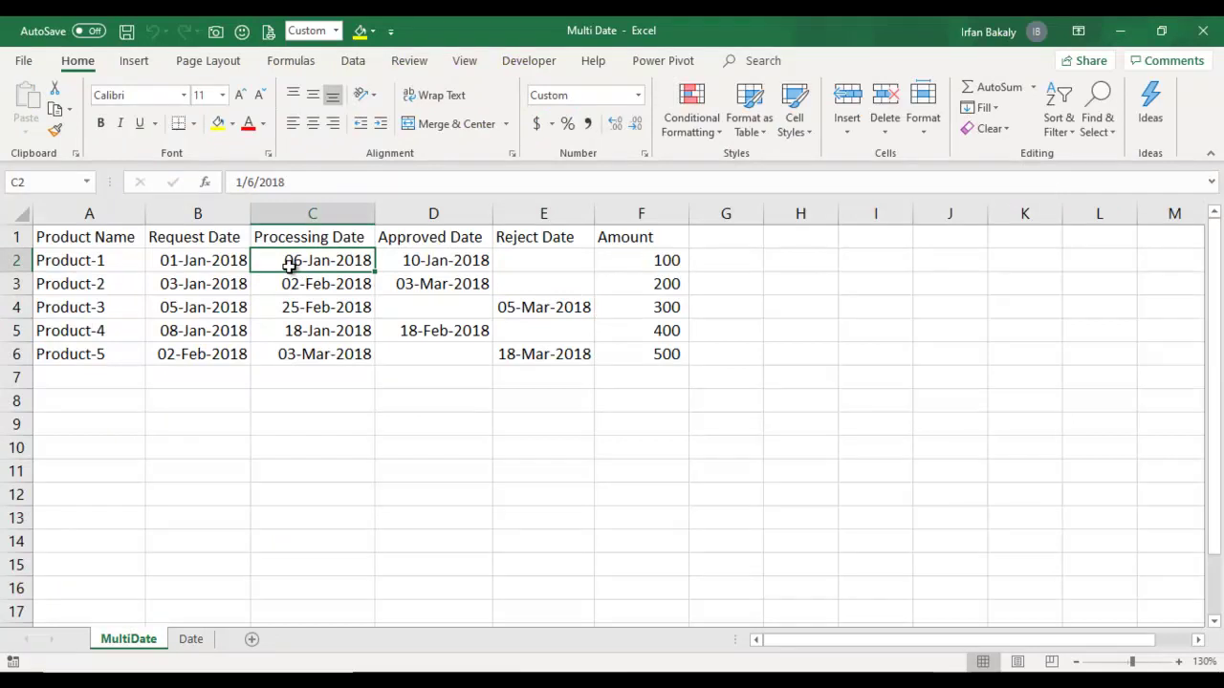
{"action": "key", "text": "alt+Tab"}
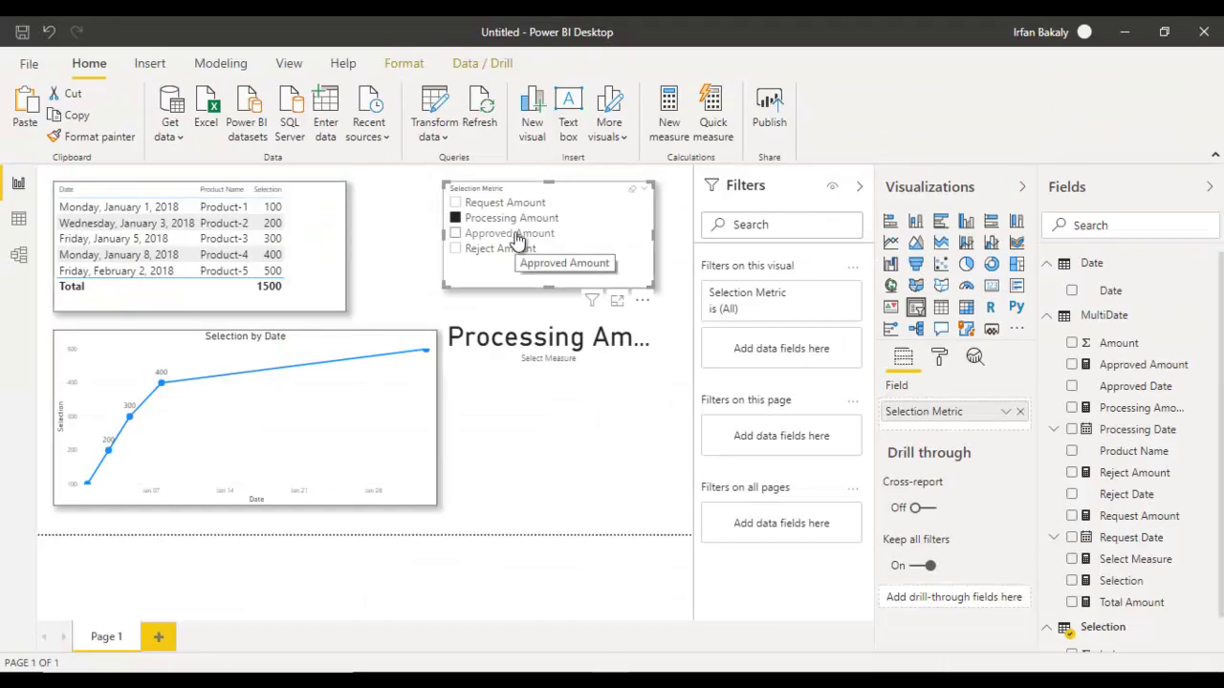
Filter the report by Approved Amount, followed by Reject Amount, and check the Product-3 row in the Excel workbook against it
{"action": "left_click", "coordinate": [515, 236]}
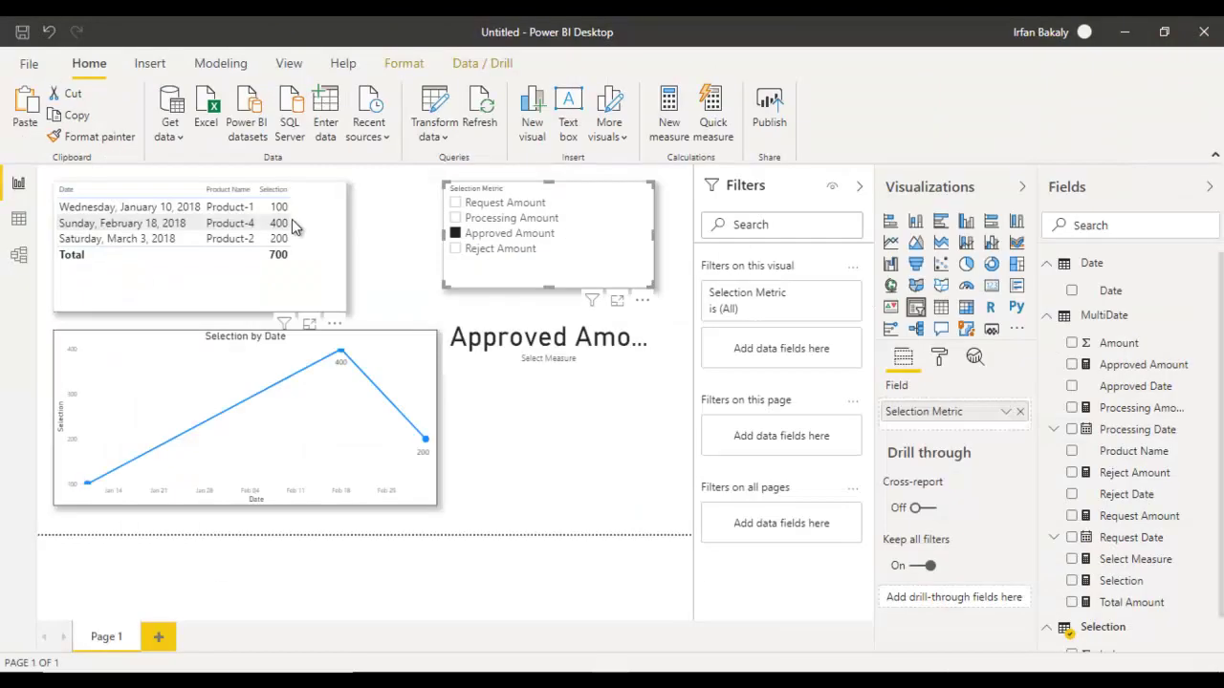
{"action": "left_click", "coordinate": [498, 255]}
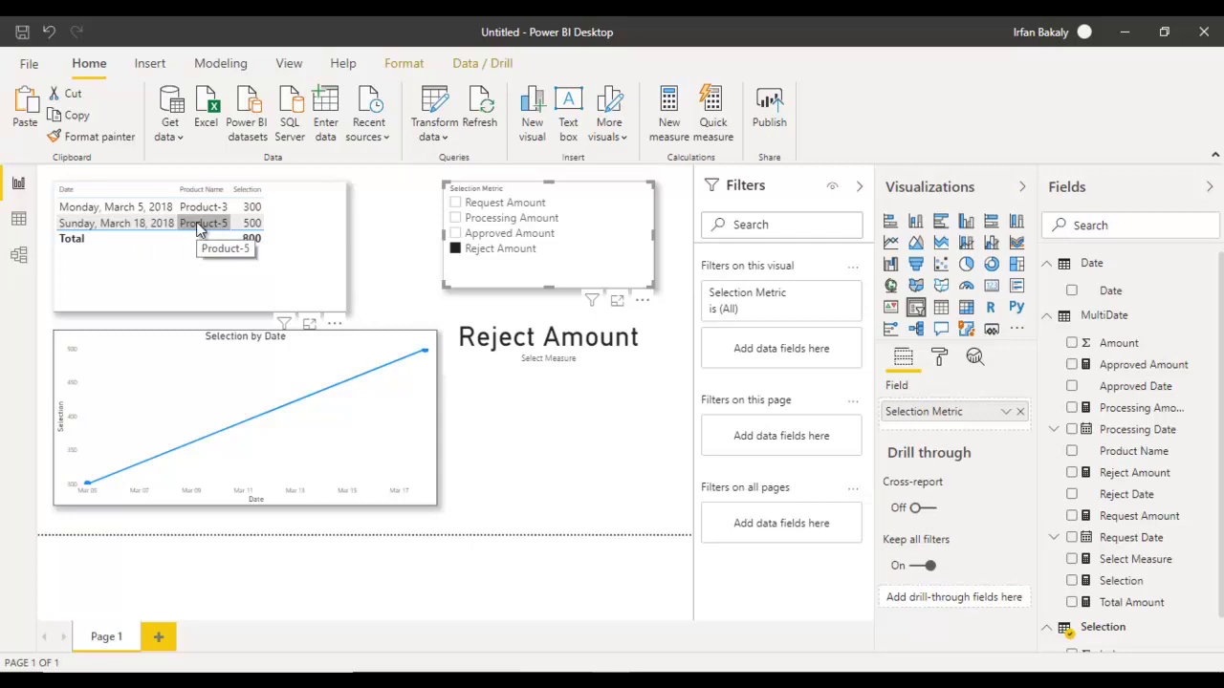
{"action": "key", "text": "alt+Tab"}
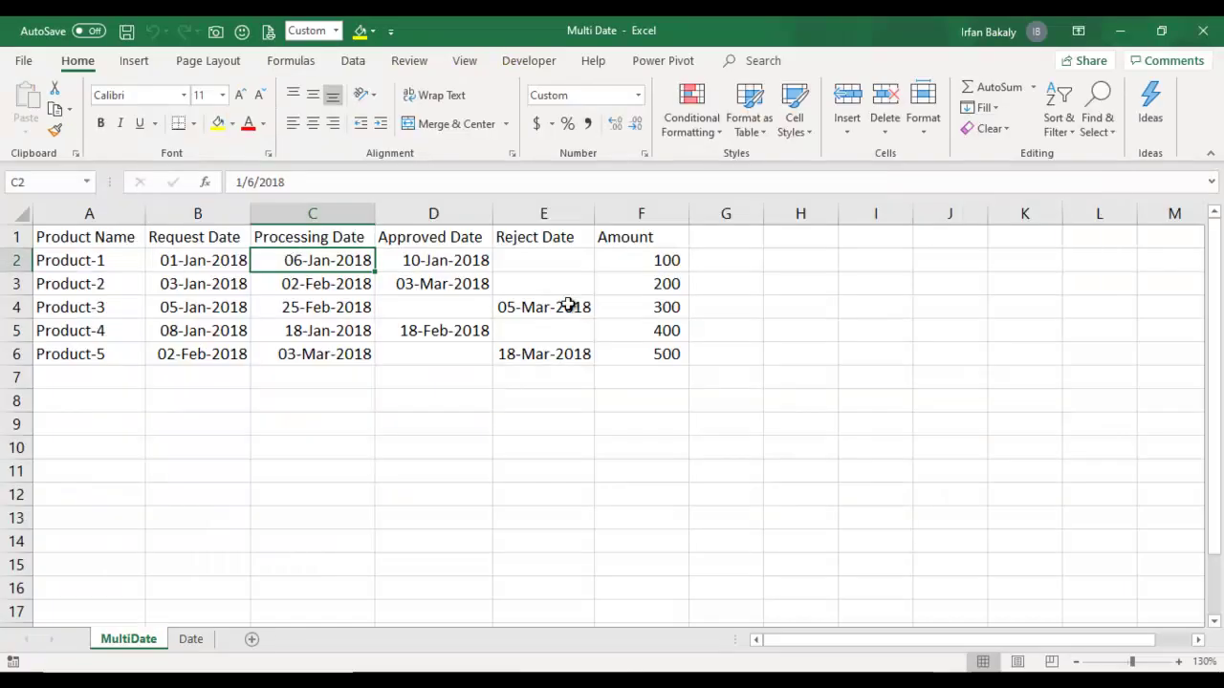
{"action": "left_click_drag", "start_coordinate": [101, 309], "coordinate": [628, 308]}
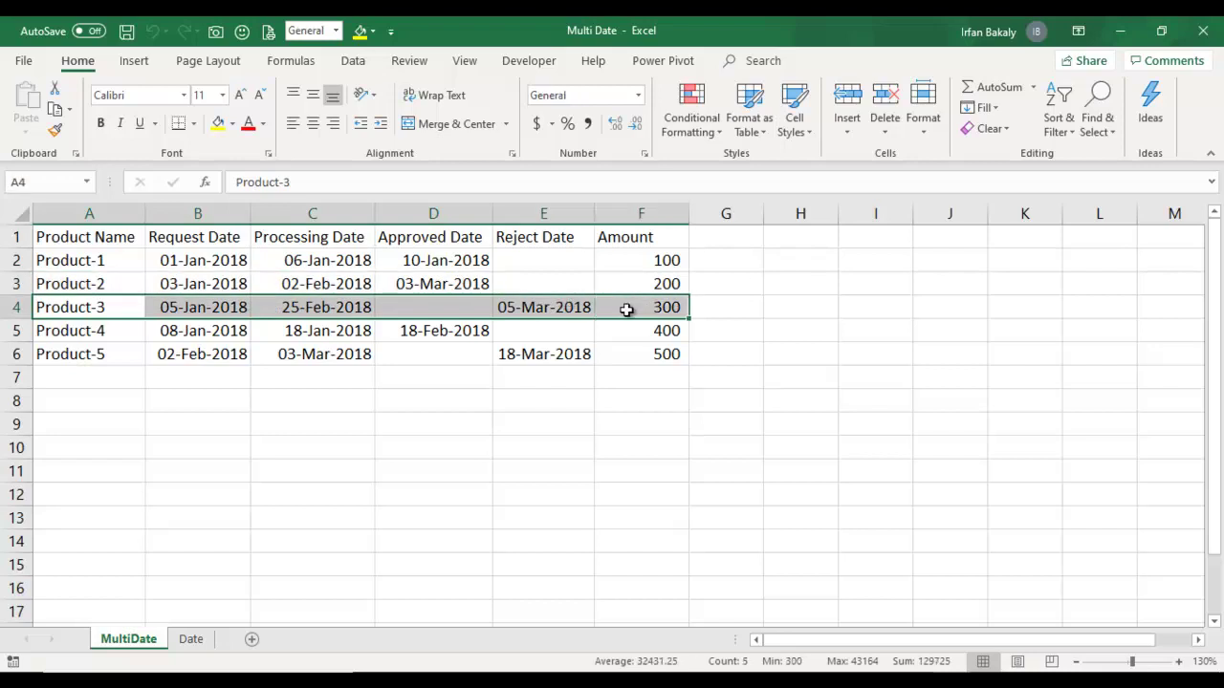
{"action": "key", "text": "alt+Tab"}
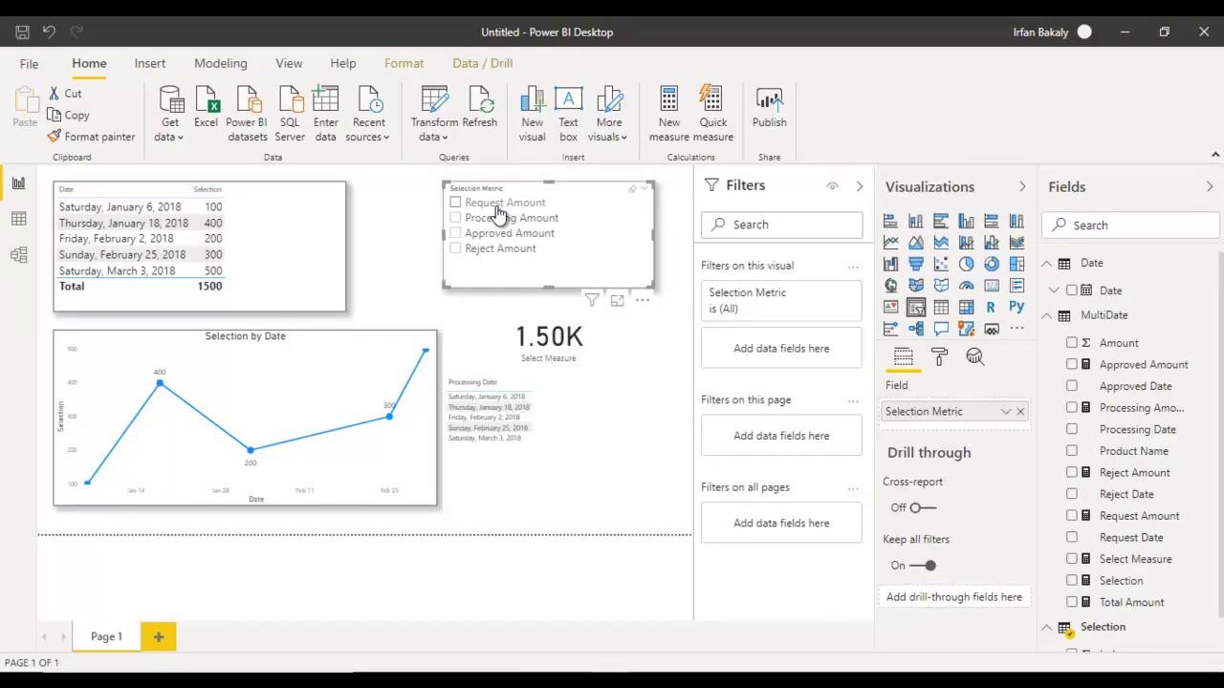
Test the Selection Metric slicer by switching between Request Amount, Processing Amount and Approved Amount, checking the table and line chart
{"action": "left_click", "coordinate": [493, 206]}
{"action": "left_click", "coordinate": [497, 219]}
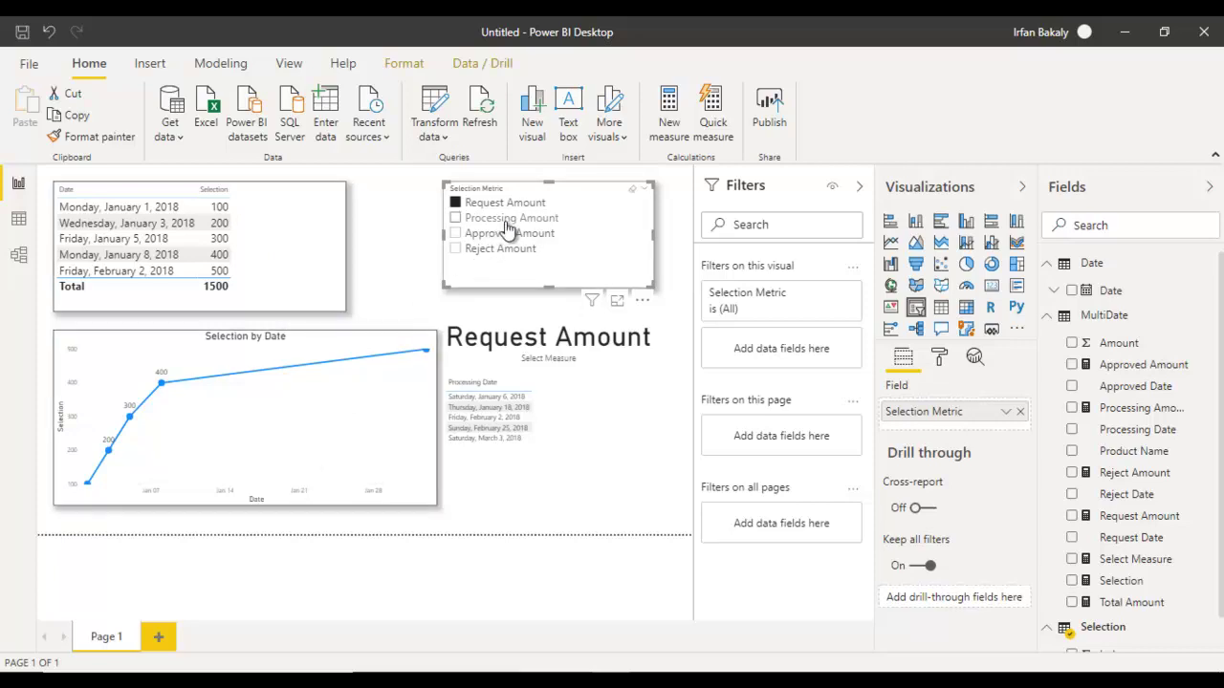
{"action": "left_click", "coordinate": [508, 219]}
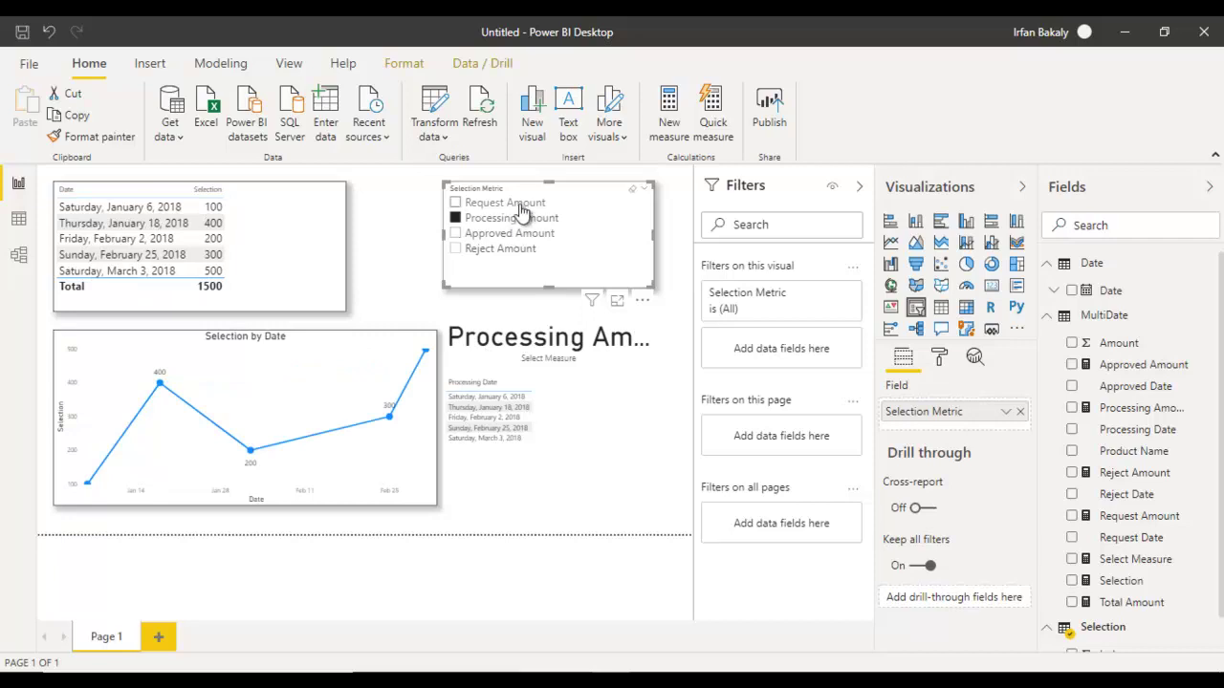
{"action": "left_click", "coordinate": [520, 204]}
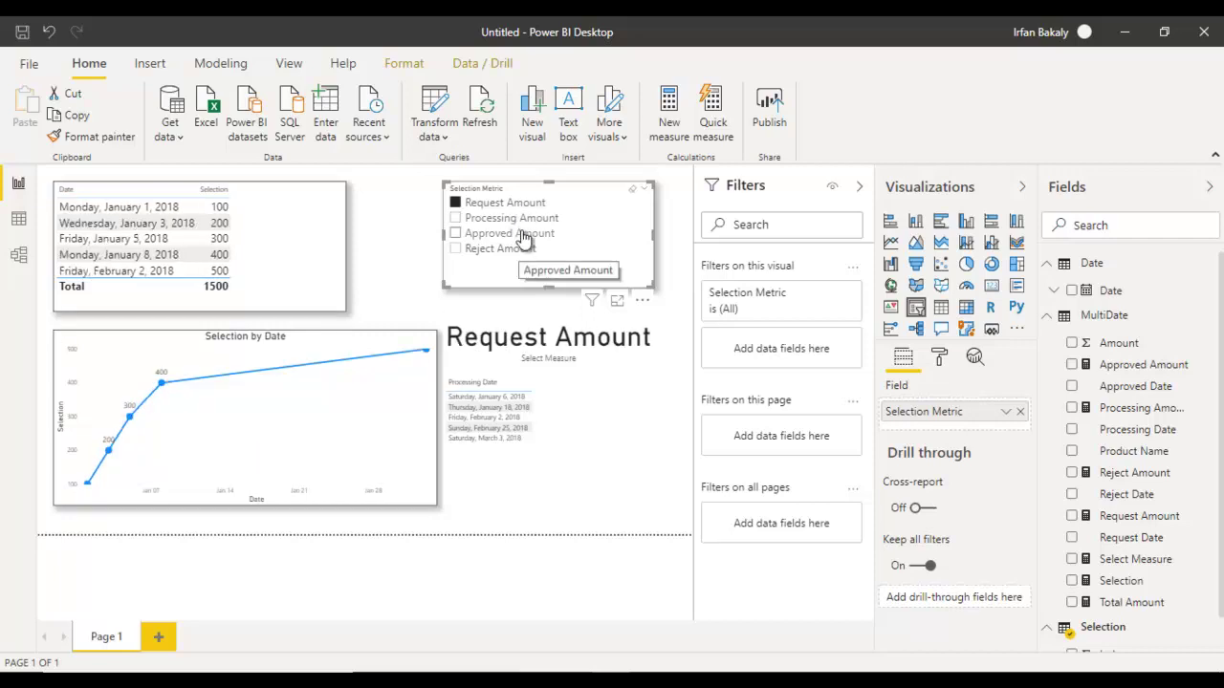
{"action": "left_click", "coordinate": [524, 235]}
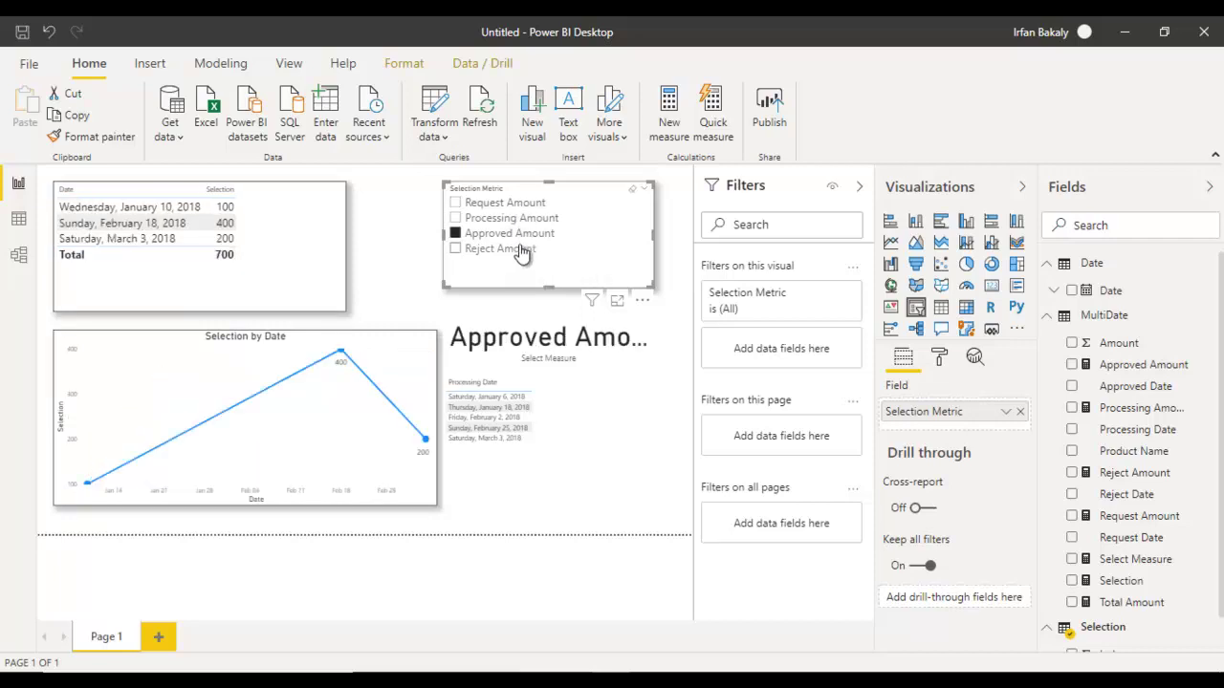
Select Reject Amount in the Selection Metric slicer to check the table and line chart, and clear the slicer selection
{"action": "left_click", "coordinate": [518, 250]}
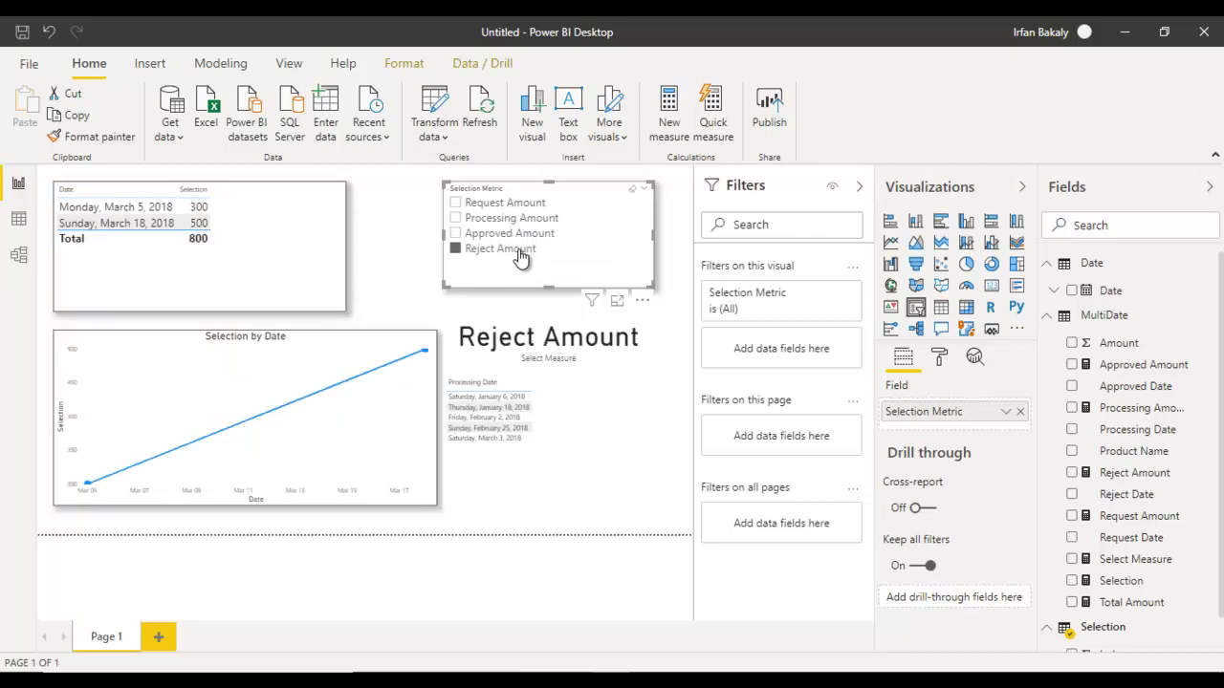
{"action": "left_click", "coordinate": [517, 252]}
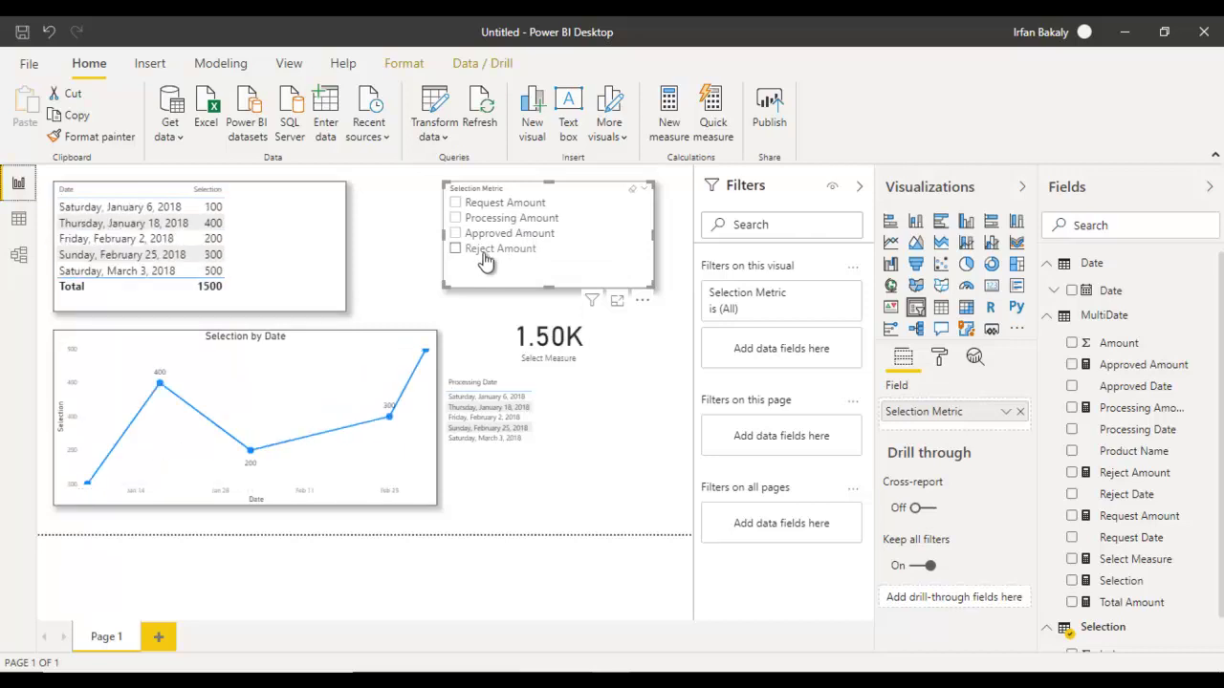
Edit the active relationship between MultiDate's Processing Date and the Date table, choosing One to one (1:1) cardinality, and return to the report
{"action": "left_click", "coordinate": [21, 258]}
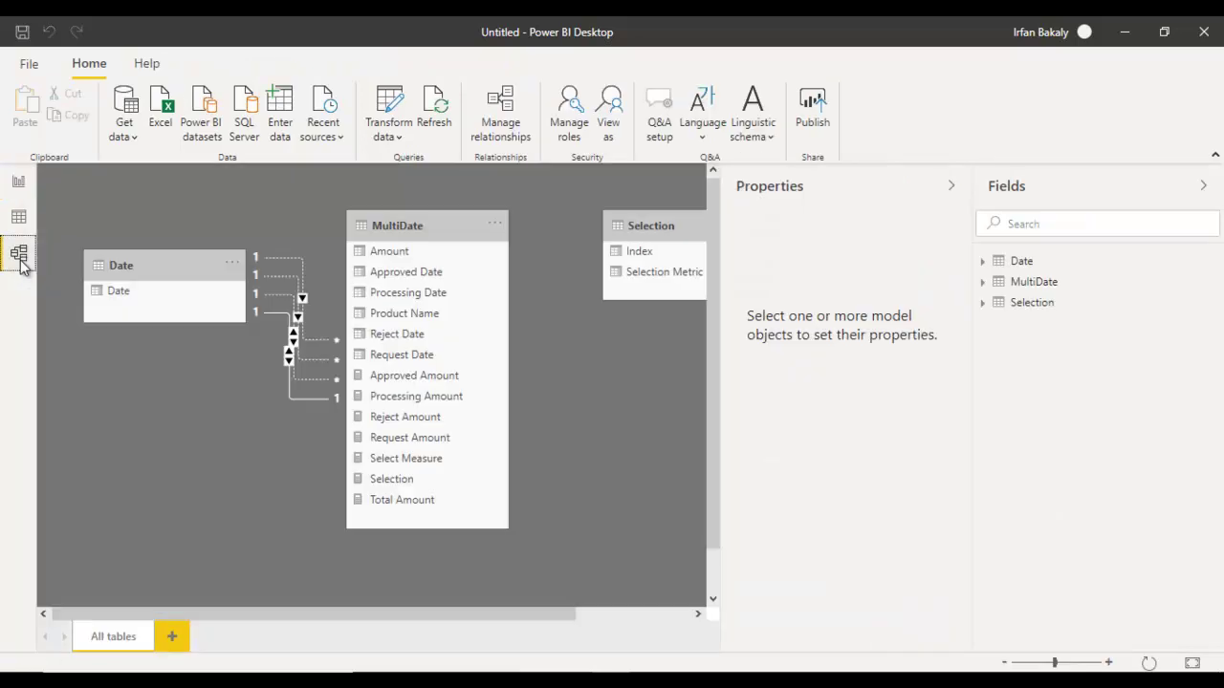
{"action": "right_click", "coordinate": [314, 398]}
{"action": "left_click", "coordinate": [329, 435]}
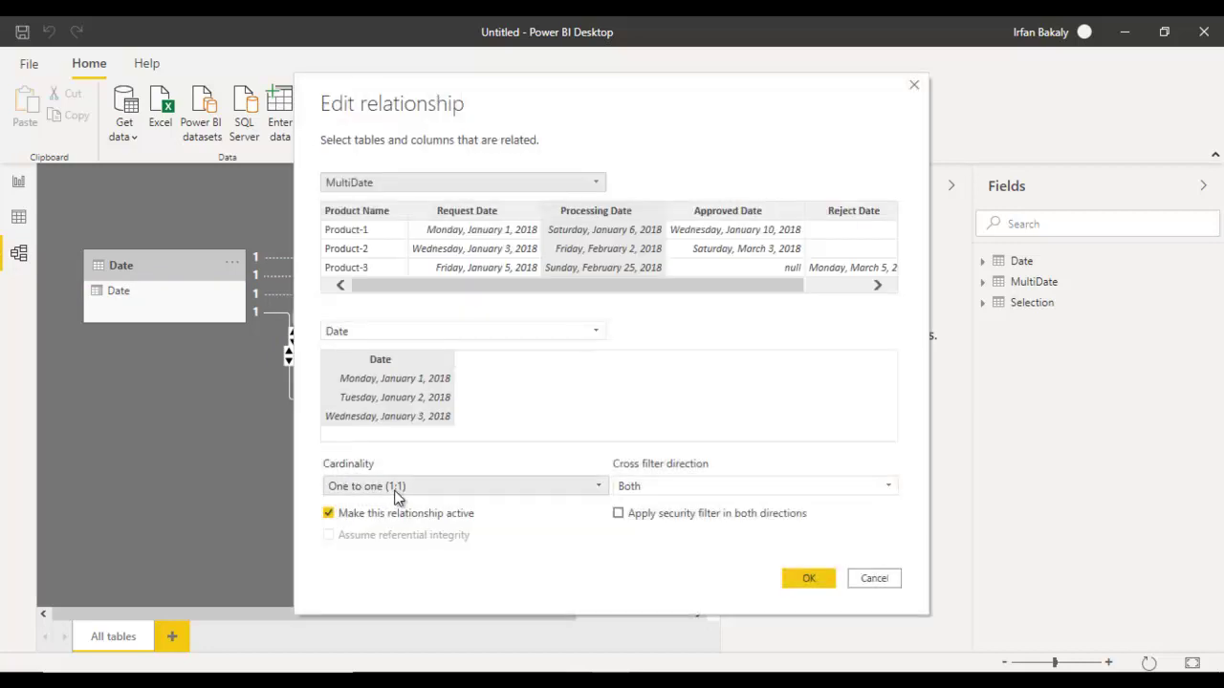
{"action": "left_click", "coordinate": [396, 489]}
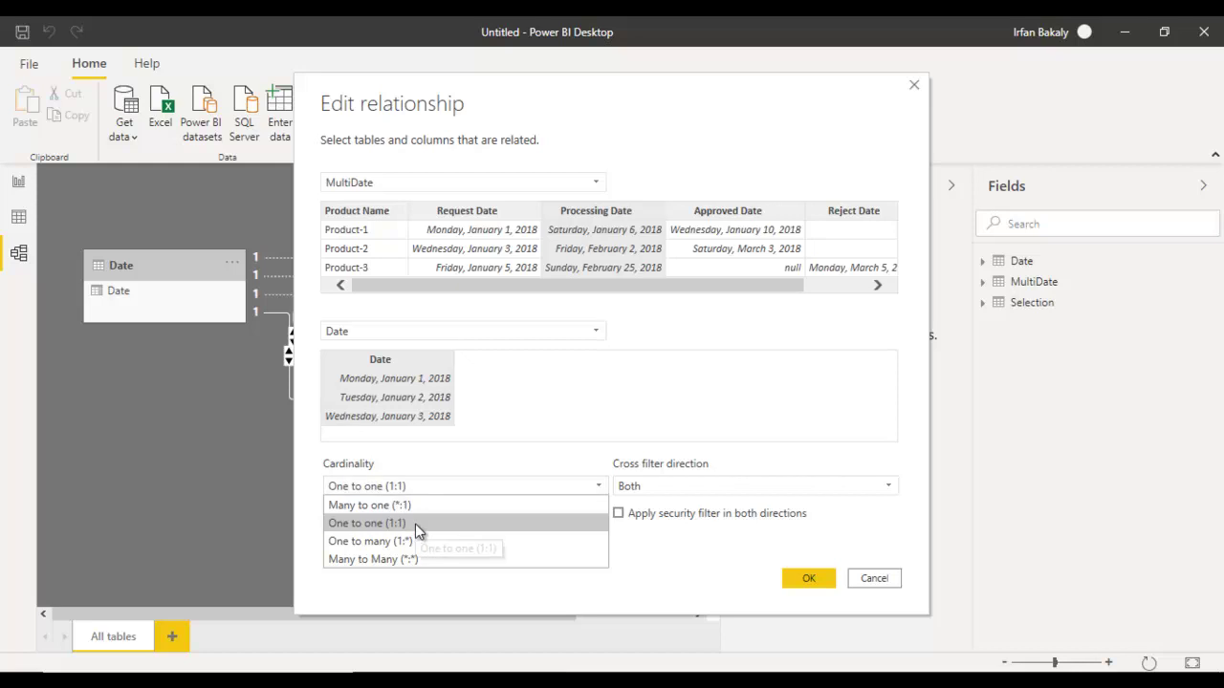
{"action": "left_click", "coordinate": [416, 527]}
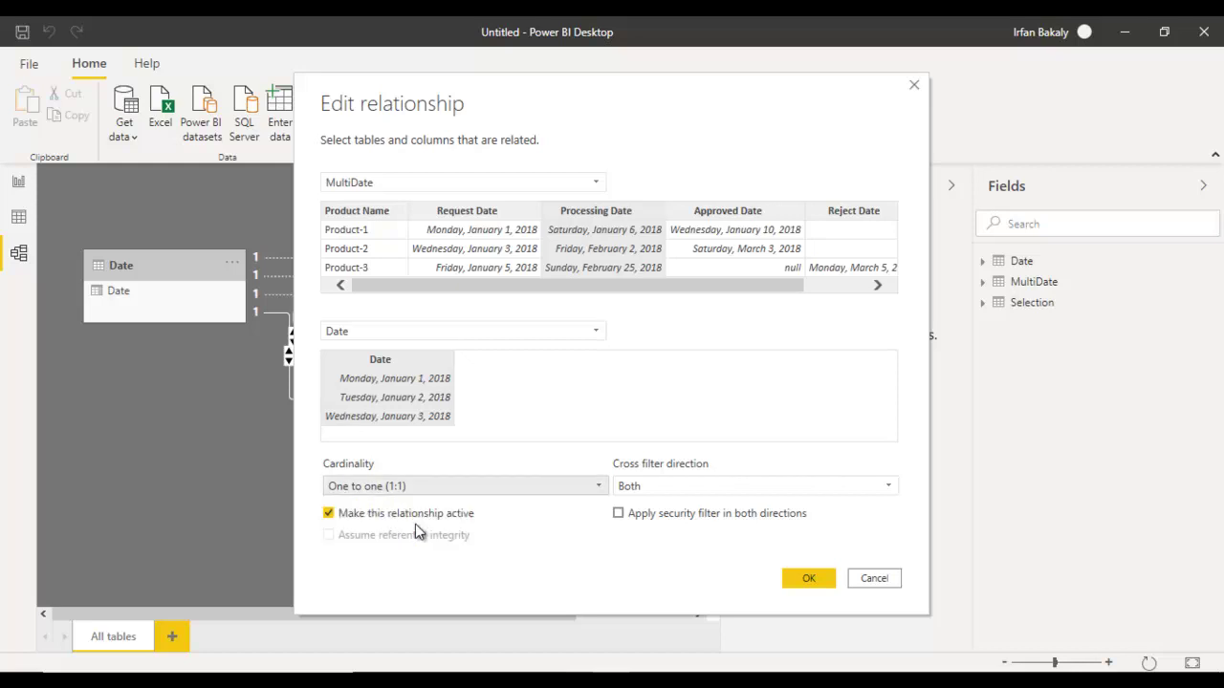
{"action": "left_click", "coordinate": [813, 579]}
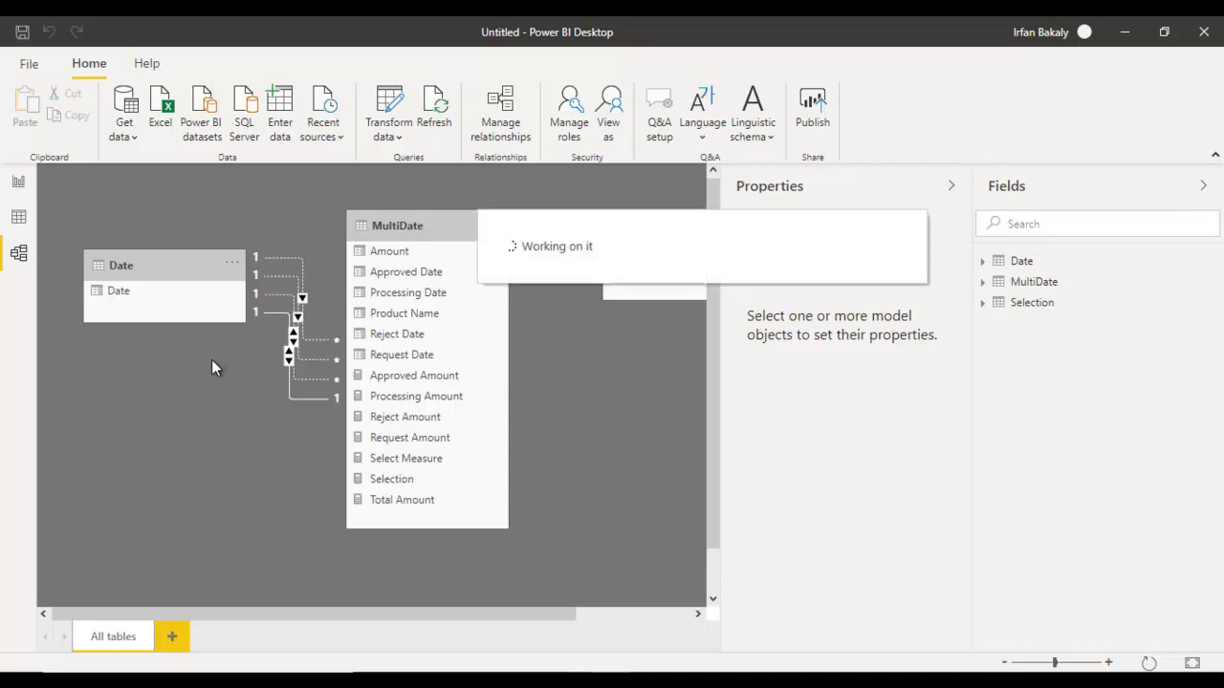
{"action": "left_click", "coordinate": [18, 182]}
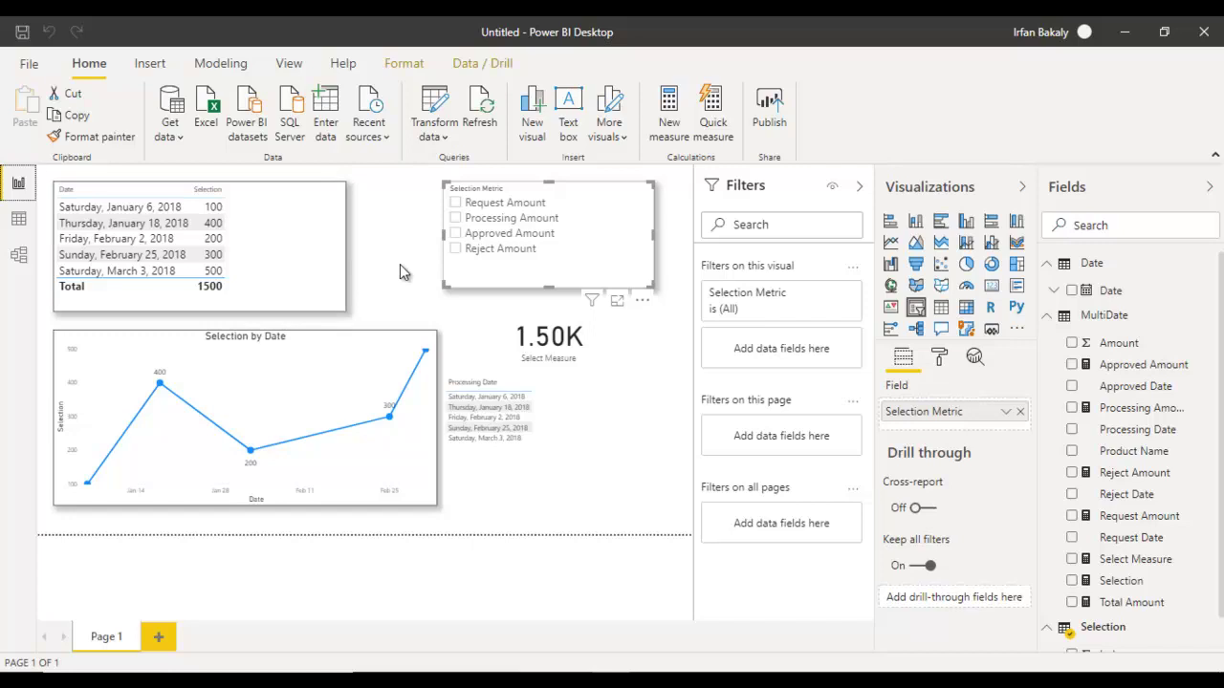